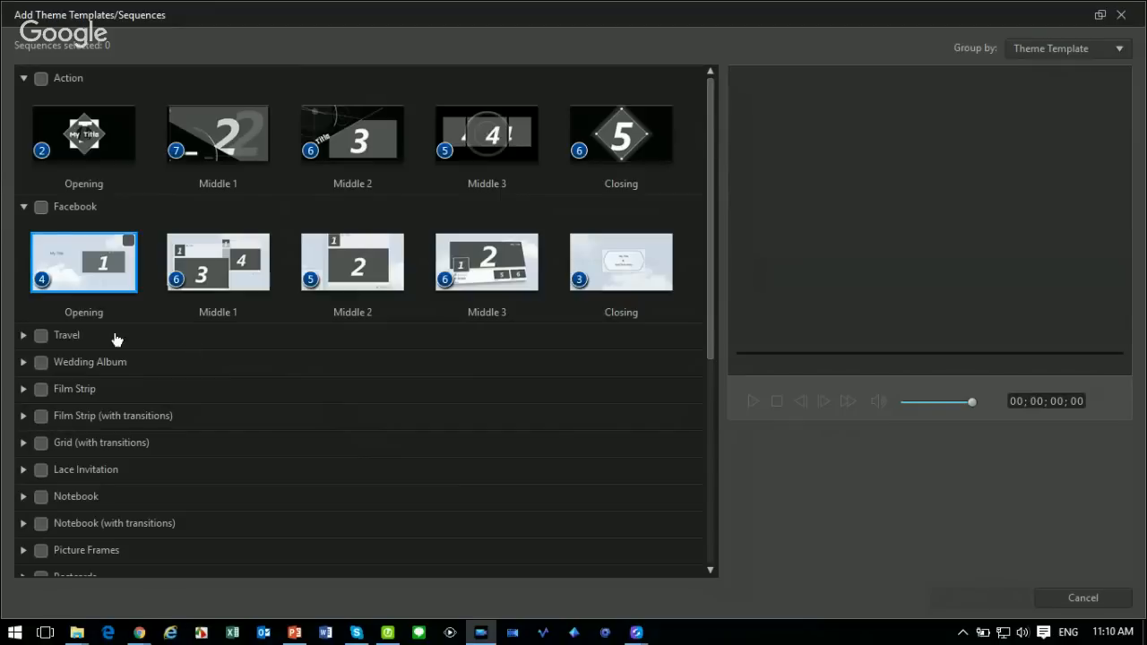
Preview the Facebook theme's Opening sequence and expand the Travel theme to view its sequences.
left_click(752, 401)
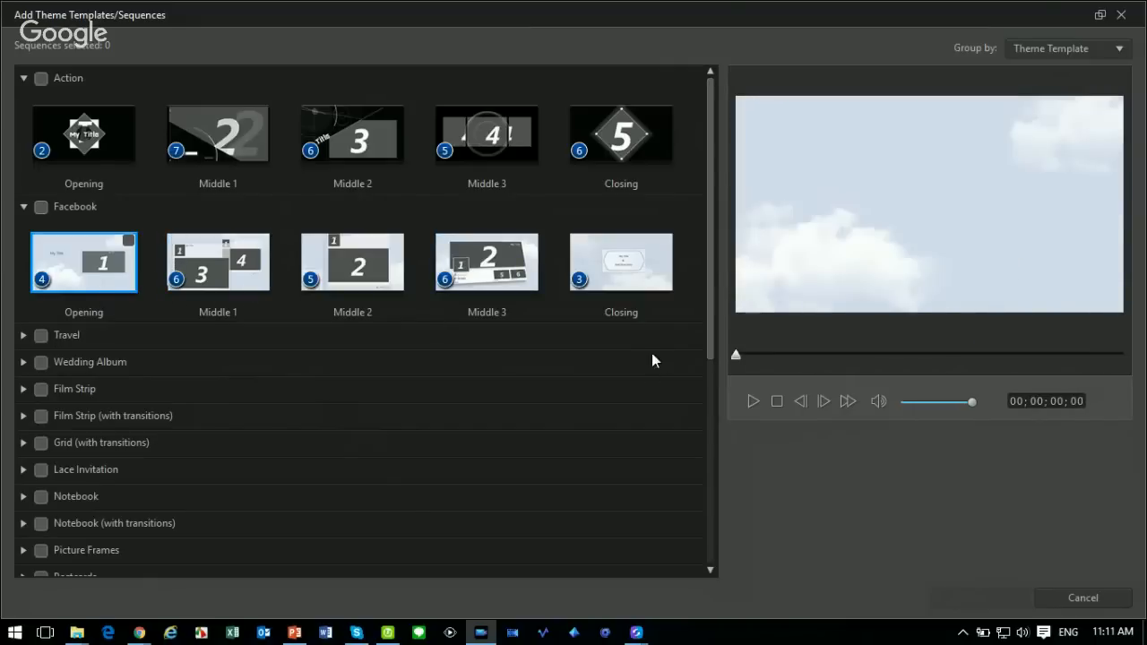
left_click(24, 335)
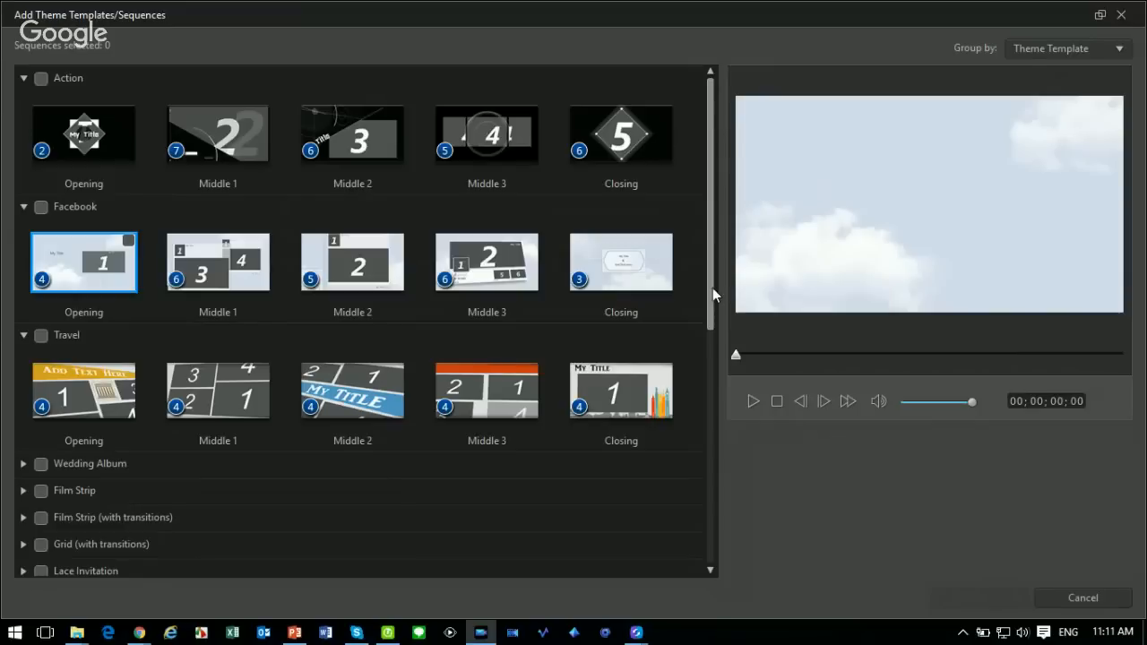
mouse_move(712, 287)
left_mouse_down()
mouse_move(721, 485)
mouse_move(733, 286)
left_mouse_up()
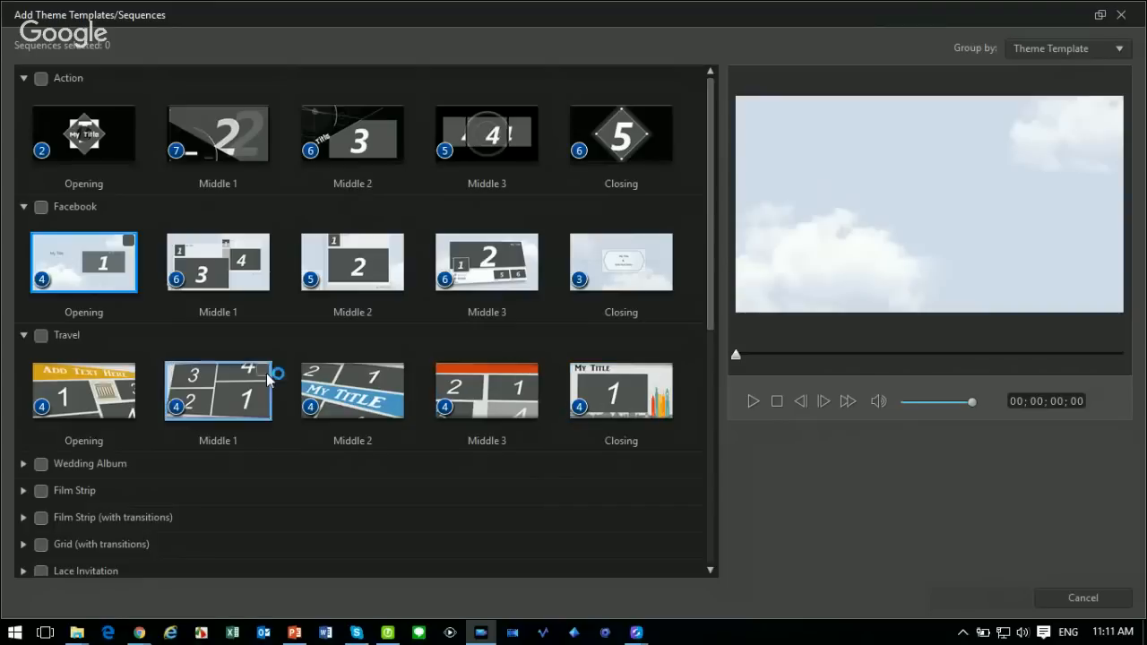
Add these sequences in order: Travel Opening, Middle 2 and Middle 3, Facebook Middle 3, Travel Closing and Travel Middle 1.
left_click(40, 337)
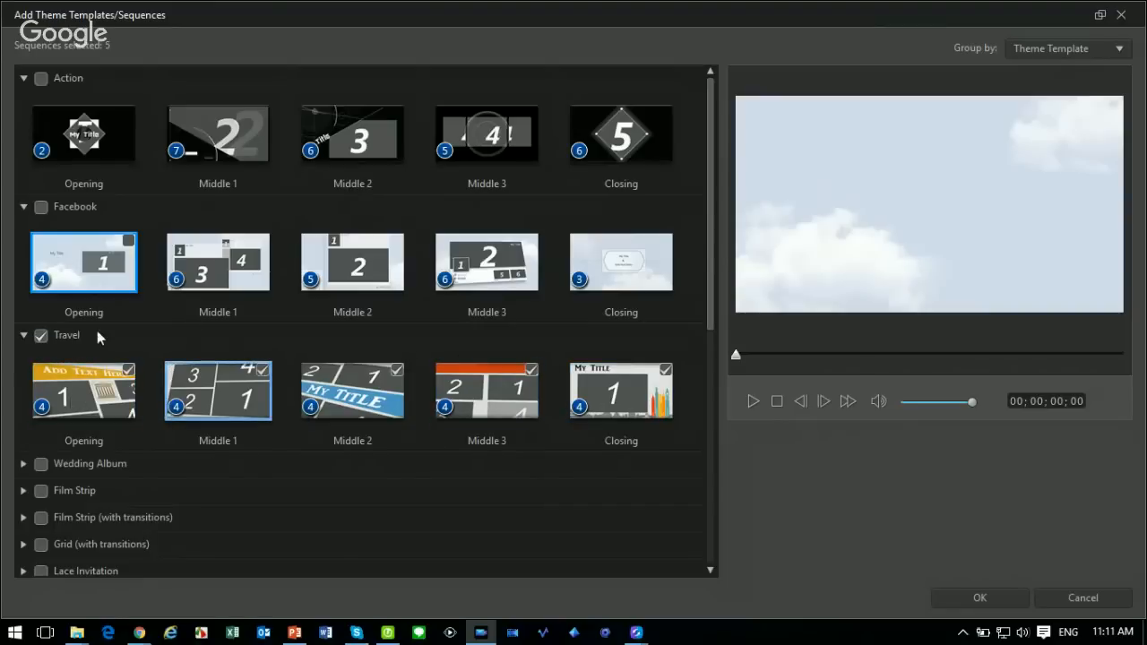
left_click(41, 337)
left_click(128, 370)
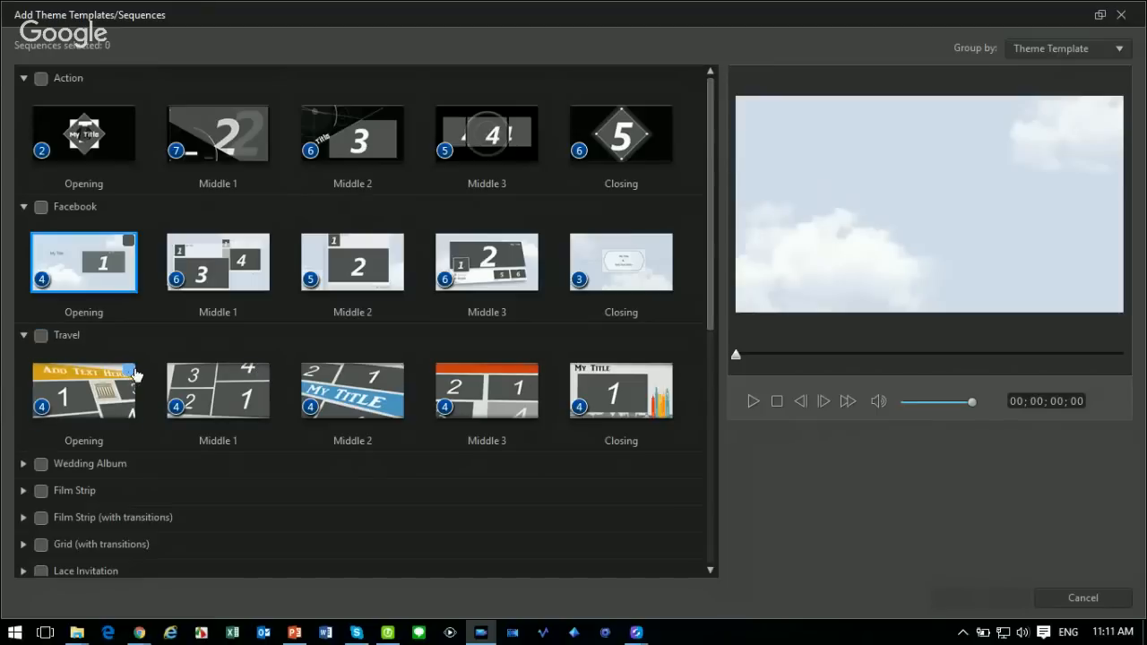
left_click(396, 369)
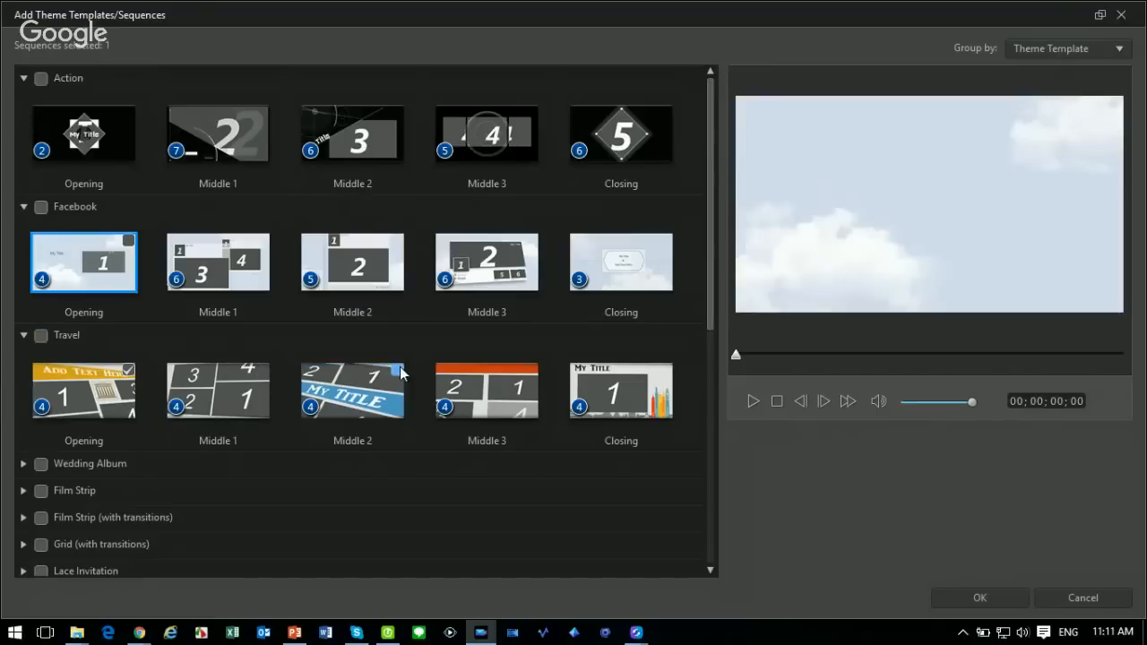
left_click(531, 369)
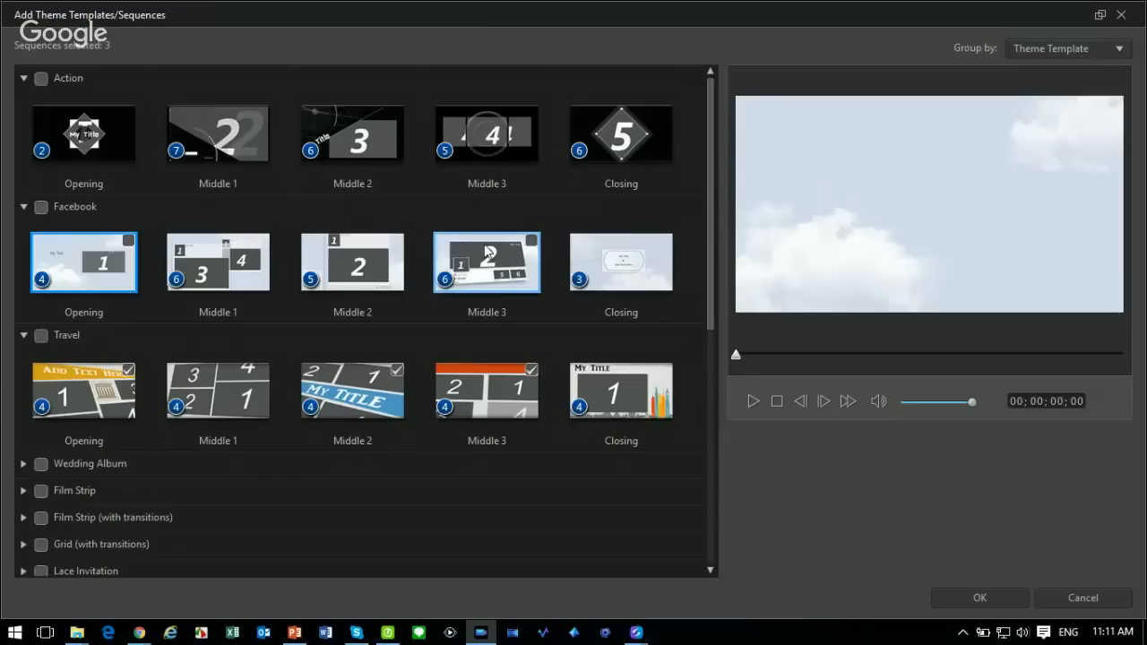
left_click(531, 240)
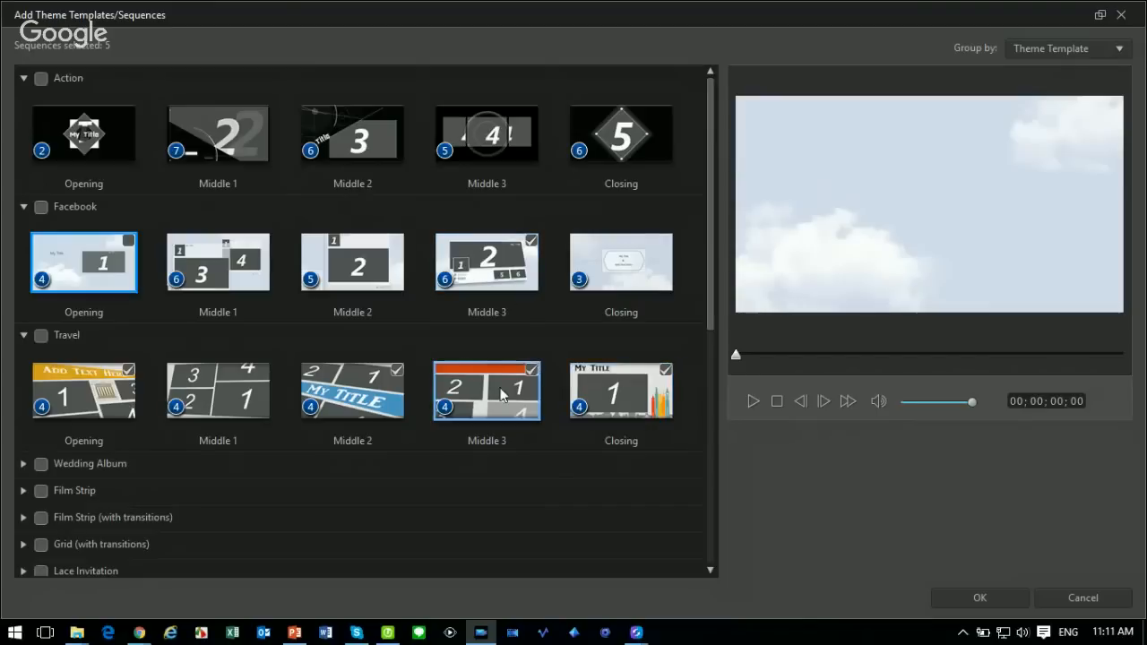
left_click(263, 370)
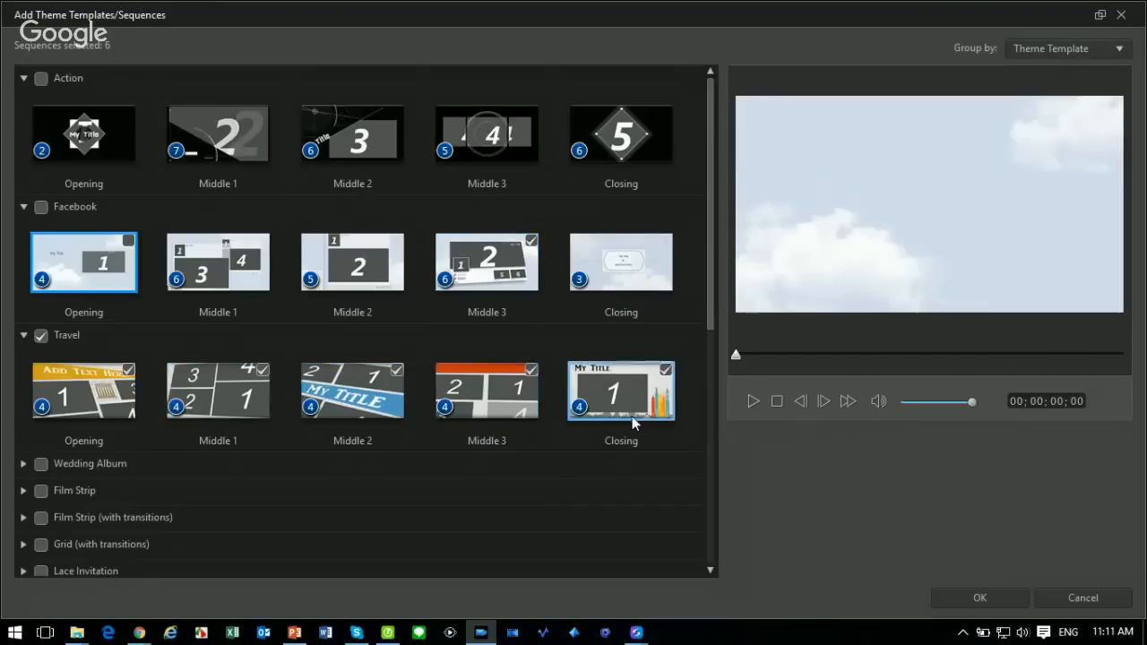
left_click(967, 599)
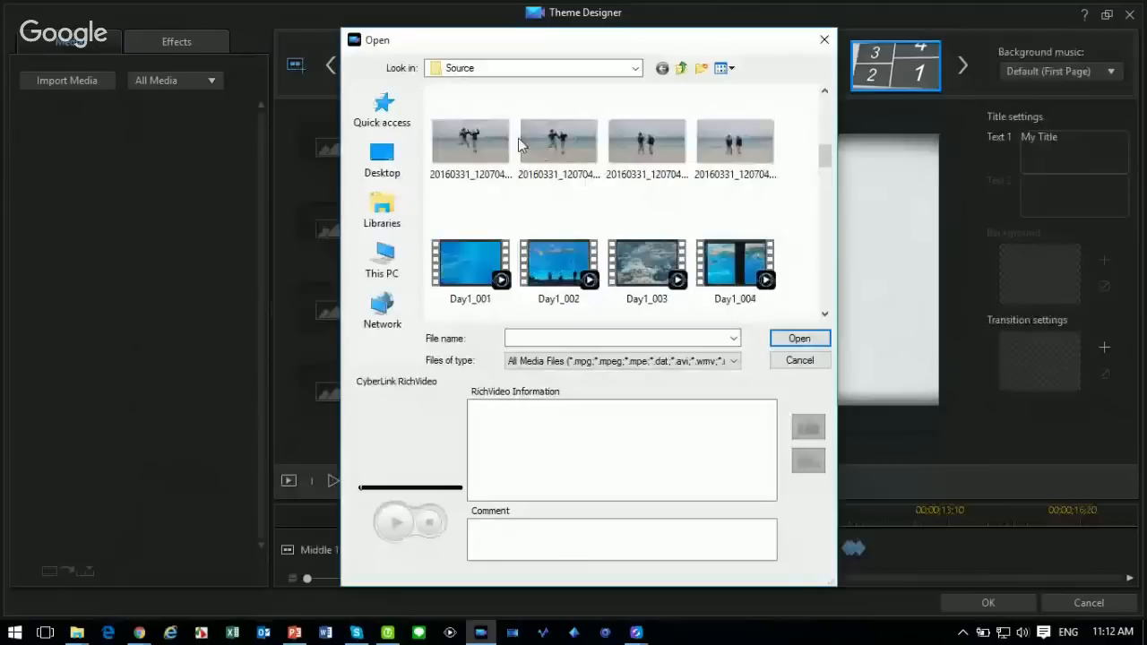
Import the media files from Day1_001 through Day4_012 in the Source folder.
left_click(459, 253)
scroll(509, 242, "down", 10)
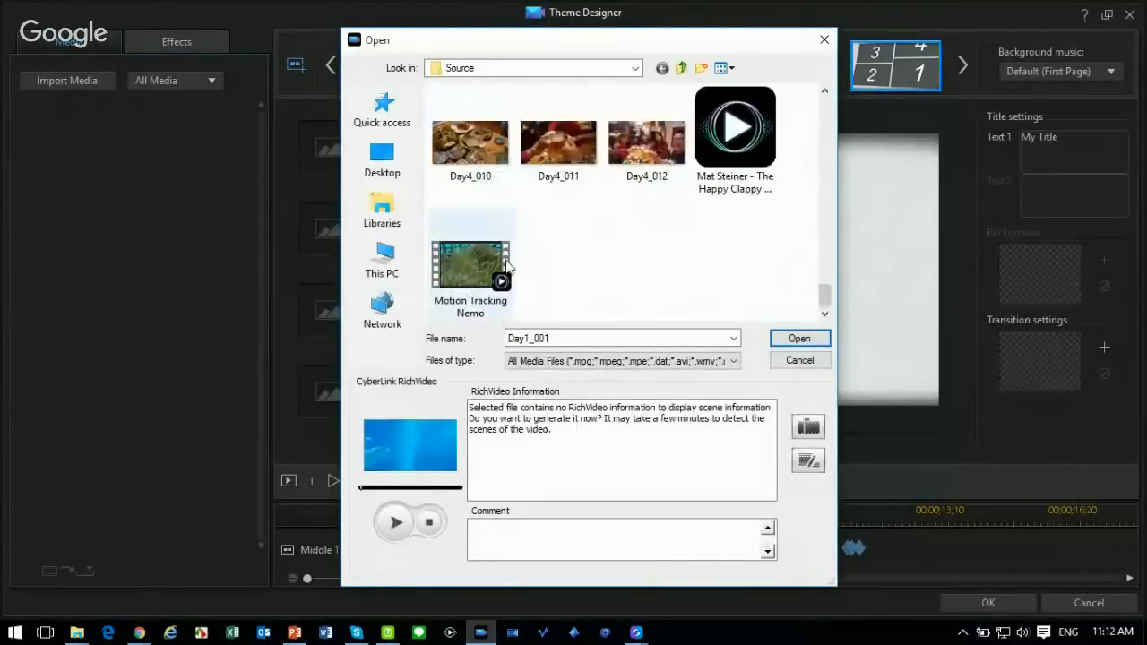
left_click(628, 175, "shift")
left_click(798, 338)
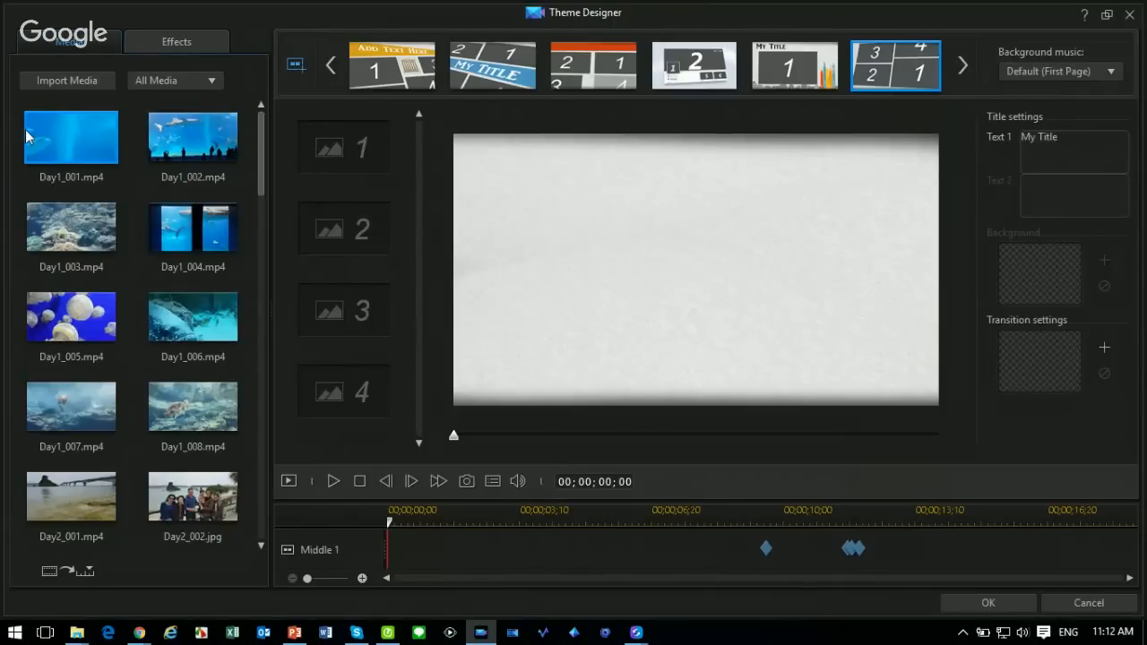
Fill slots 1 to 4 of the Travel Middle 1 sequence with Day1_001, Day1_002, Day1_003 and Day1_006.
left_click_drag(27, 136, 330, 145)
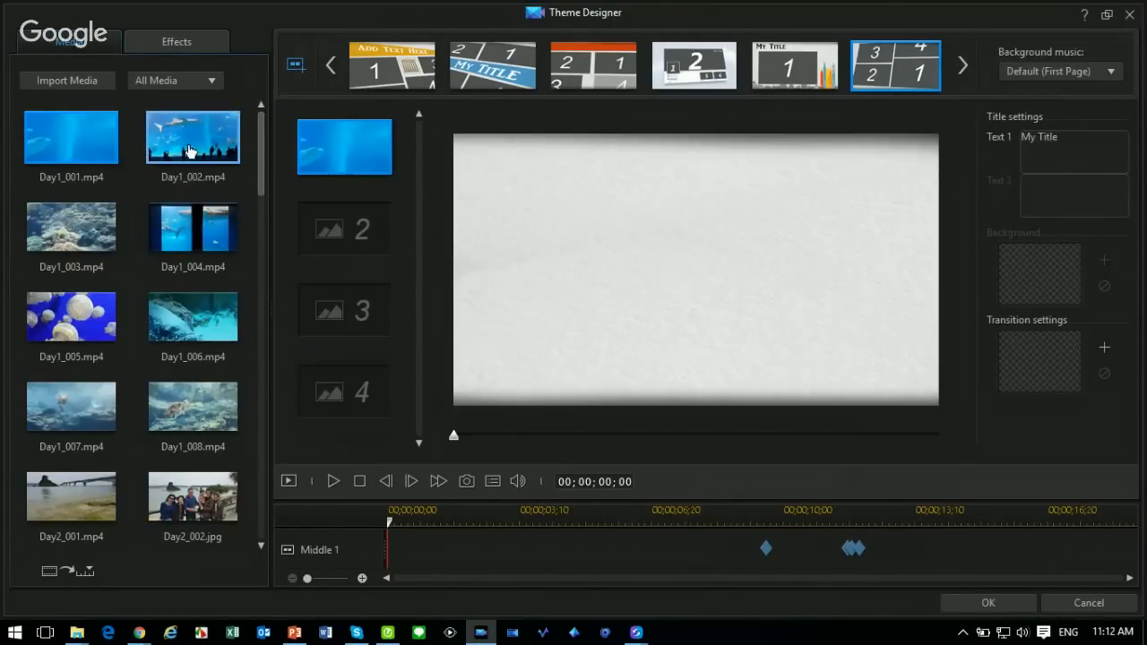
left_click_drag(188, 151, 343, 225)
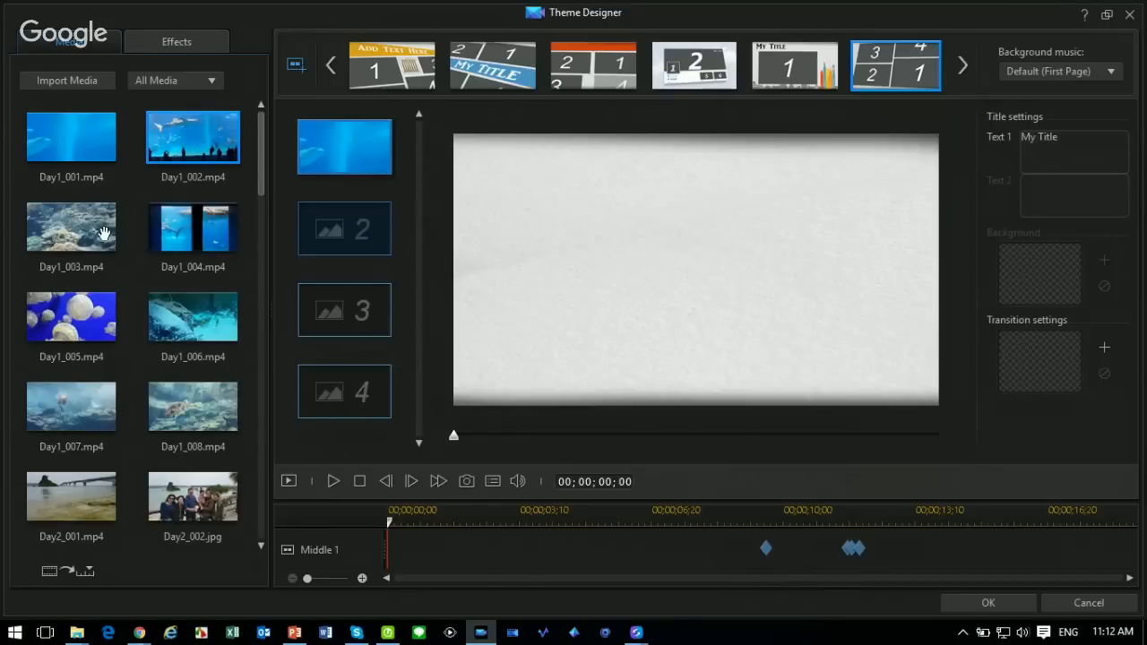
left_click_drag(104, 234, 343, 303)
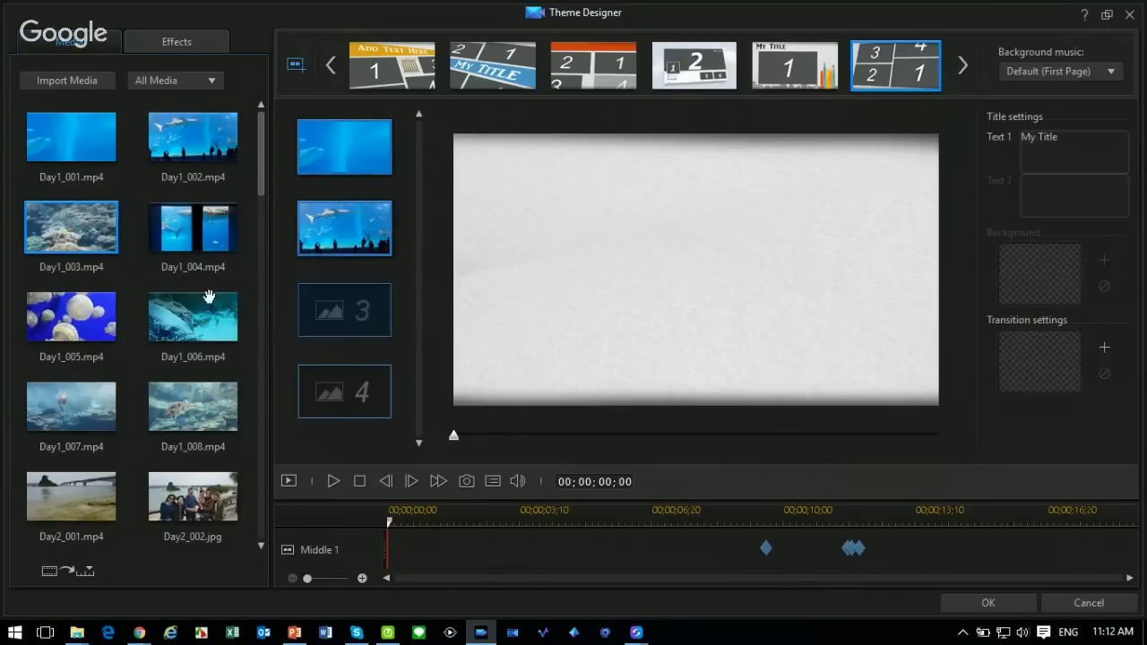
left_click_drag(188, 308, 361, 379)
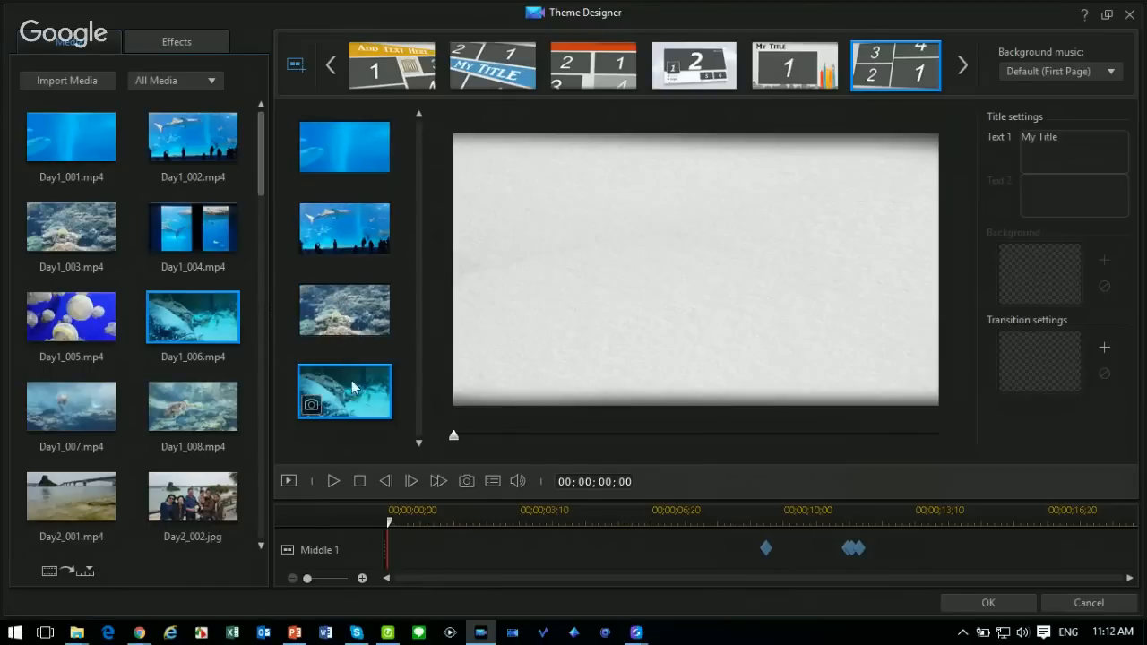
Fill slots 1 to 4 of the Travel Opening sequence with Day1_002, Day1_004, Day1_006 and Day1_008.
left_click(374, 74)
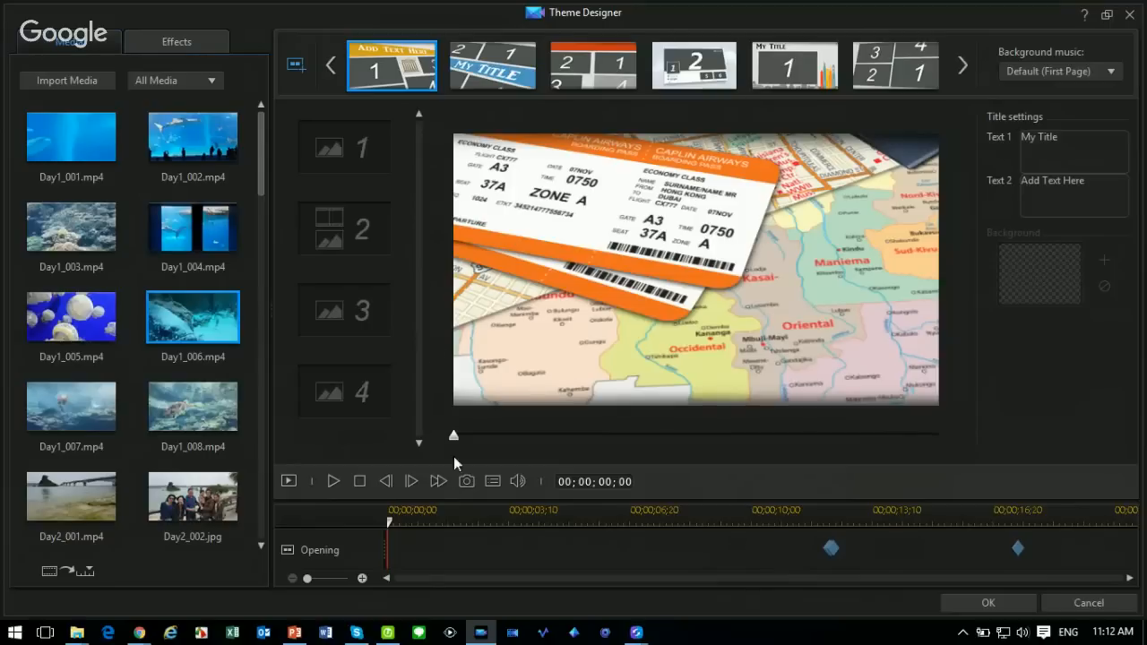
left_click(338, 167)
left_click_drag(192, 137, 367, 192)
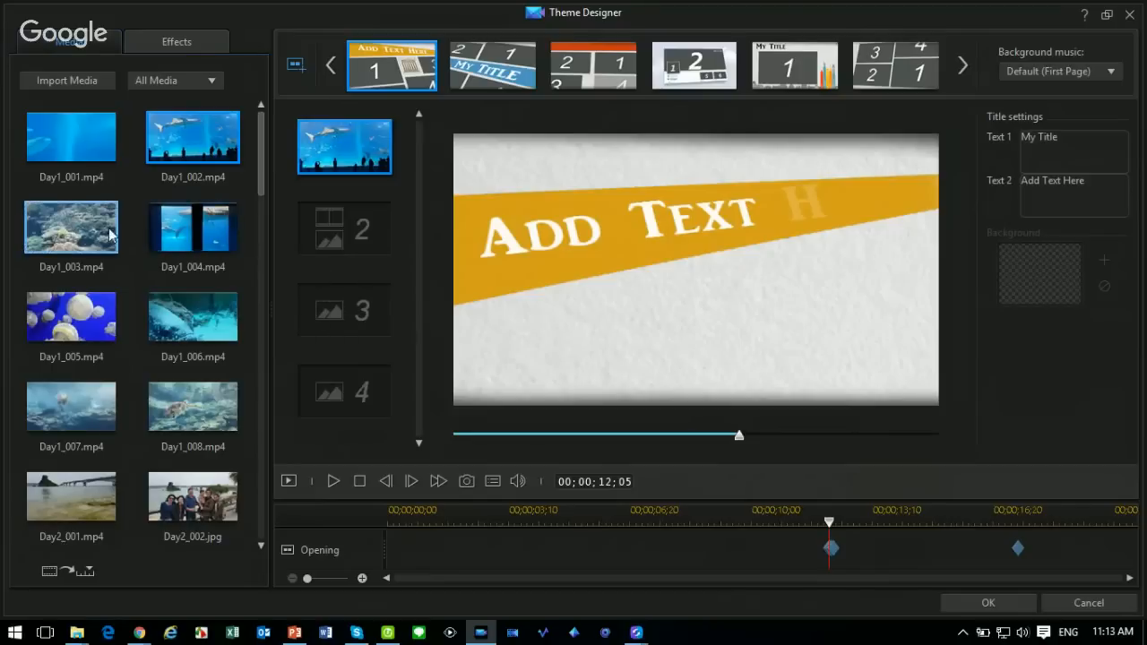
left_click_drag(190, 229, 325, 237)
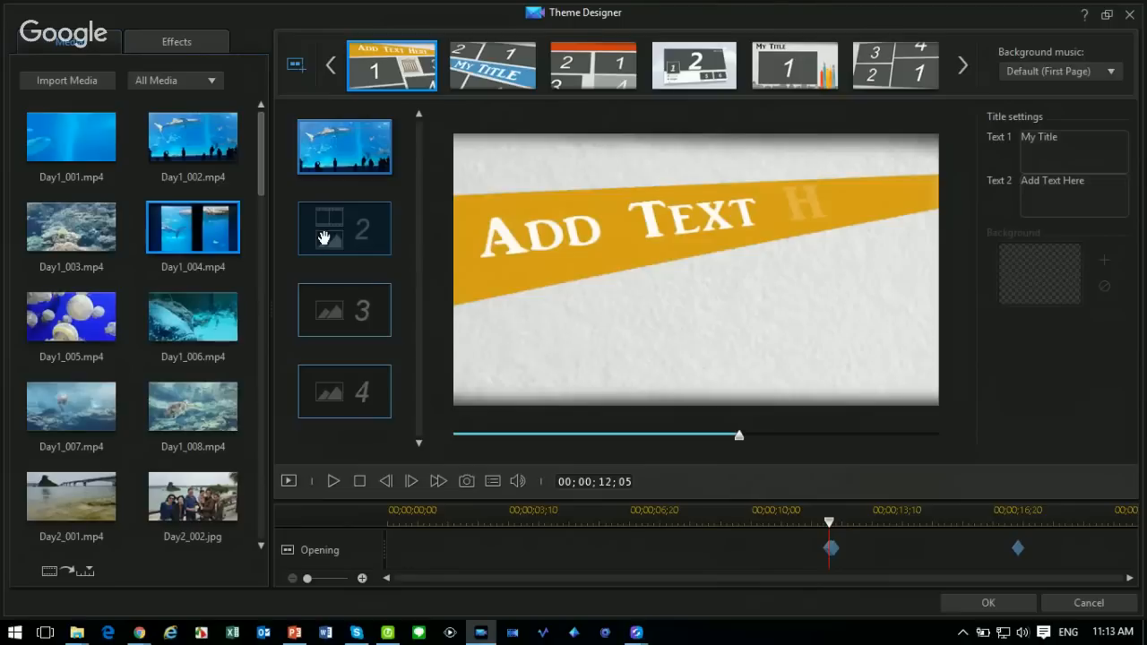
left_click_drag(206, 319, 345, 323)
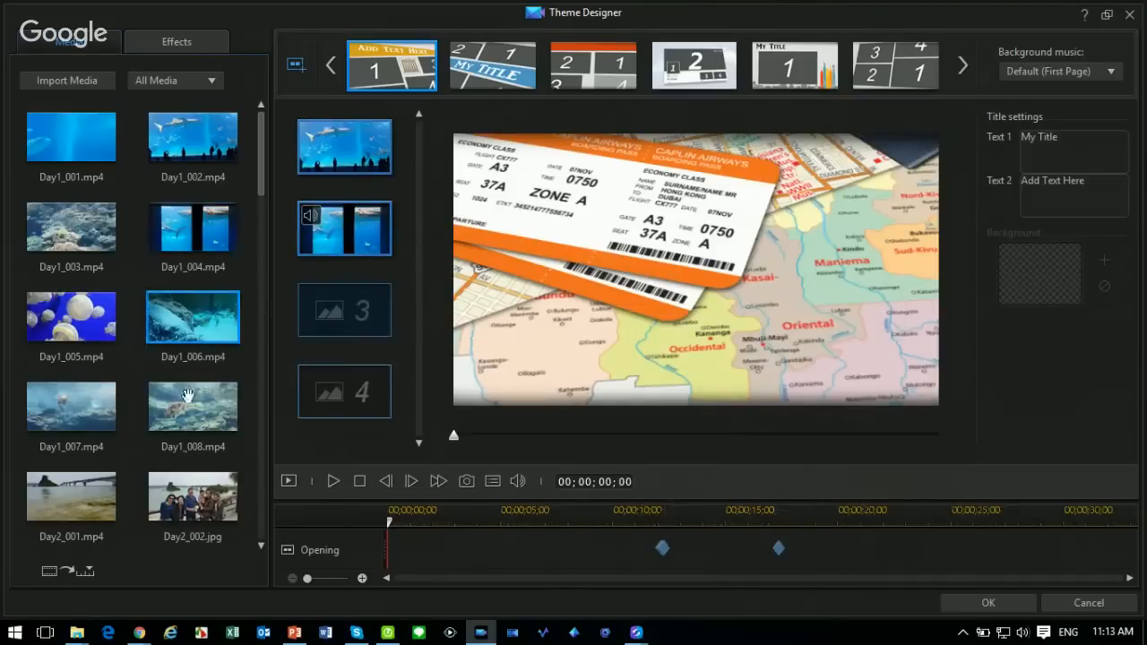
left_click_drag(187, 395, 345, 394)
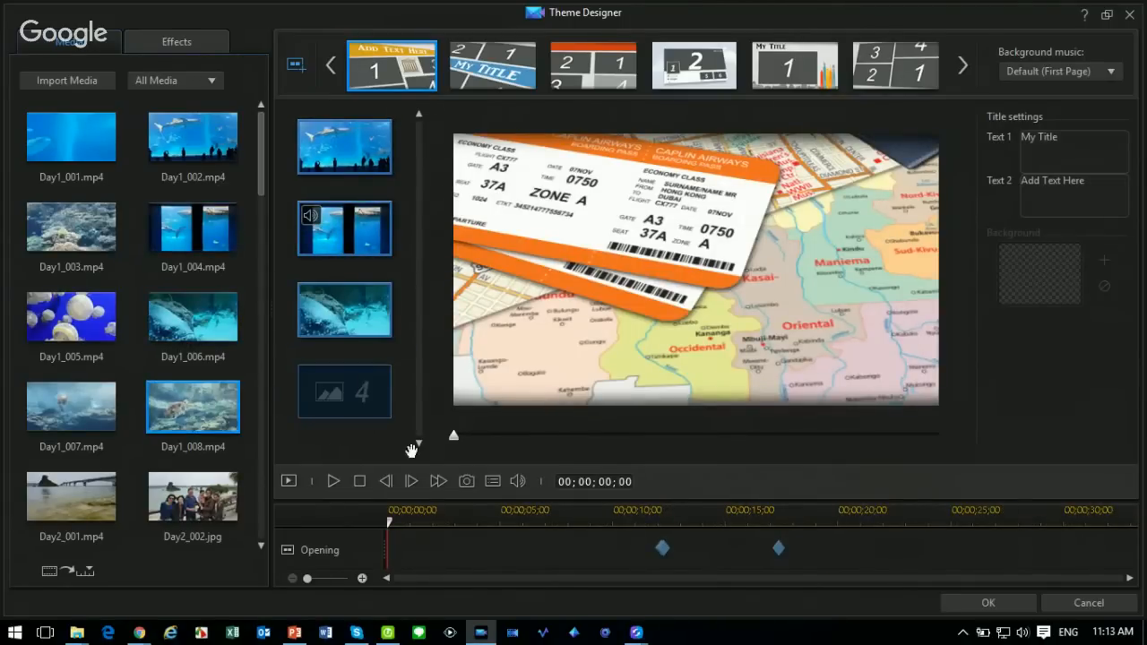
Preview the Opening sequence up to its title and change title Text 1 to OKINAWA.
left_click(333, 483)
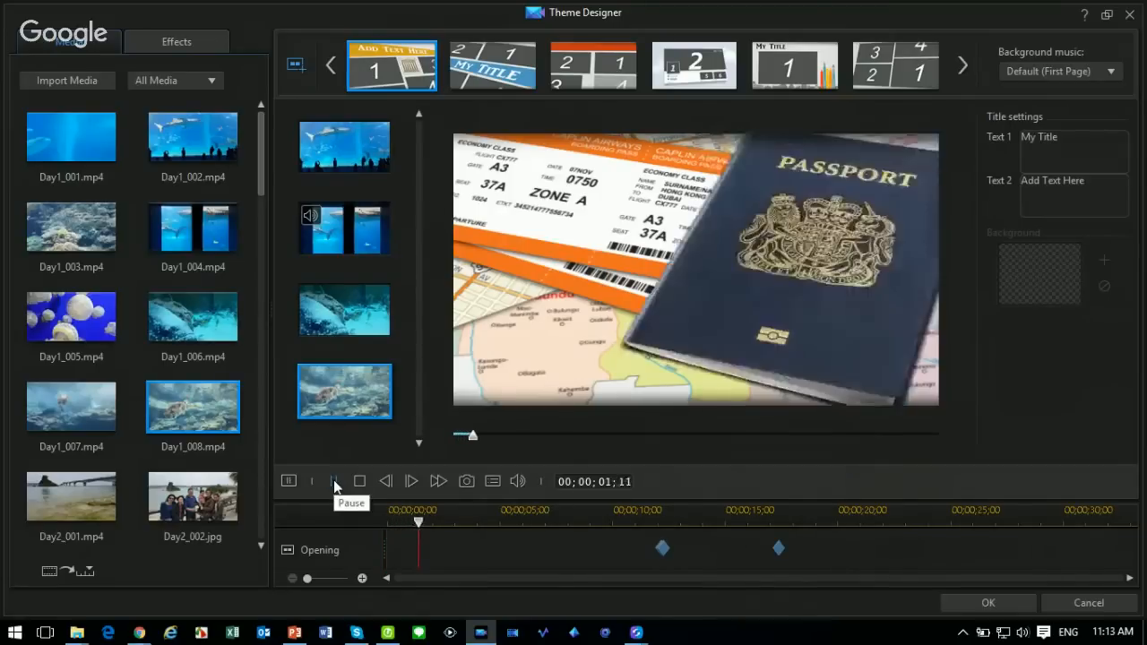
left_click(333, 481)
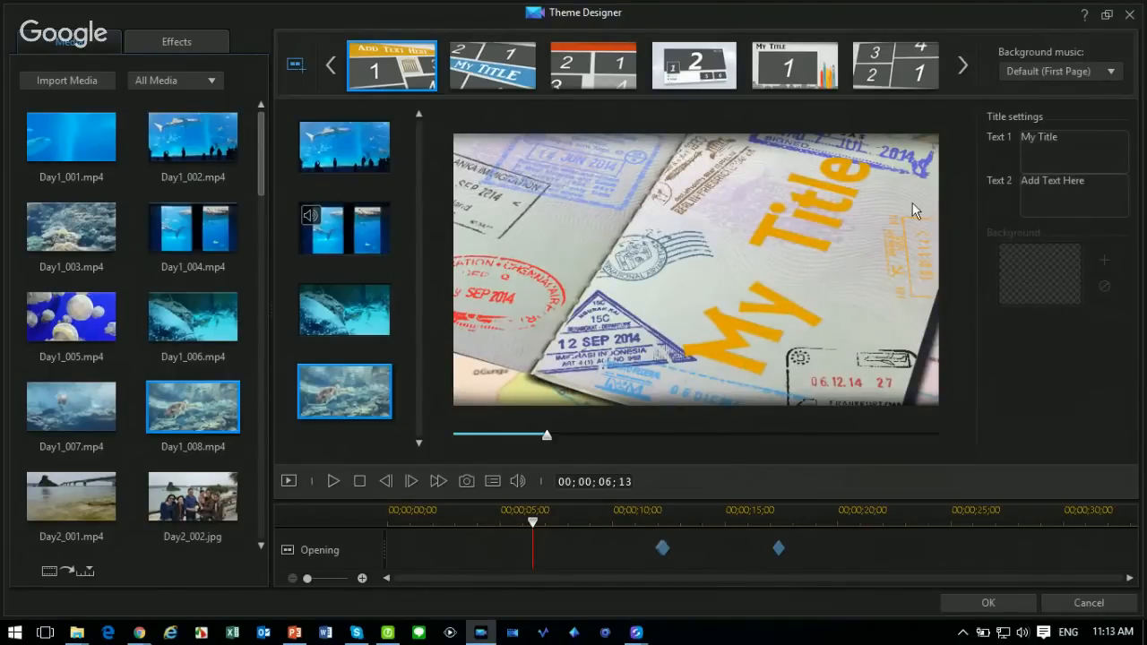
left_click_drag(1092, 143, 1003, 137)
type("OKINAWA")
Play the Opening sequence from its title onward to check the video in the second slot.
left_click(534, 524)
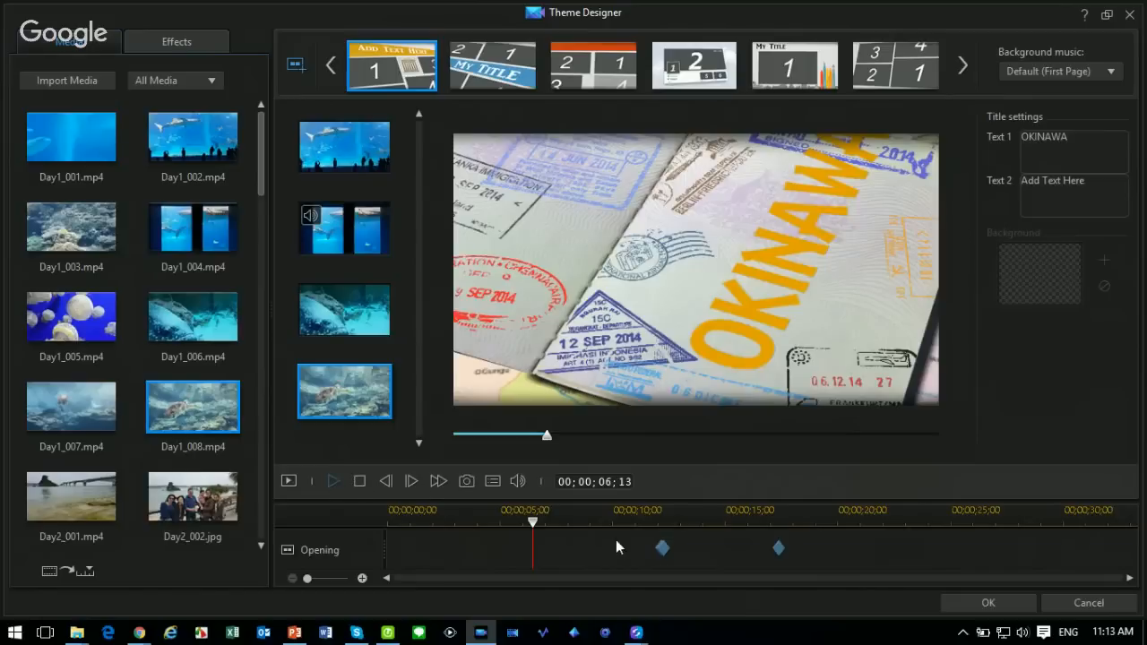
left_click(333, 481)
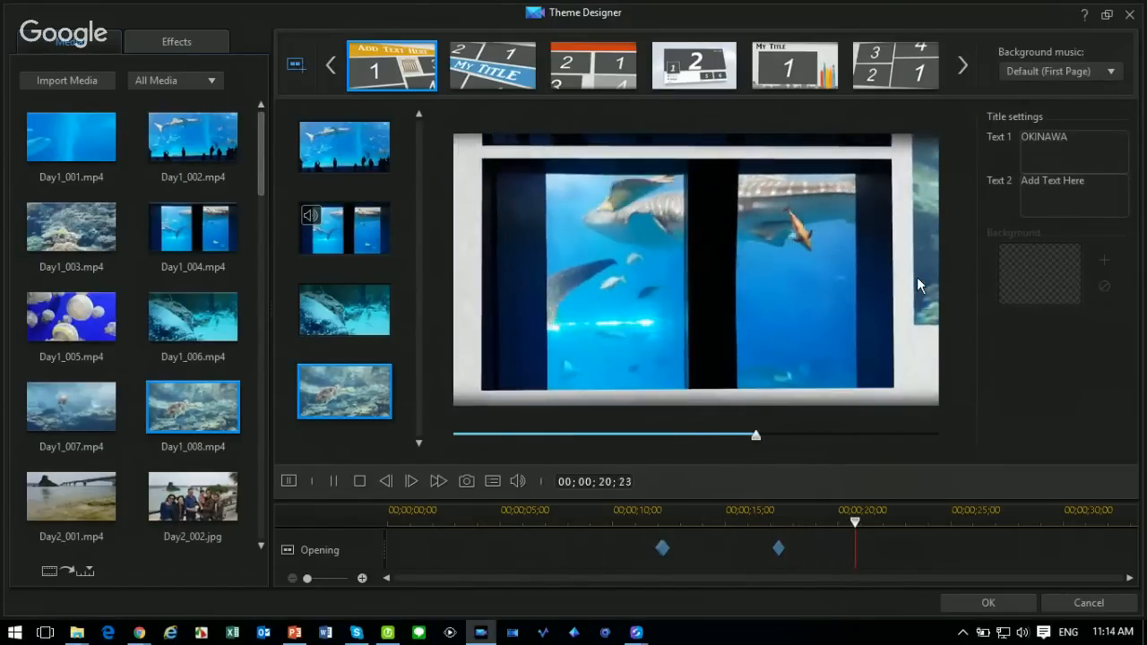
left_click(334, 476)
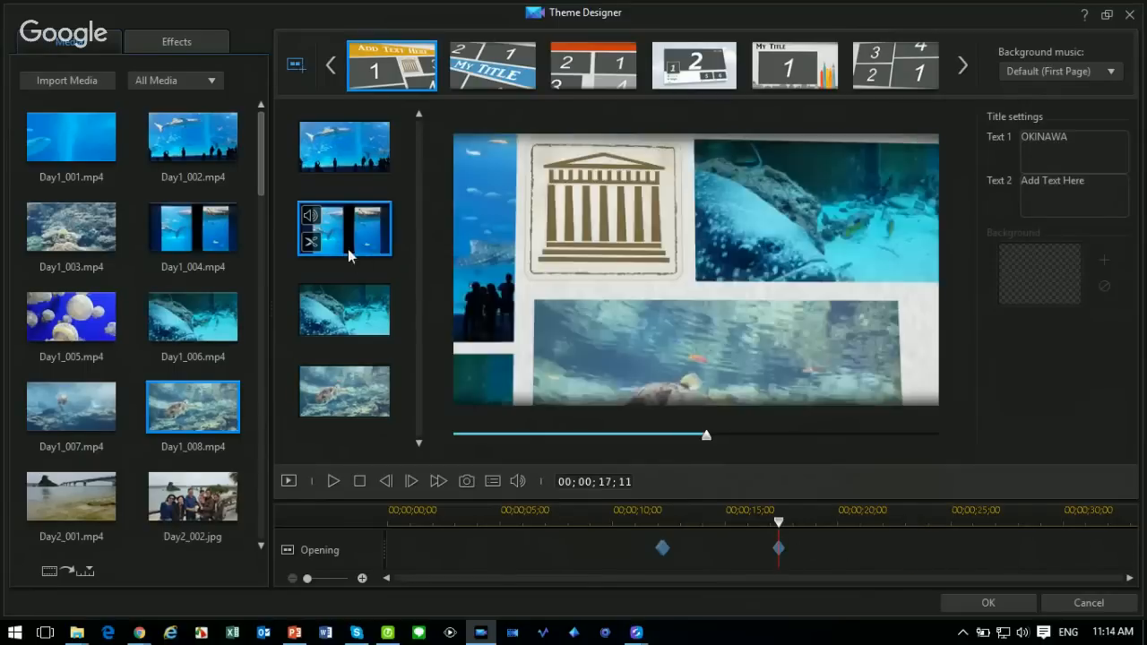
Trim the Day1_004 clip in the Opening's second slot by moving its out point to a little before its midpoint.
left_click(309, 244)
left_click(310, 244)
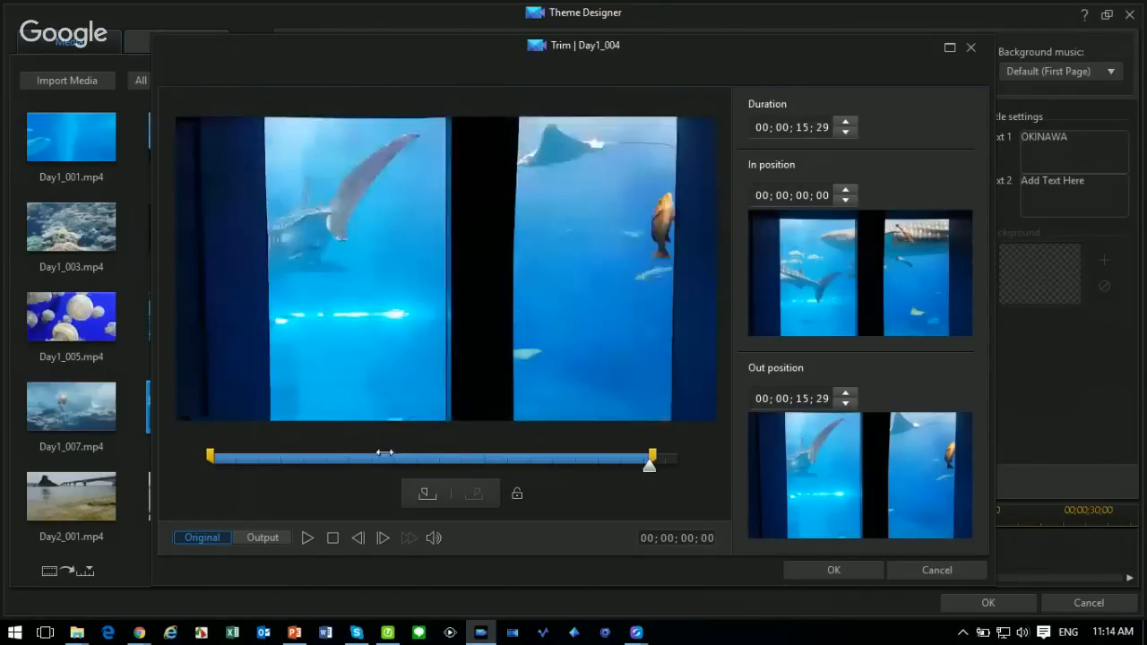
left_click_drag(648, 458, 384, 459)
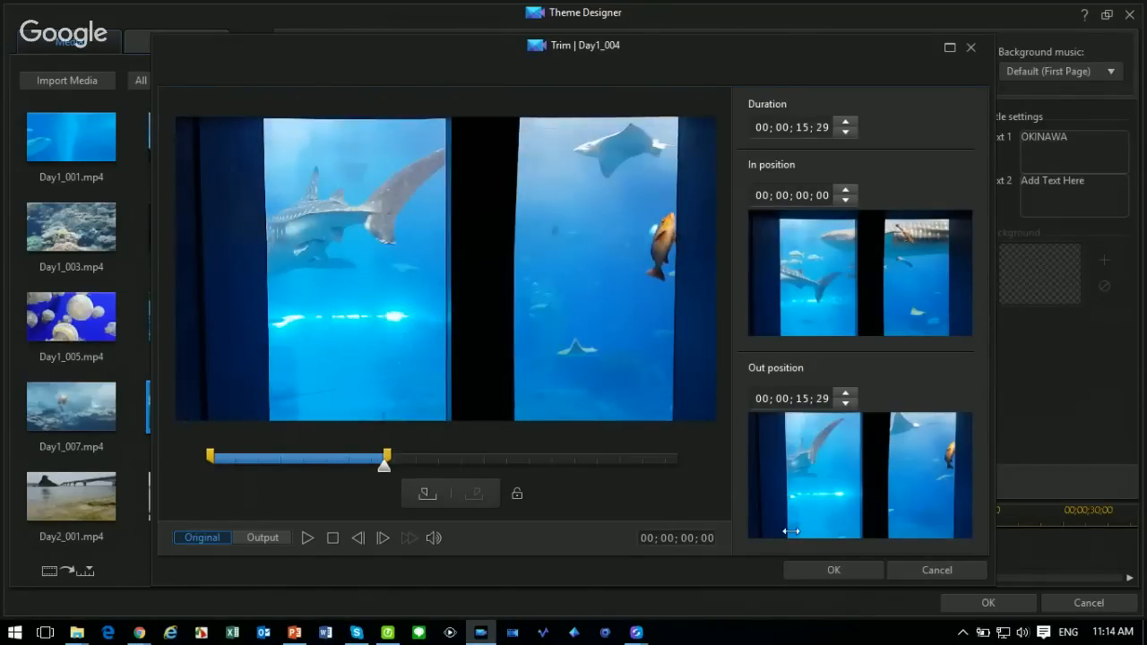
left_click(821, 570)
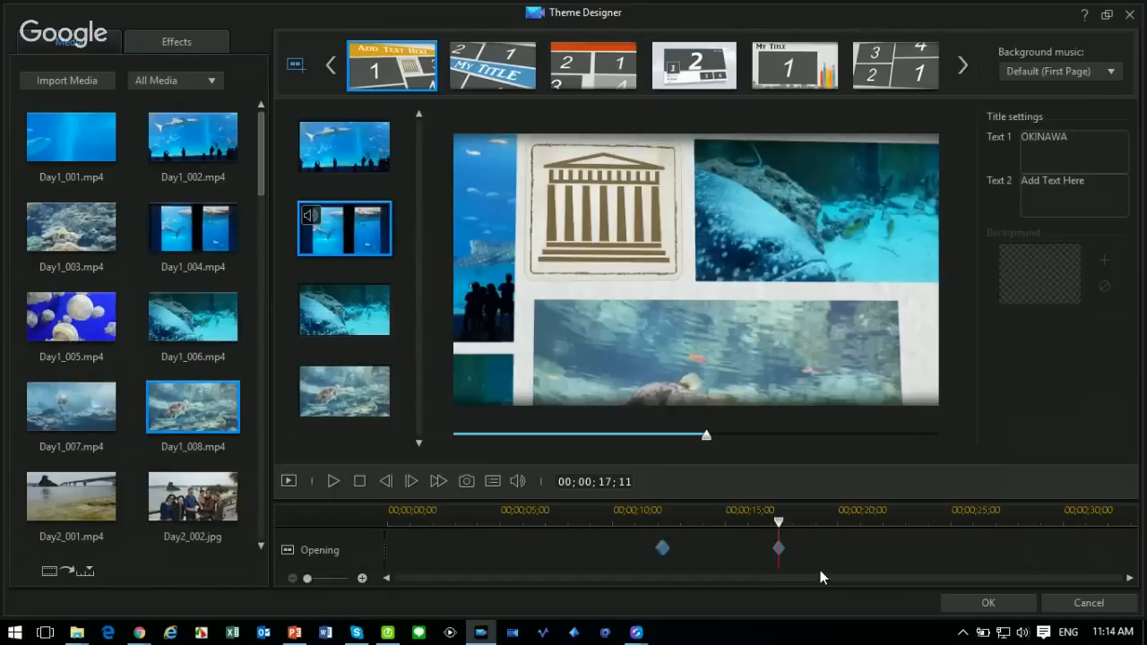
Play the final part of the Opening sequence to check the trimmed clip, and stop playback.
left_click(929, 518)
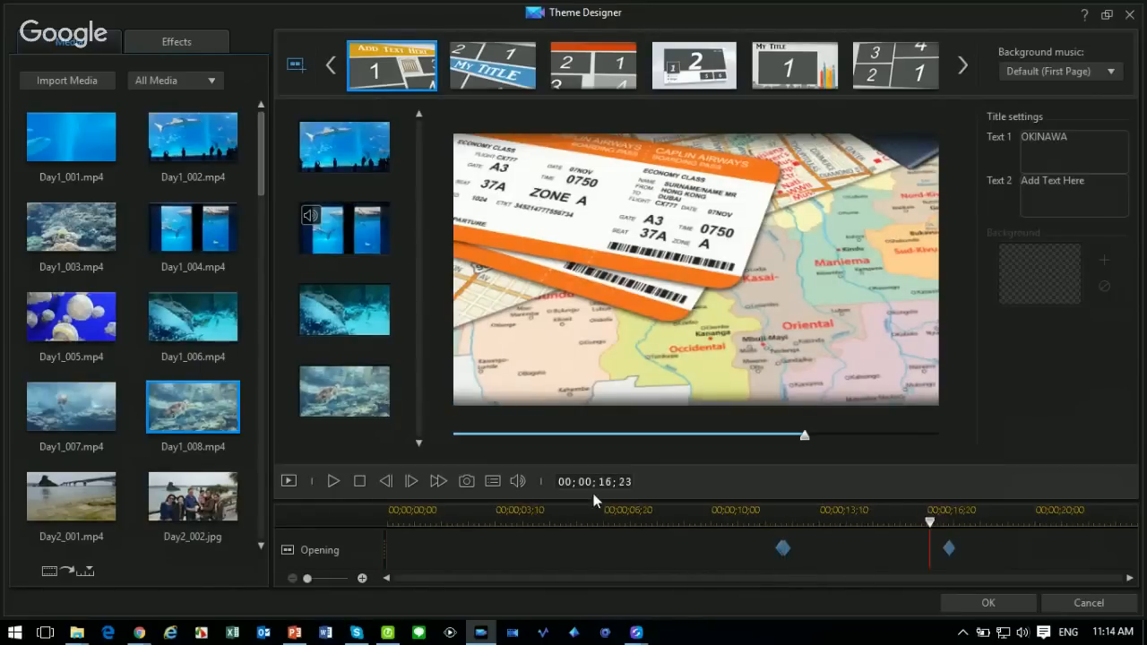
left_click(334, 482)
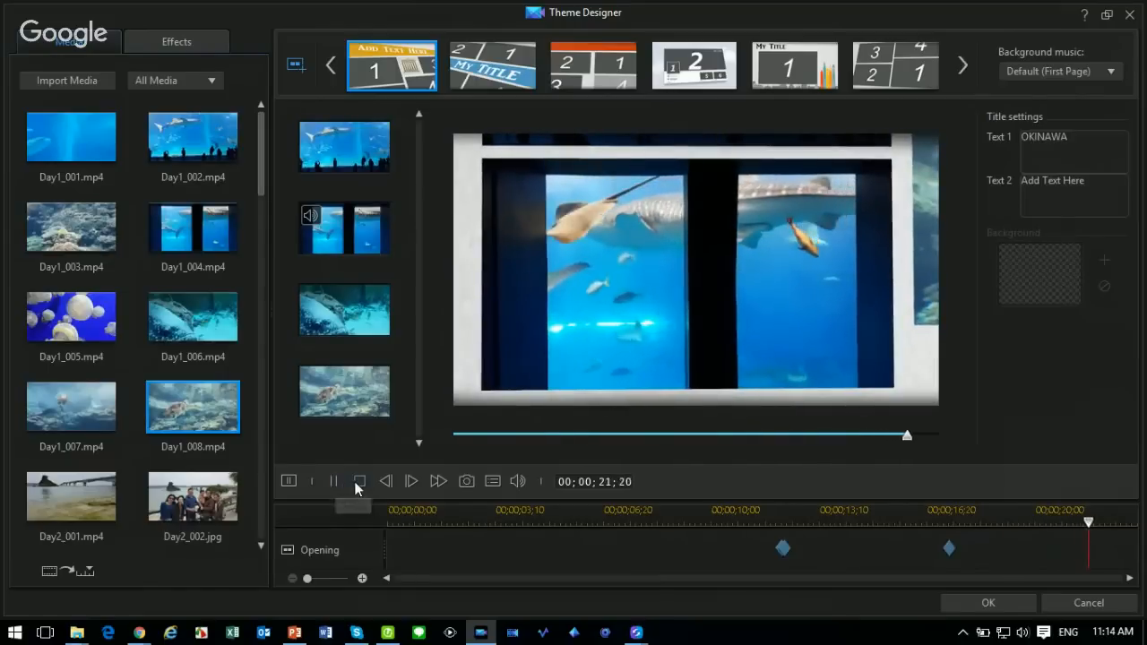
left_click(358, 482)
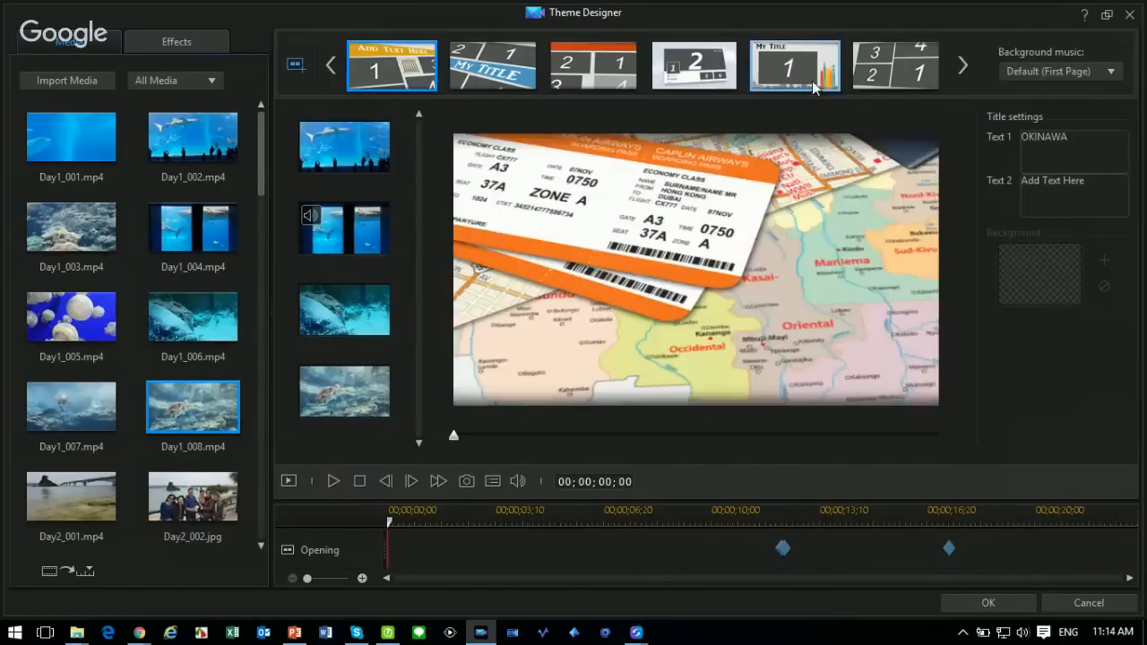
Auto-fill the theme's empty slots with all clips and photos in the media library, using videos first.
left_click(698, 76)
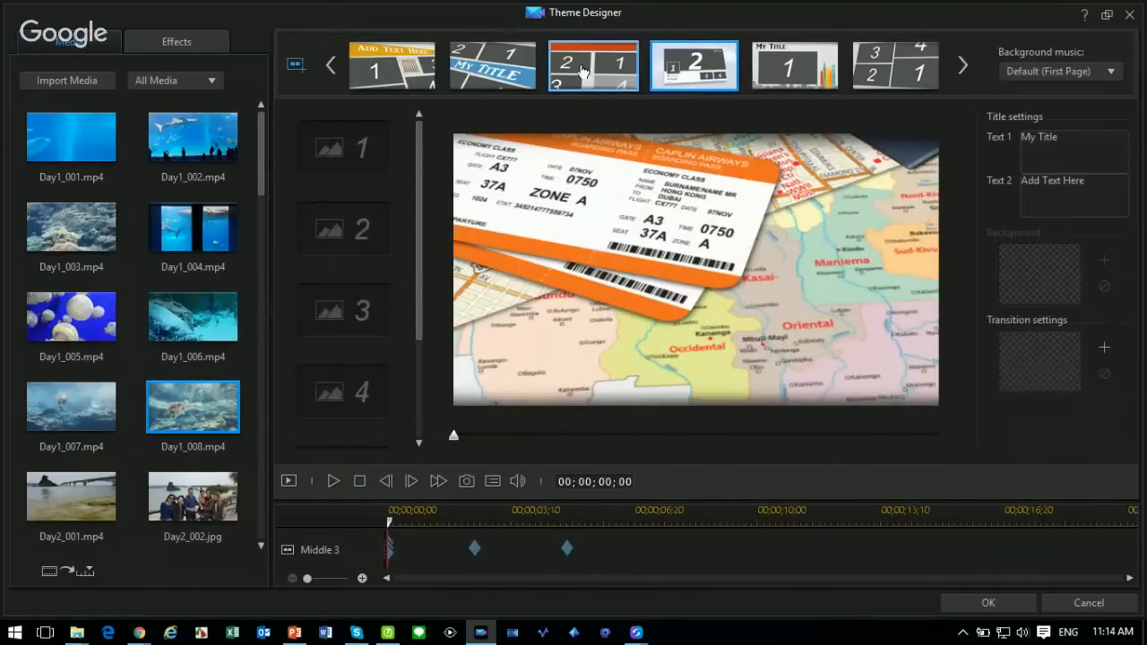
left_click(582, 72)
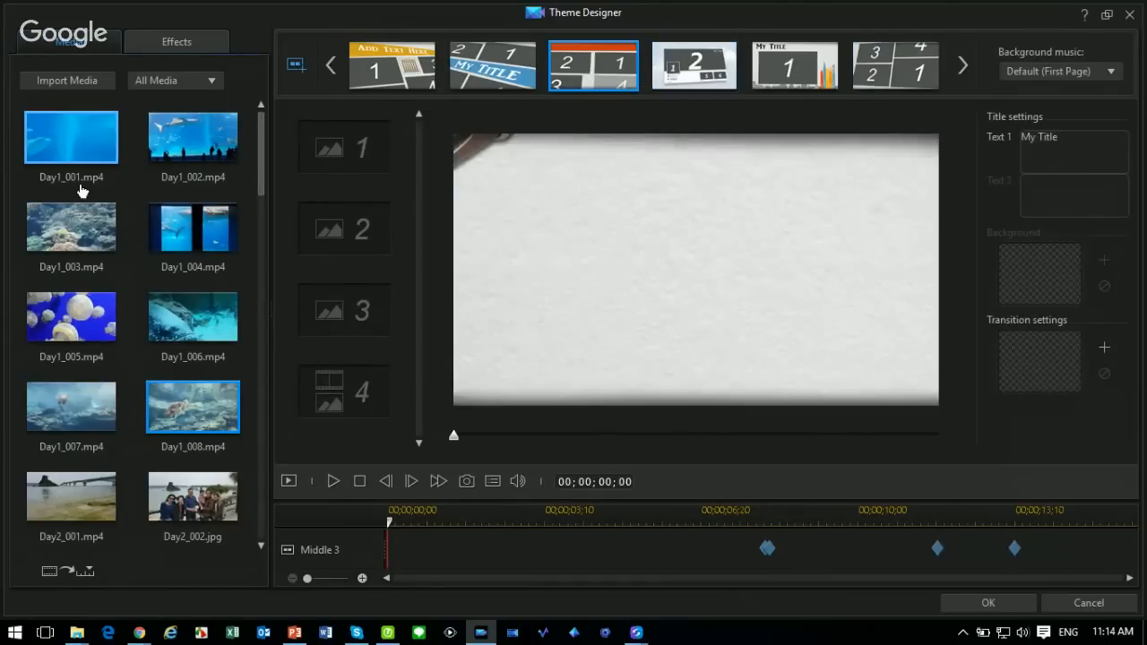
left_click(62, 142)
key("ctrl+a")
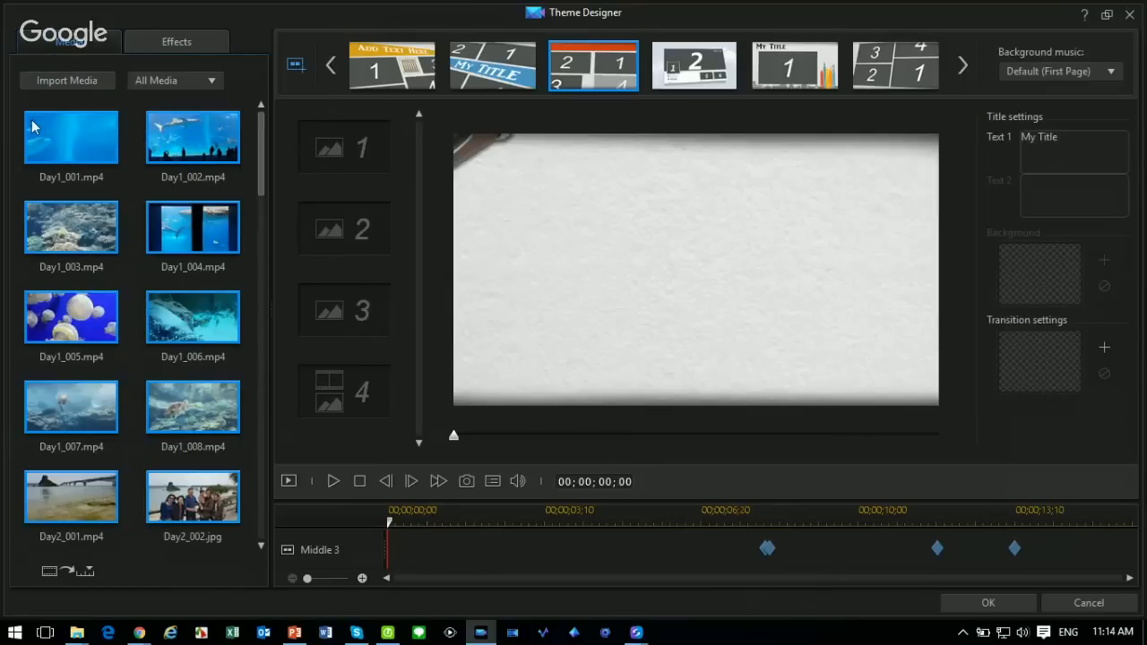
left_click(93, 576)
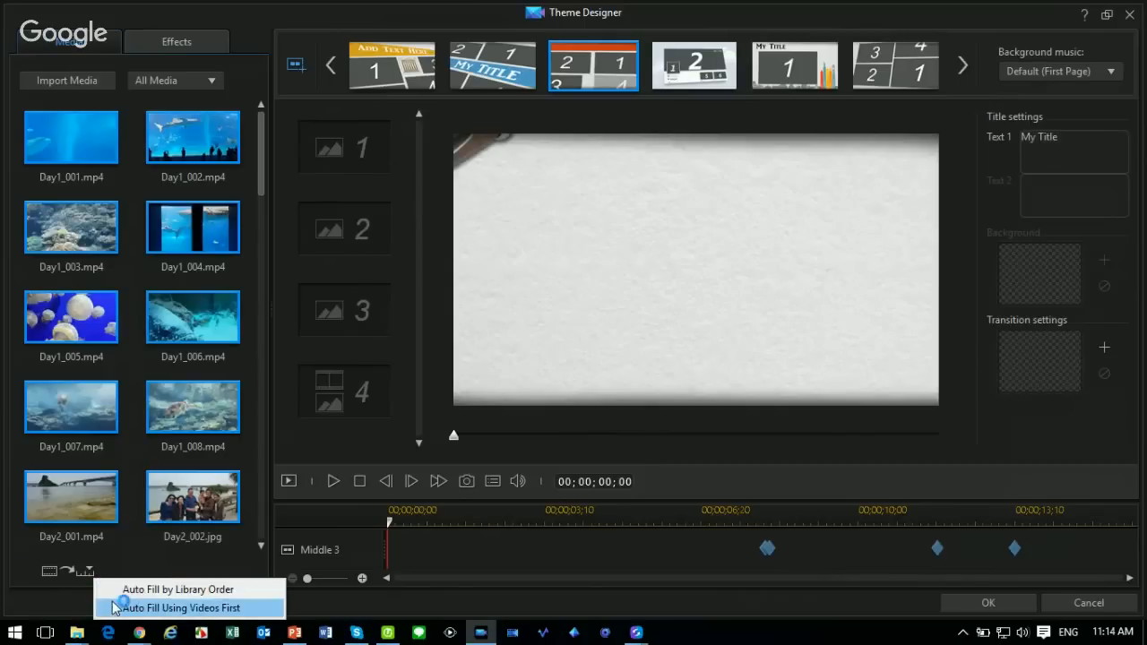
left_click(114, 609)
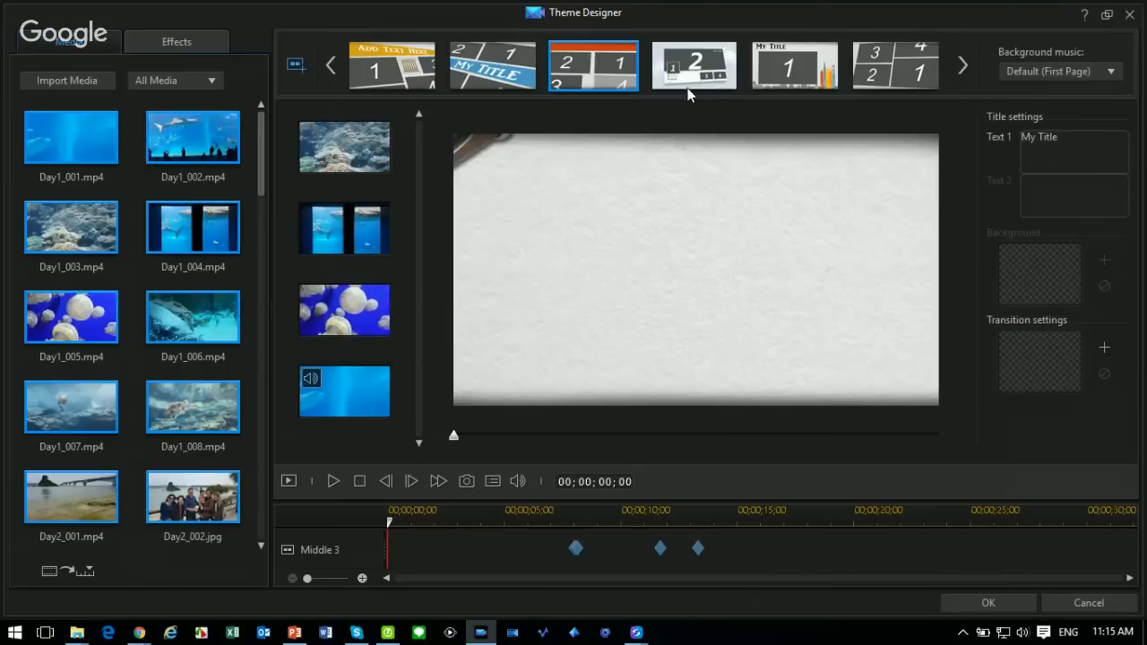
Preview the Facebook-style middle sequence with its filled clips, stop playback, and accept the theme design.
left_click(656, 354)
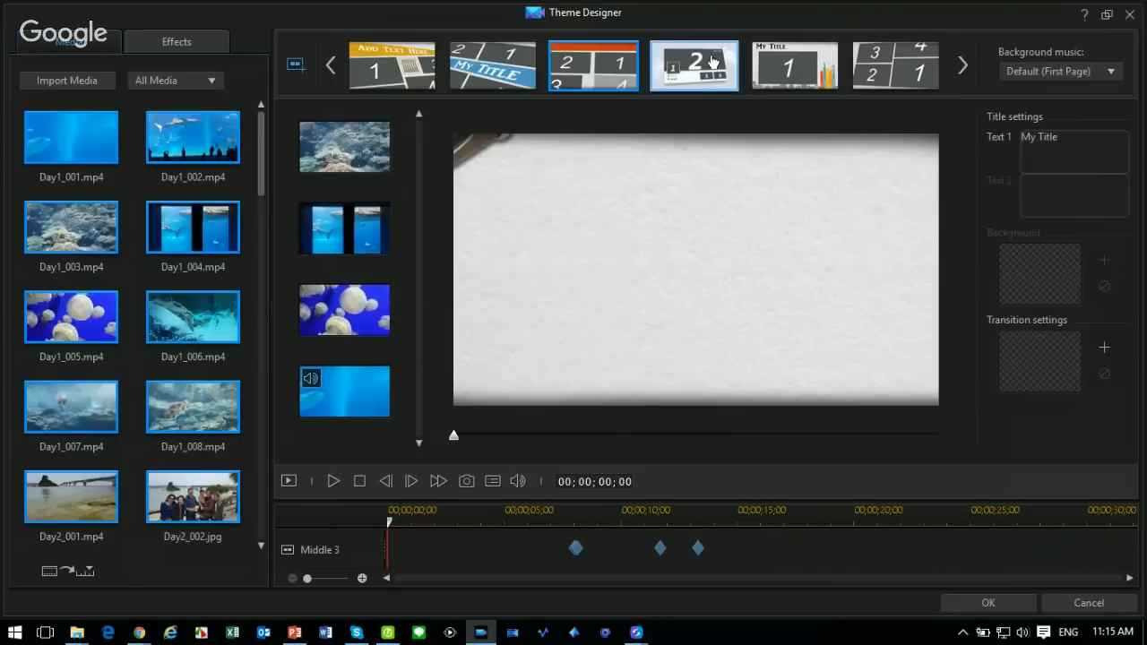
left_click(712, 61)
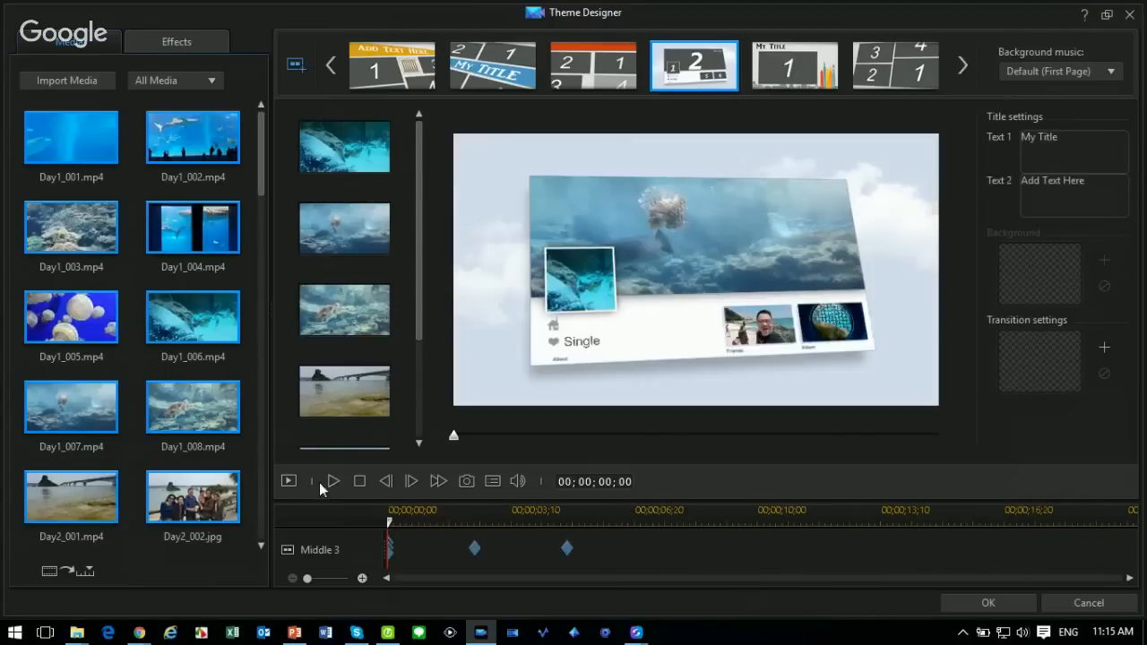
left_click(331, 481)
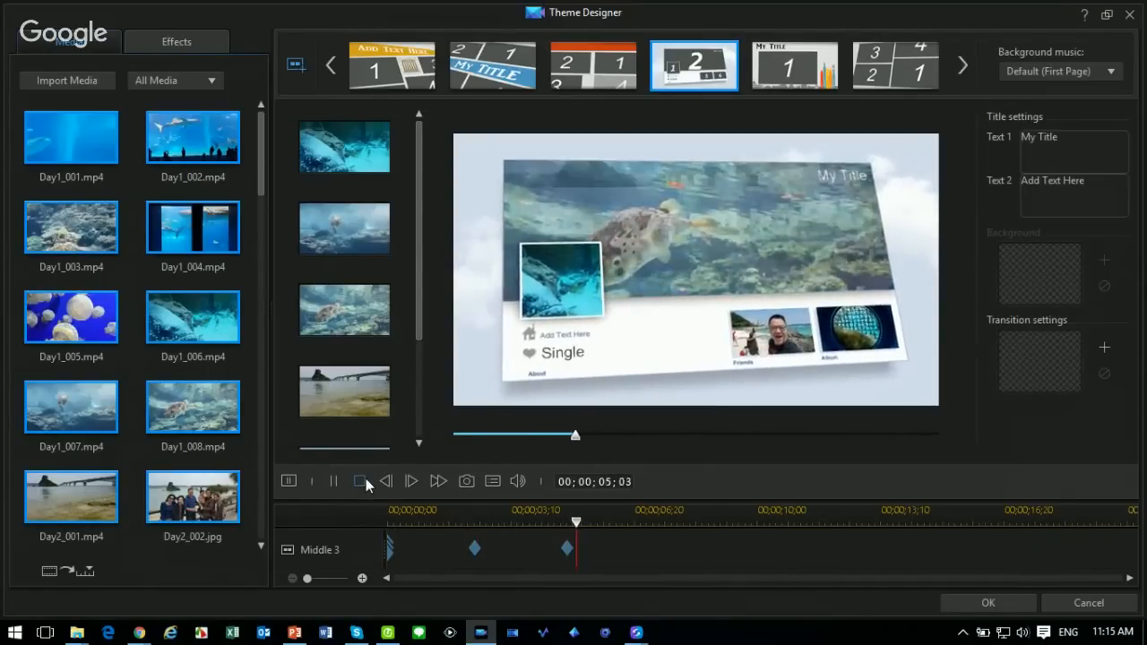
left_click(361, 481)
left_click(1003, 609)
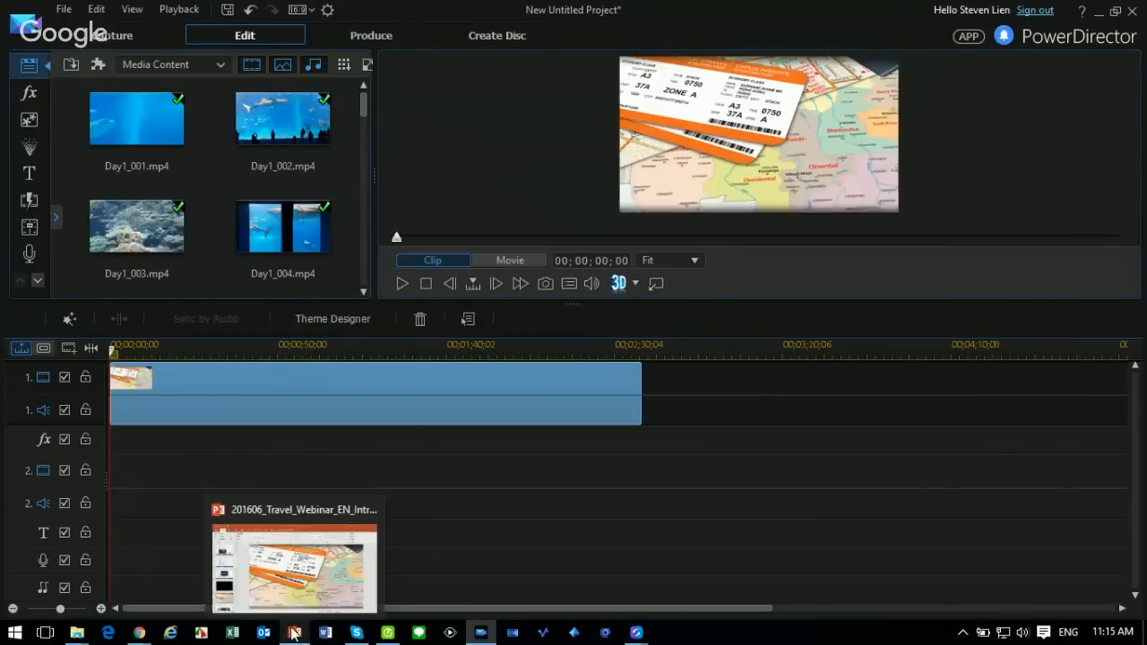
Close the untitled project and start the PowerPoint slide show from the PowerDirector Introduction slide.
left_click(1132, 10)
left_click(632, 353)
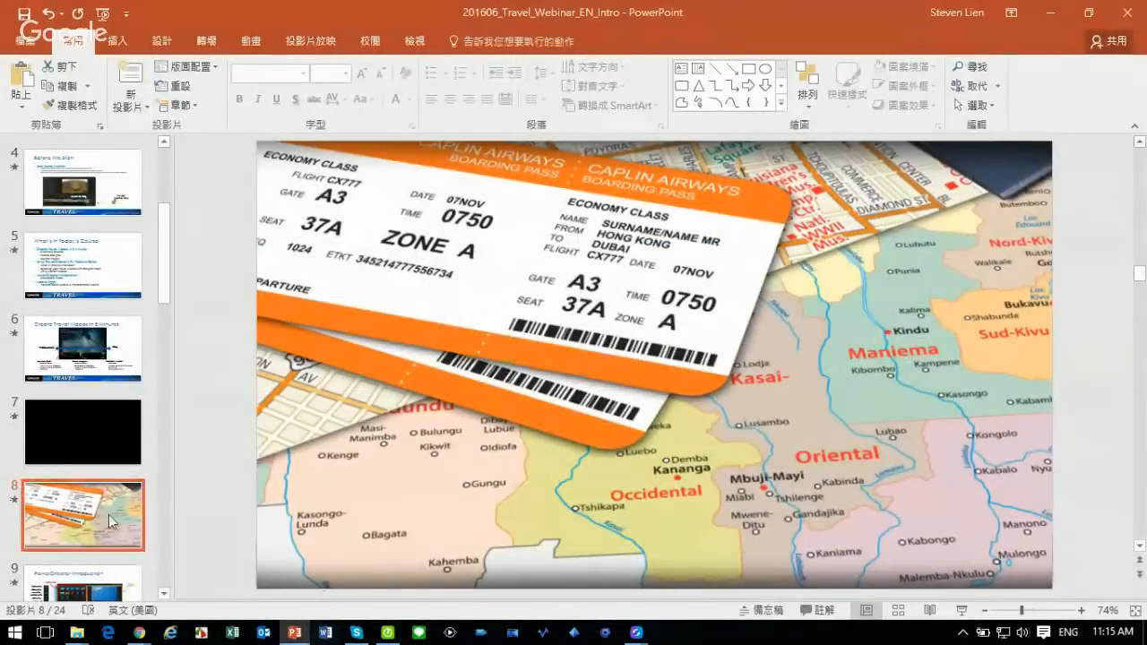
left_click(122, 589)
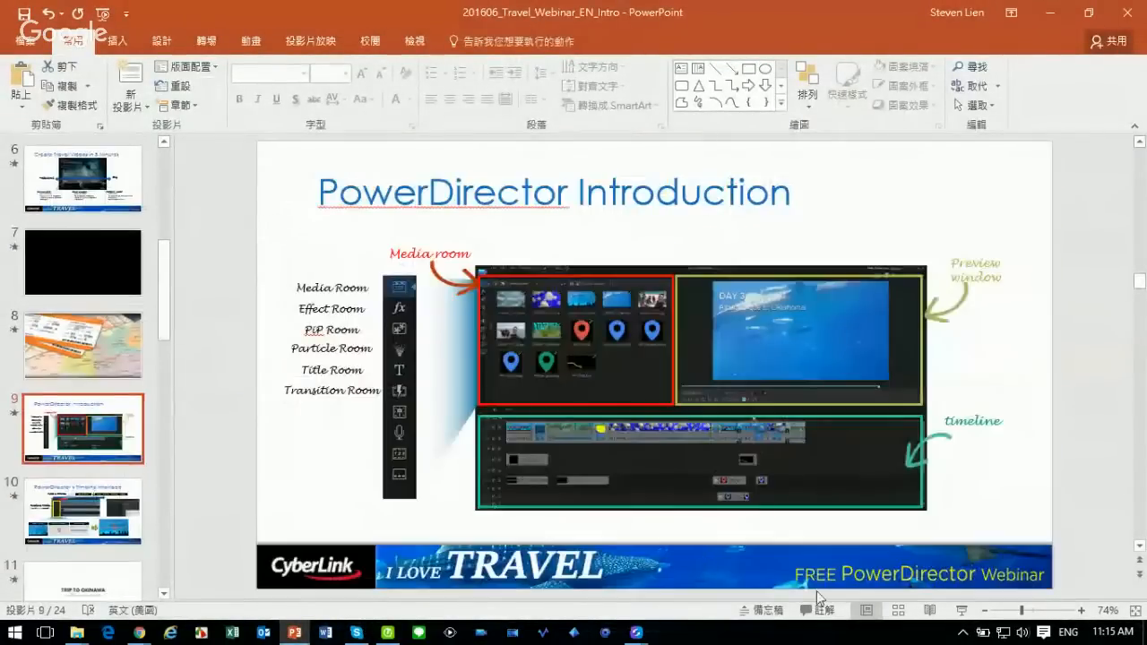
left_click(961, 610)
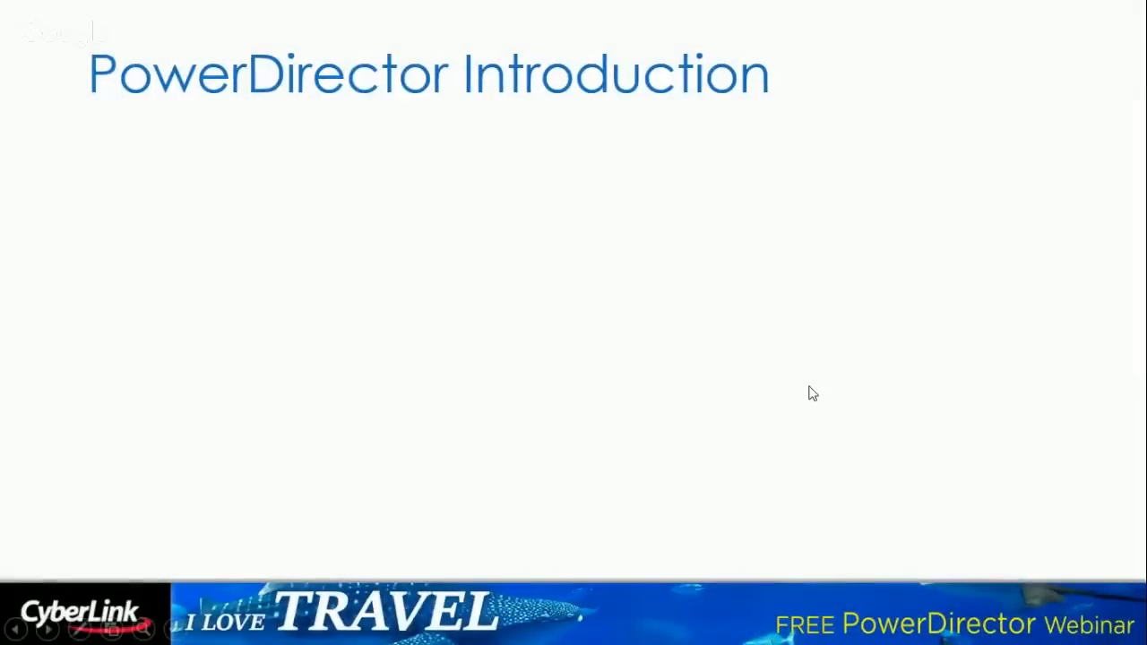
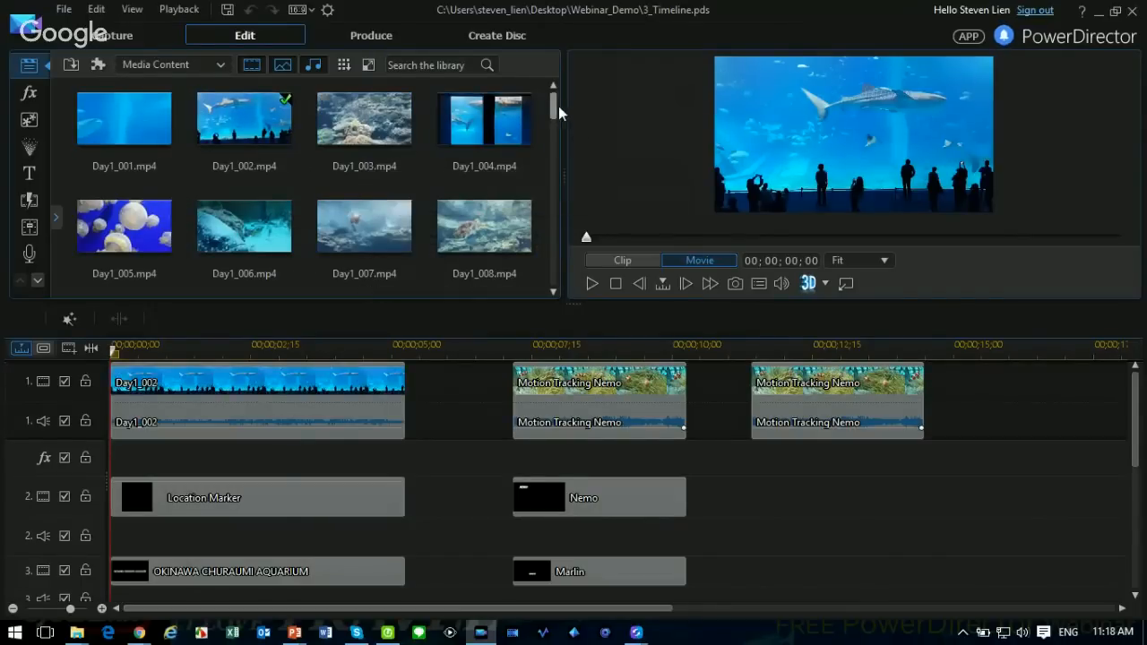
Make the library and preview area slightly taller and shrink the media library thumbnails to near their smallest size.
mouse_move(553, 108)
left_mouse_down()
mouse_move(552, 311)
mouse_move(548, 89)
left_mouse_up()
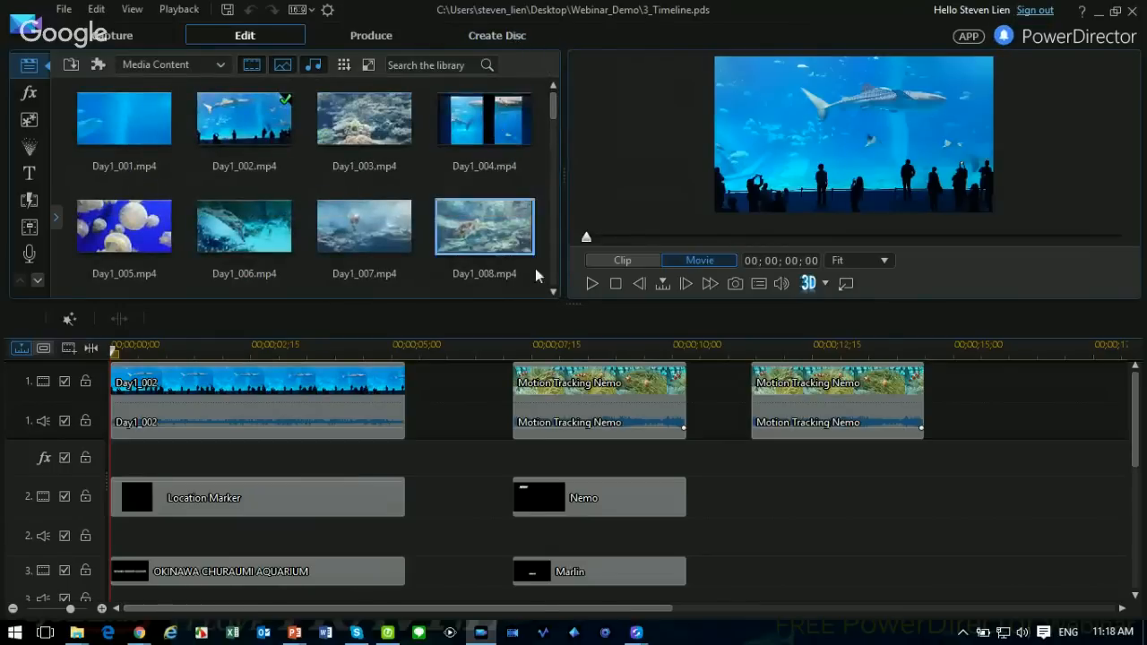
left_click_drag(577, 304, 577, 311)
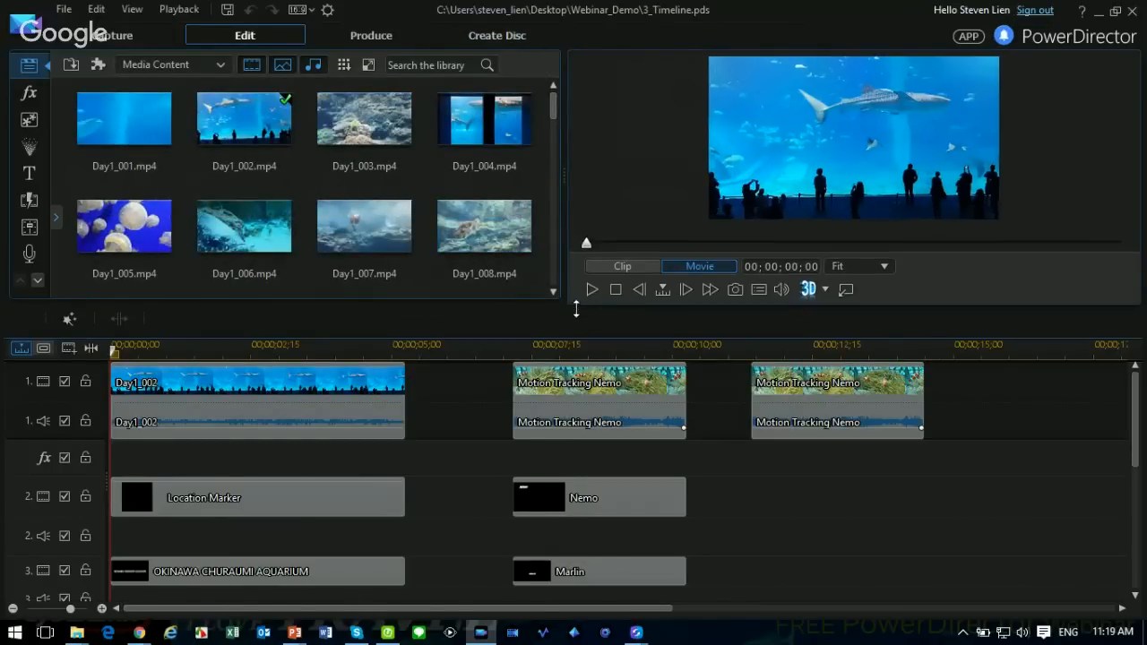
left_click(369, 67)
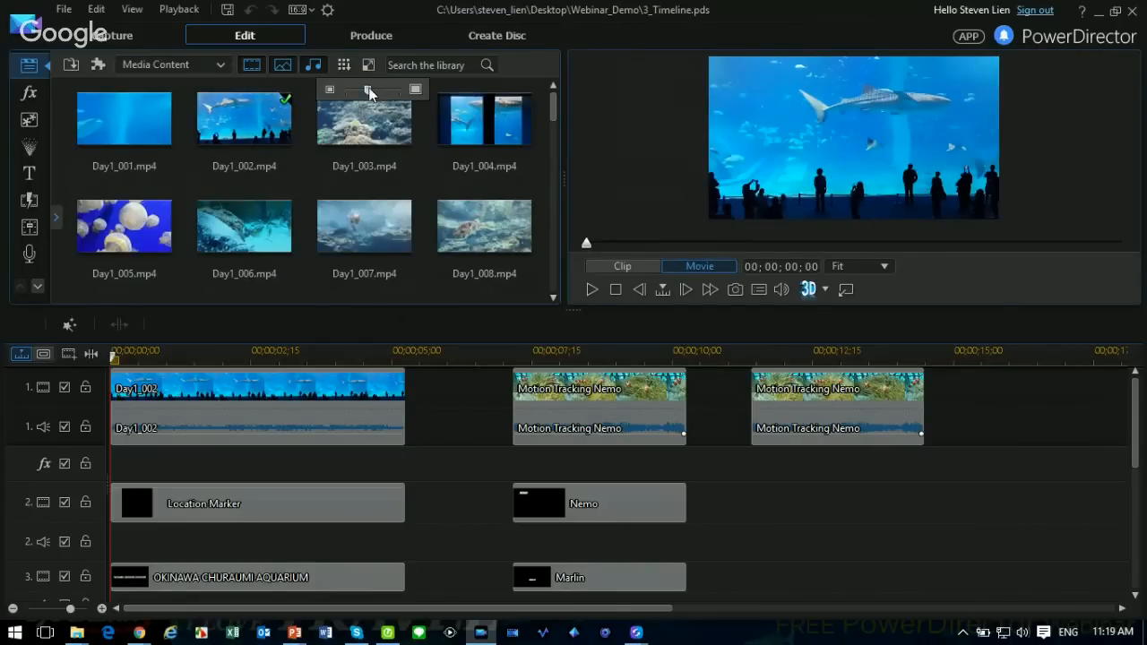
left_click_drag(370, 93, 337, 101)
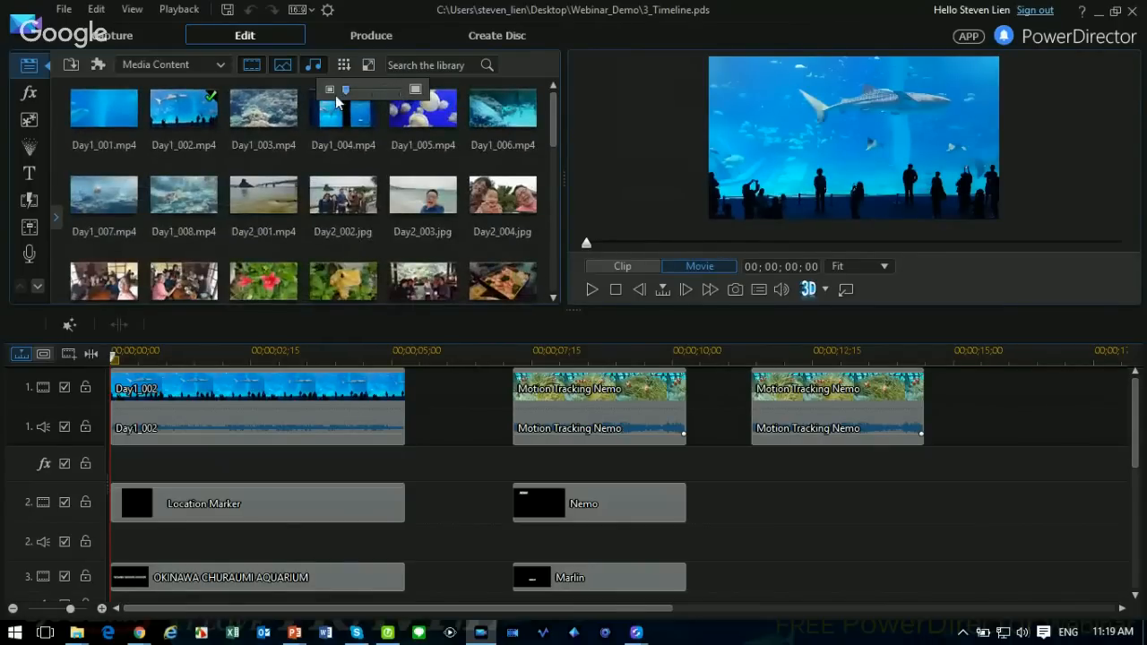
left_click(444, 4)
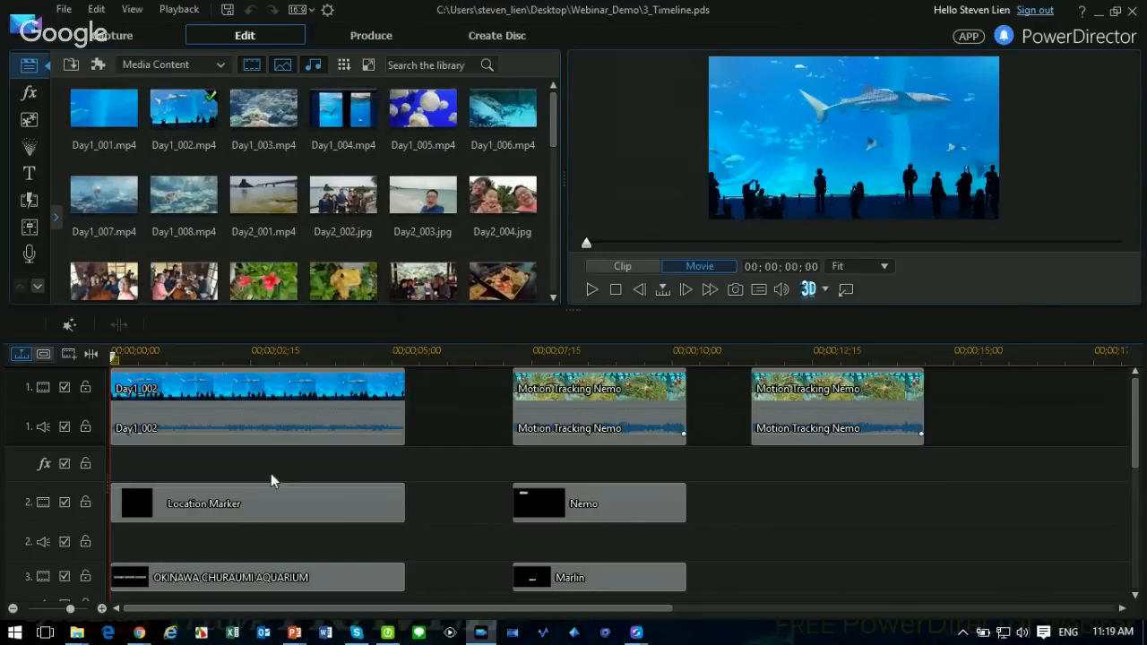
Remove the Day1_002 clip, its Location Marker and the OKINAWA CHURAUMI AQUARIUM title from the timeline, leaving the gap.
left_click(258, 352)
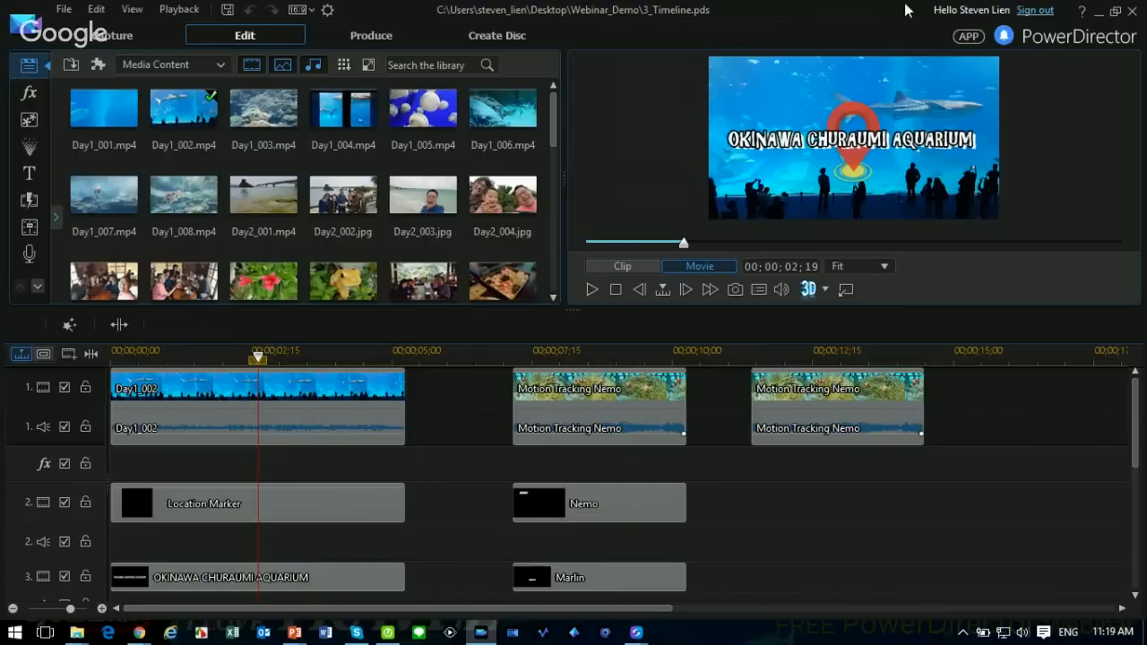
mouse_move(427, 378)
left_mouse_down()
mouse_move(112, 520)
mouse_move(273, 607)
mouse_move(264, 604)
left_mouse_up()
key("Delete")
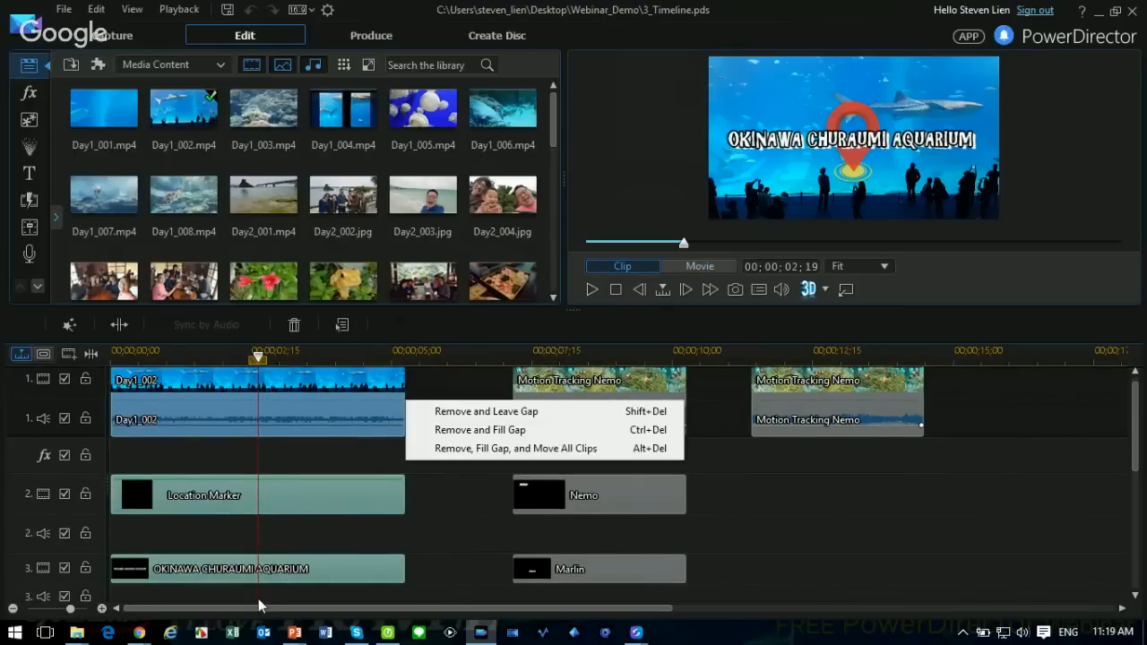
left_click(483, 411)
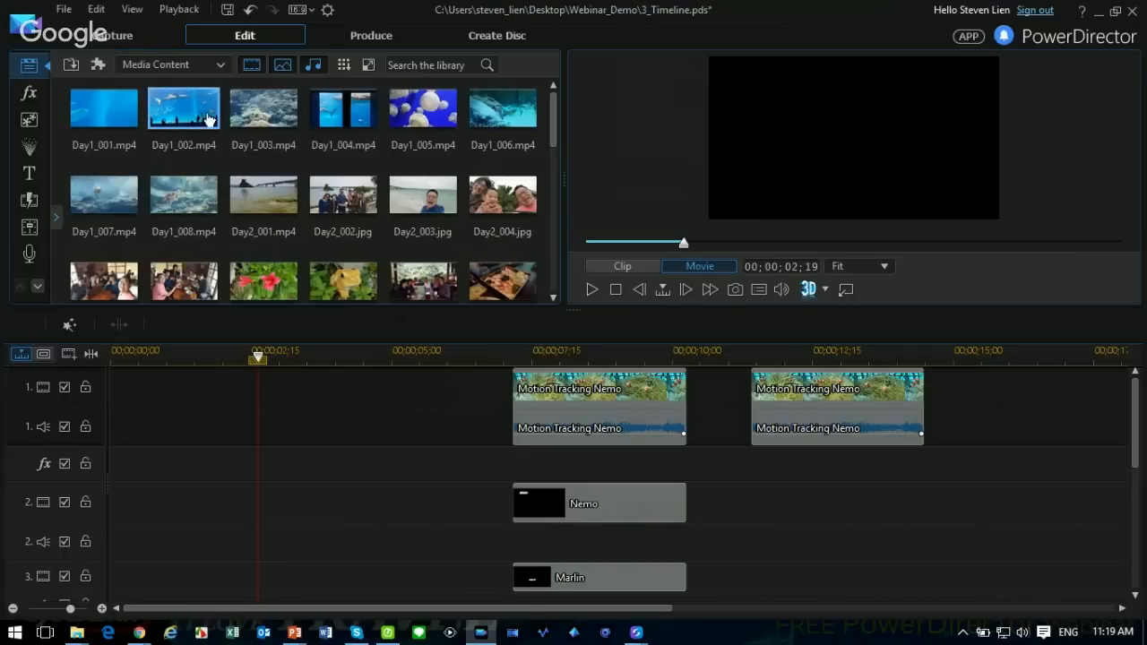
Place Day1_001.mp4 on the first video track, trimmed to about 5 seconds and starting at the beginning of the timeline.
left_click_drag(110, 108, 143, 117)
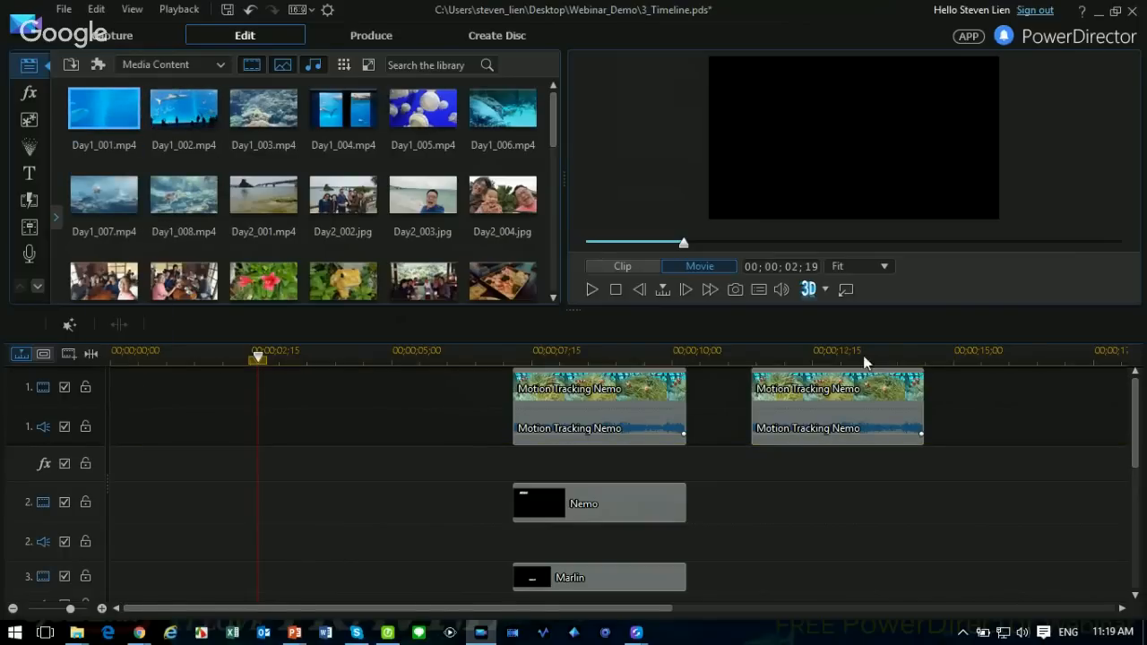
left_click_drag(876, 356, 276, 331)
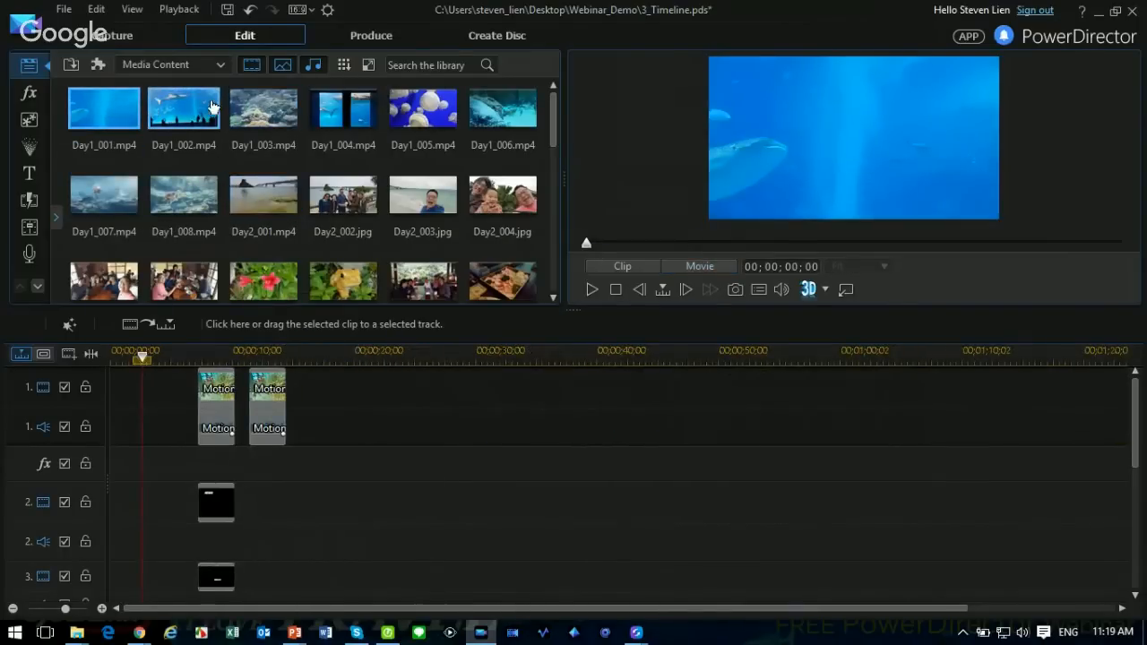
left_click_drag(101, 108, 345, 392)
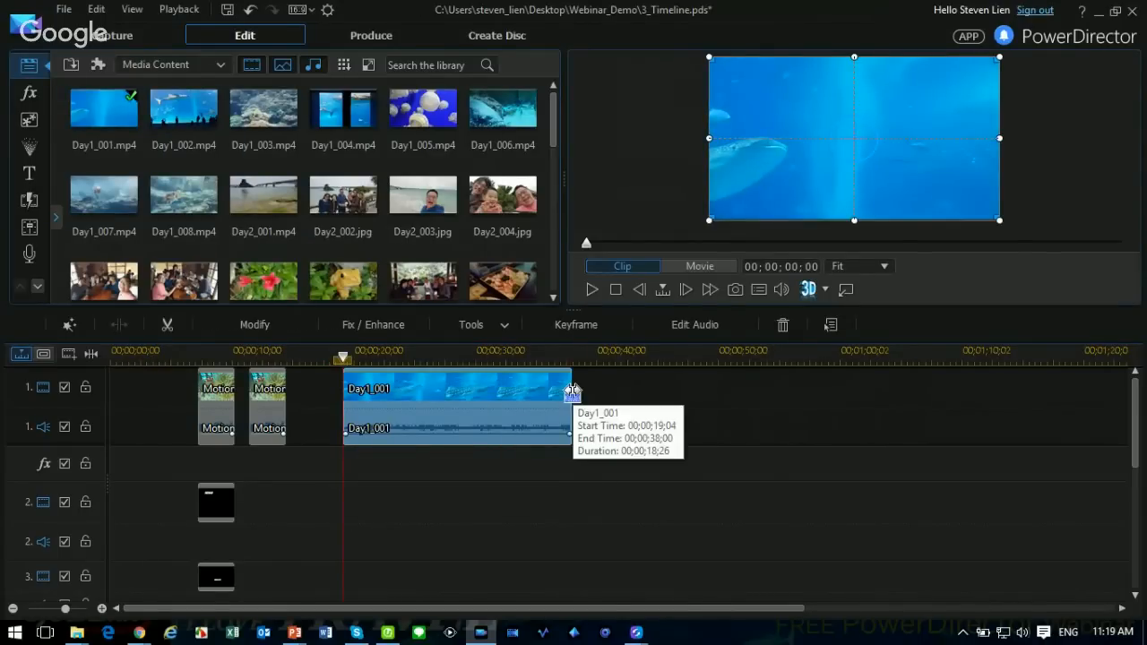
left_click_drag(570, 395, 119, 398)
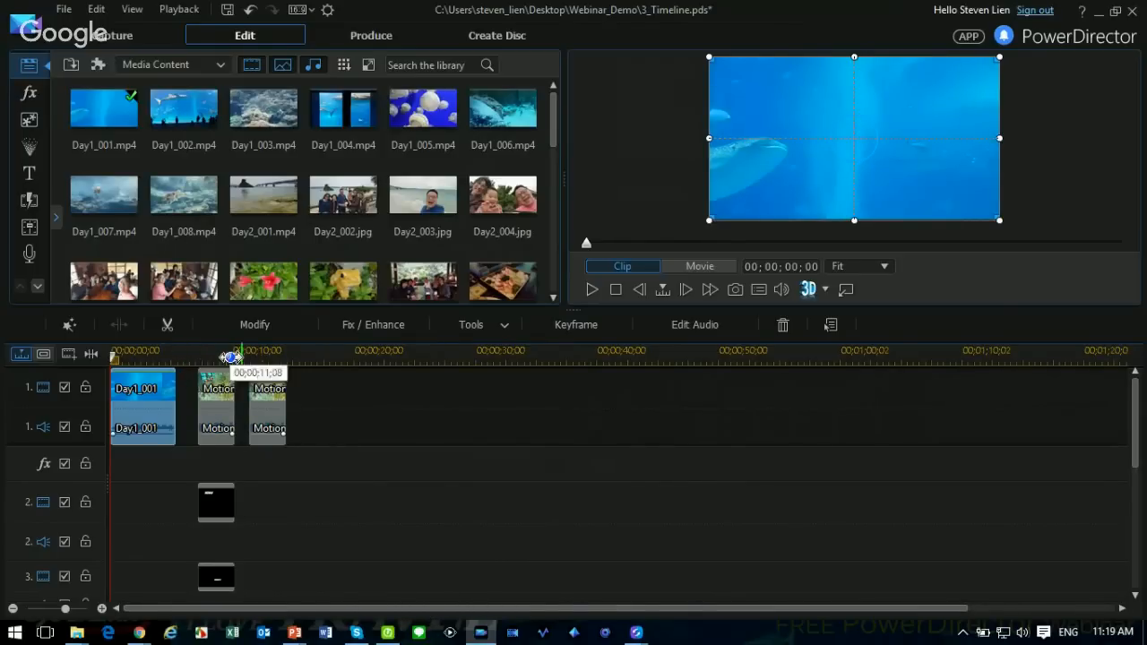
left_click_drag(206, 354, 937, 351)
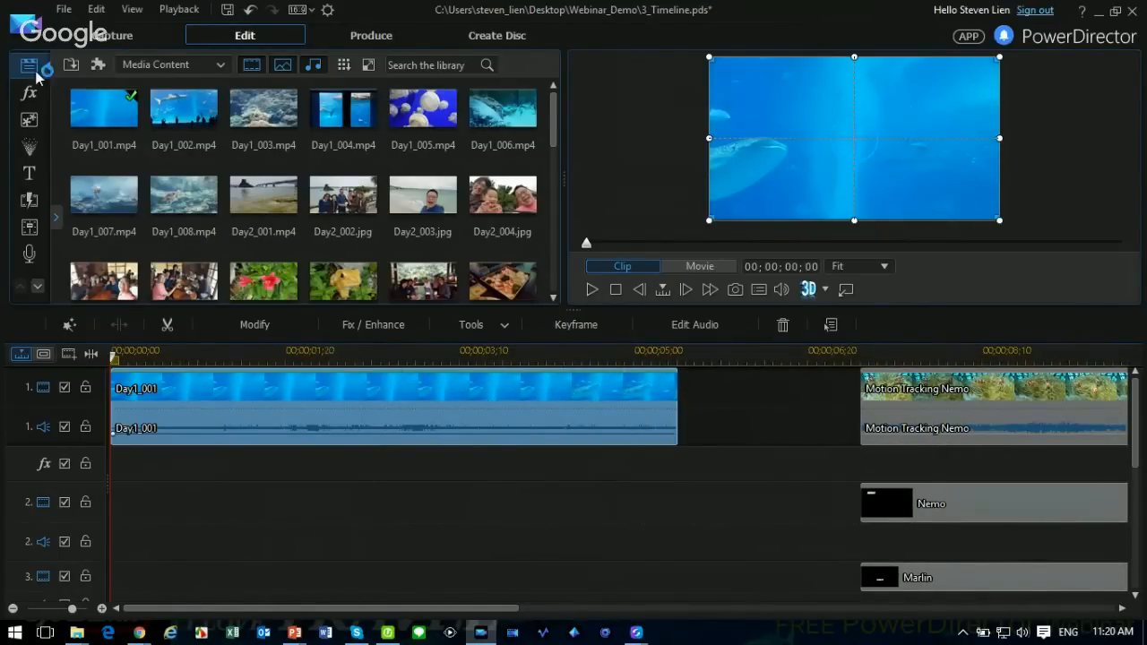
Preview the Travel Pack 4 PiP objects, including Location Marker, Map X-Ray, the motorcycle emblem and the spinning compass.
left_click(30, 125)
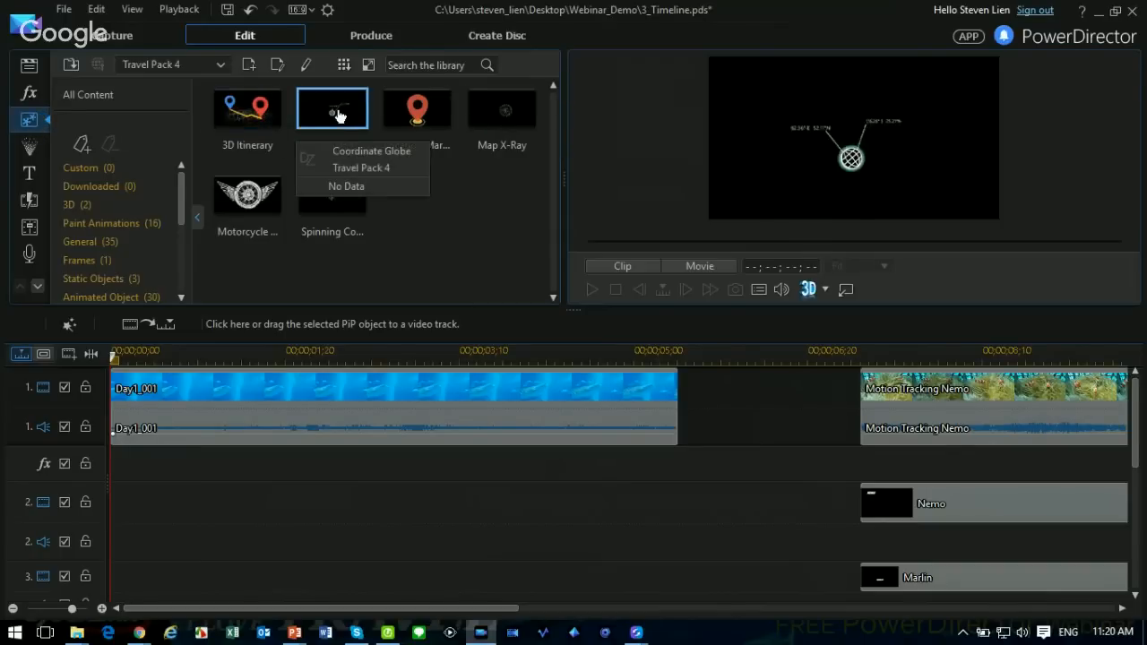
left_click(419, 119)
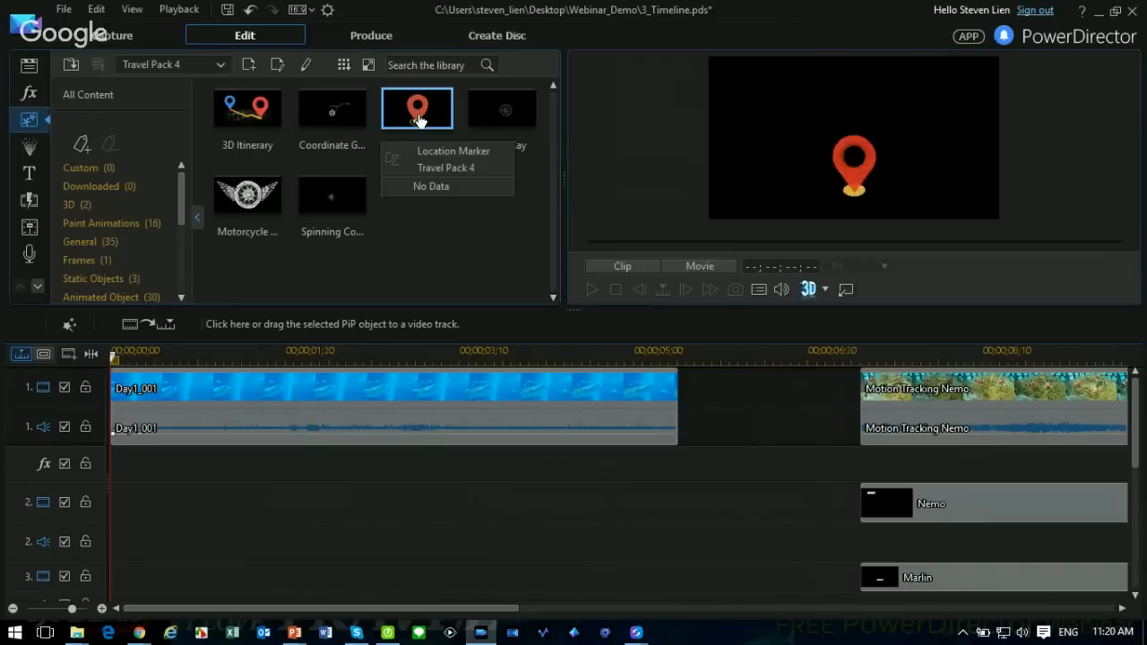
left_click(498, 127)
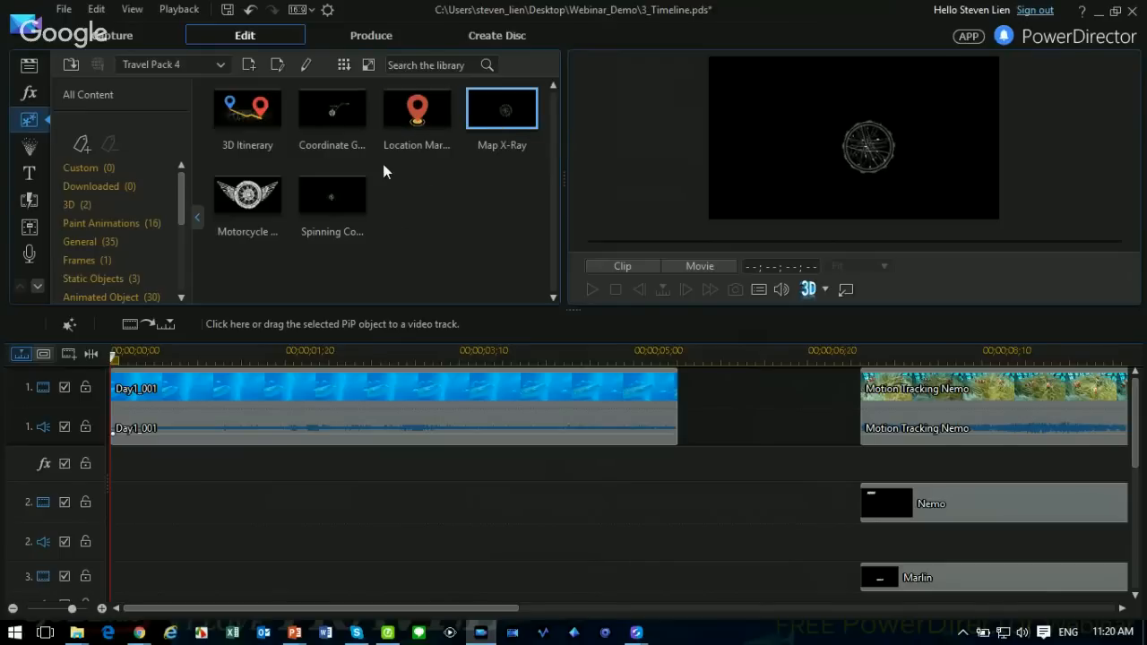
left_click(265, 218)
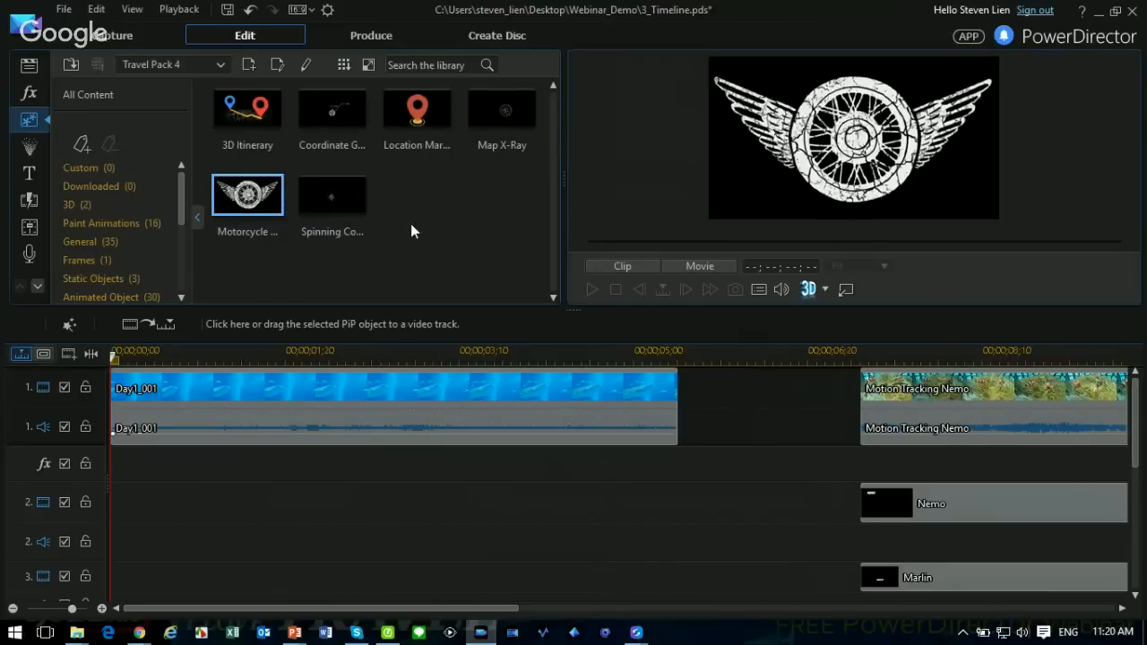
left_click(347, 215)
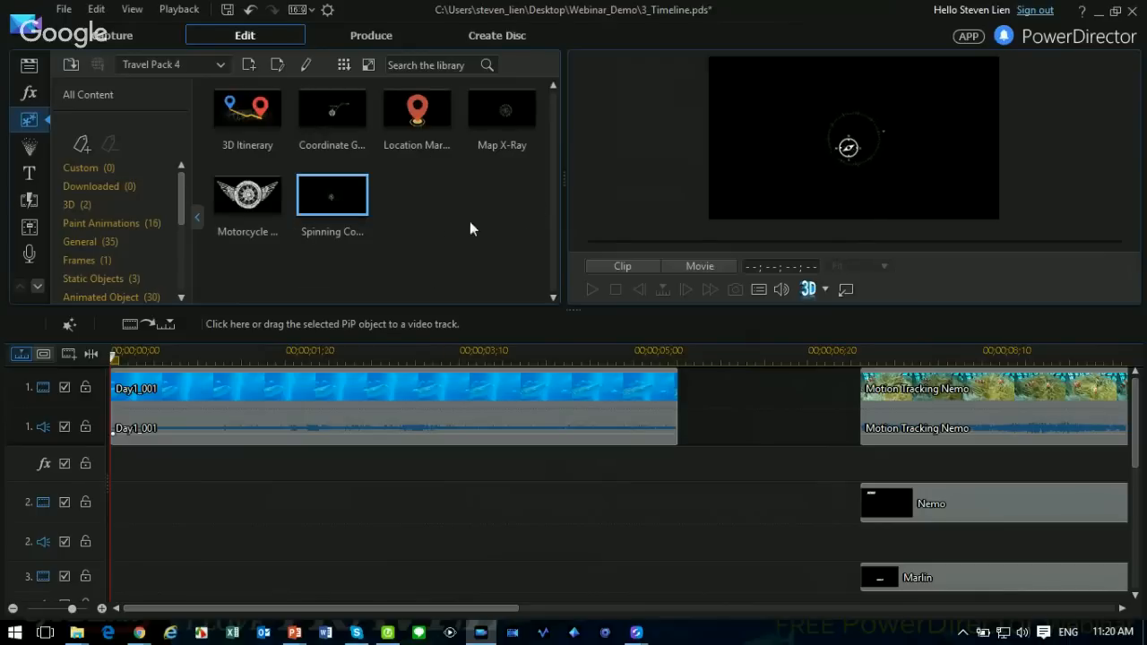
Add the Location Marker to the second video track at the timeline's start and extend it to 00;00;05;13, matching Day1_001.
mouse_move(417, 125)
left_mouse_down()
mouse_move(179, 448)
mouse_move(106, 515)
left_mouse_up()
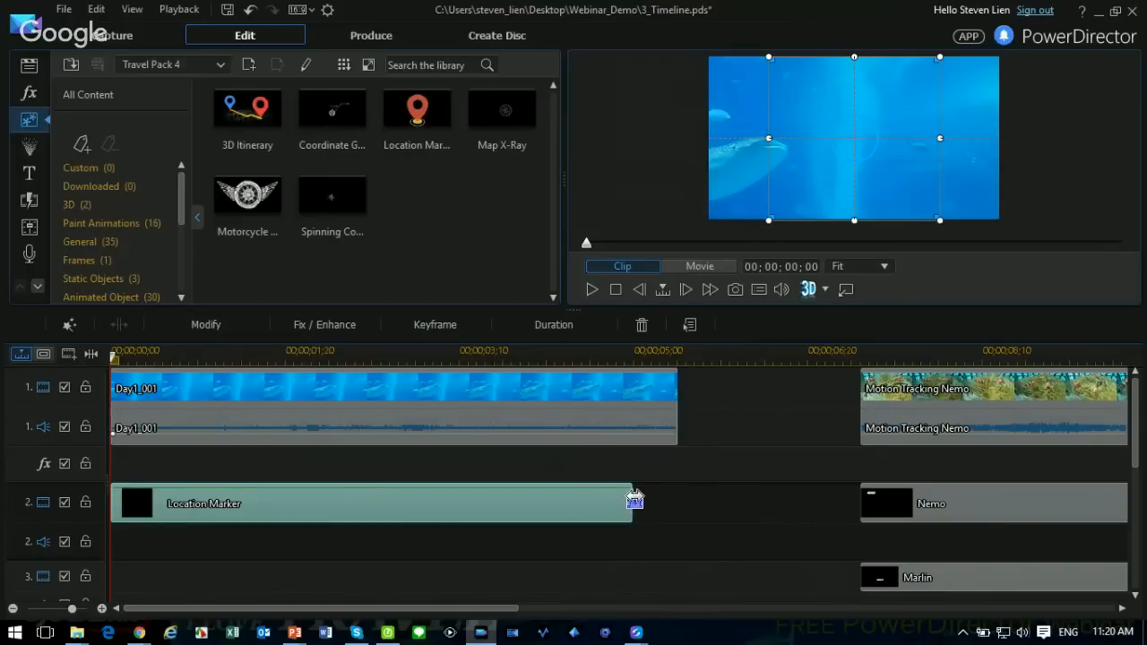
left_click_drag(632, 504, 678, 504)
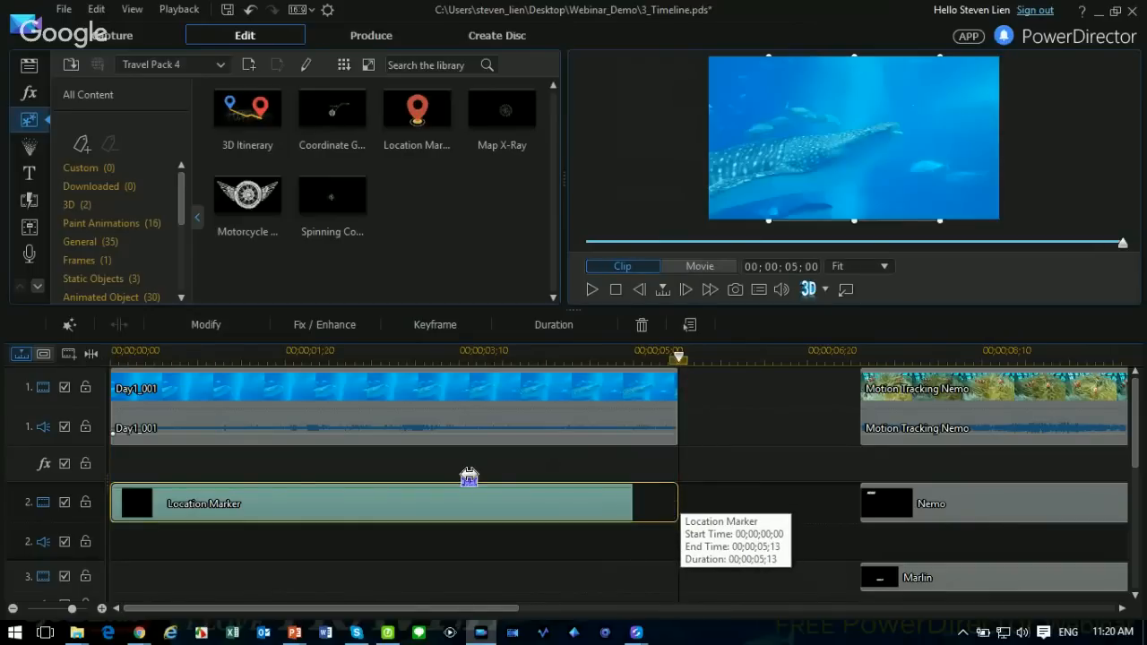
Shrink the Location Marker in the preview, move it to the frame's centre and rotate it about 90 degrees clockwise.
left_click(403, 351)
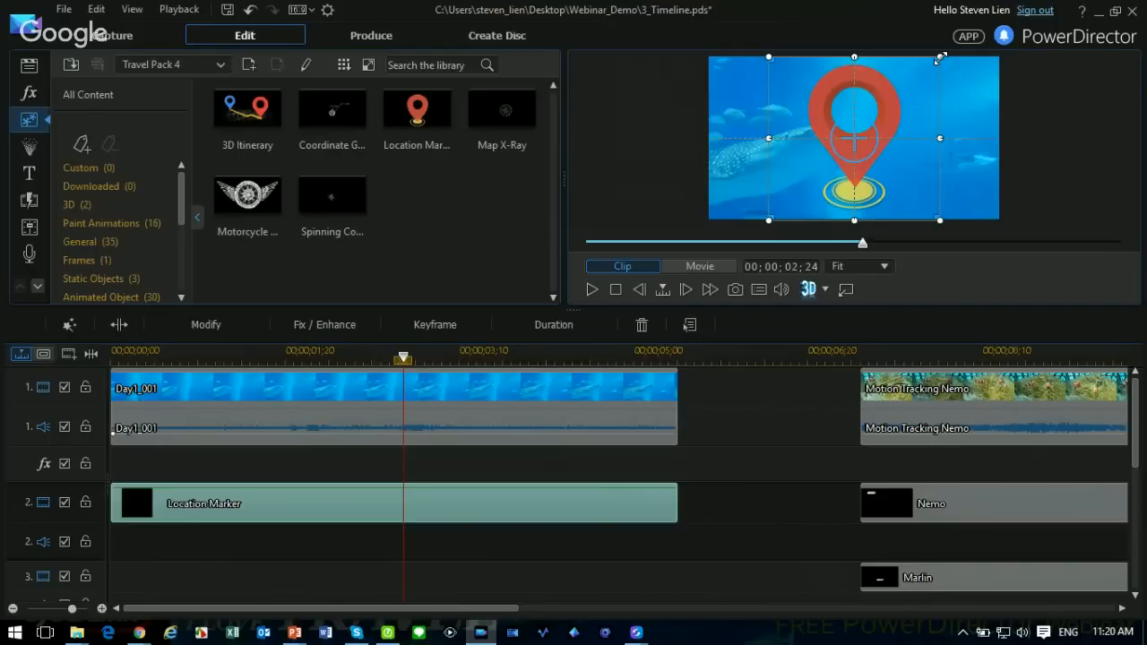
left_click_drag(939, 57, 897, 96)
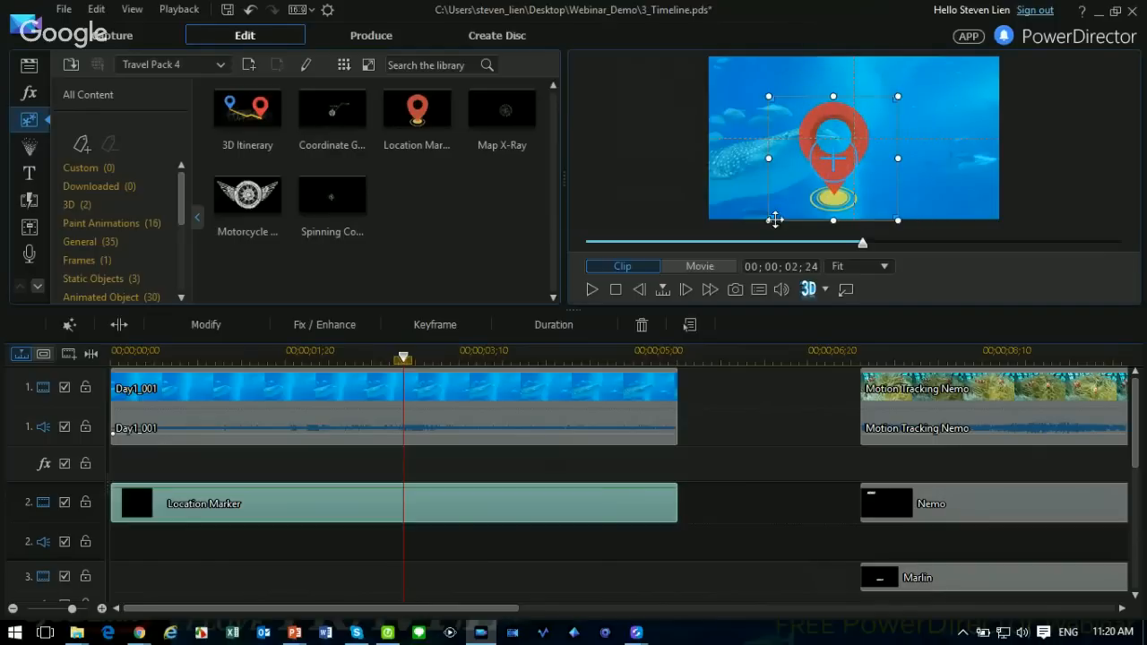
left_click_drag(768, 221, 802, 191)
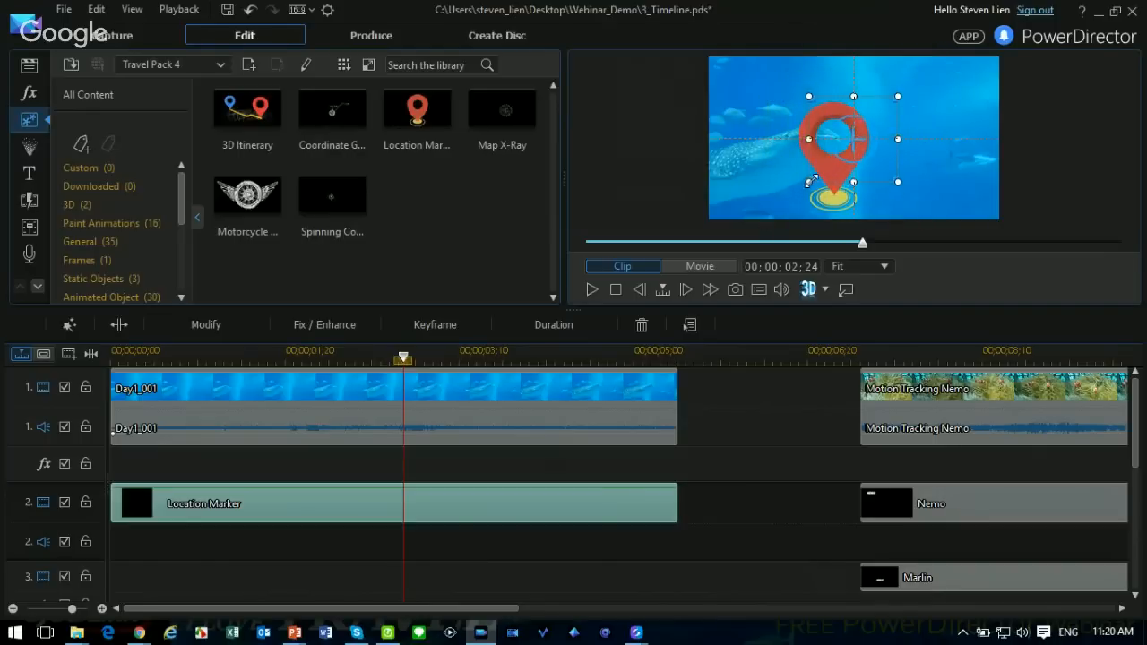
mouse_move(877, 142)
left_mouse_down()
mouse_move(834, 152)
mouse_move(862, 143)
mouse_move(852, 152)
mouse_move(842, 120)
left_mouse_up()
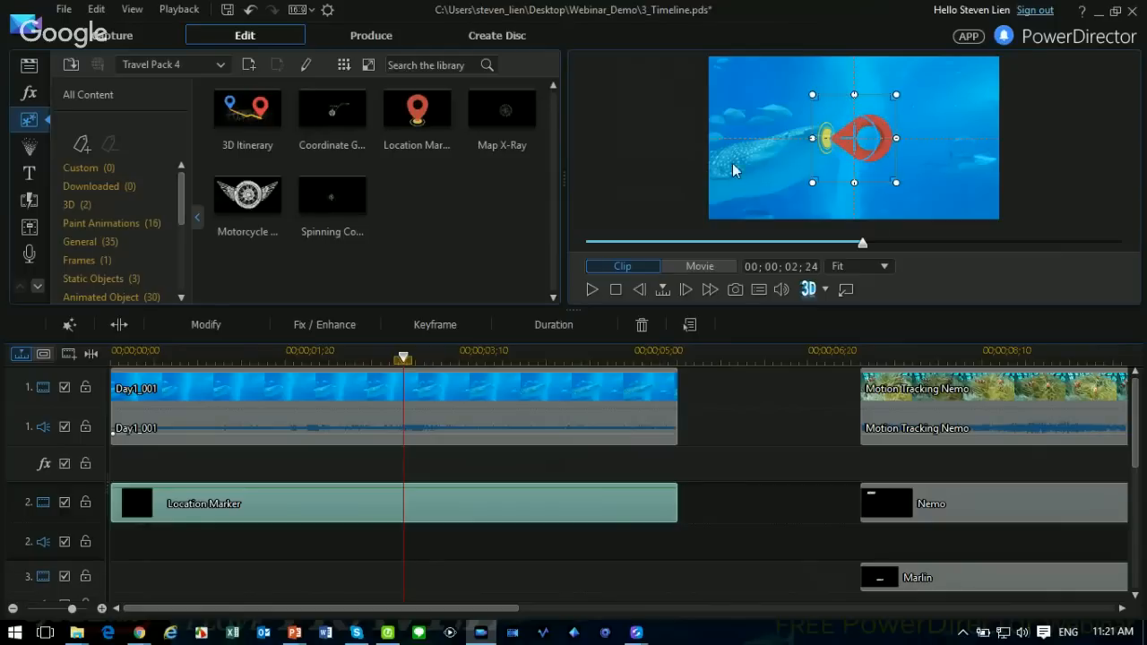
left_click(788, 165)
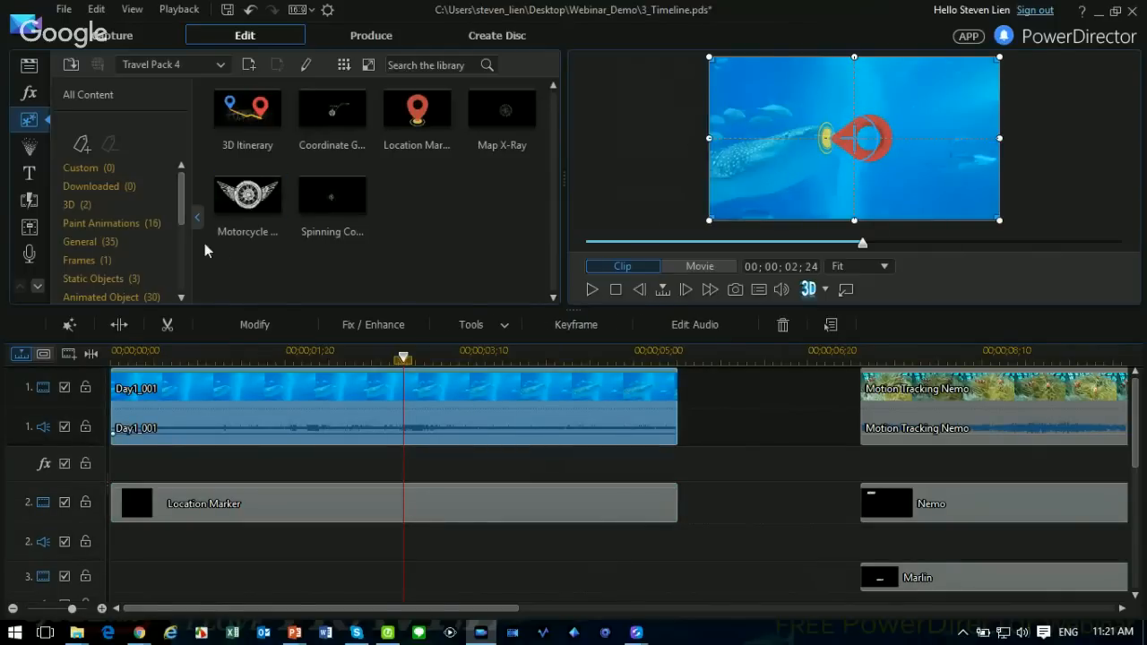
Browse the title templates and preview Highway Sign, Road Trip Itinerary and Mile Markers from Travel Pack 4.
left_click(30, 175)
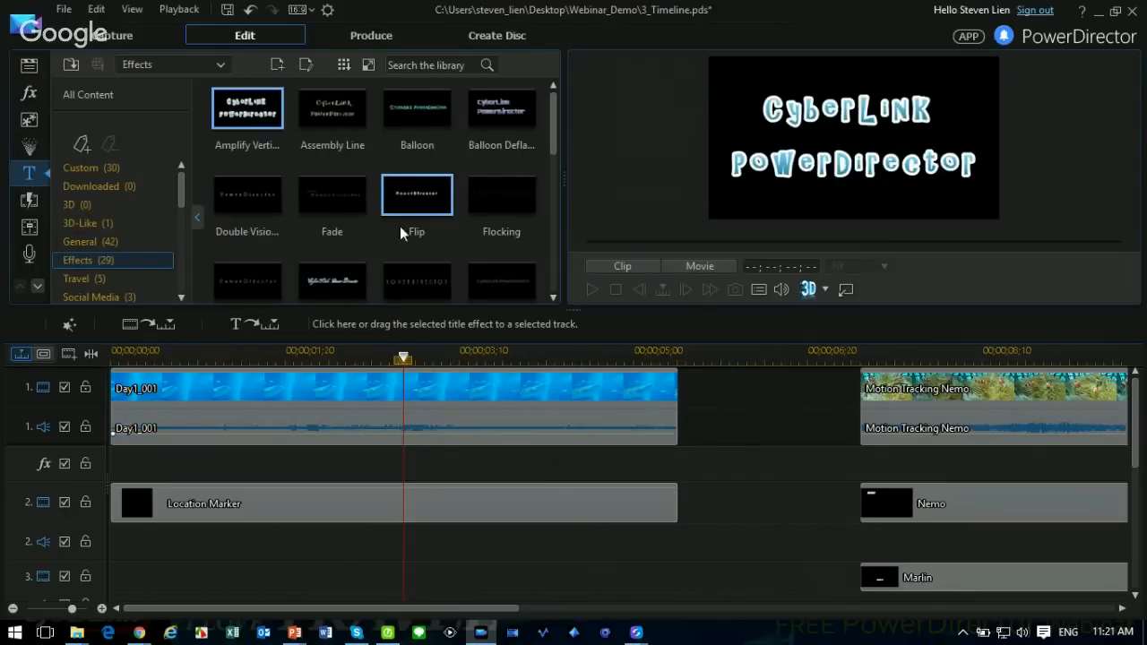
left_click_drag(546, 136, 545, 253)
scroll(126, 251, "down", 3)
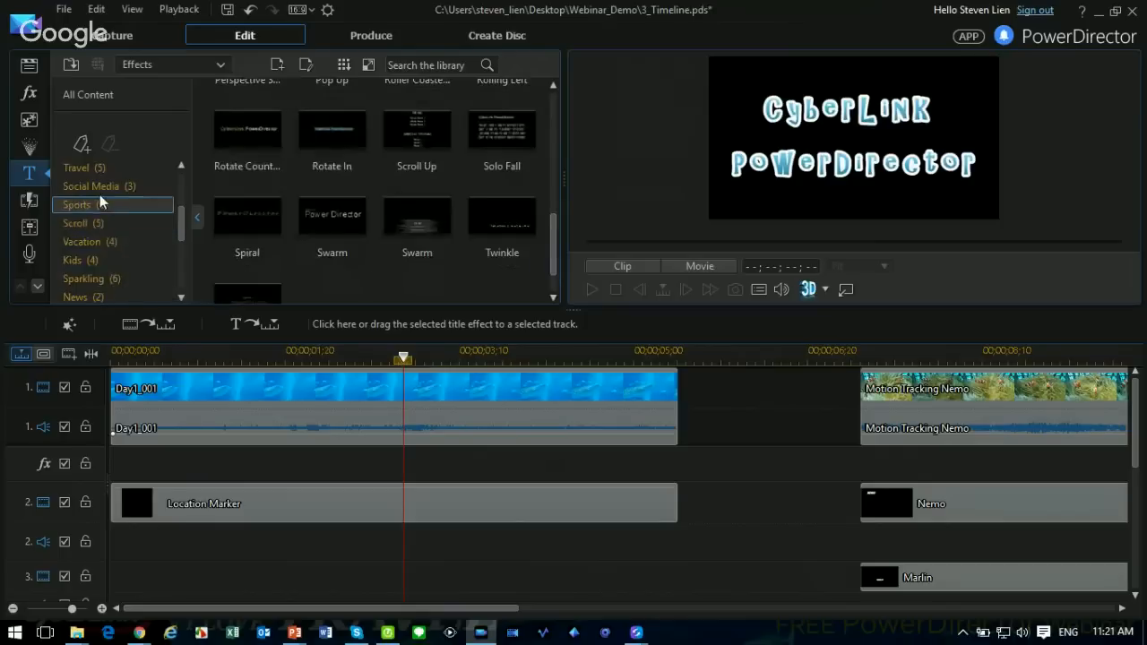
scroll(134, 259, "down", 2)
left_click(133, 296)
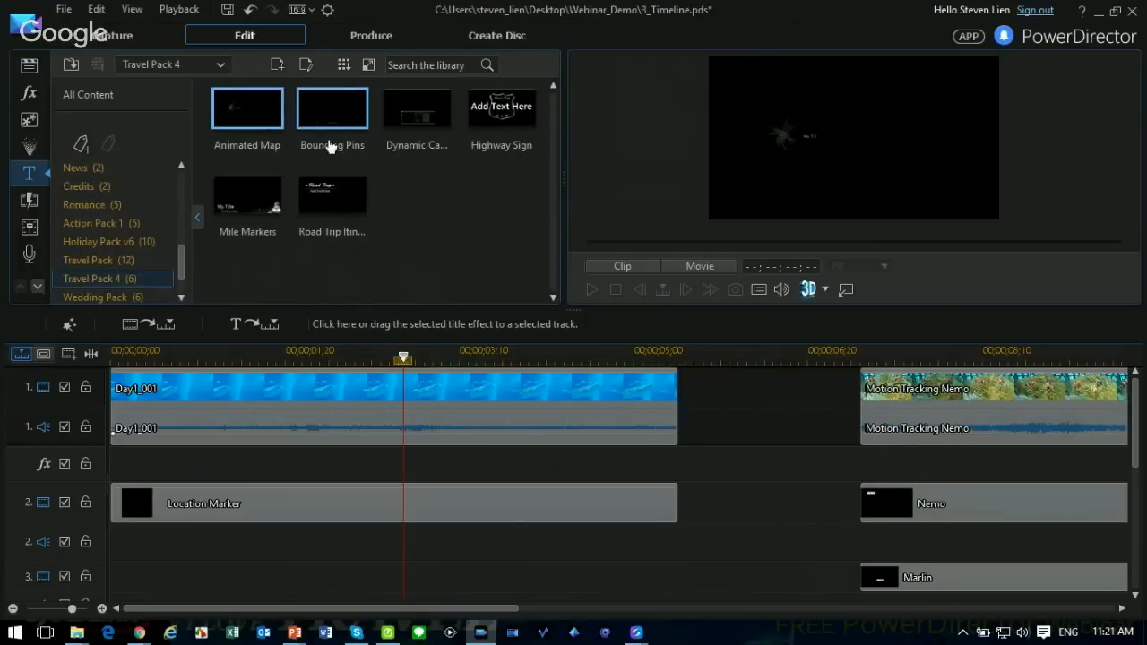
left_click(474, 113)
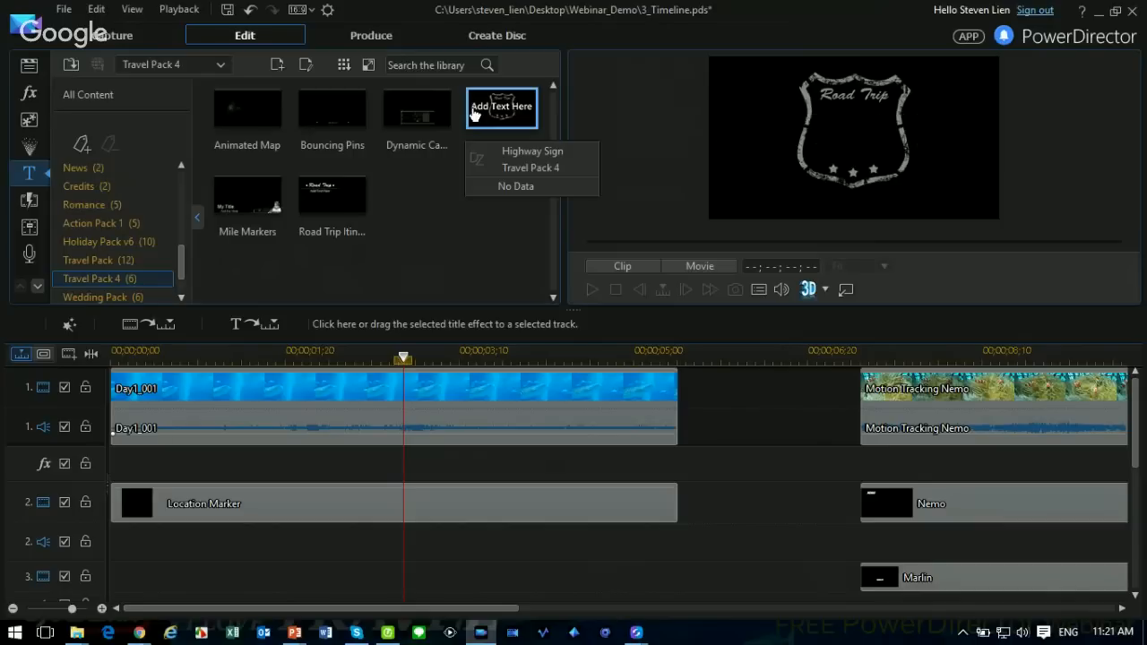
left_click(368, 206)
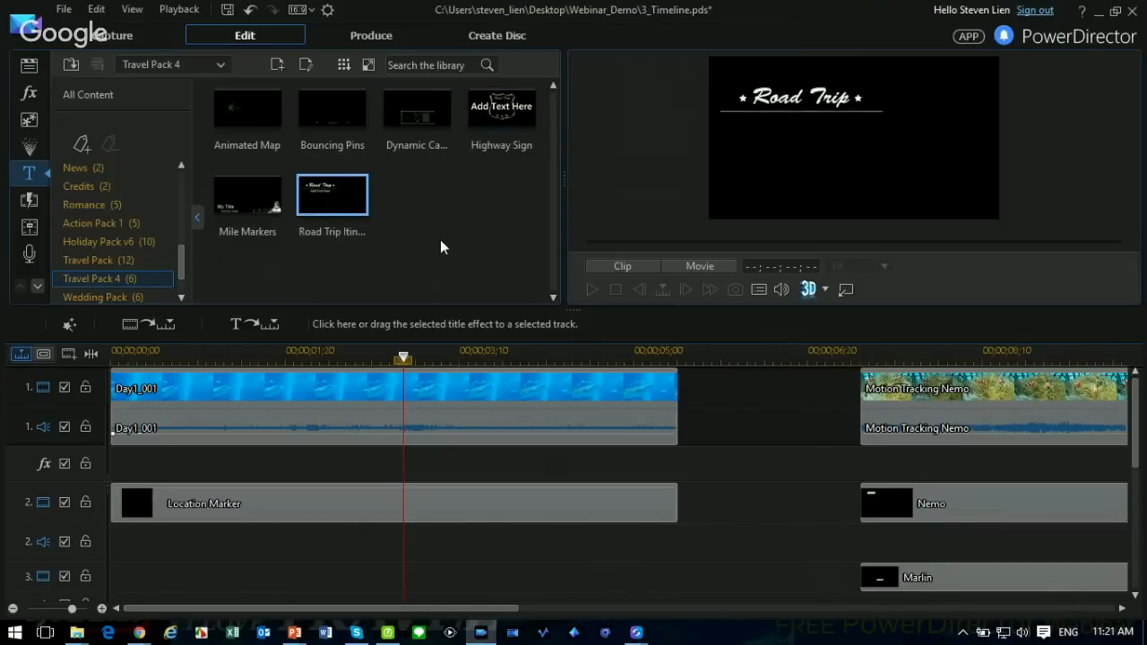
left_click(245, 213)
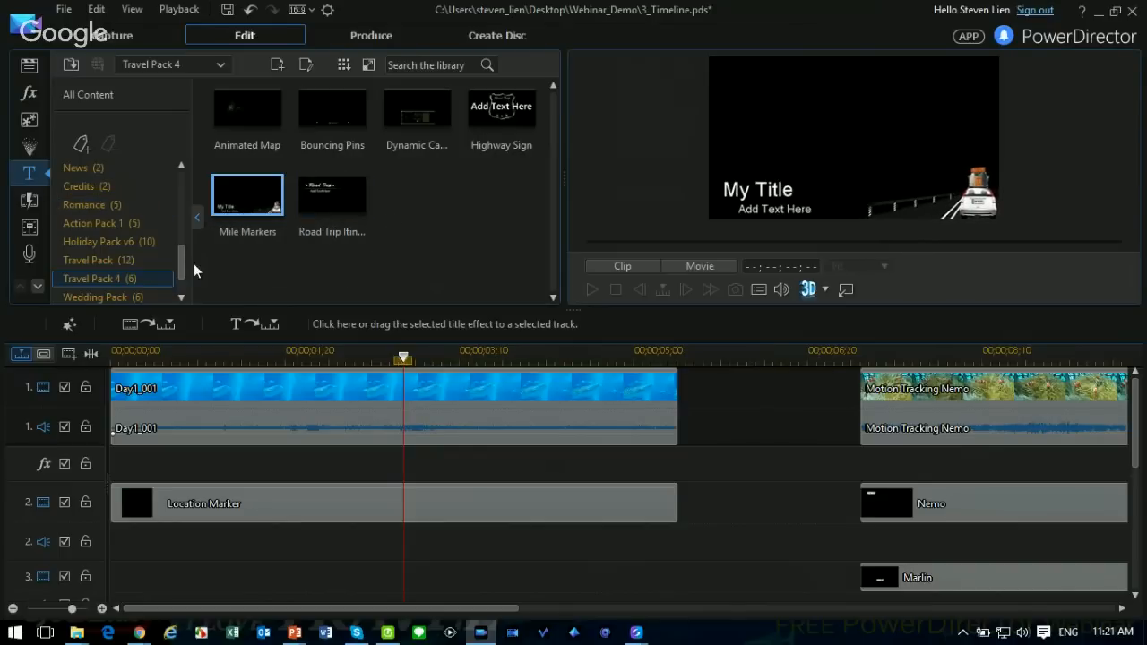
Add the custom title Aqua to the fourth video track at the start of the timeline.
left_click_drag(193, 265, 188, 197)
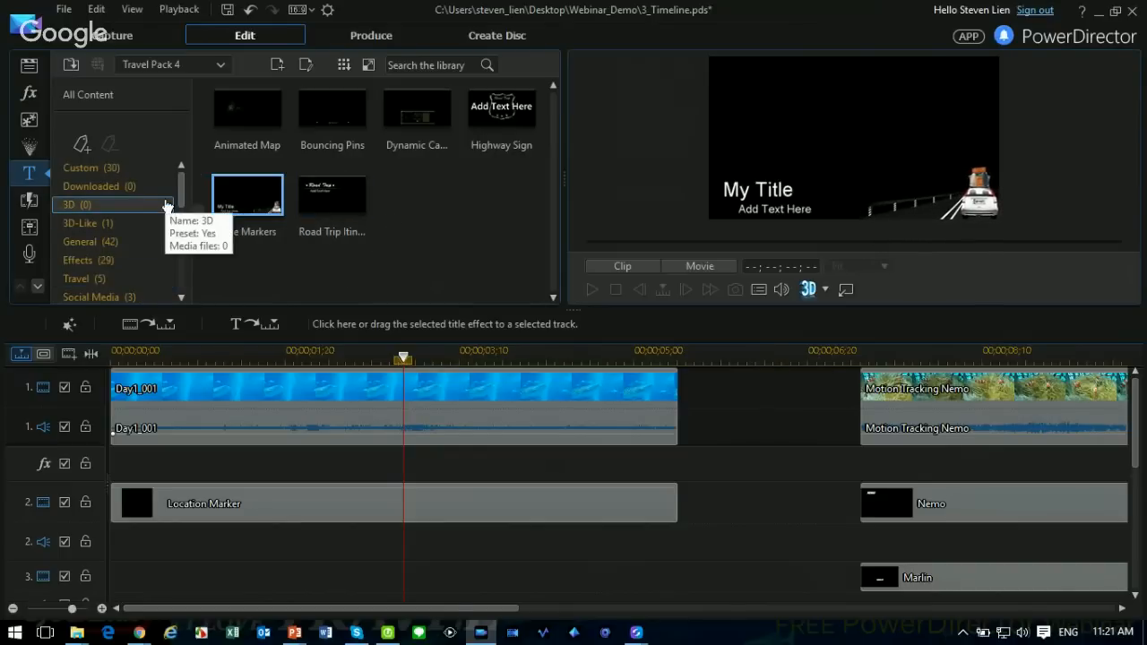
left_click(136, 171)
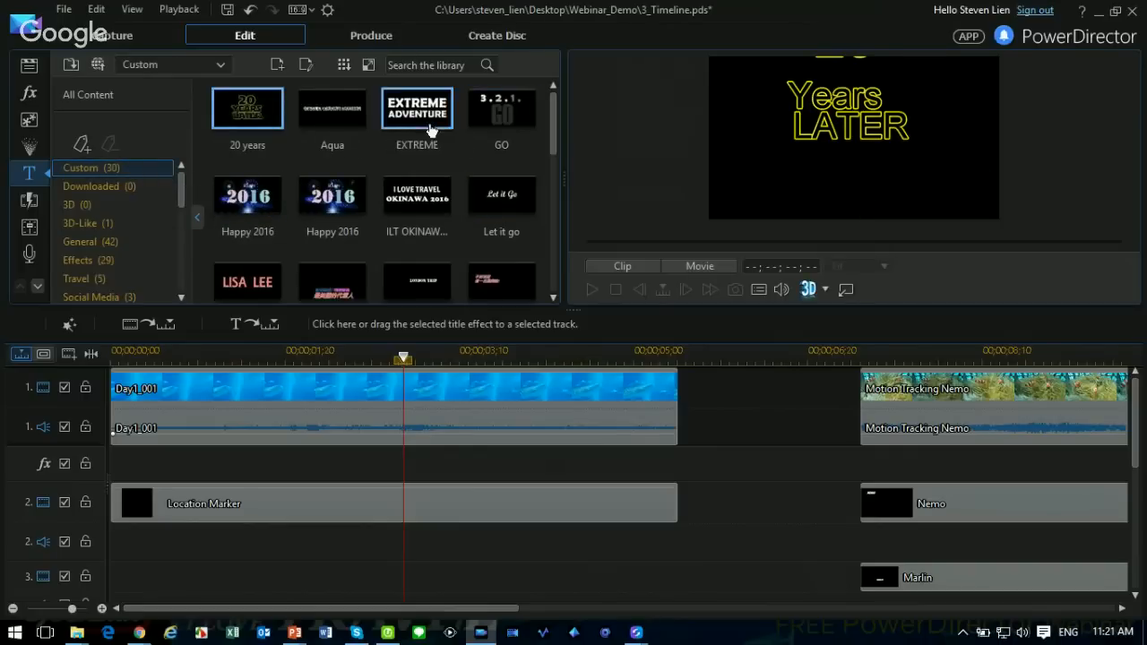
left_click(348, 122)
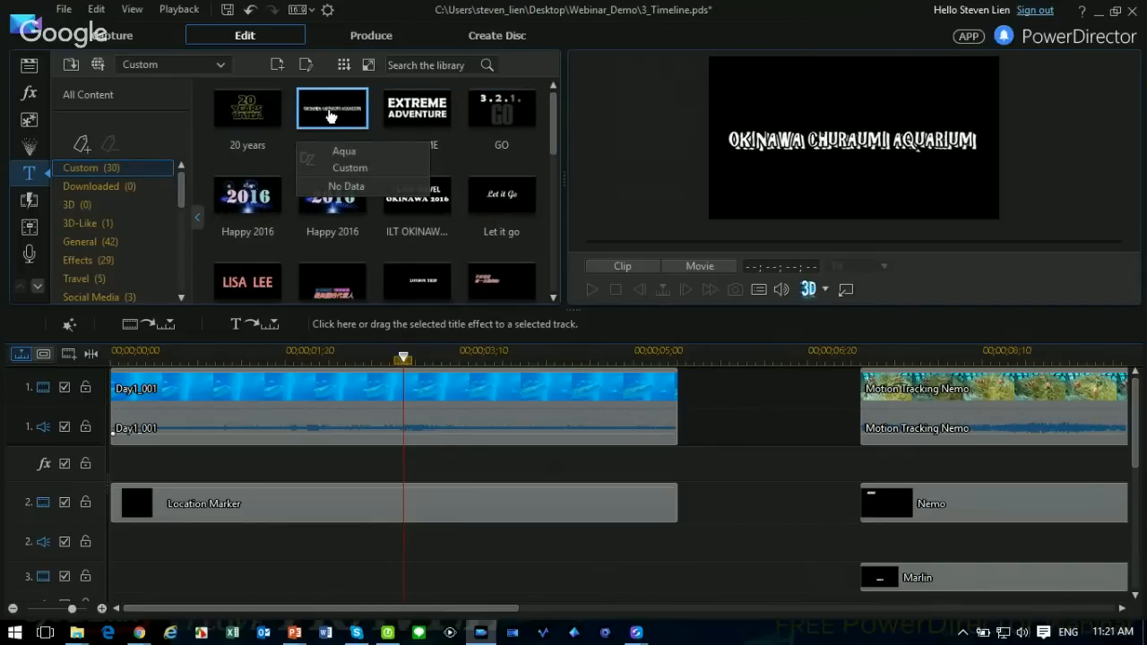
left_click(103, 581)
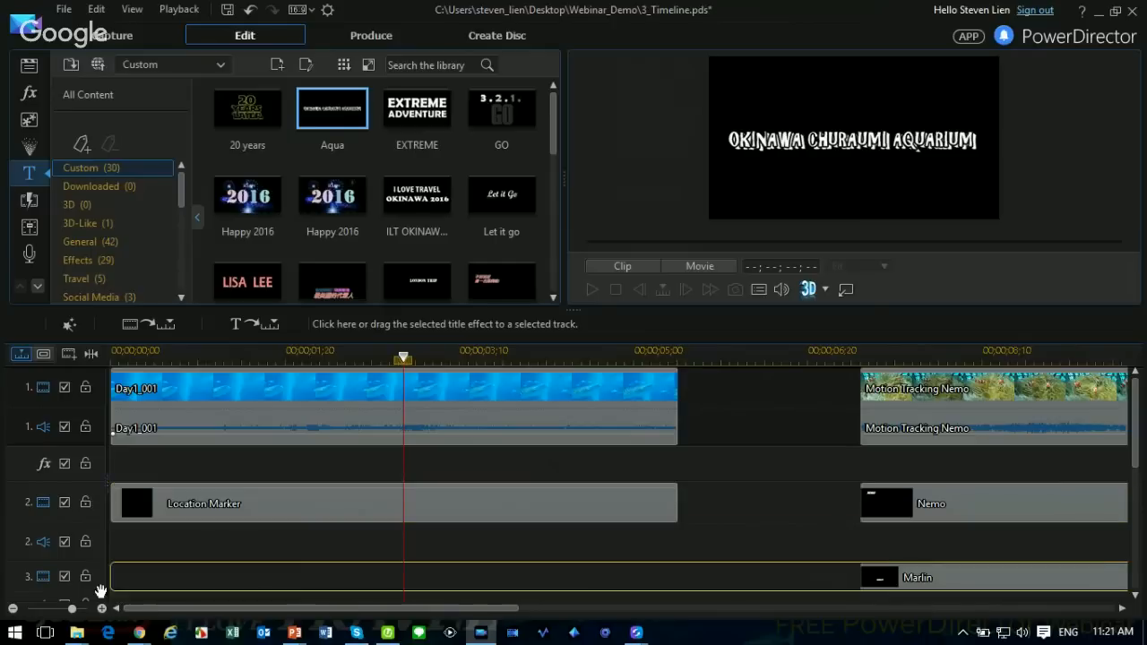
scroll(115, 563, "down", 1)
mouse_move(116, 563)
left_mouse_down()
mouse_move(108, 594)
mouse_move(113, 573)
left_mouse_up()
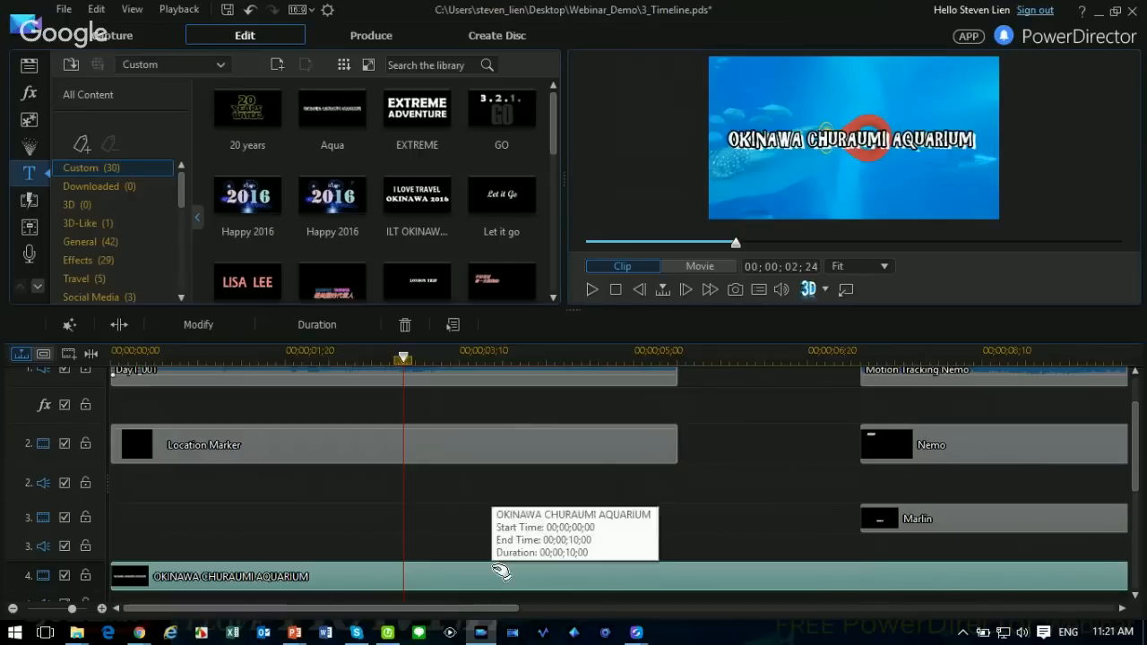
Remove the OKINAWA CHURAUMI AQUARIUM title from the fourth video track.
scroll(500, 570, "down", 1)
key("Delete")
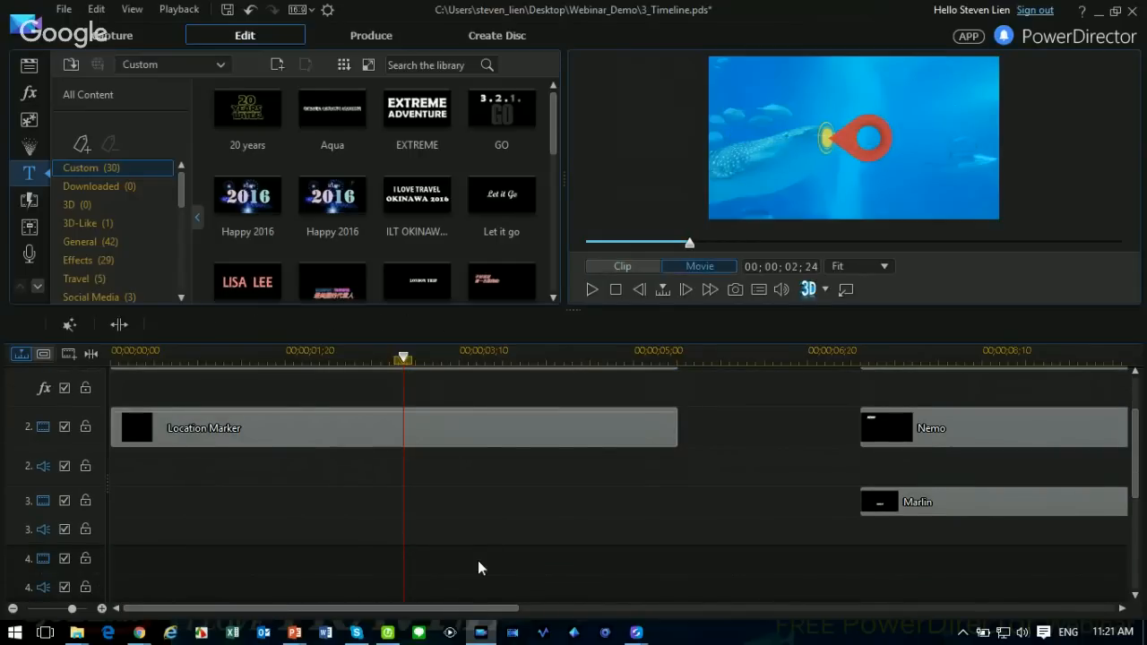
scroll(448, 448, "up", 4)
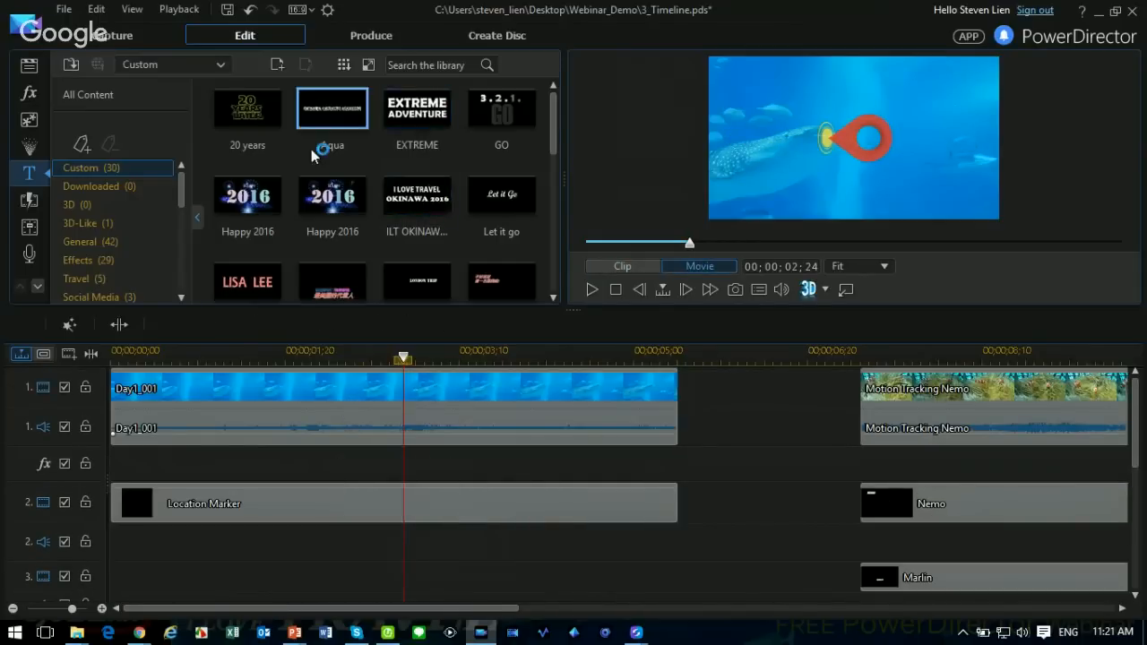
Create a new 2D title and replace its placeholder text with OKINAWA TRIP.
left_click(277, 69)
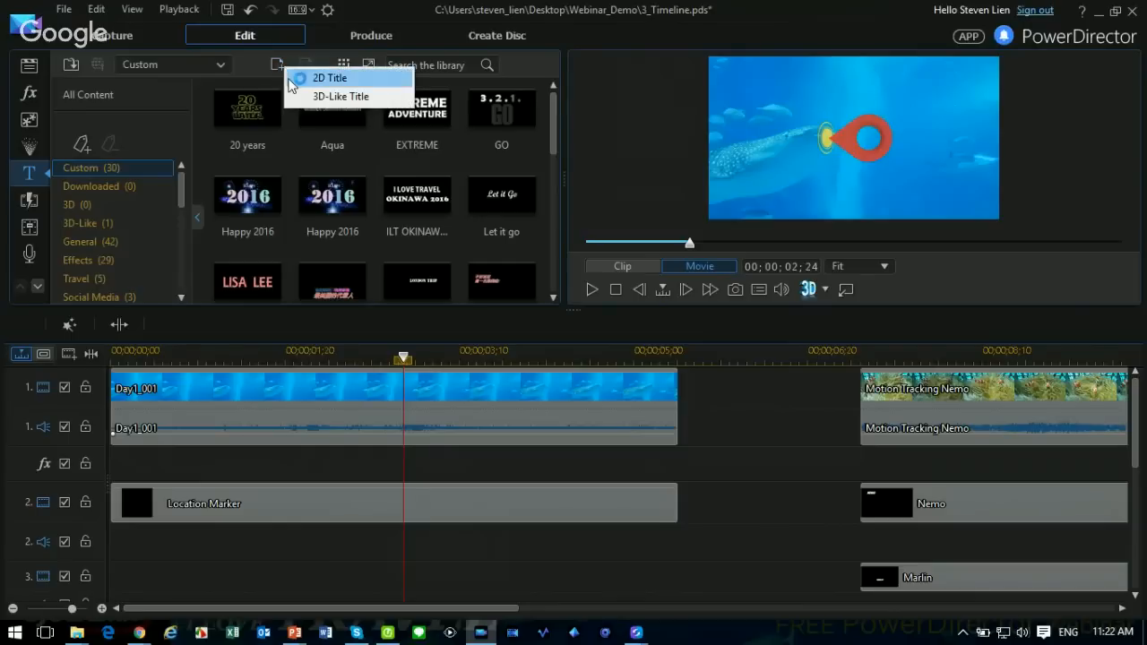
left_click(290, 79)
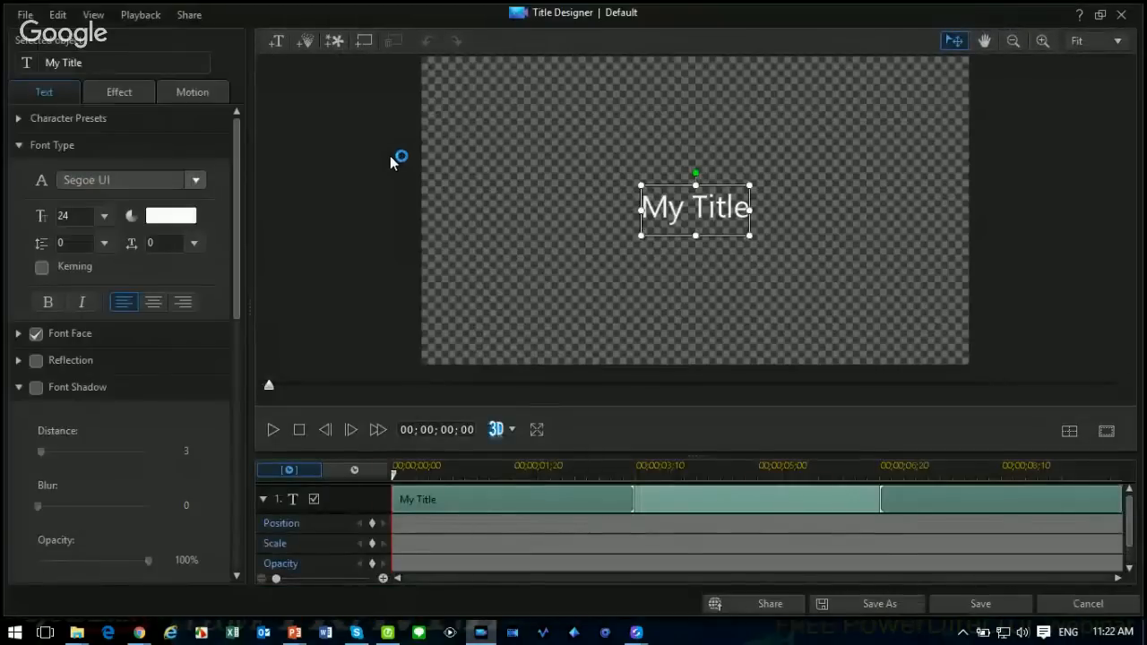
double_click(673, 219)
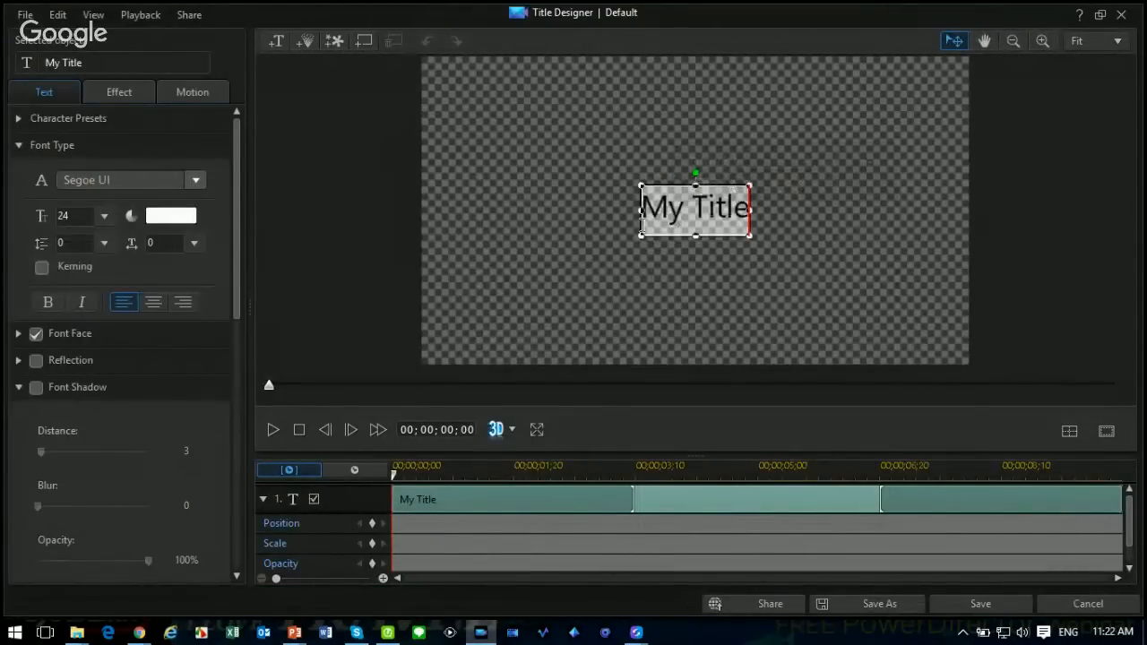
type("OKINAW")
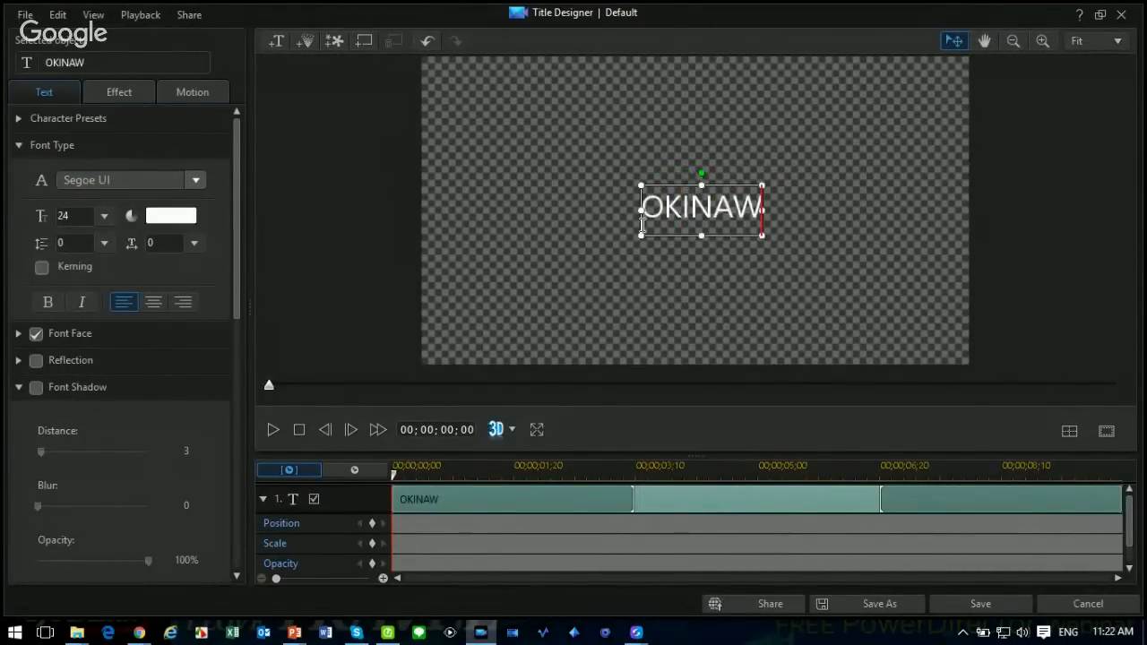
type("RIP")
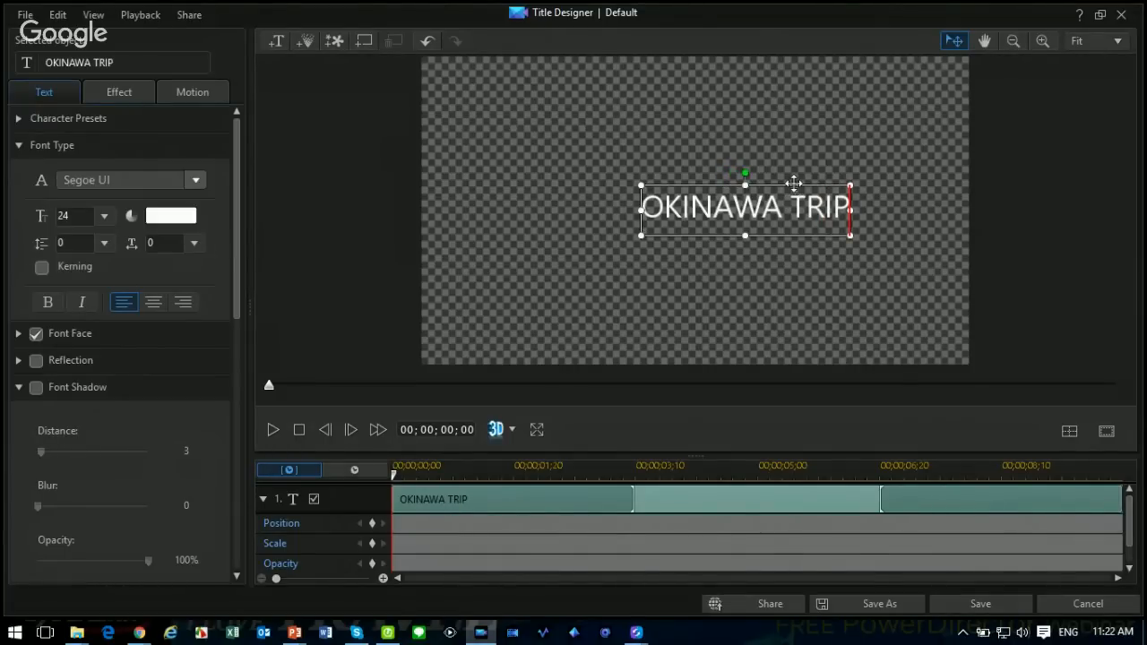
Shift the OKINAWA TRIP text toward the frame's centre and enlarge it from its upper corners.
left_click_drag(793, 185, 750, 185)
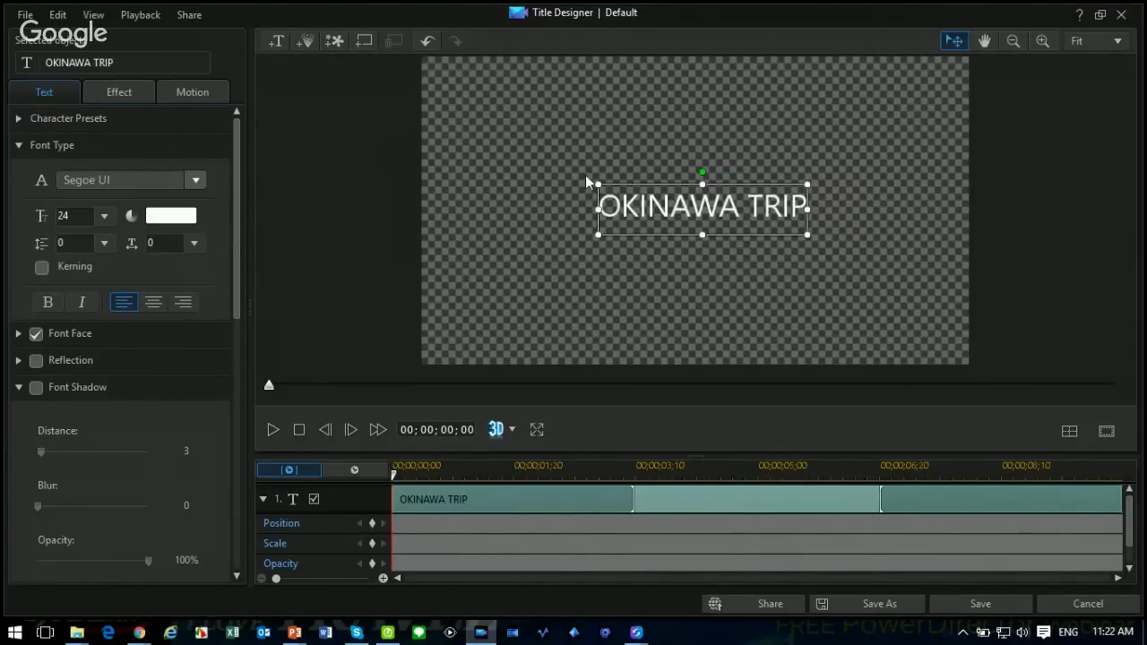
left_click_drag(587, 176, 550, 149)
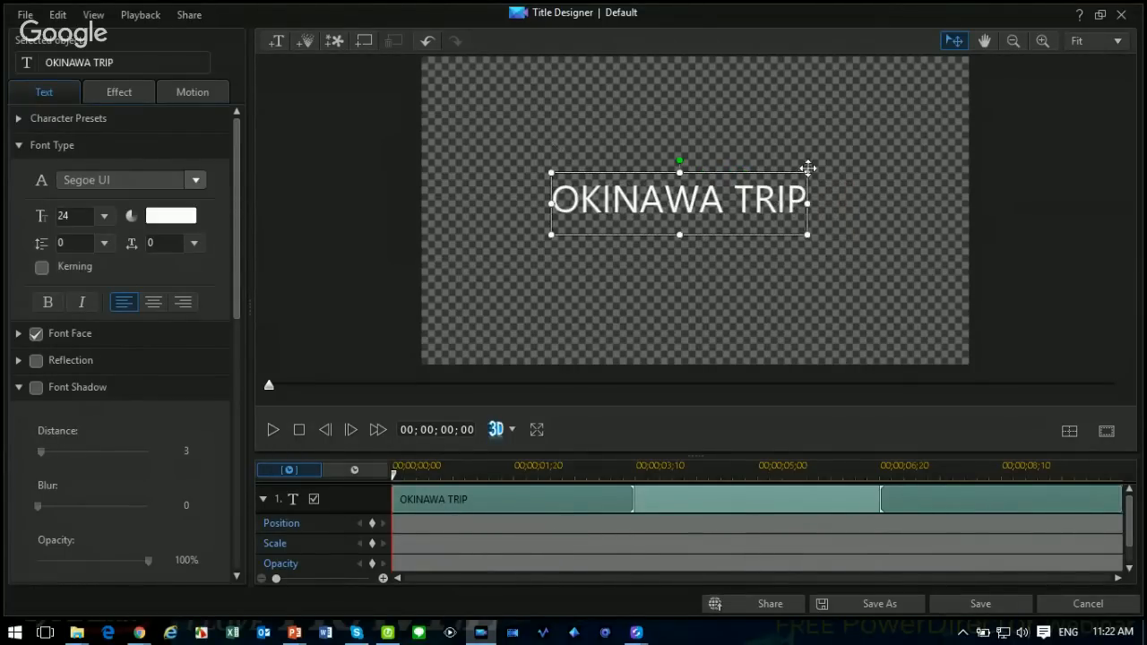
left_click_drag(807, 172, 846, 163)
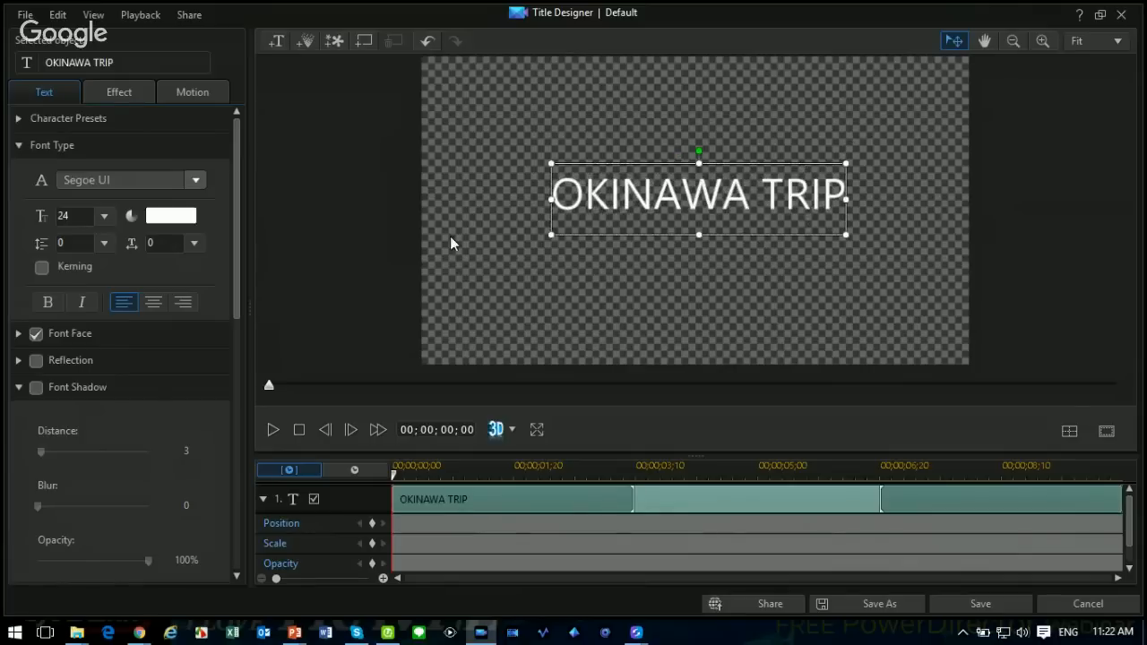
Change the OKINAWA TRIP font to Snap ITC and recentre the widened text in the frame.
left_click(195, 180)
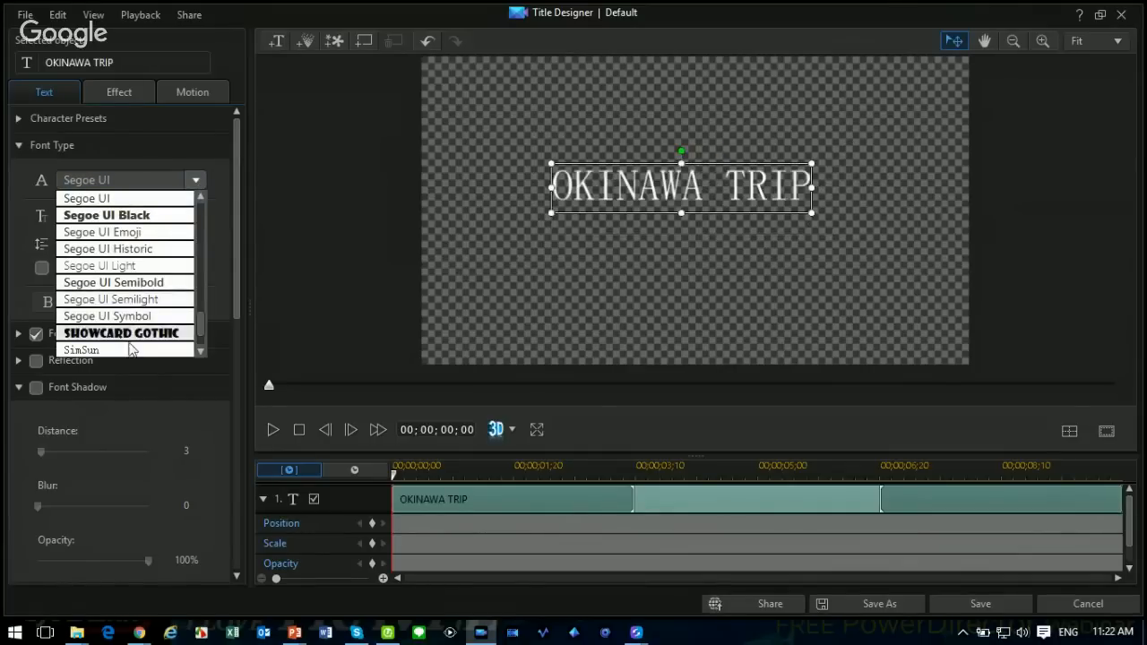
scroll(126, 273, "down", 5)
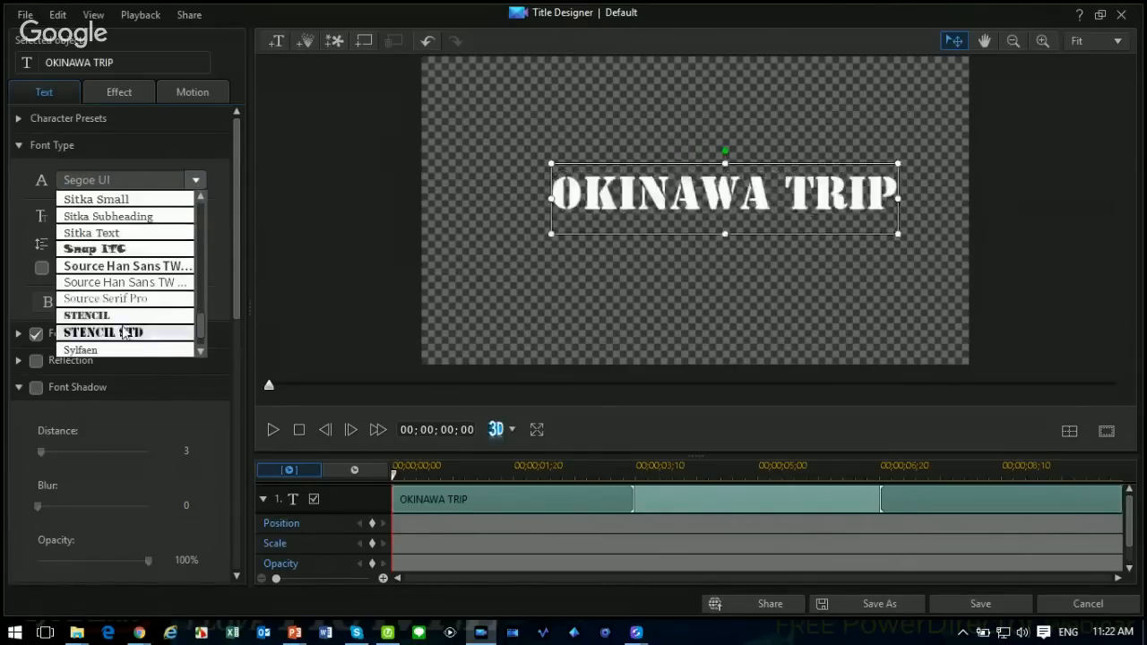
left_click(125, 249)
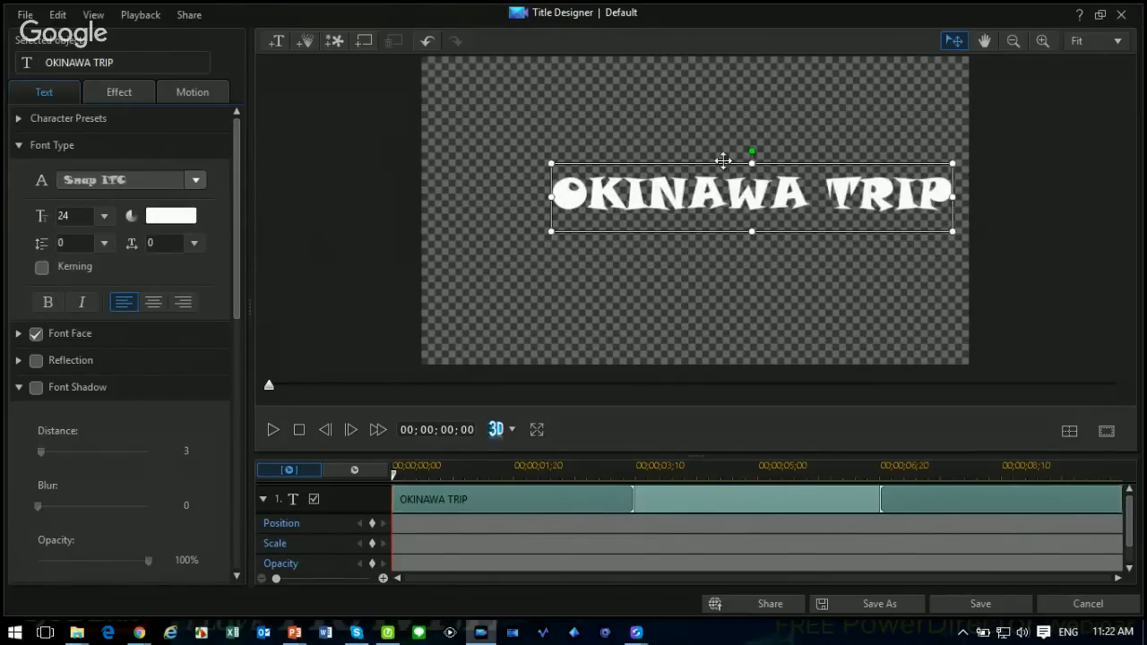
left_click_drag(717, 165, 677, 167)
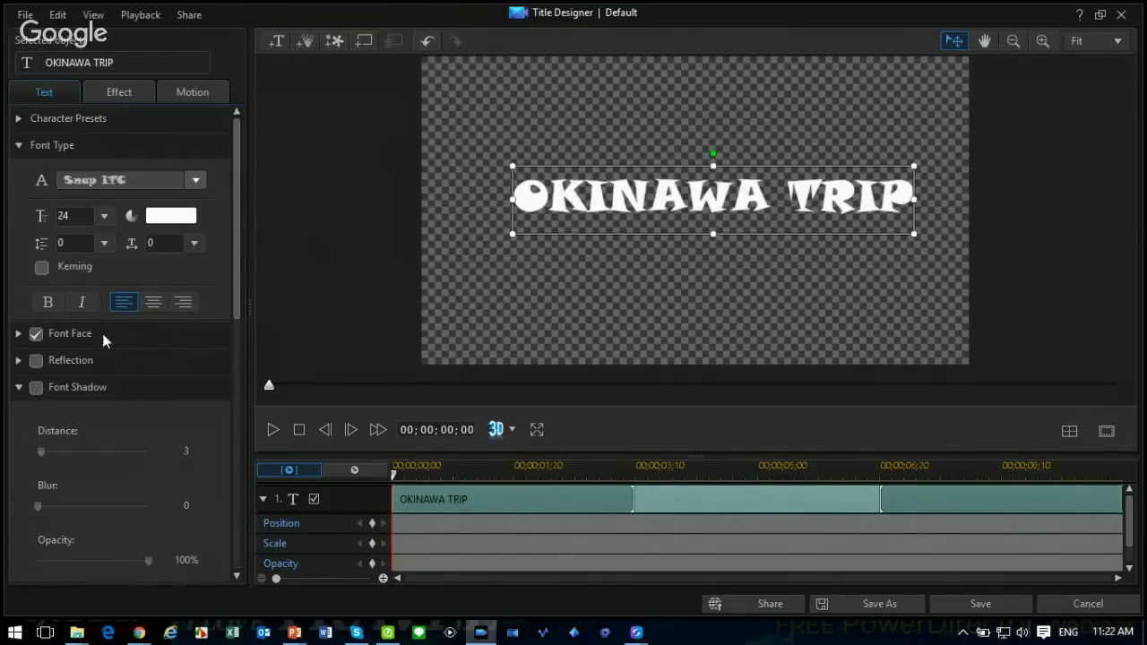
Browse the default character presets available for the OKINAWA TRIP title without applying one.
left_click(20, 119)
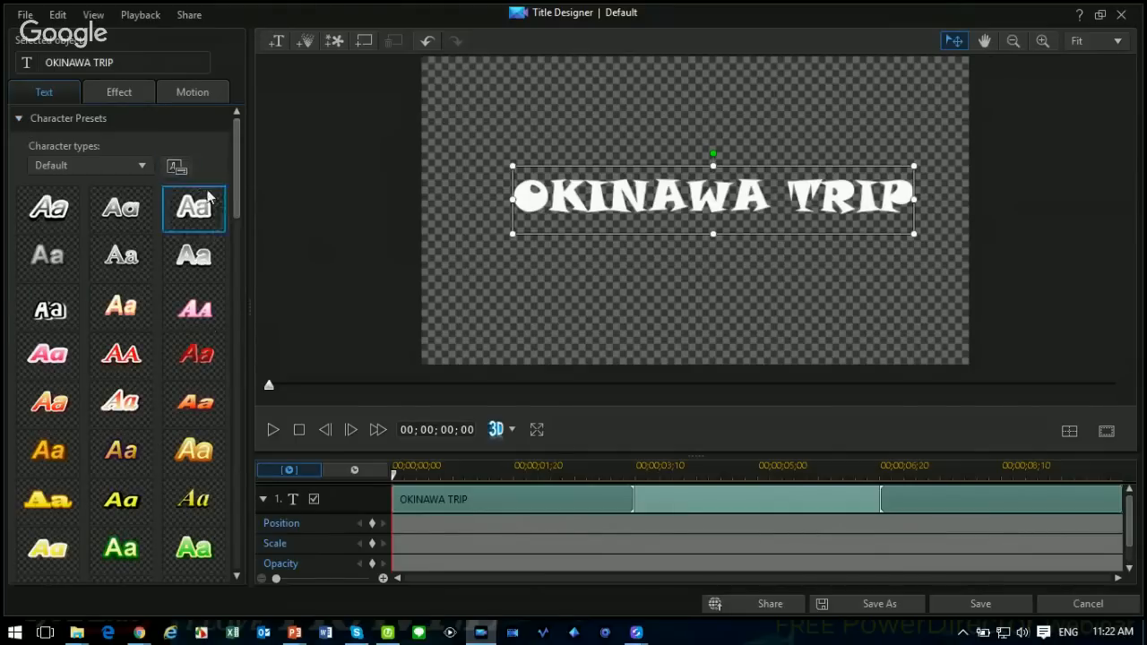
left_click_drag(237, 192, 242, 240)
scroll(123, 157, "up", 5)
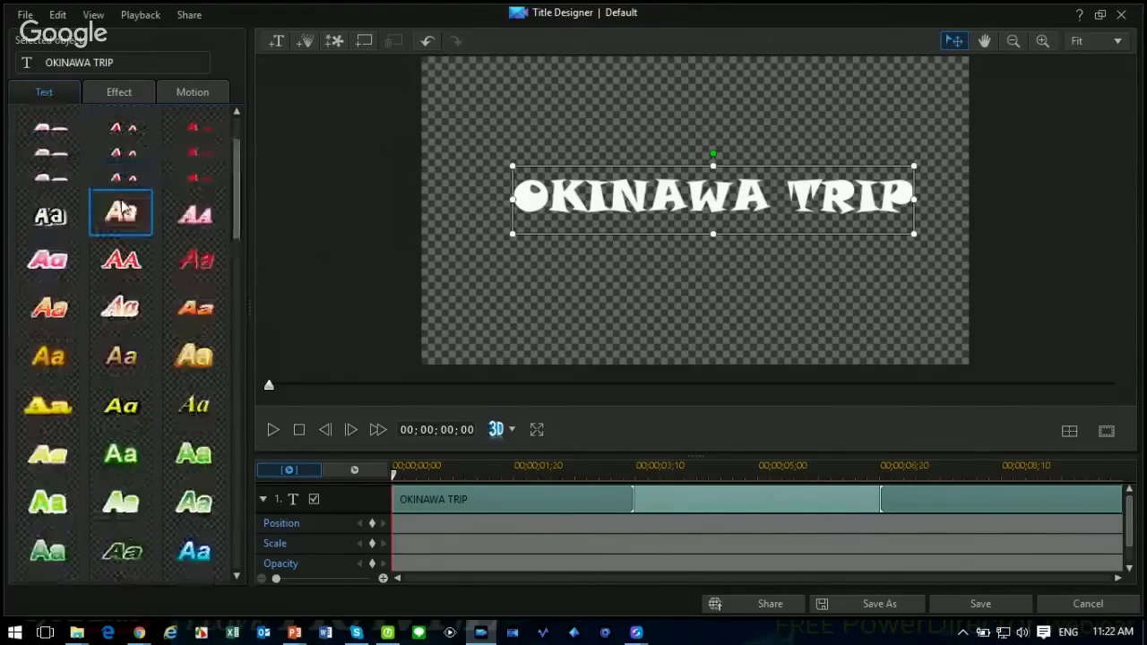
left_click(22, 127)
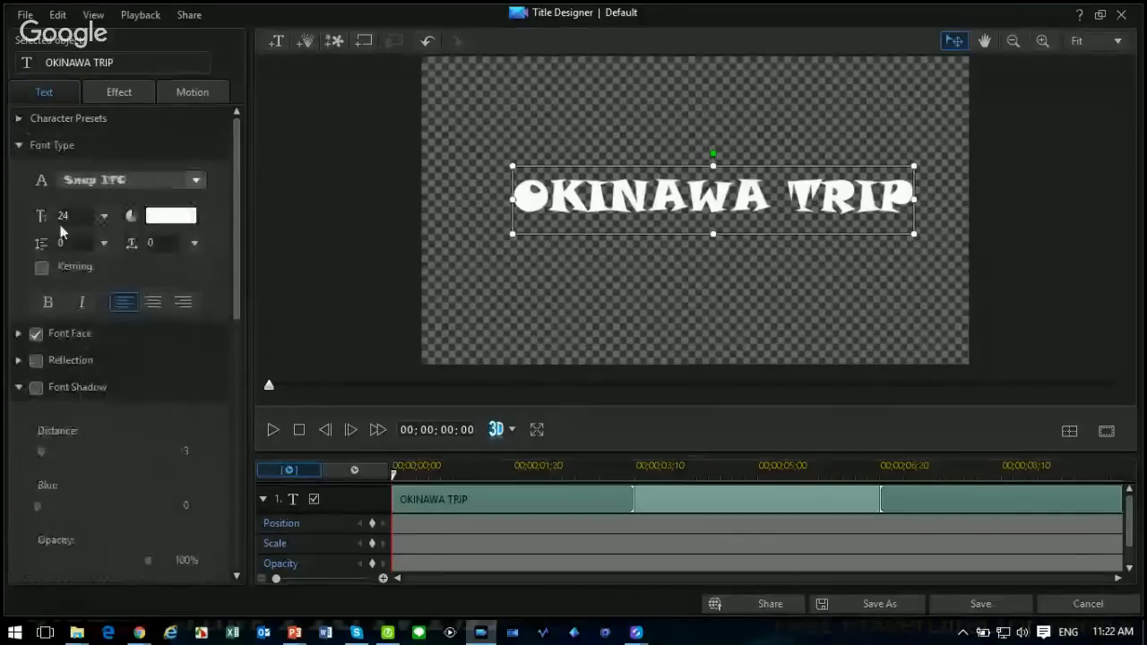
Change the OKINAWA TRIP font face fill to a 2 Color Gradient that begins with red.
scroll(150, 453, "down", 4)
scroll(153, 444, "down", 2)
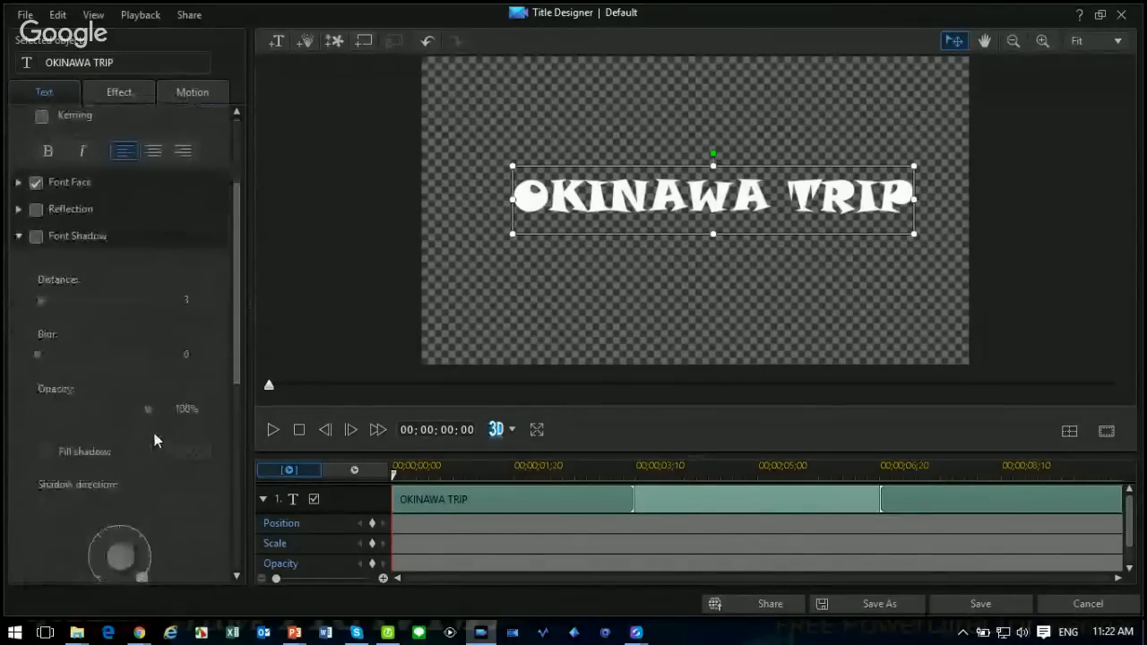
left_click(19, 184)
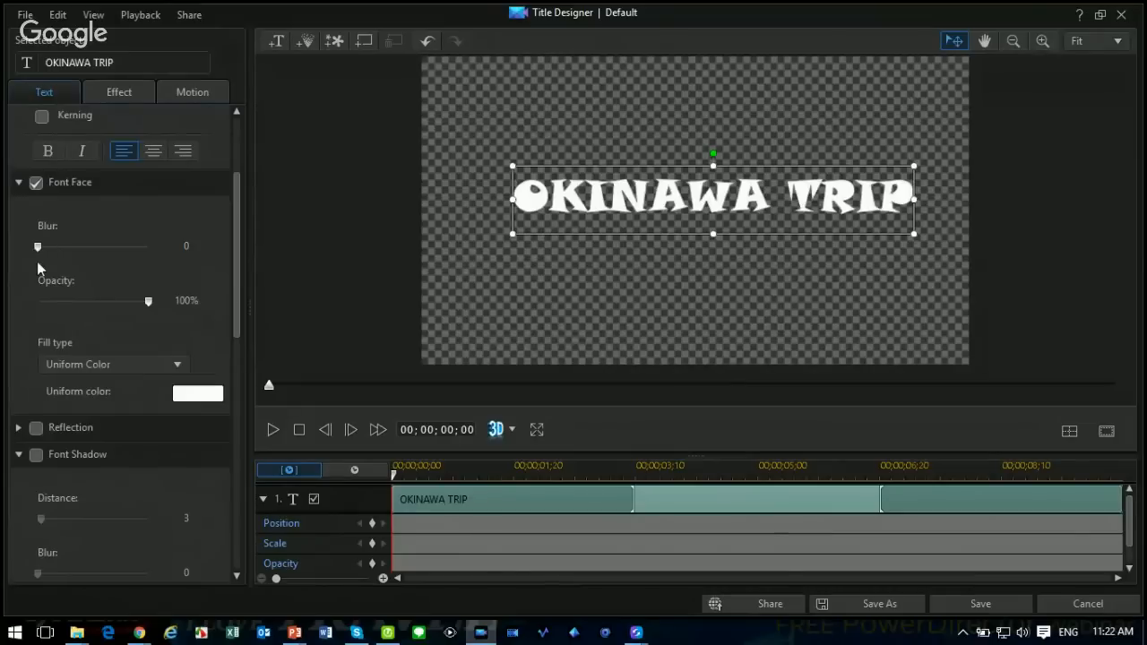
left_click(153, 366)
left_click(121, 399)
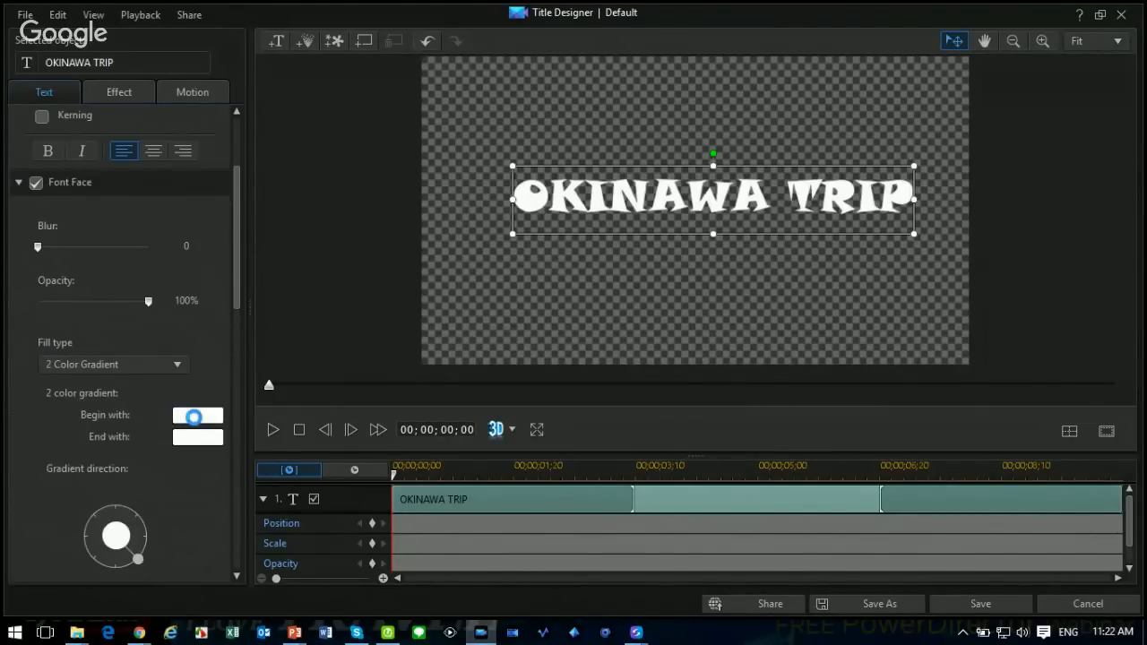
left_click(190, 415)
left_click(401, 241)
left_click(418, 430)
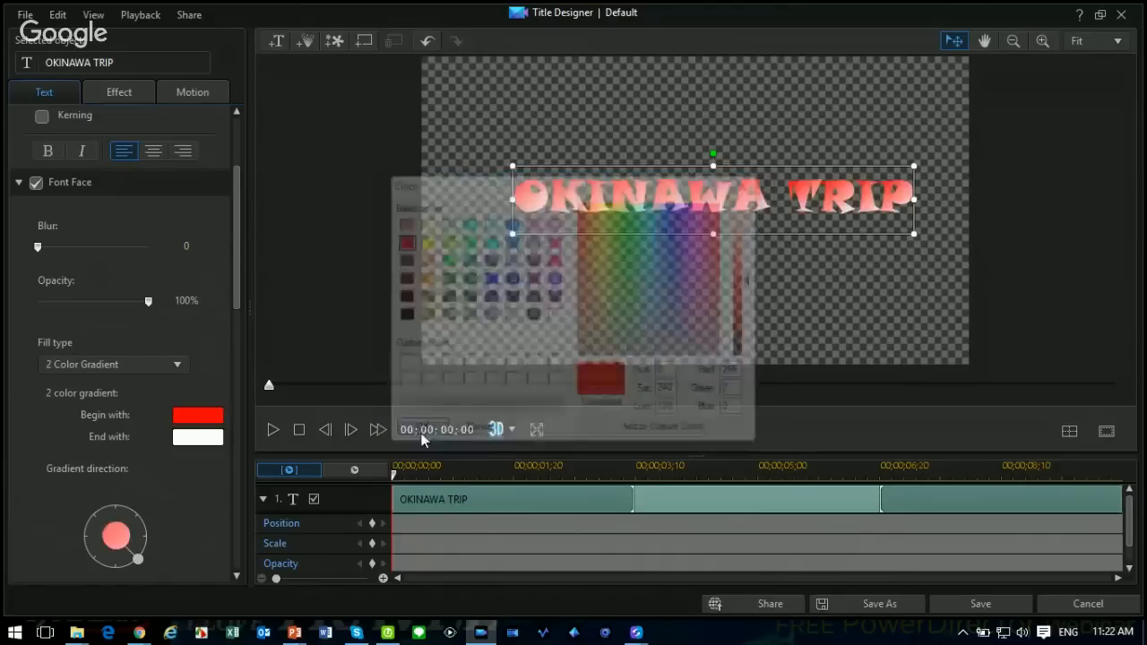
Set the gradient's end colour to orange and point its direction straight down.
left_click(215, 436)
left_click(423, 278)
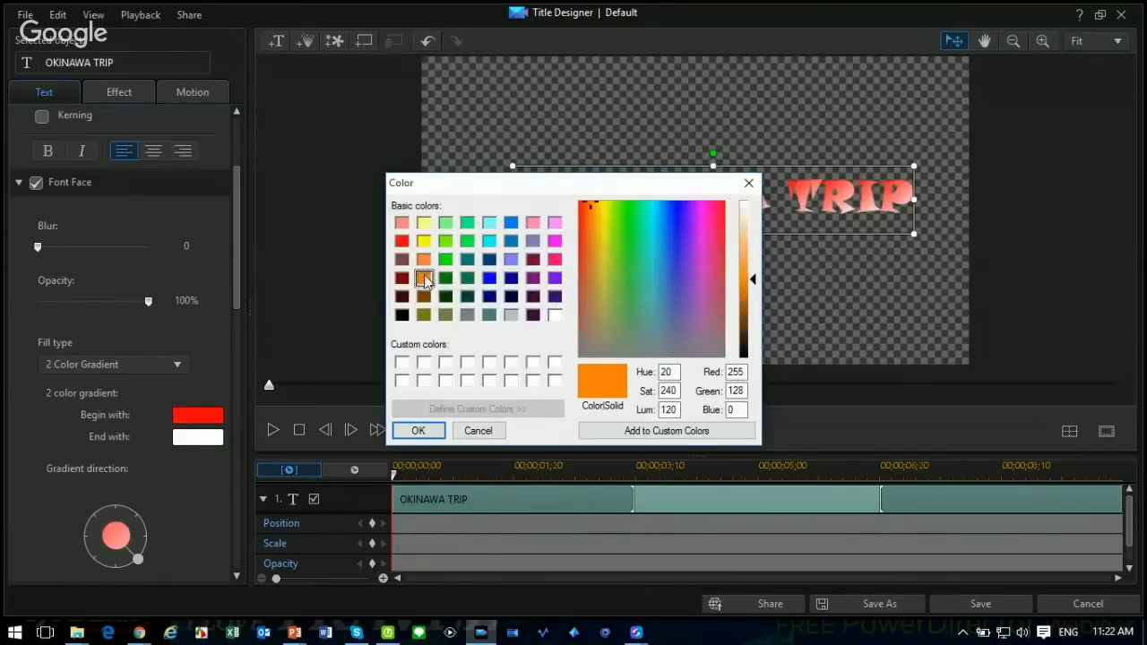
left_click(414, 429)
left_click_drag(134, 562, 114, 568)
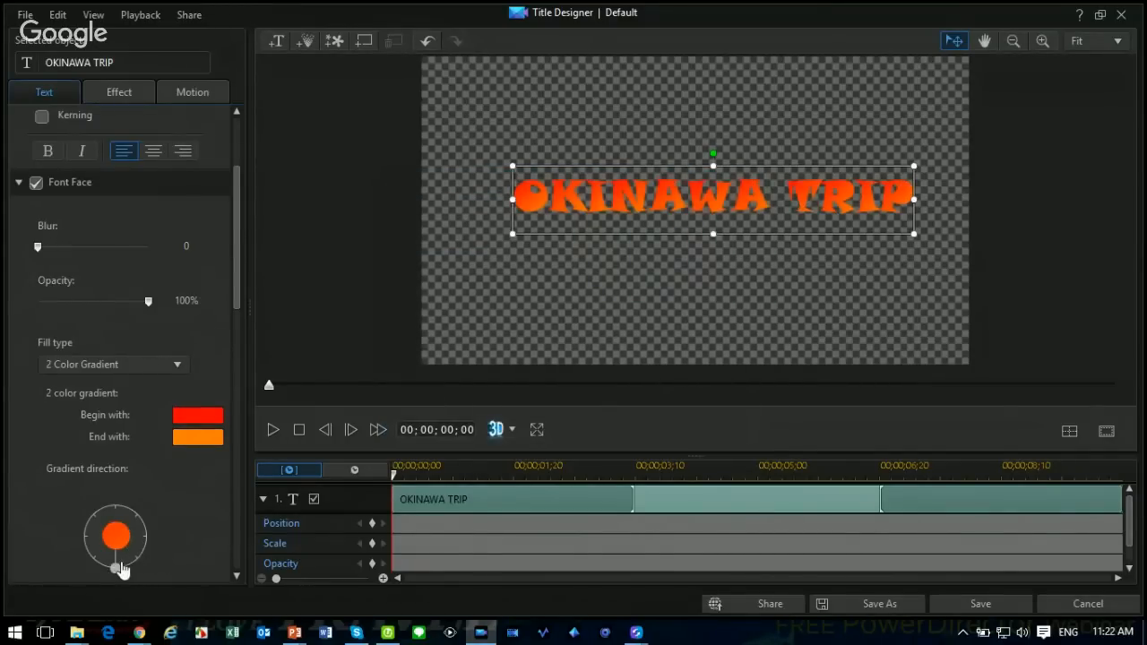
Enable Reflection and Font Shadow on the OKINAWA TRIP text, keeping their default settings.
left_click_drag(235, 277, 226, 389)
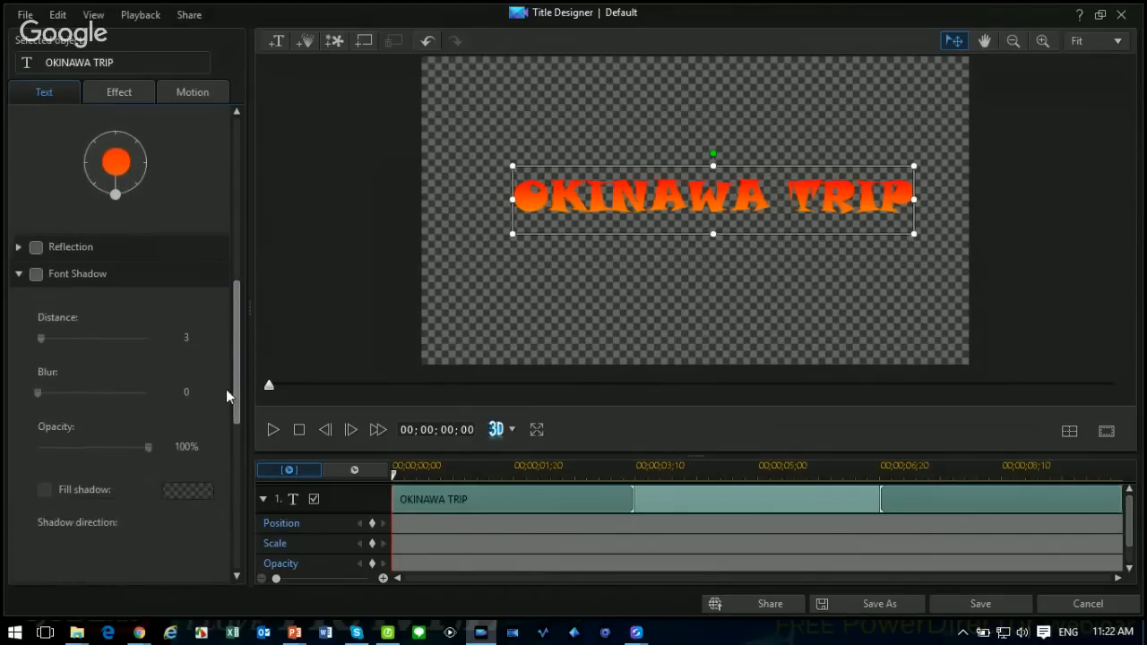
scroll(162, 268, "up", 4)
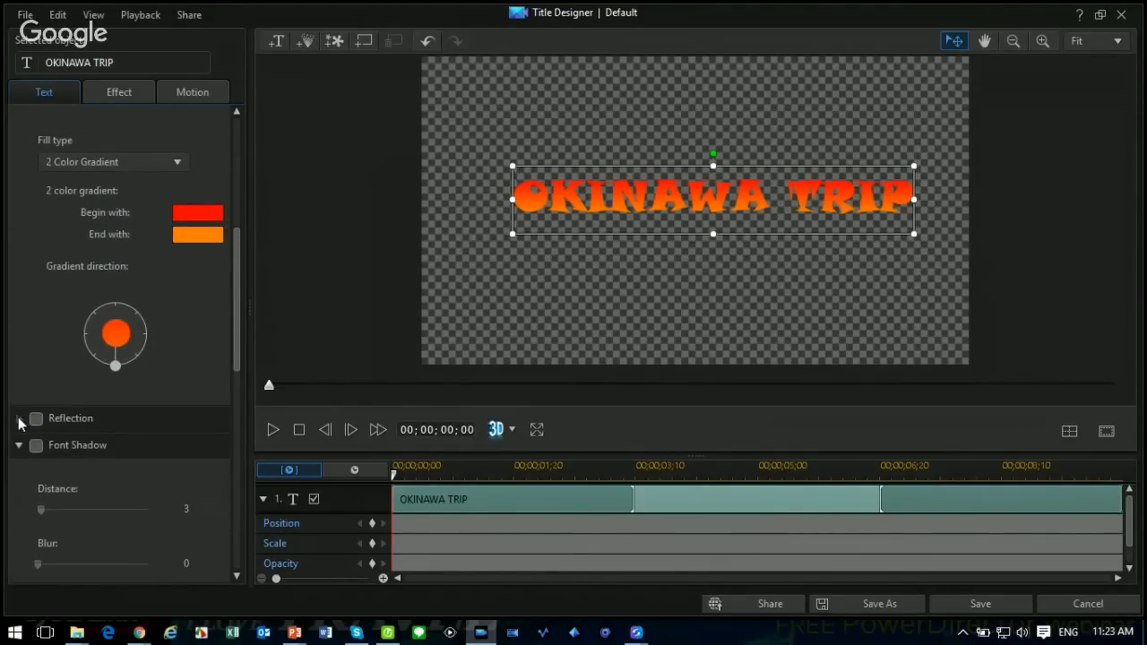
left_click(19, 418)
left_click(36, 418)
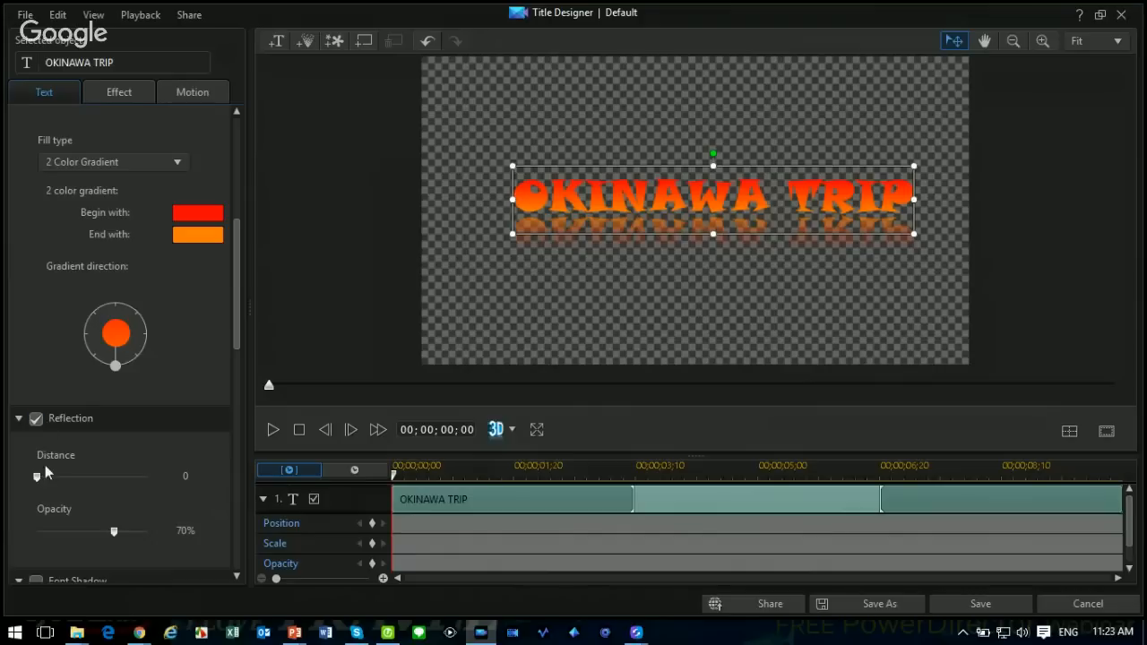
mouse_move(37, 475)
left_mouse_down()
mouse_move(64, 475)
mouse_move(29, 487)
left_mouse_up()
left_click_drag(236, 332, 235, 398)
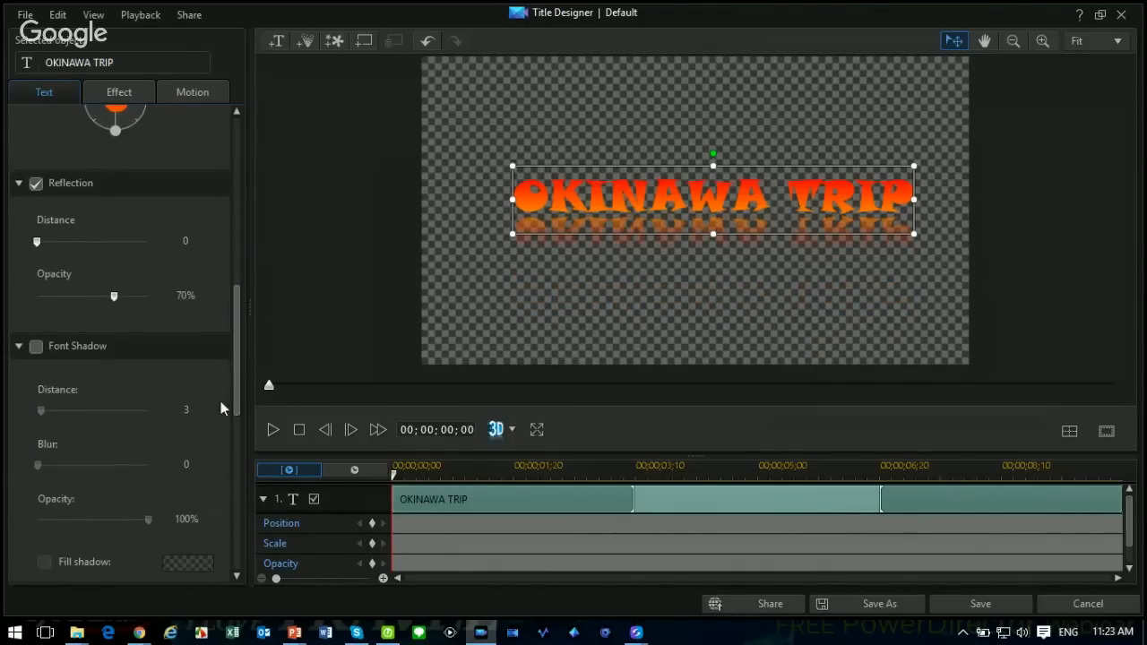
left_click(39, 350)
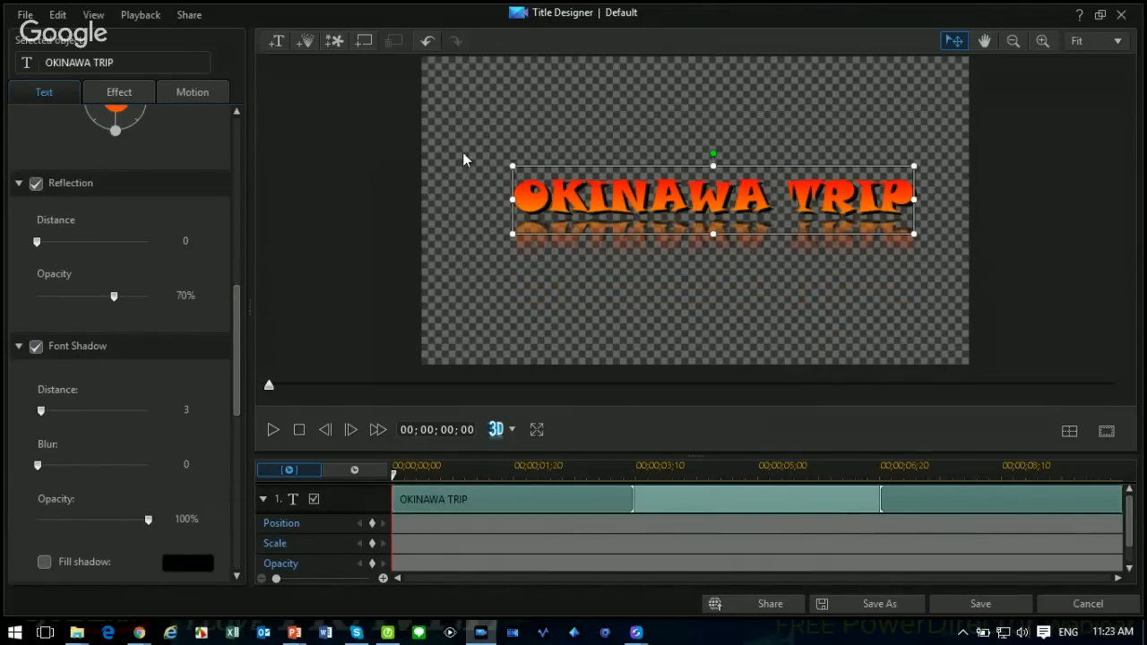
Add a white border of size 7 to the OKINAWA TRIP text and nudge the title slightly down.
left_click_drag(239, 398, 235, 523)
scroll(222, 520, "down", 1)
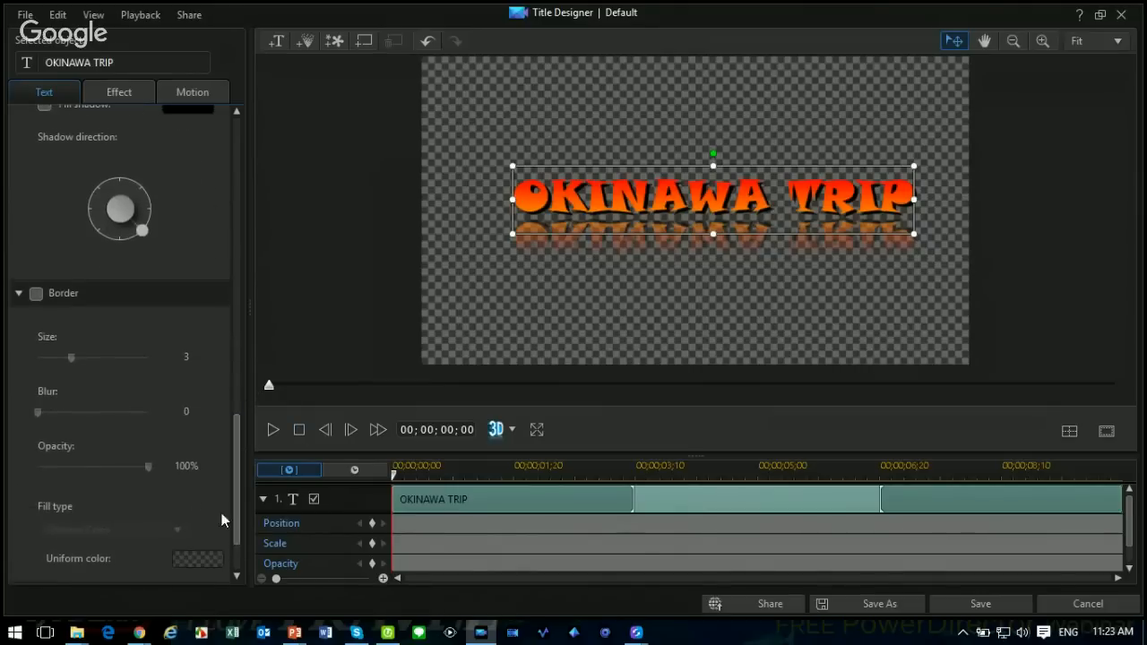
left_click(40, 301)
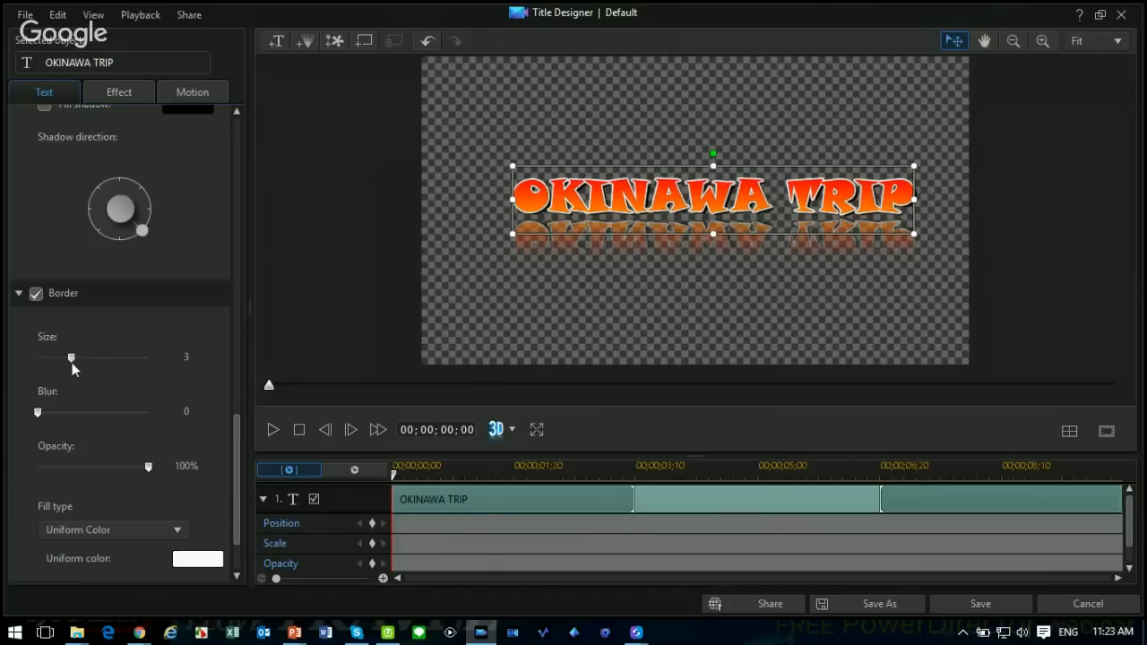
left_click_drag(72, 362, 114, 361)
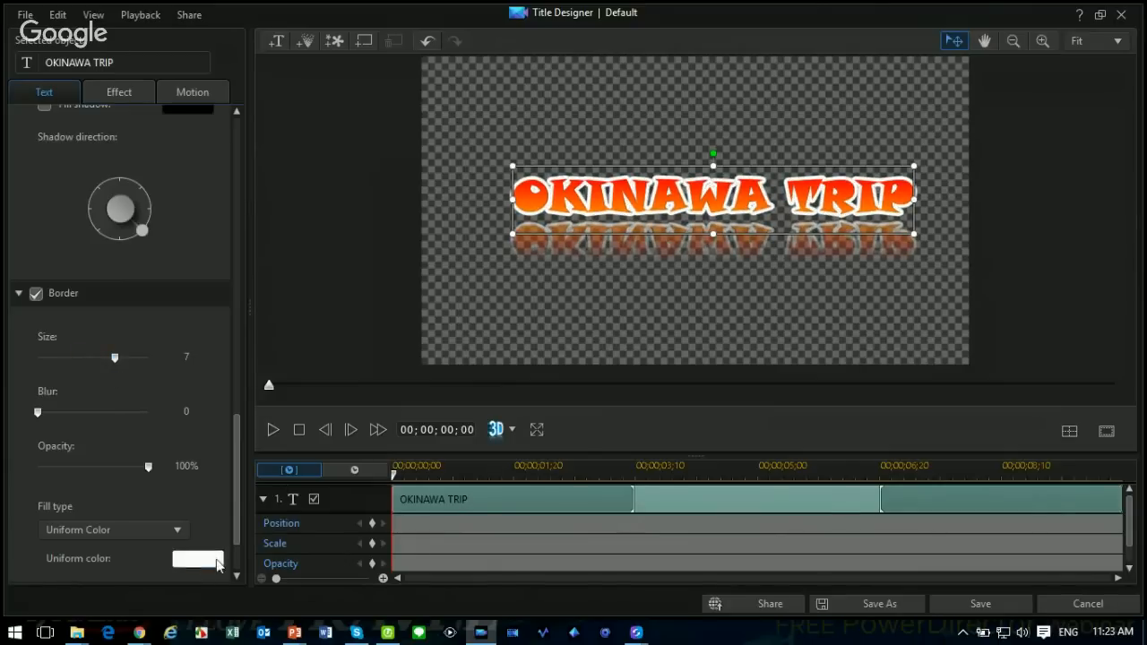
scroll(237, 508, "down", 2)
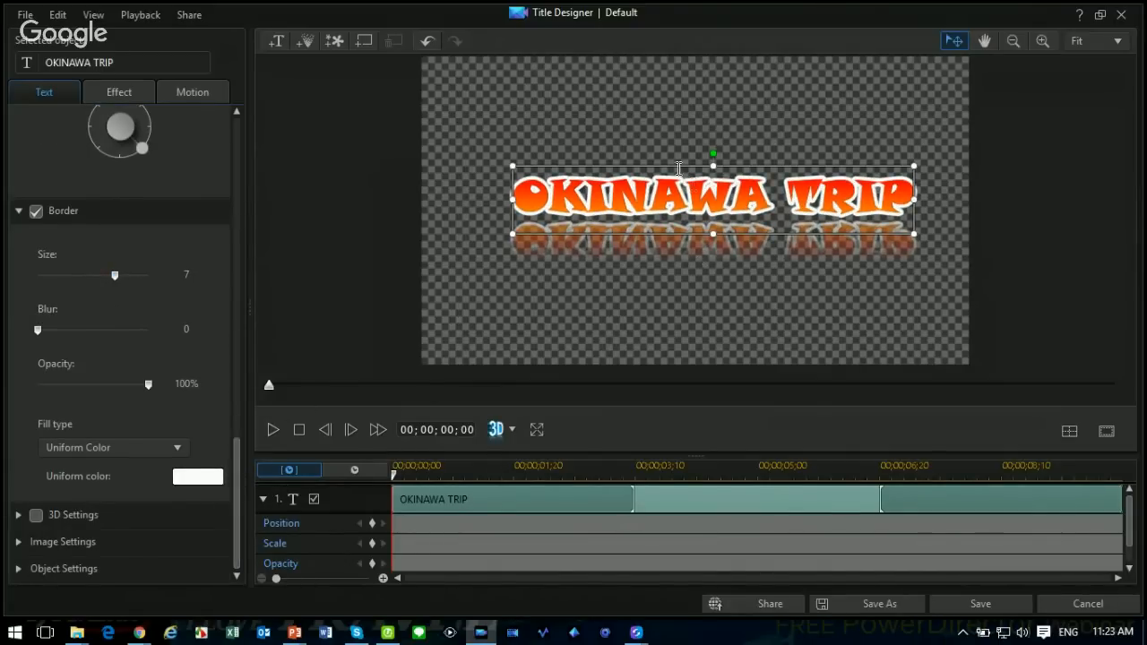
left_click_drag(667, 162, 665, 166)
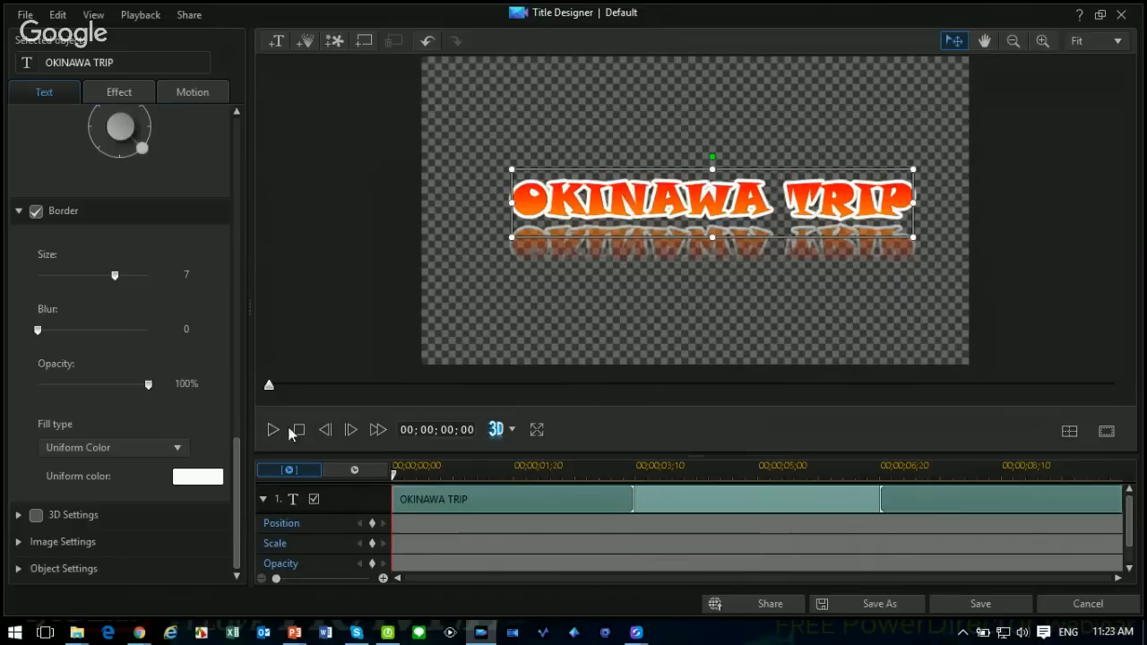
Apply the horizontal Amplify starting effect to the title and shorten it to end at about 00;00;02;09.
left_click(119, 92)
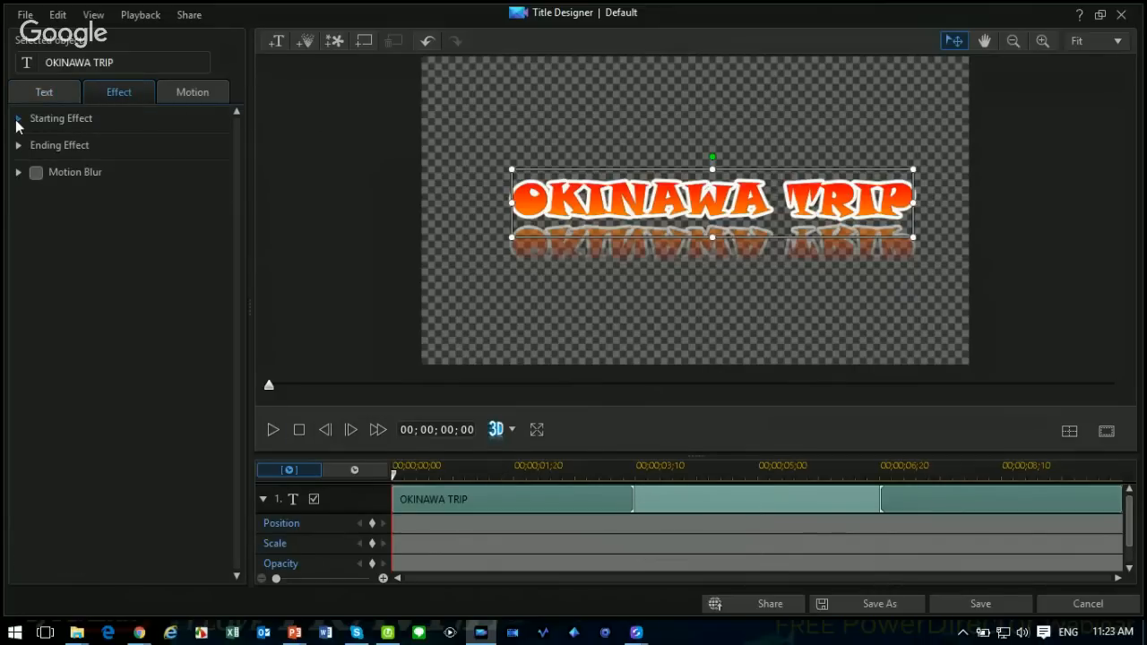
left_click(18, 120)
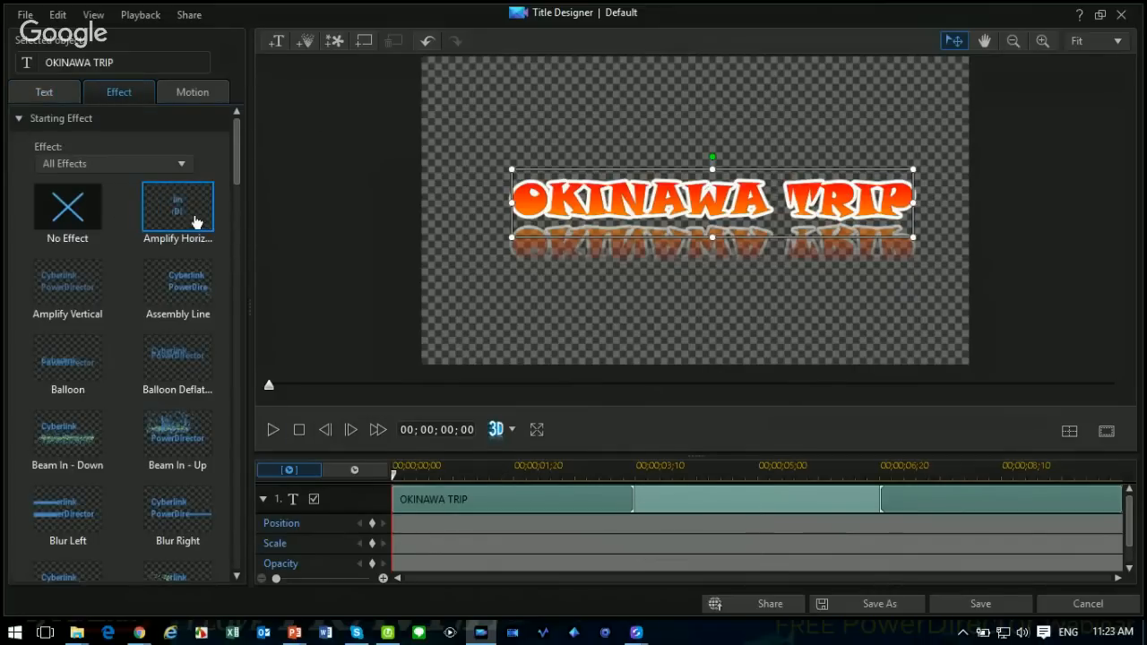
left_click(195, 221)
left_click_drag(634, 499, 776, 508)
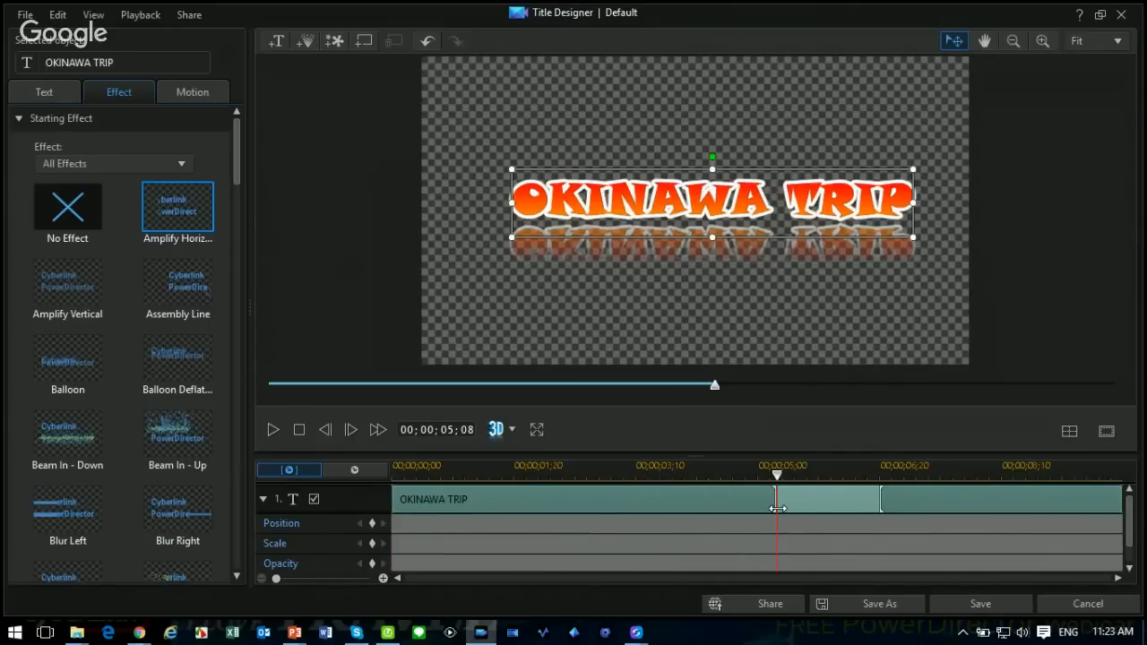
left_click_drag(776, 508, 557, 496)
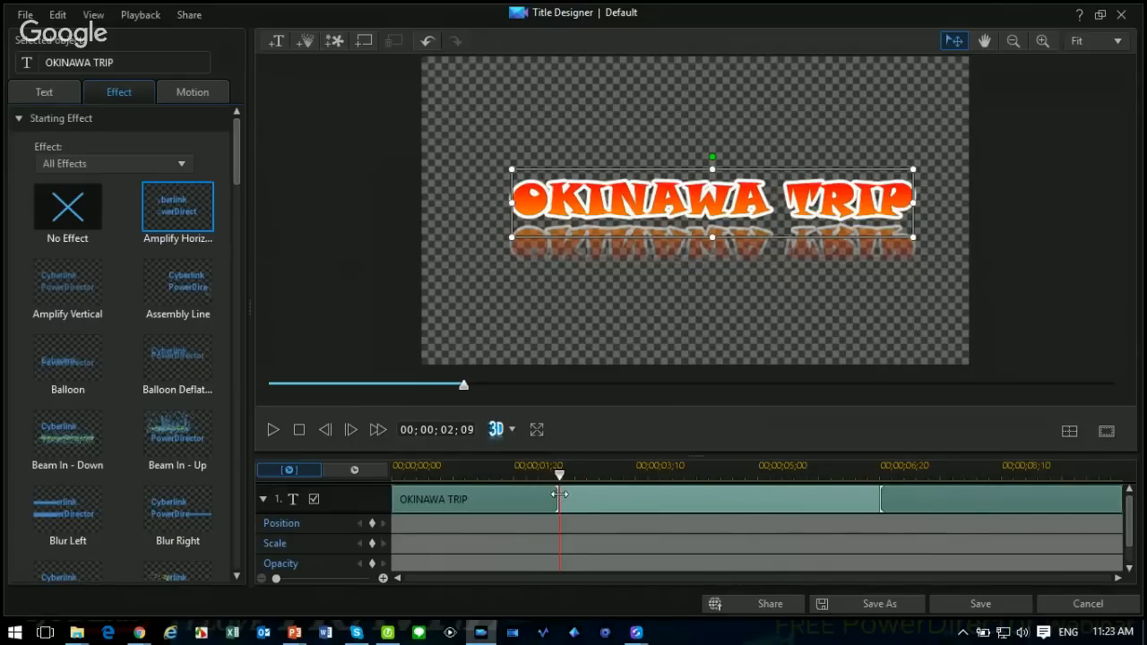
Apply the Beam Out - Down ending effect to the title and make it start at about 00;00;06;26.
left_click(18, 118)
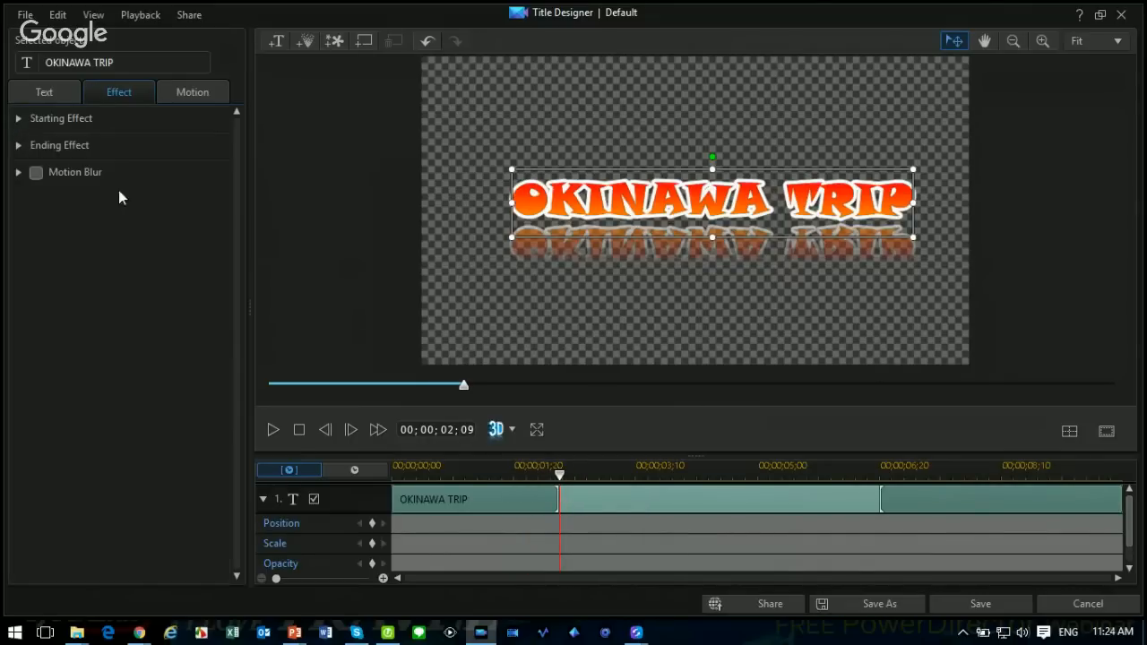
left_click(17, 144)
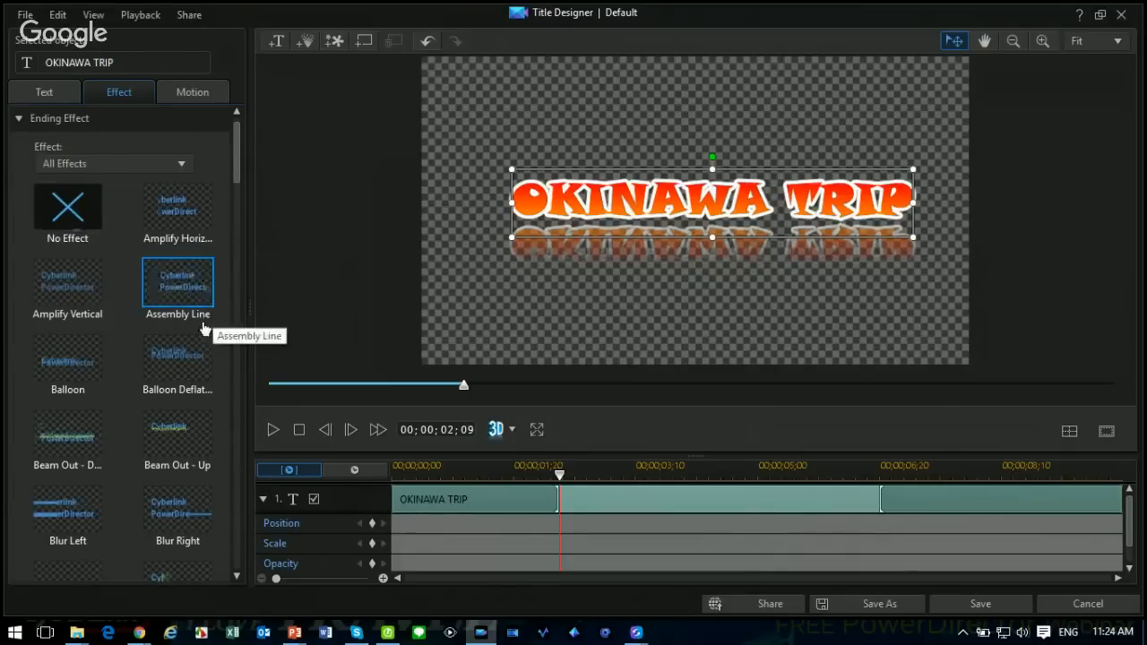
left_click(87, 441)
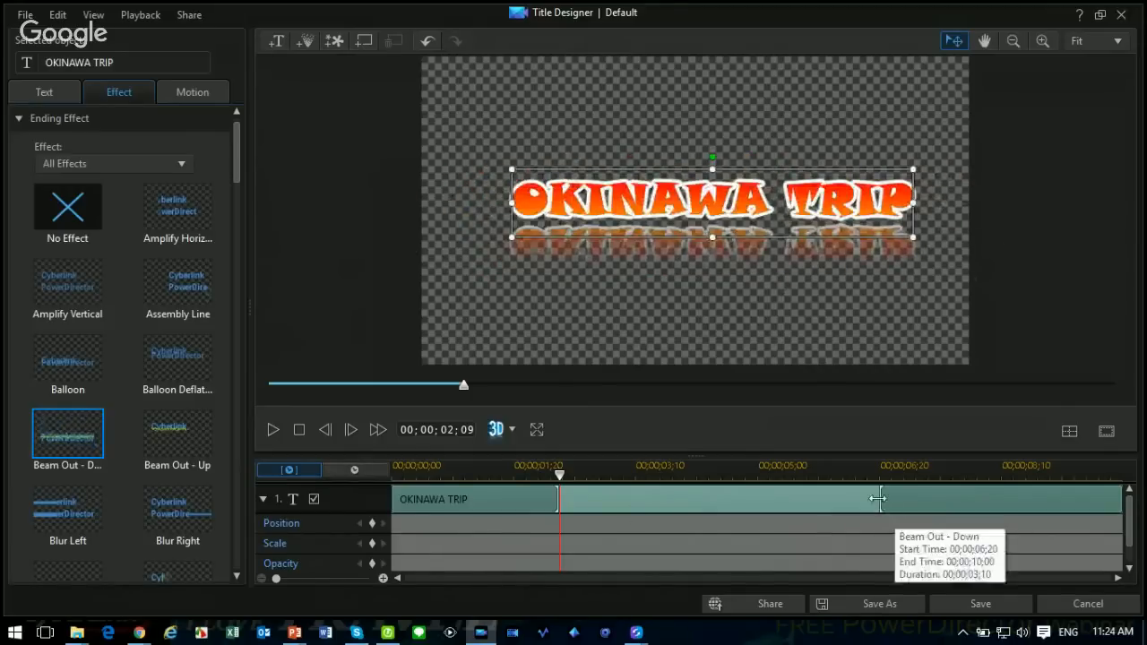
mouse_move(881, 500)
left_mouse_down()
mouse_move(946, 500)
mouse_move(893, 498)
left_mouse_up()
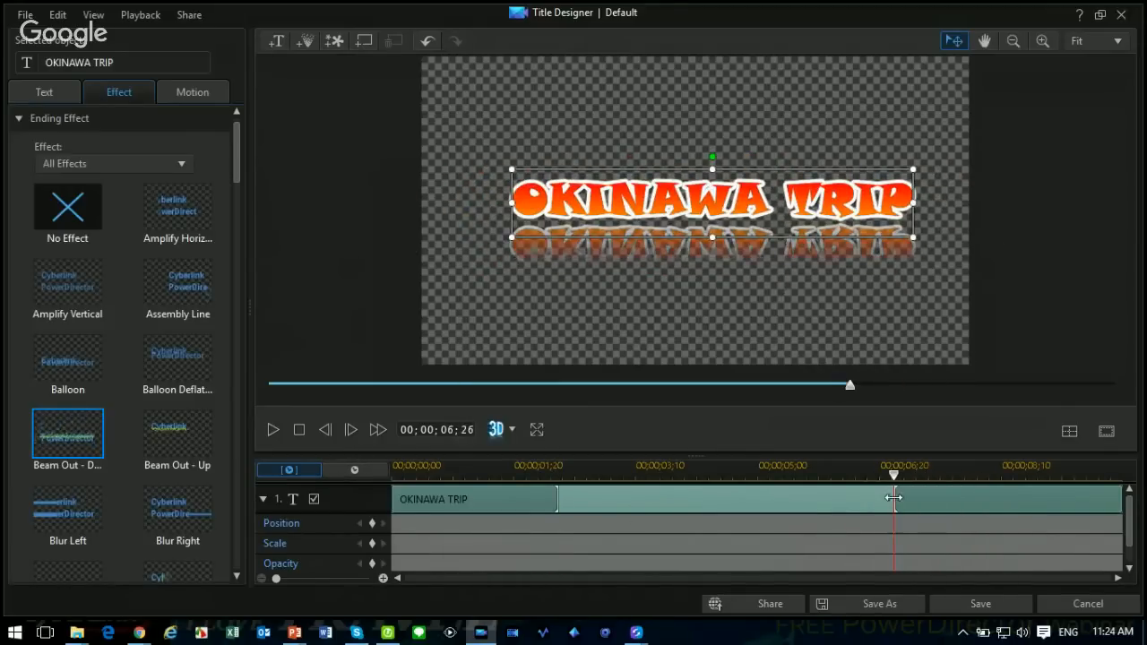
Save the finished title as a custom template named OKINAWA TRIP.
left_click(985, 605)
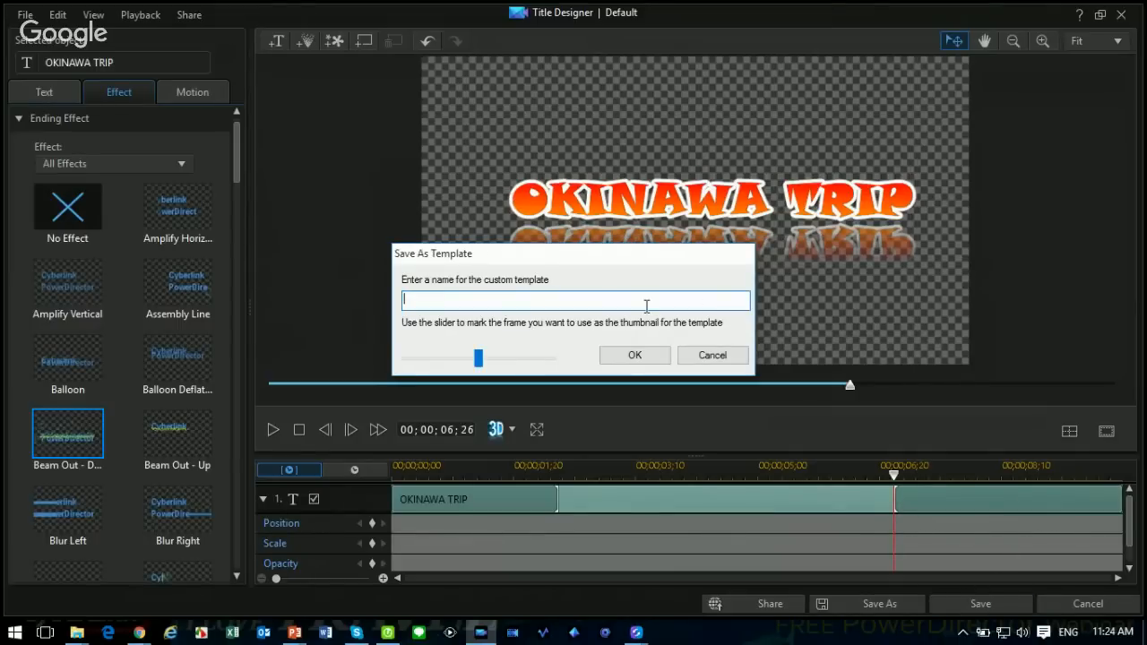
type("OKINAW")
left_click(631, 355)
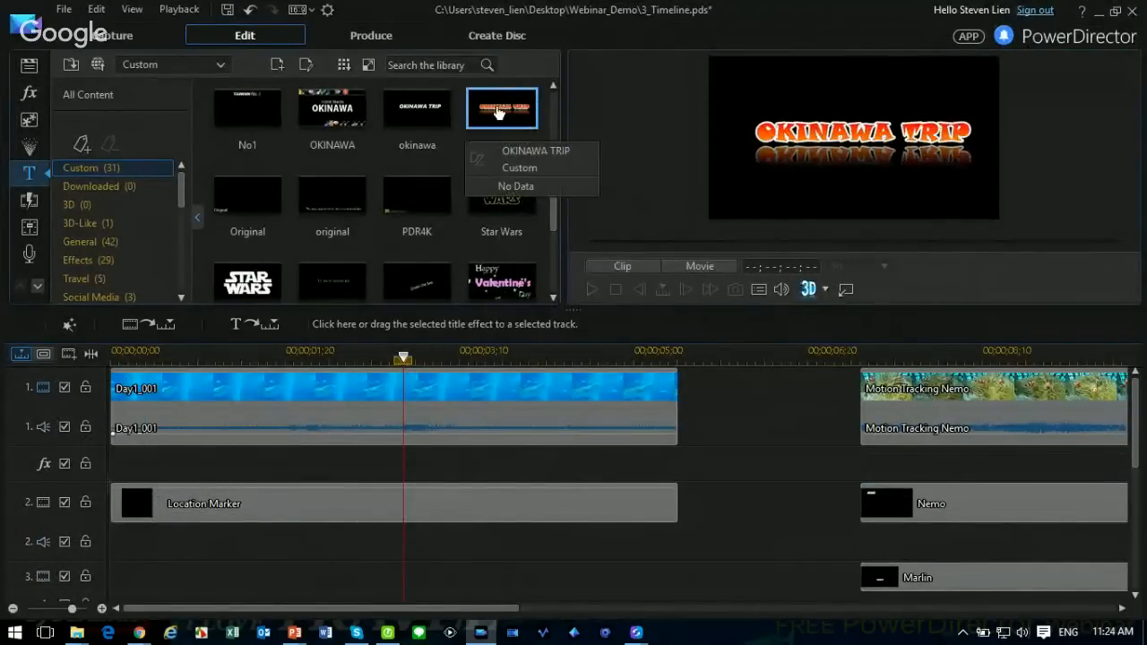
Place the OKINAWA TRIP title at the start of video track 4 and preview it over the underwater clip.
left_click_drag(499, 112, 127, 567)
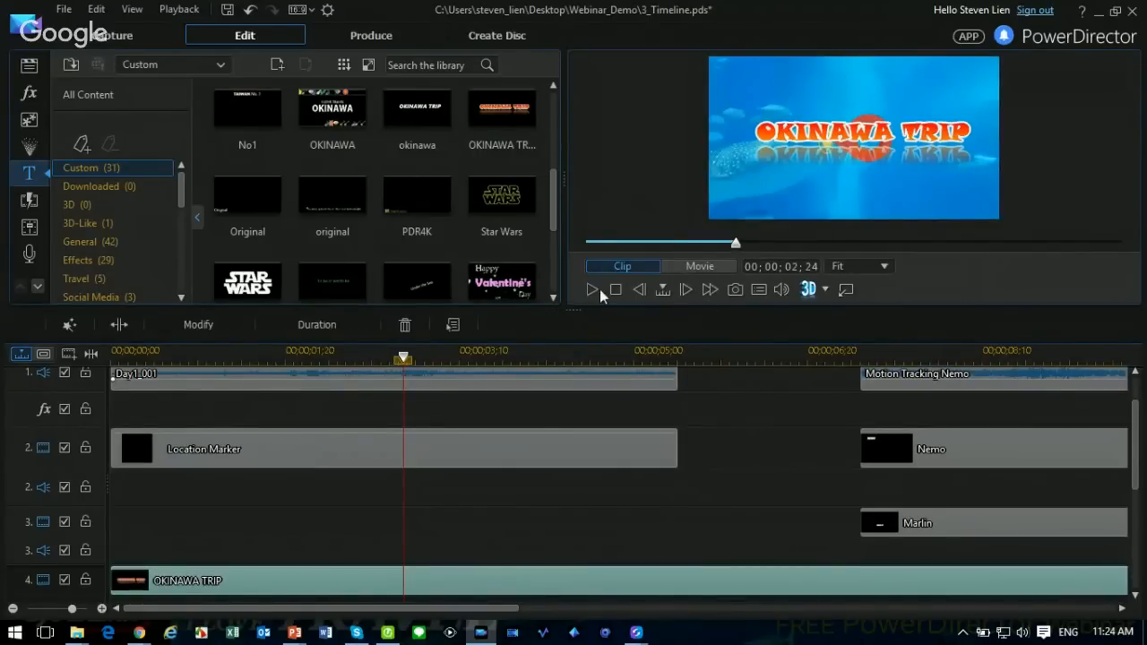
left_click(593, 291)
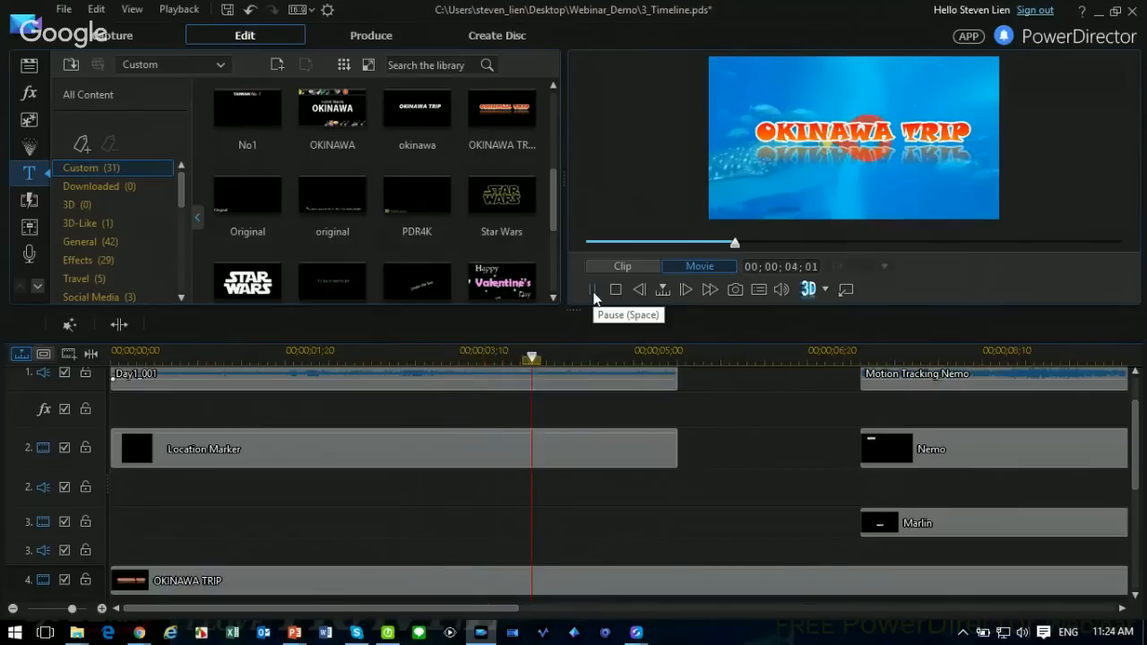
left_click(592, 289)
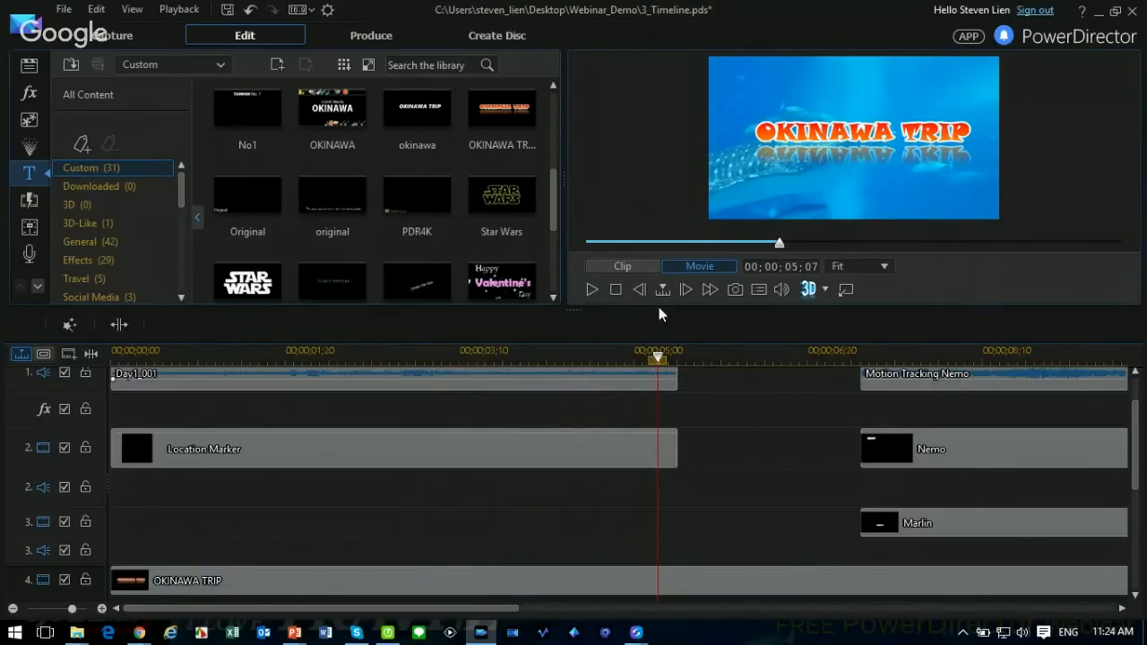
Remove the Day1_001, Location Marker and OKINAWA TRIP clips from the timeline, leaving the gap.
scroll(708, 383, "up", 1)
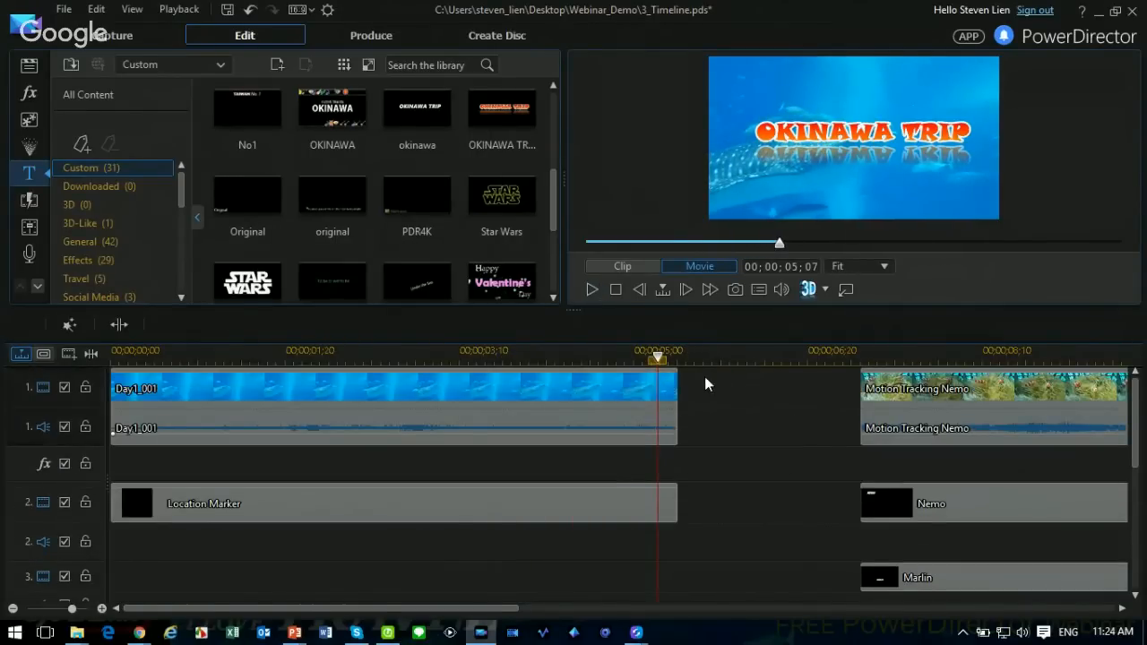
mouse_move(705, 383)
left_mouse_down()
mouse_move(231, 600)
mouse_move(248, 587)
left_mouse_up()
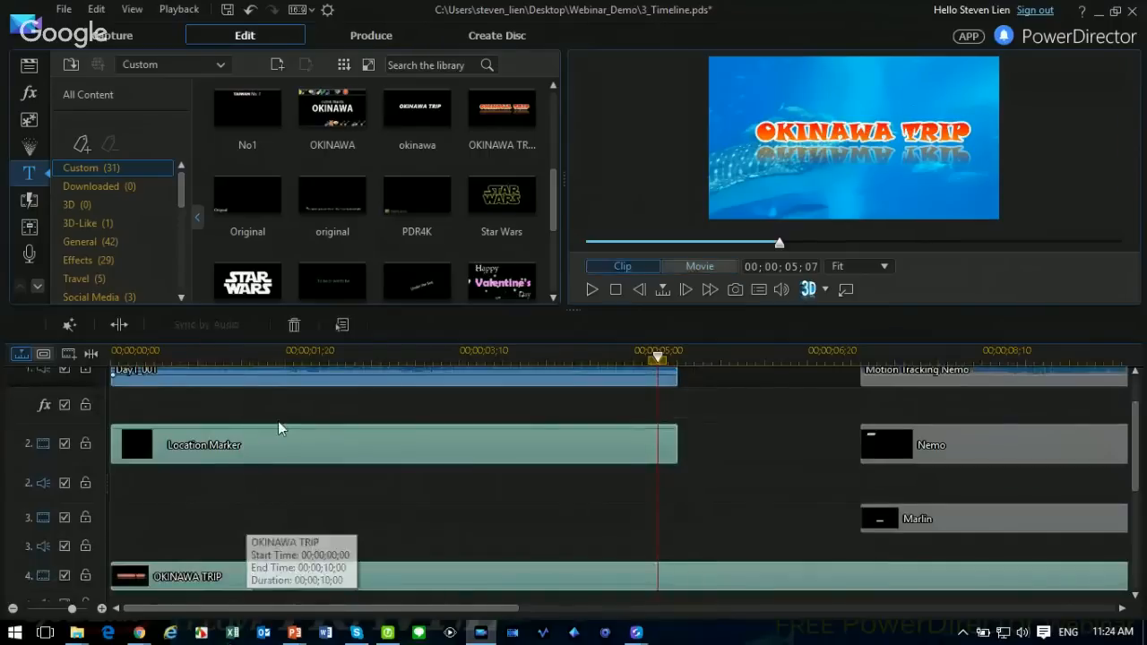
key("Delete")
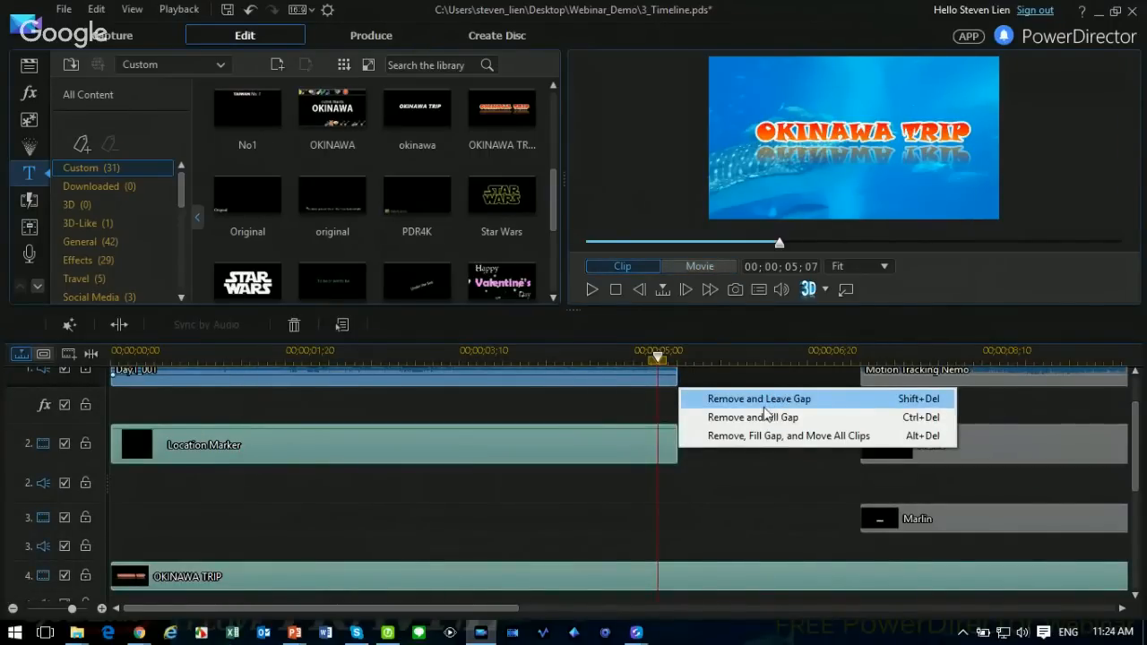
left_click(764, 404)
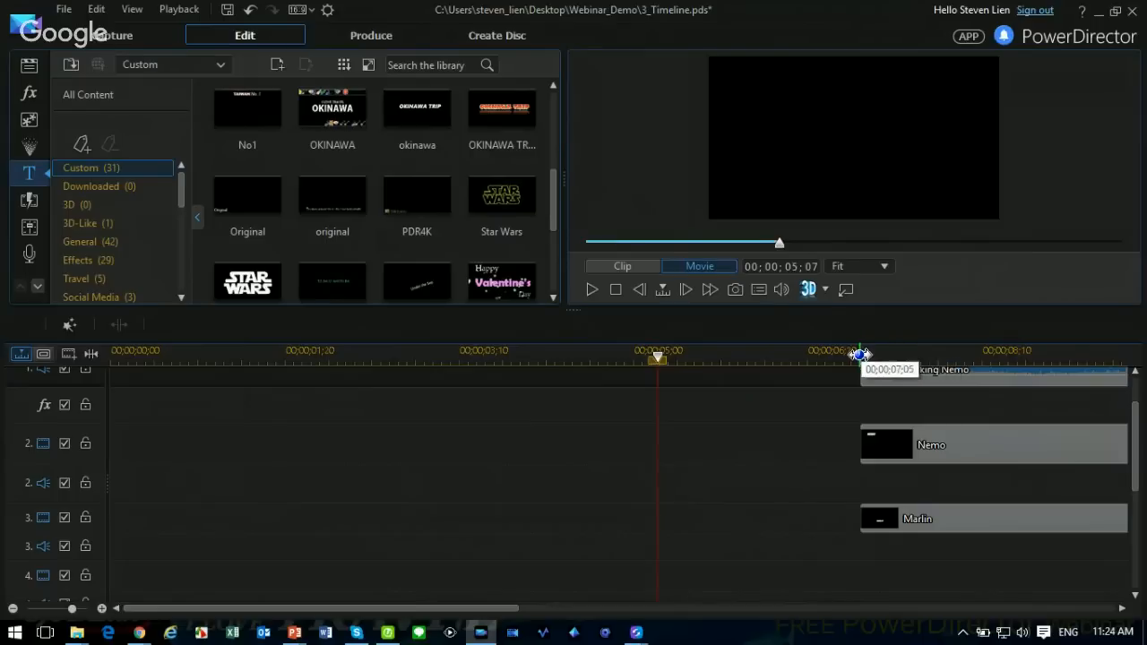
Move the playhead to the start of the first Motion Tracking Nemo clip at 00;00;07;05, compress the timeline scale and undock the preview.
left_click(860, 357)
left_click_drag(919, 357, 449, 345)
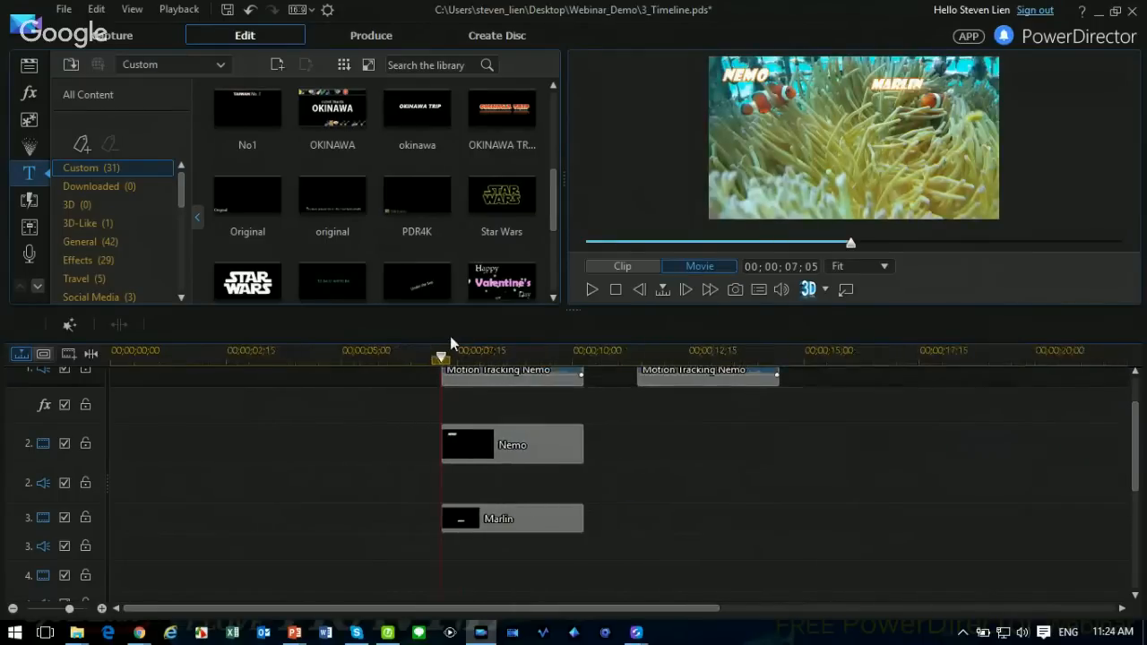
left_click(845, 289)
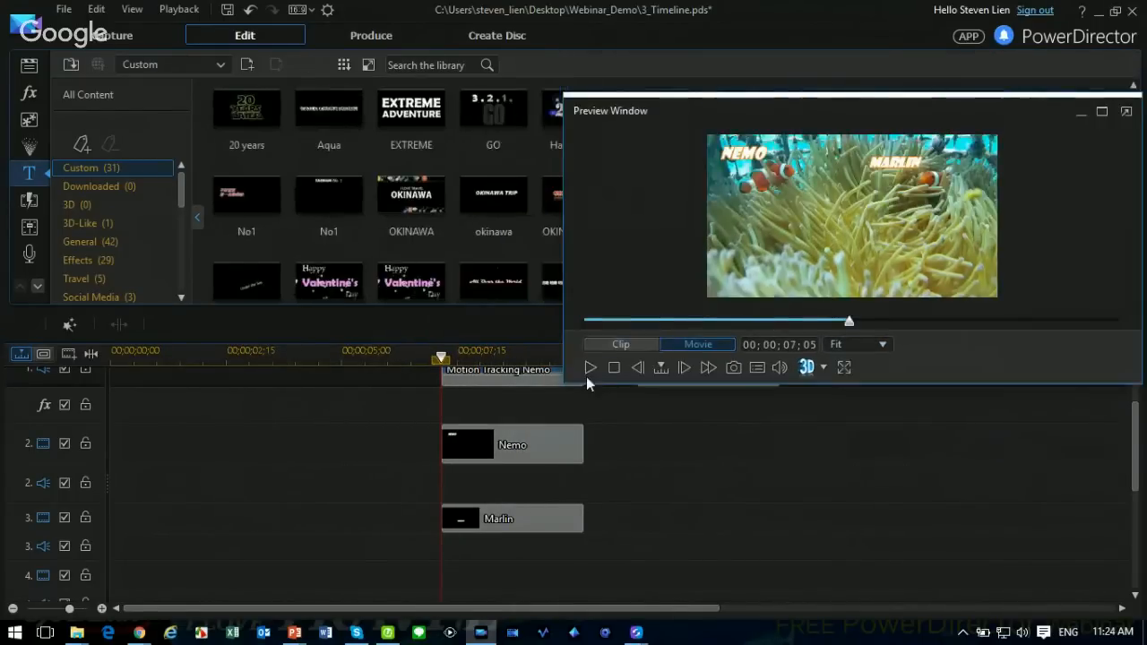
Play the tracked Nemo and Marlin titles in the maximized preview window, then restore and dock the preview.
left_click(1102, 111)
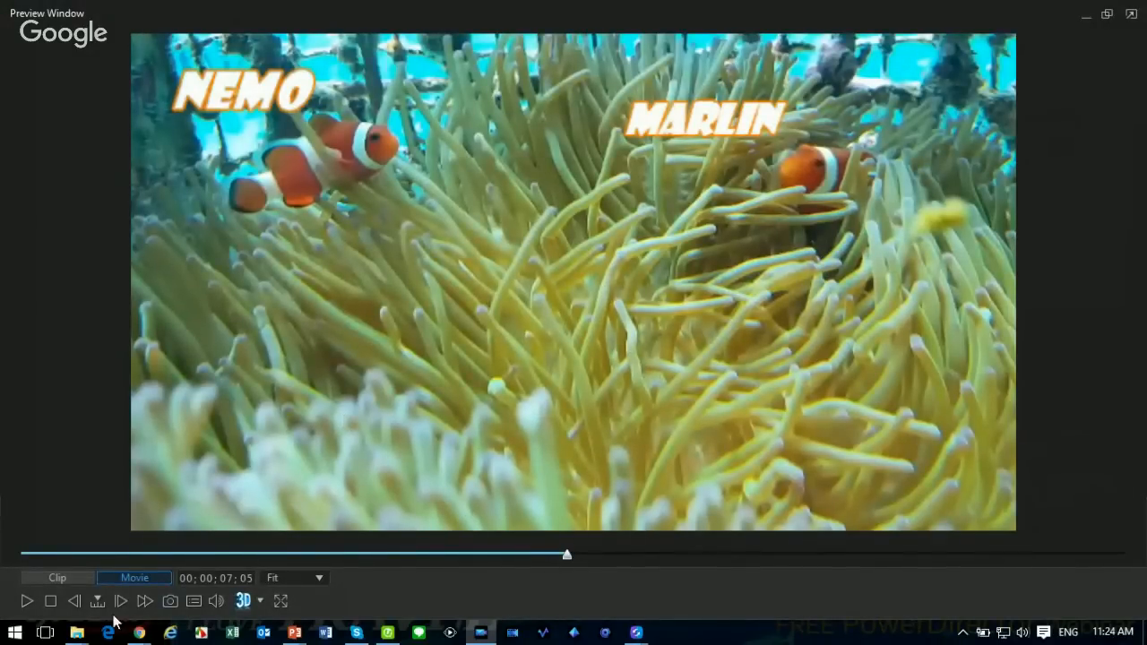
left_click(24, 601)
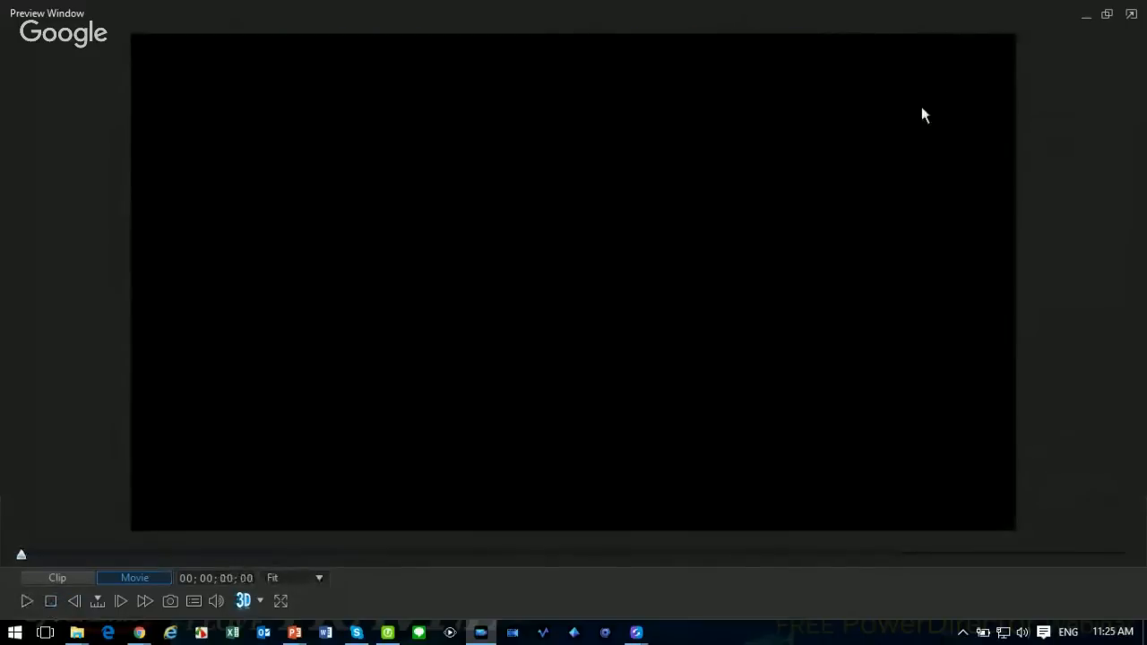
left_click(1107, 14)
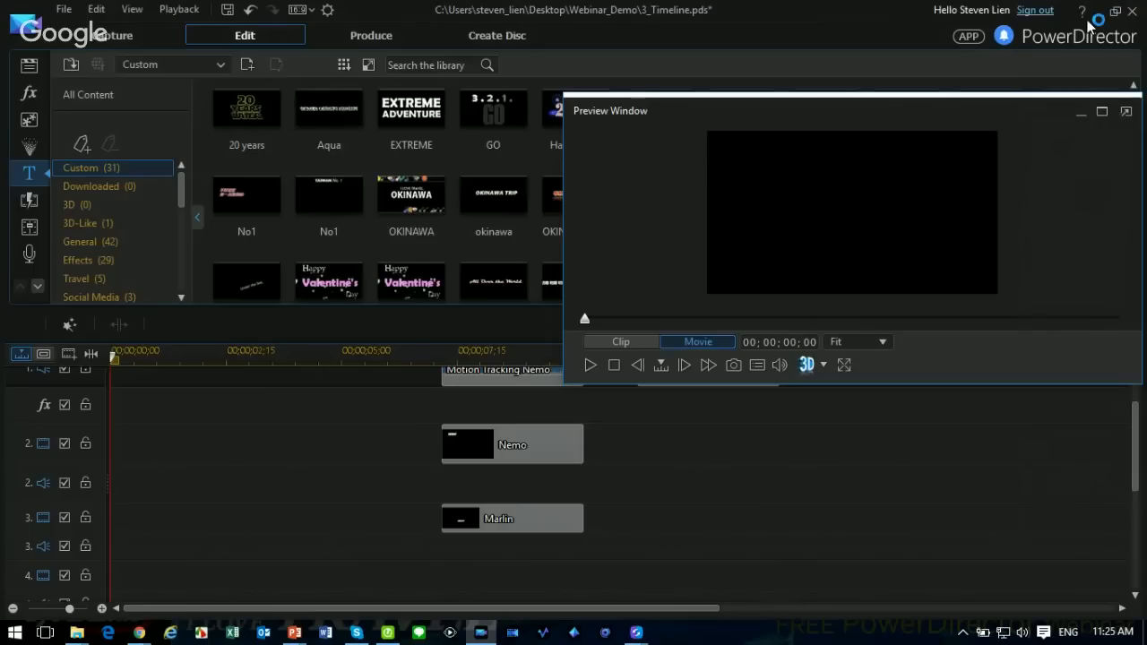
left_click(1127, 111)
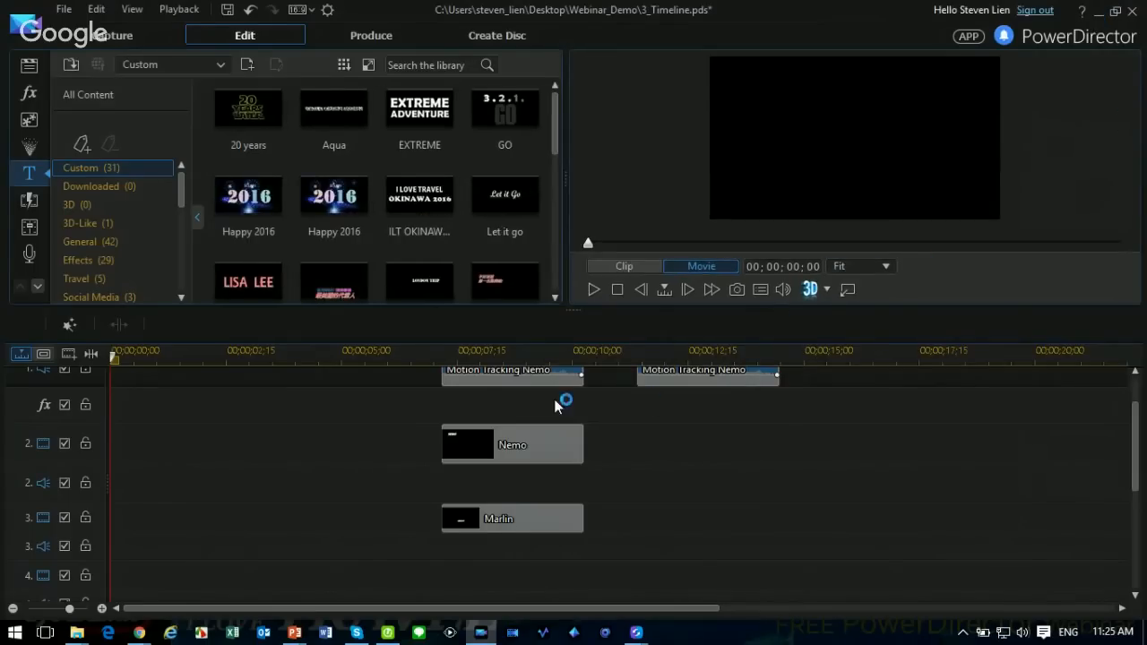
Position the playhead at 00;00;11;12, the start of the second Motion Tracking Nemo clip, and open that clip in Motion Tracker.
left_click(647, 357)
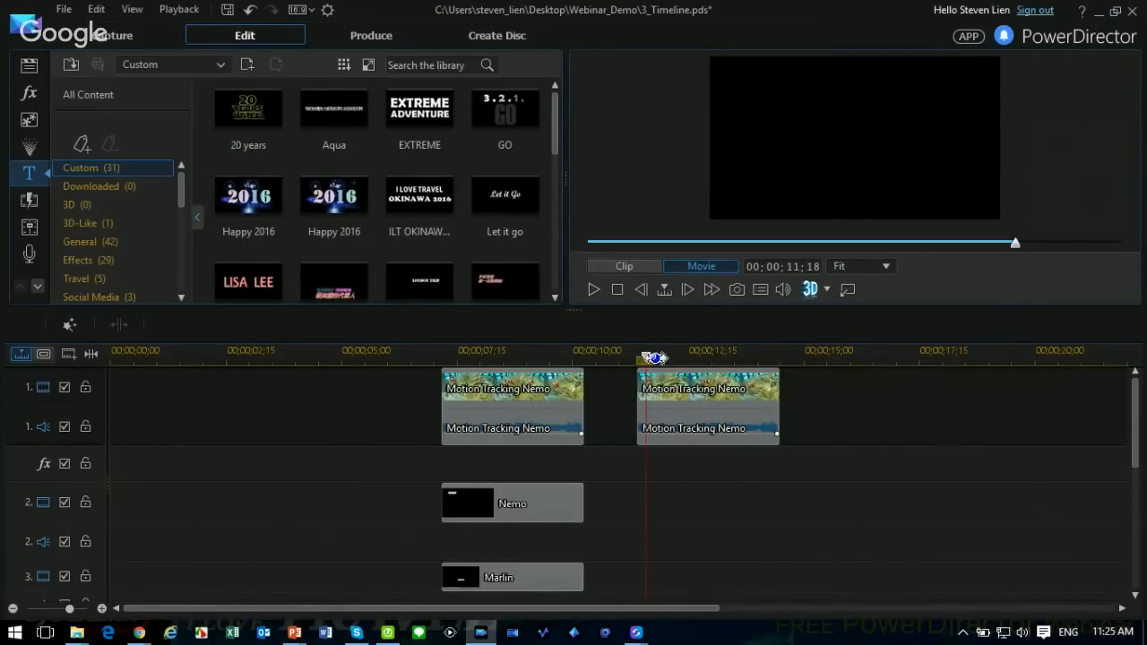
left_click_drag(652, 360, 636, 358)
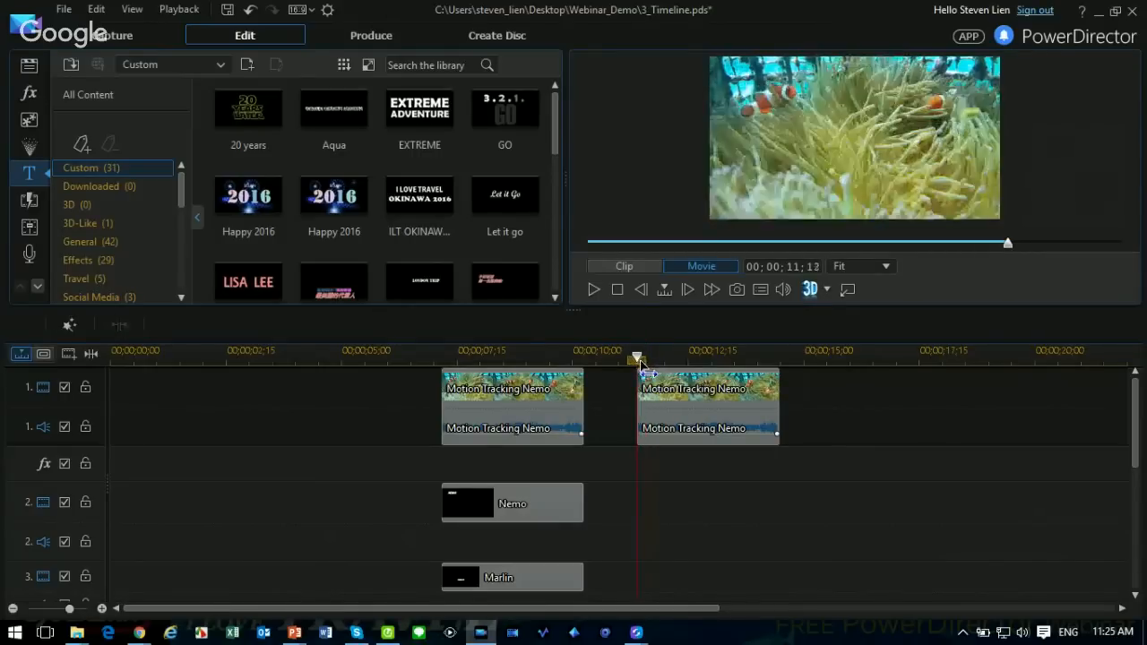
left_click(672, 399)
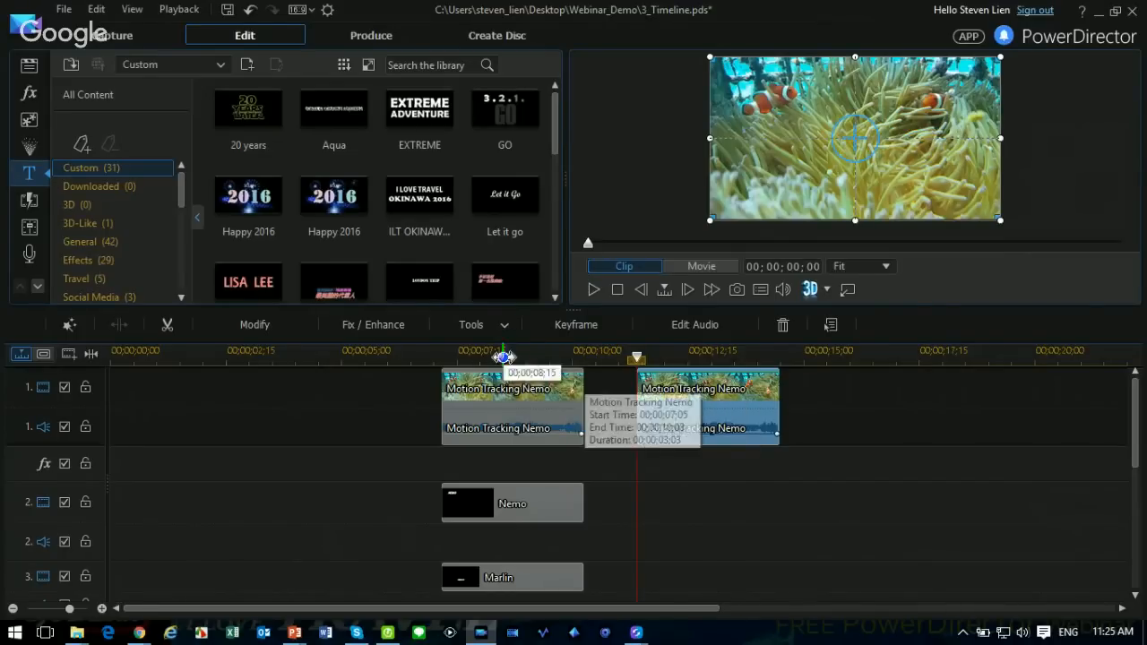
left_click(504, 326)
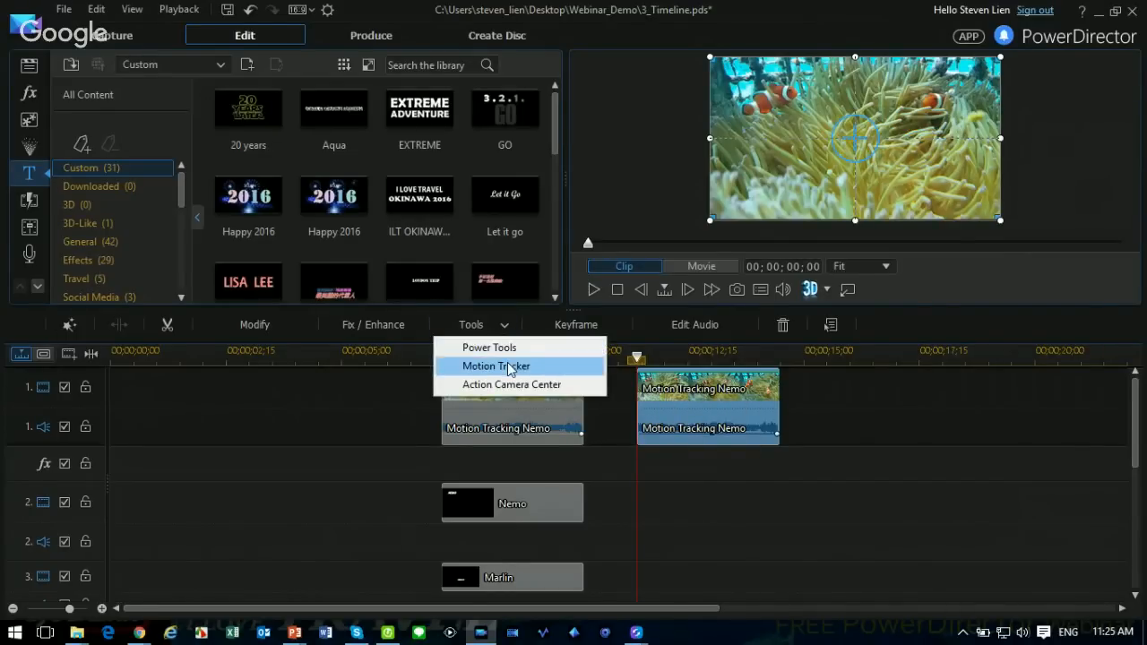
left_click(508, 367)
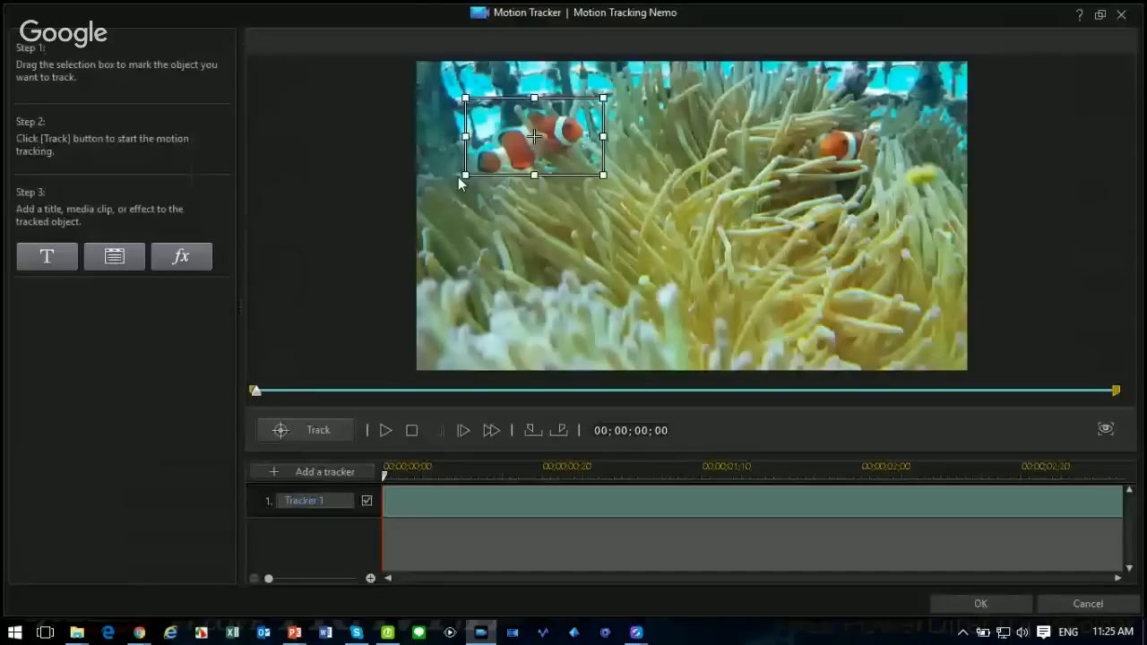
Shrink the tracking box to fit the larger clownfish's head and track its motion with Tracker 1.
left_click_drag(465, 175, 550, 140)
left_click_drag(587, 128, 555, 140)
left_click(323, 430)
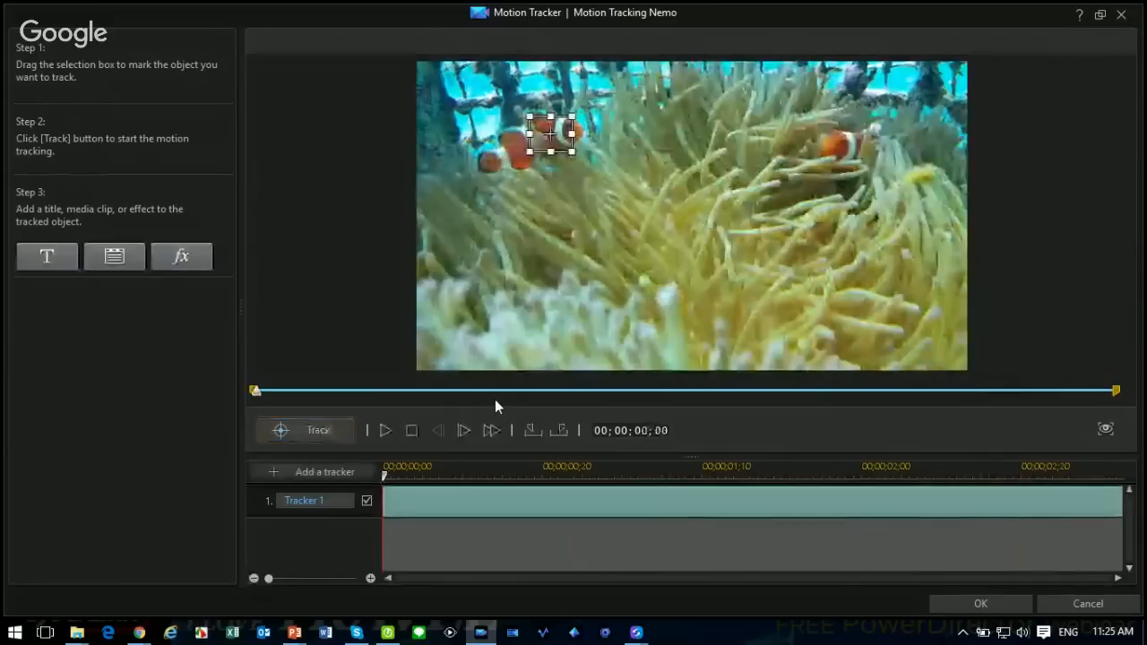
Attach the title NEMO to Tracker 1, place it above the larger clownfish, and set its font to Showcard Gothic.
left_click(46, 257)
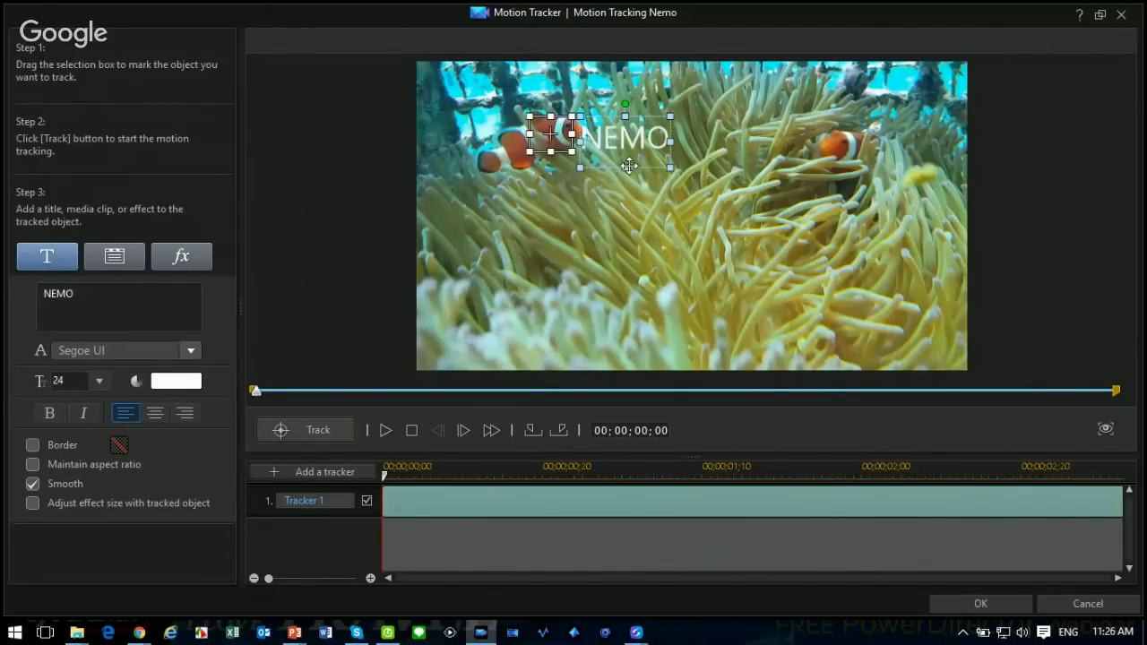
left_click_drag(636, 165, 490, 117)
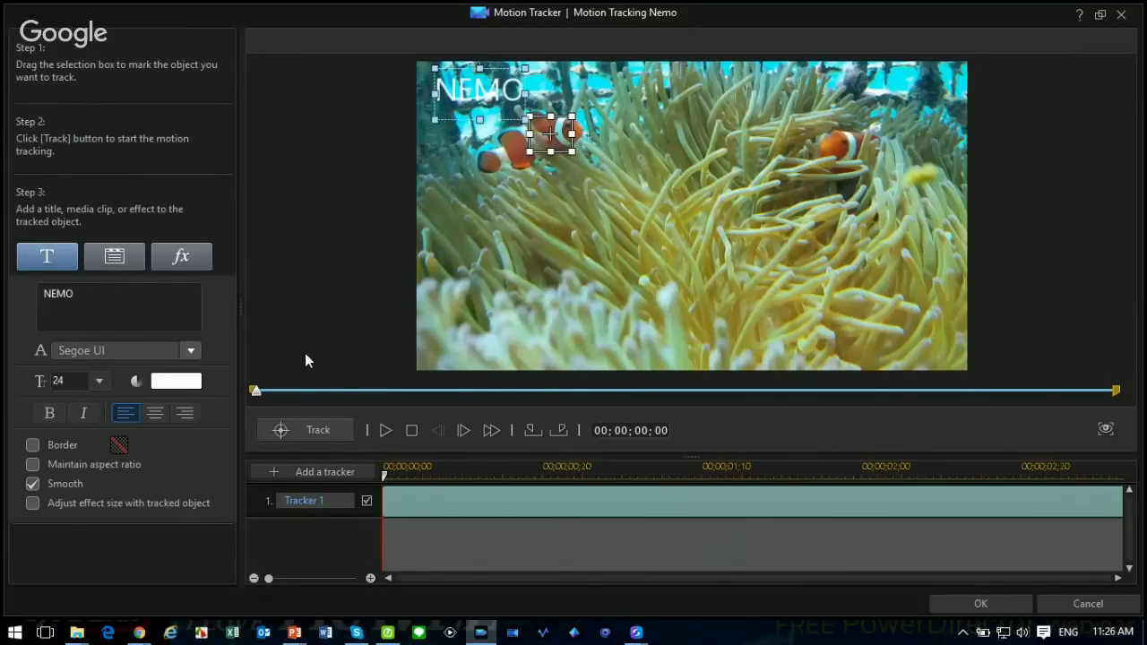
left_click(195, 352)
left_click(148, 502)
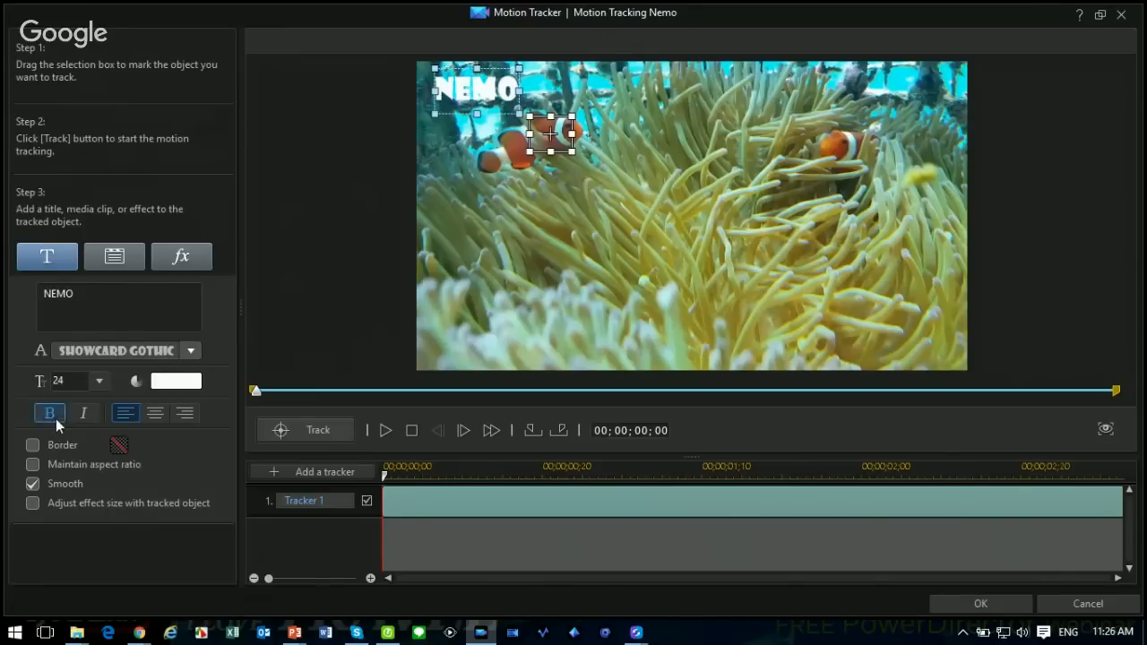
Make the NEMO title bold and italic and give it an orange border.
left_click(83, 417)
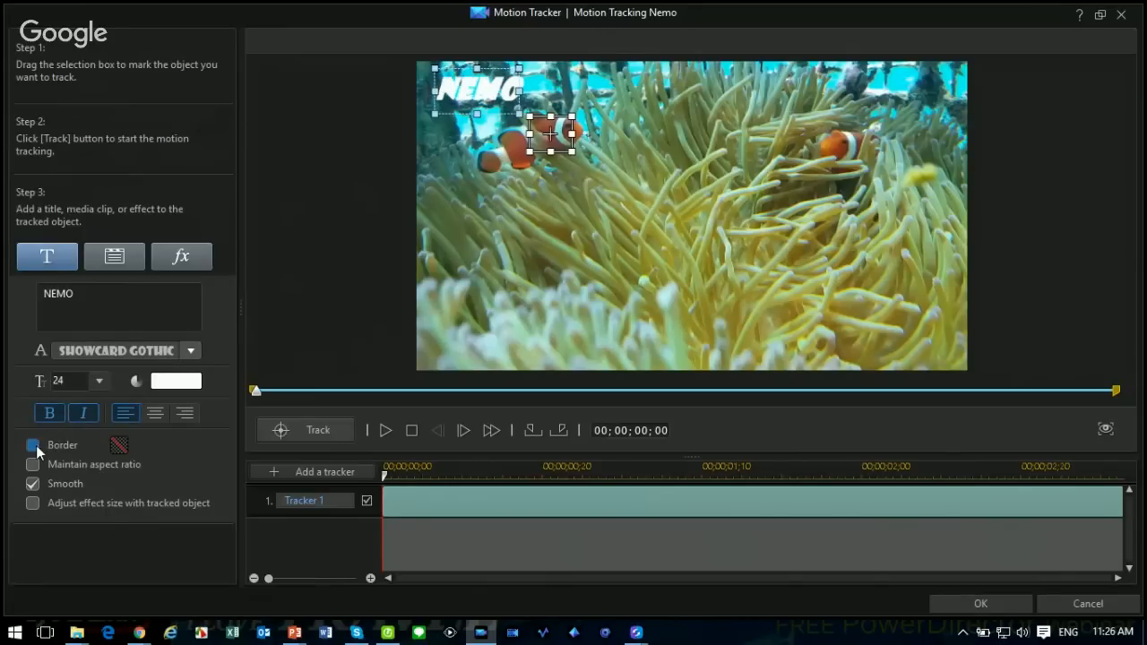
left_click(36, 445)
left_click(121, 447)
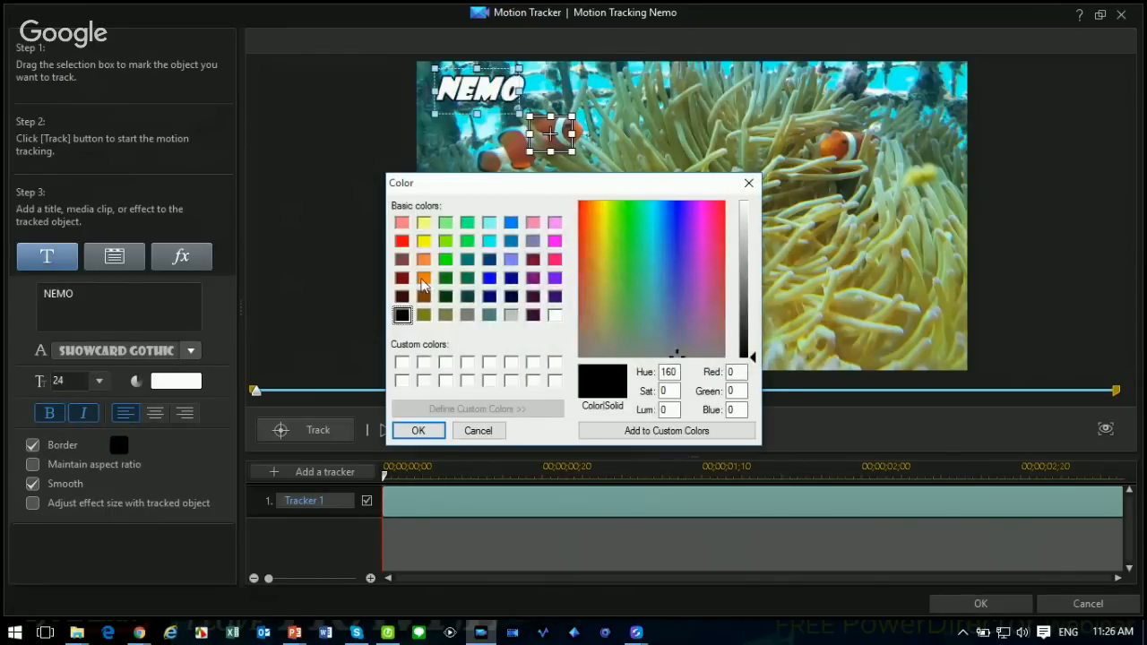
left_click(424, 279)
left_click(417, 430)
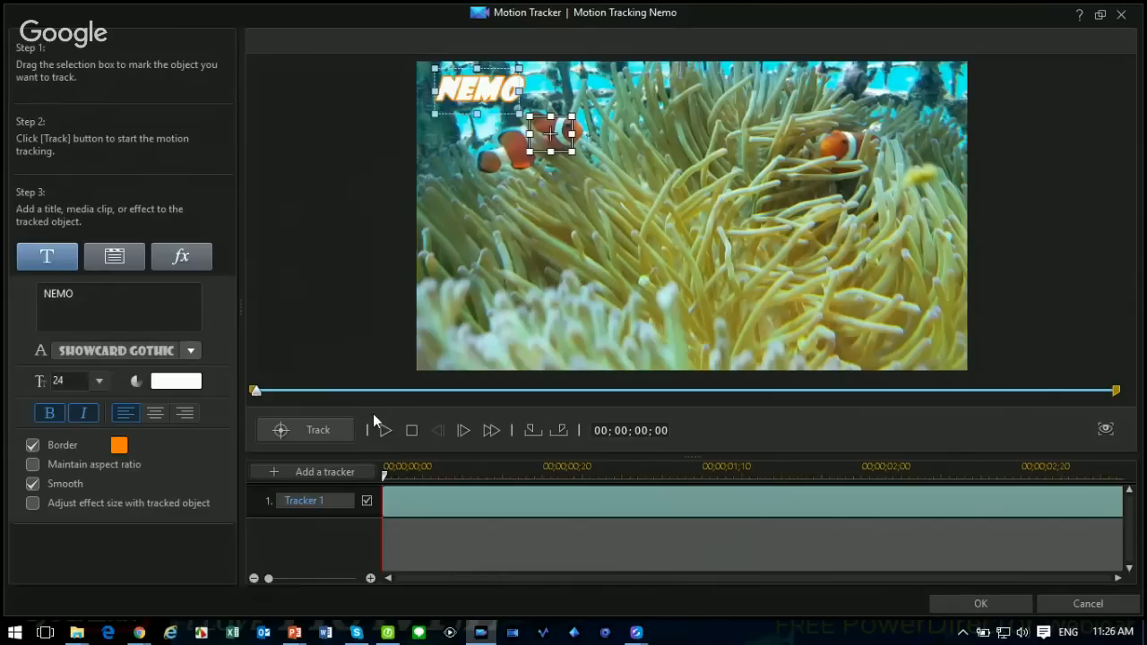
Add a second tracker, fit its box to the head of the clownfish hiding in the anemone, and track it.
left_click(318, 473)
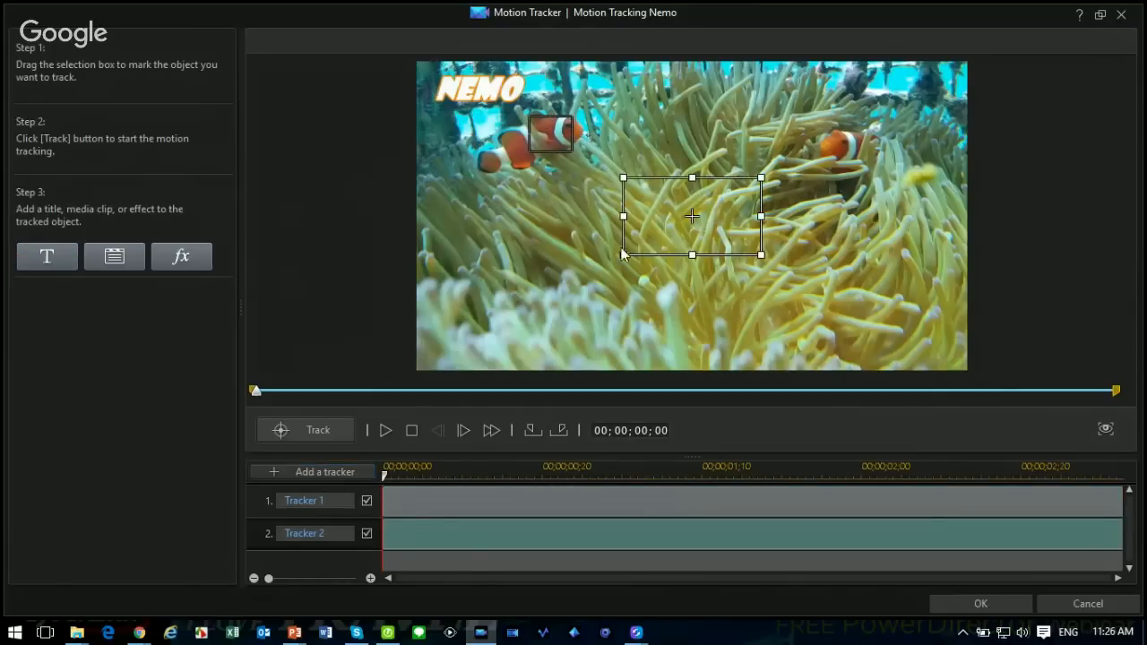
left_click_drag(621, 256, 844, 146)
left_click(327, 430)
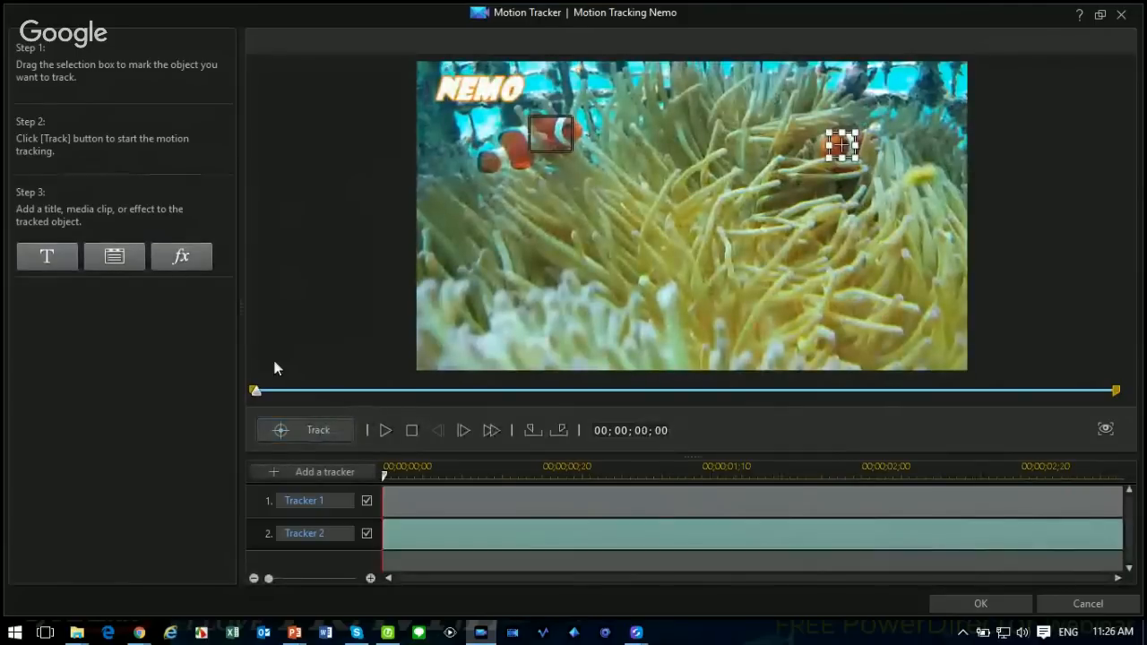
Attach the title MARLIN to Tracker 2, move it just above and beside the hiding clownfish, and make it bold and italic.
left_click(45, 263)
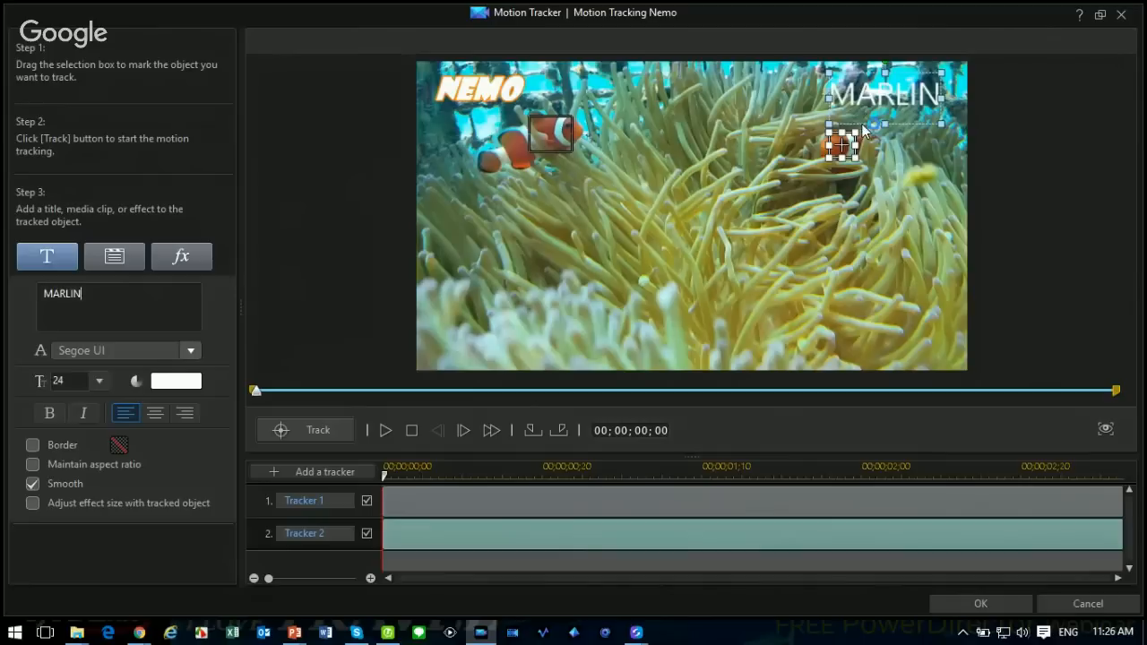
left_click_drag(868, 122, 738, 139)
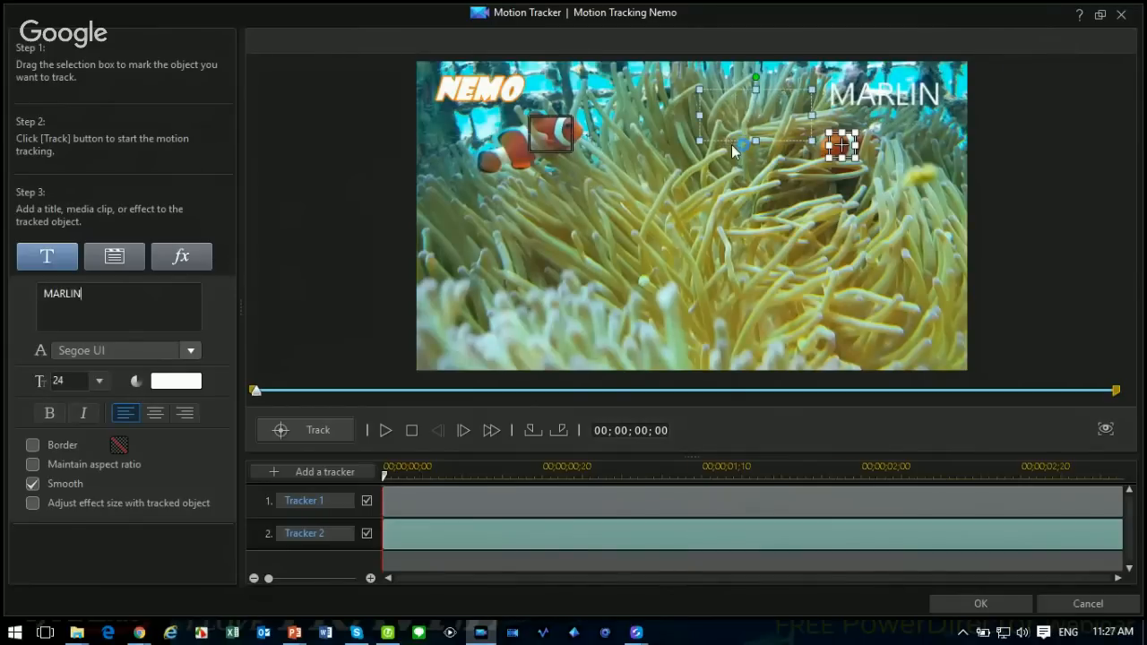
left_click(49, 412)
left_click(86, 413)
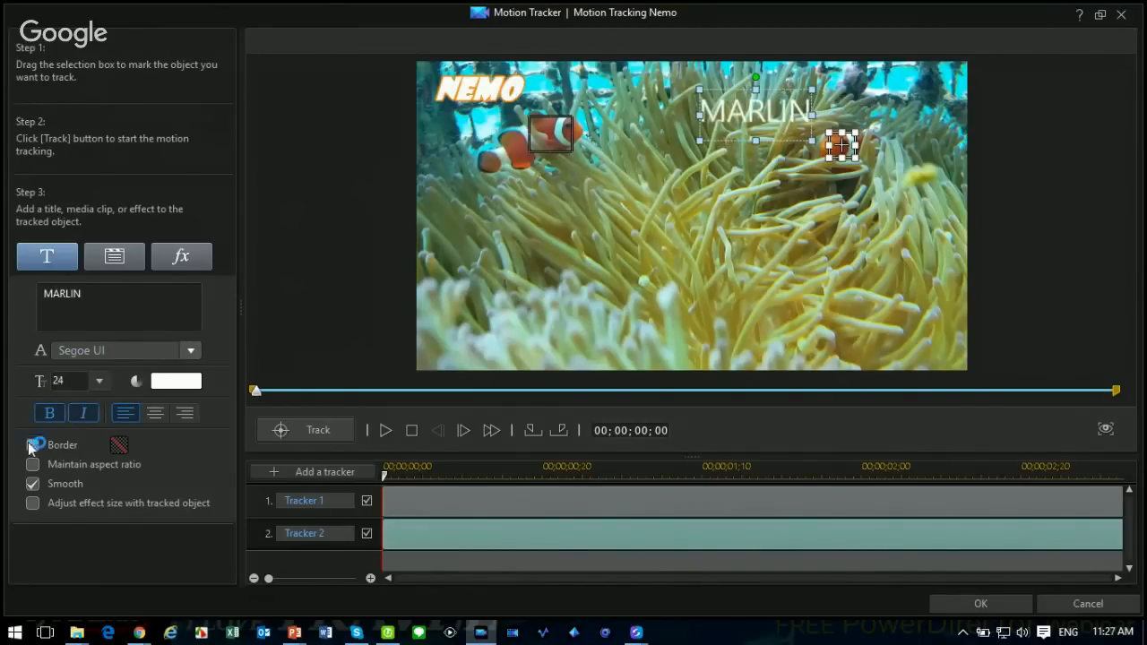
Give the MARLIN title an orange border and set its font to Showcard Gothic.
left_click(31, 445)
left_click(119, 445)
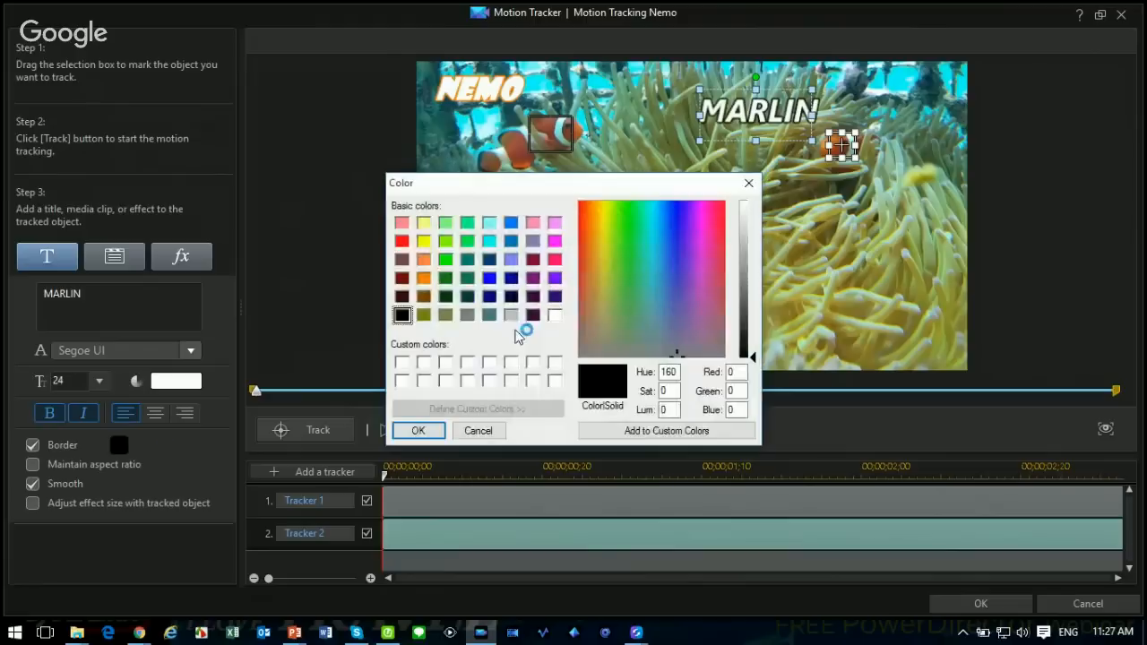
left_click(425, 279)
left_click(417, 430)
left_click(186, 353)
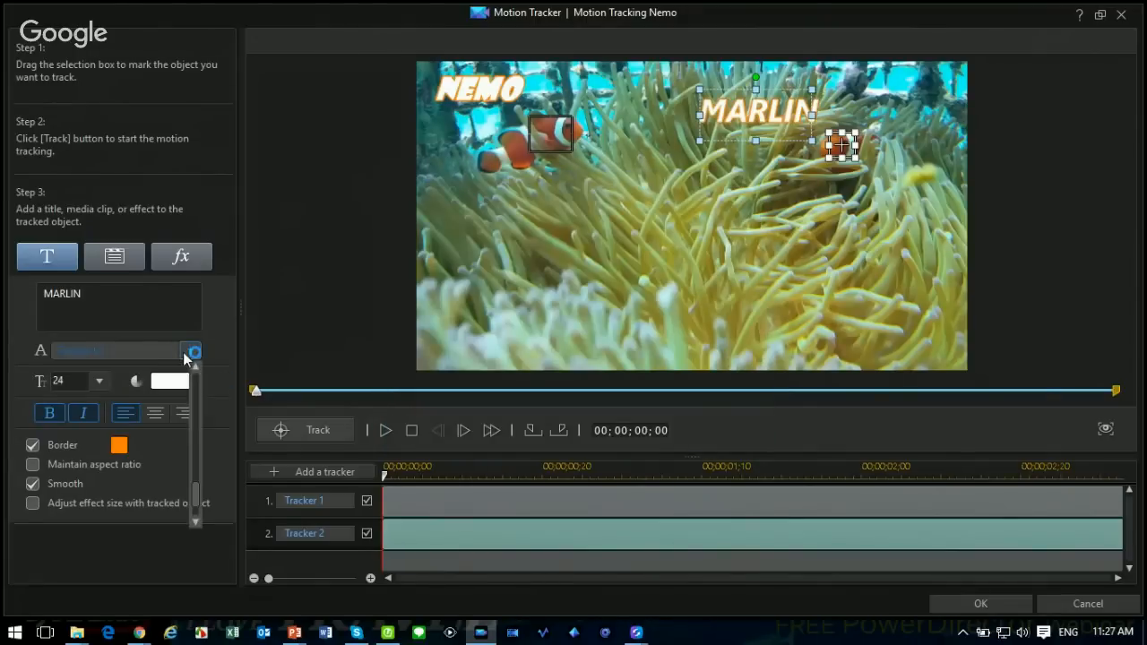
left_click(162, 500)
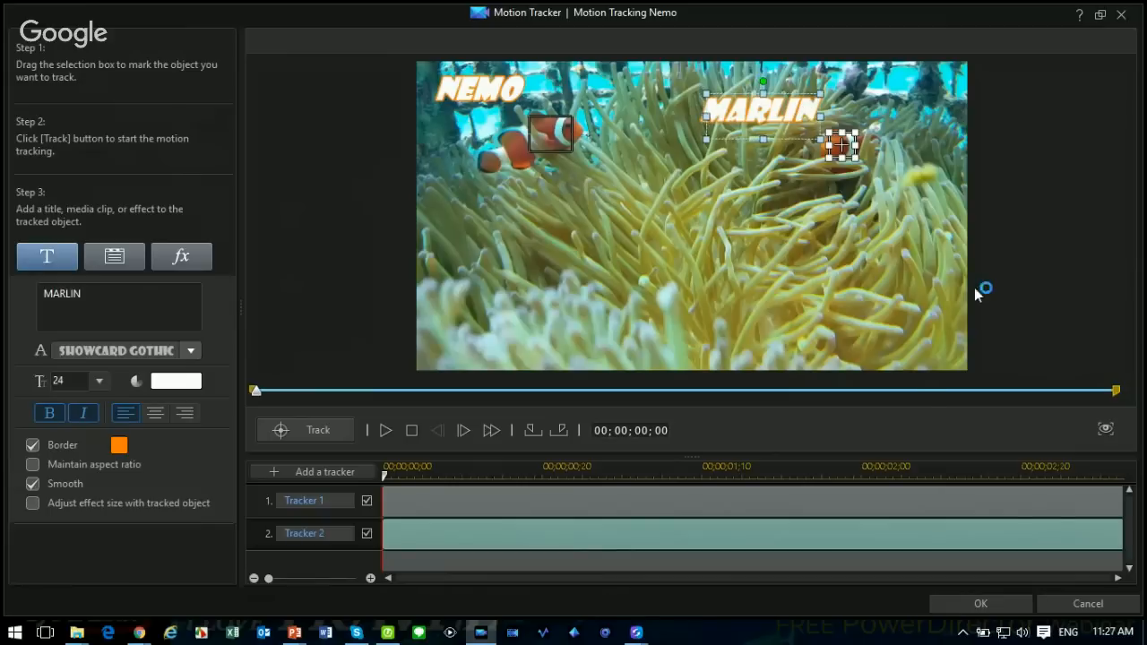
Preview both tracked titles, apply the Motion Tracker result, and check the new NEMO and MARLIN clips on tracks 4 and 5.
left_click(388, 433)
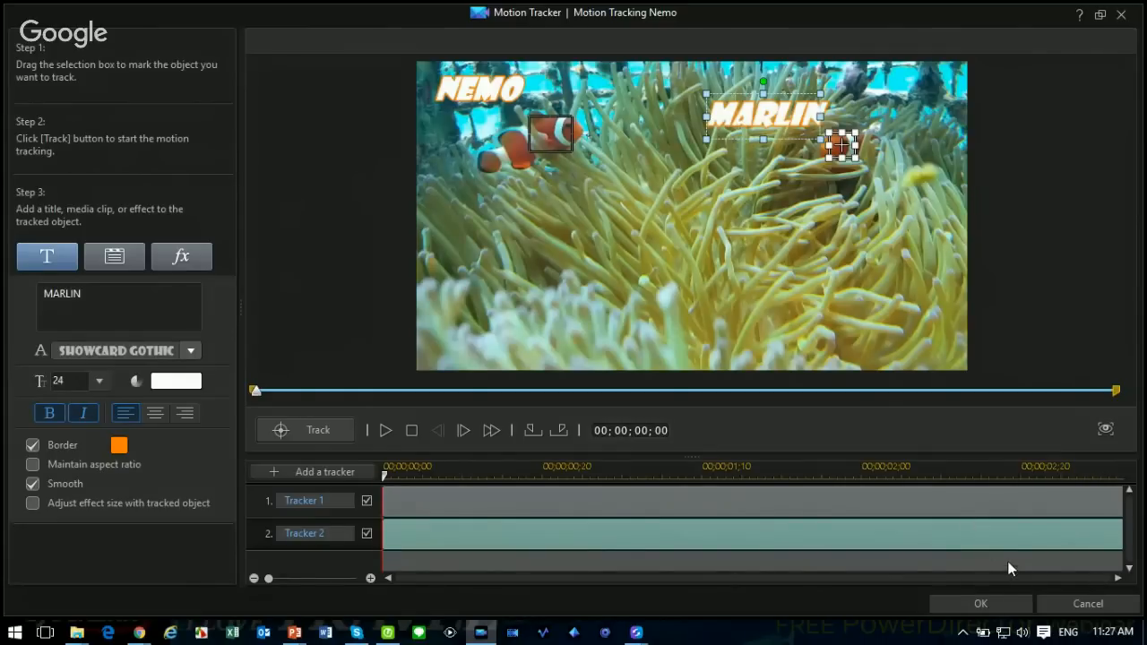
left_click(995, 602)
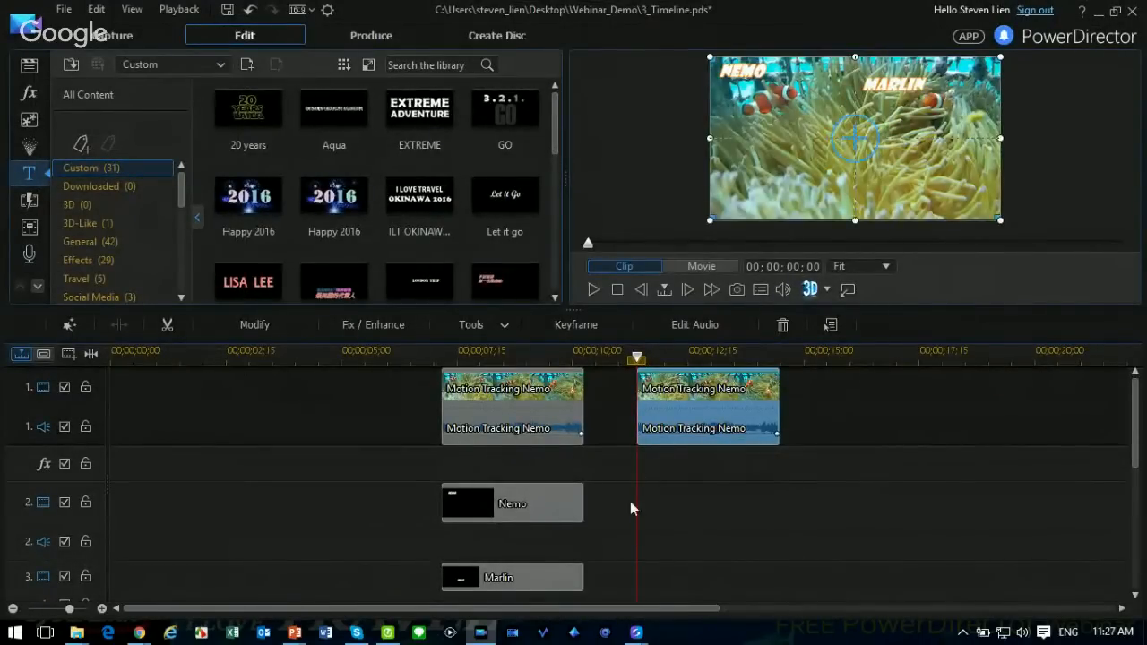
scroll(740, 431, "down", 3)
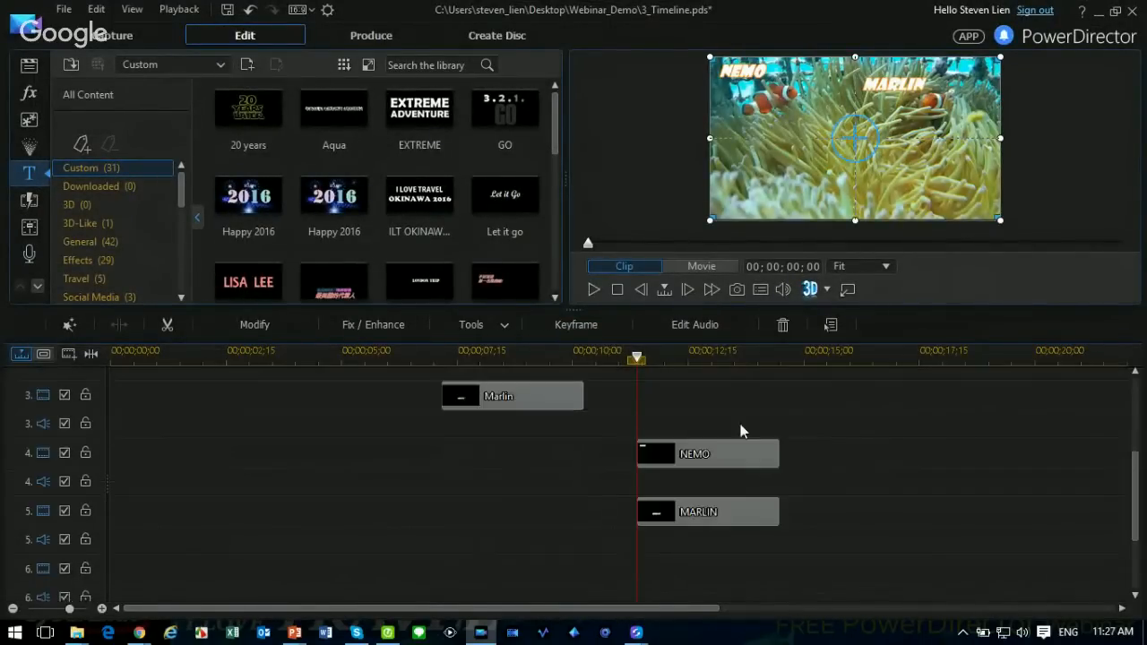
scroll(740, 424, "up", 3)
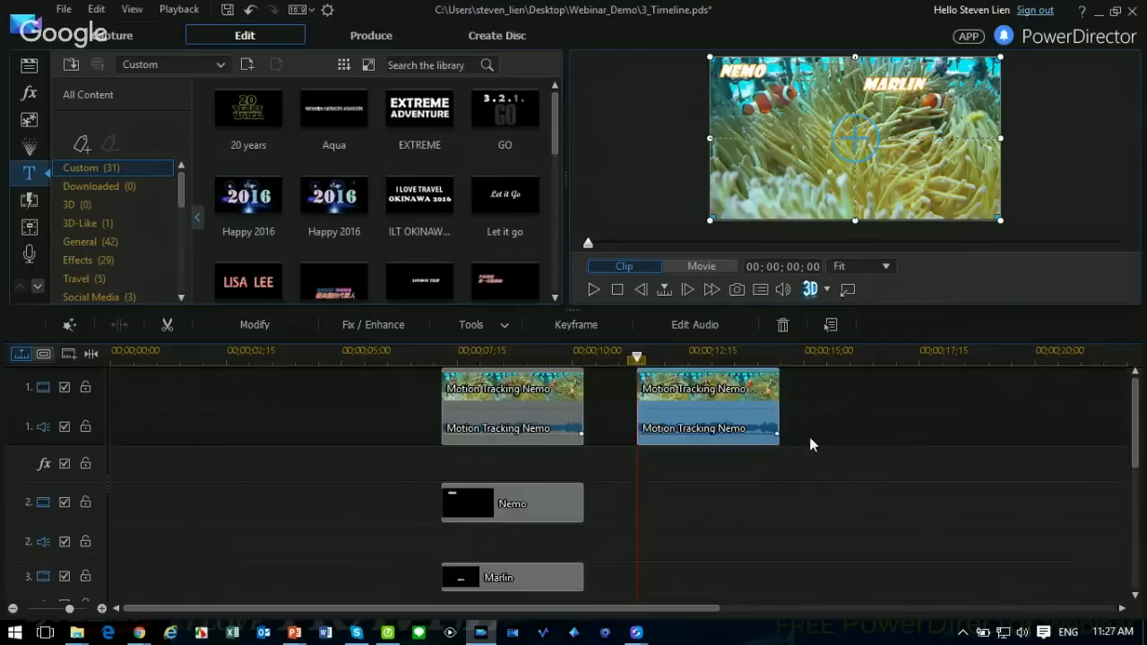
Play the movie briefly from the beginning and close the project without saving the changes.
left_click(595, 291)
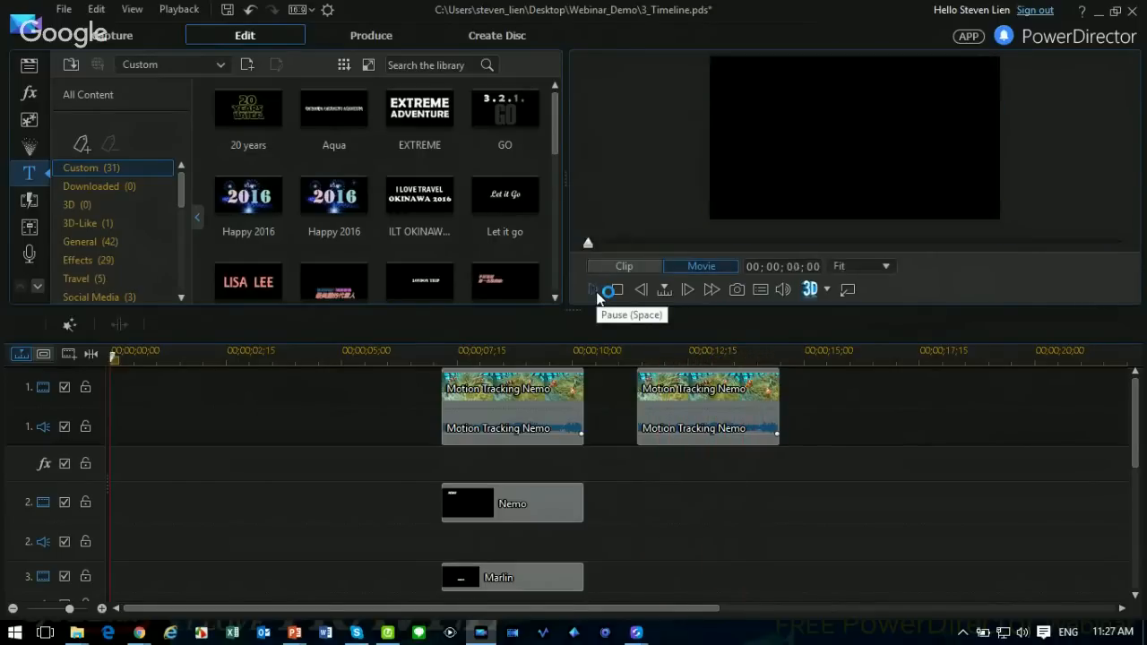
left_click(1133, 12)
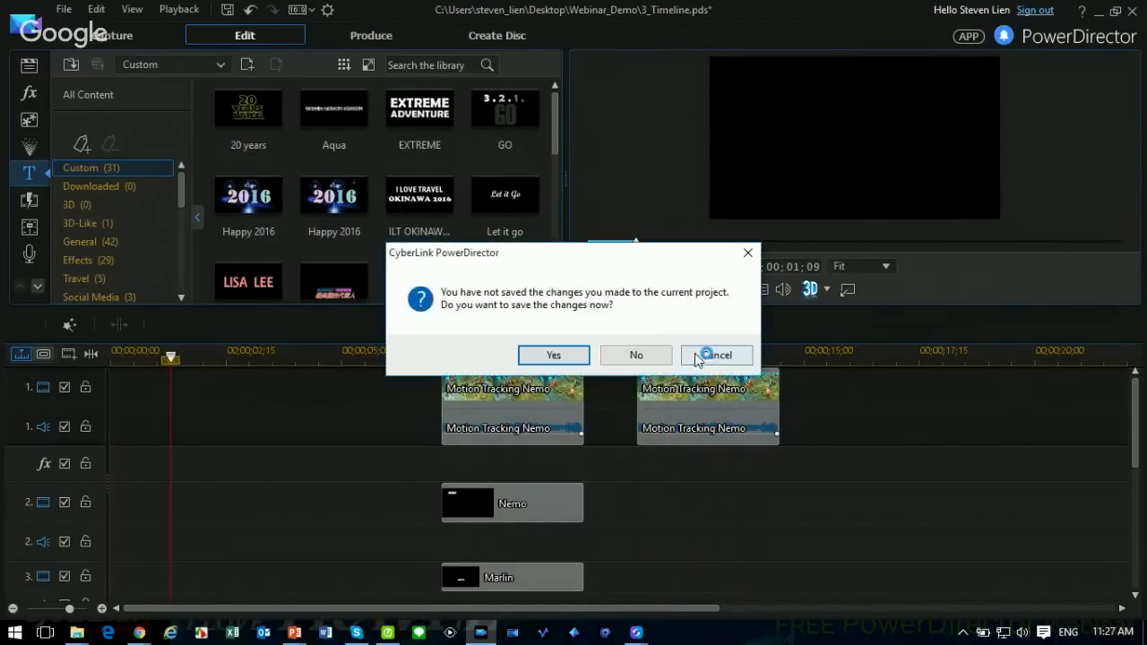
left_click(641, 352)
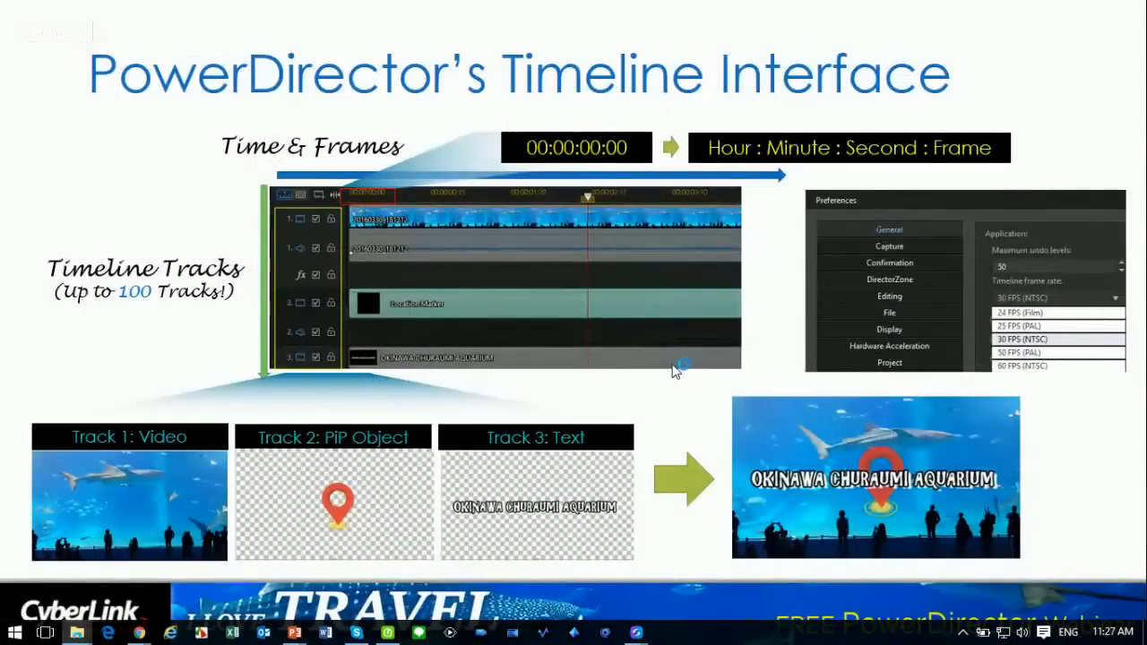
left_click(677, 367)
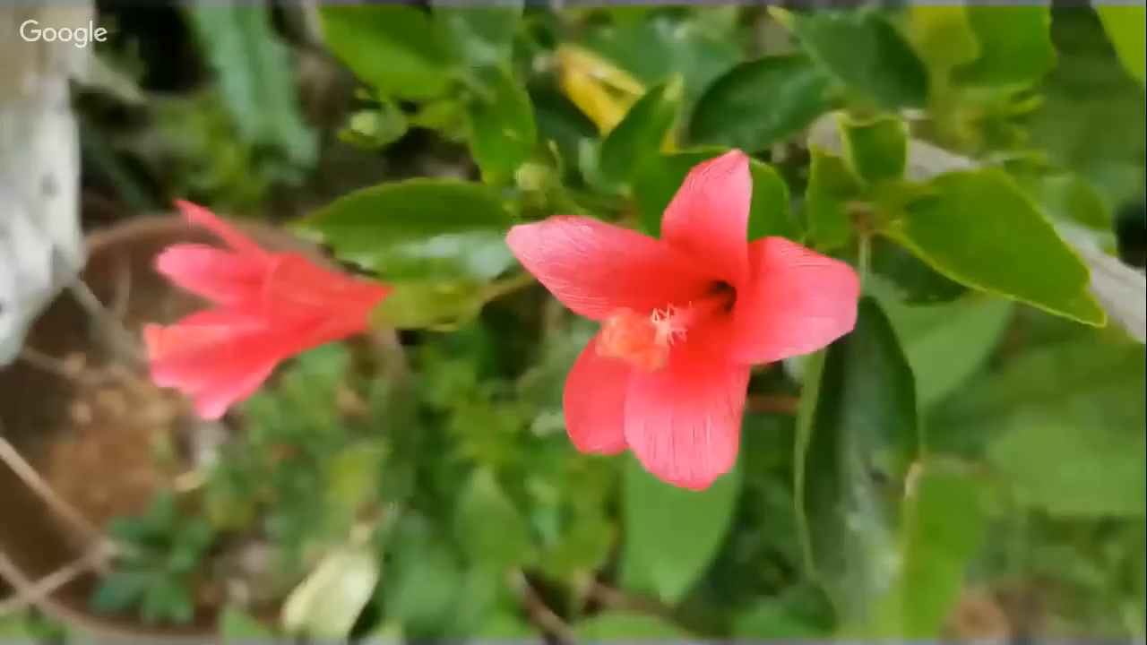
left_click(975, 248)
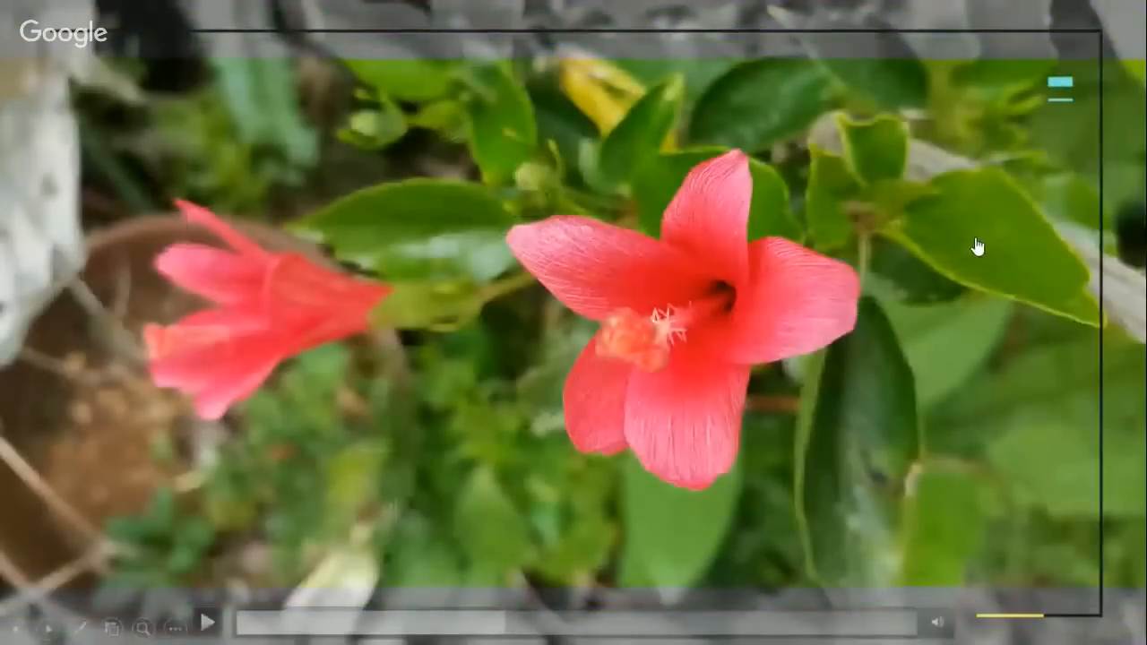
Switch to PowerDirector with the 4_Express_Project.pds project and look over its timeline tracks, returning to track 1.
key("alt+Tab")
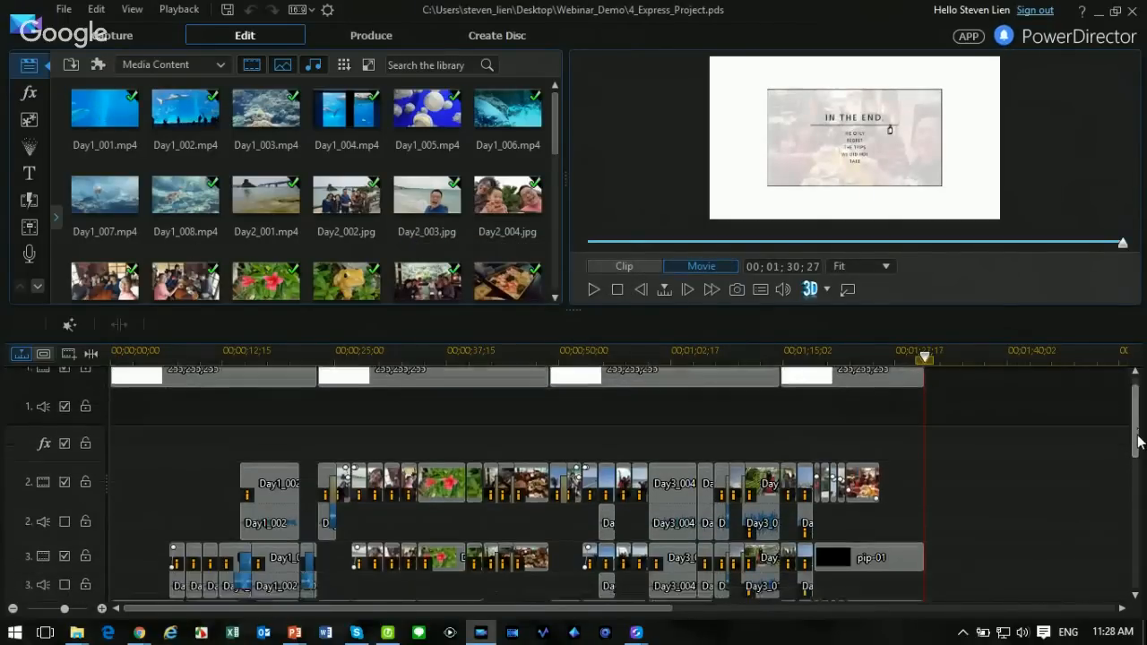
left_click_drag(1134, 385, 1135, 459)
scroll(1134, 459, "up", 5)
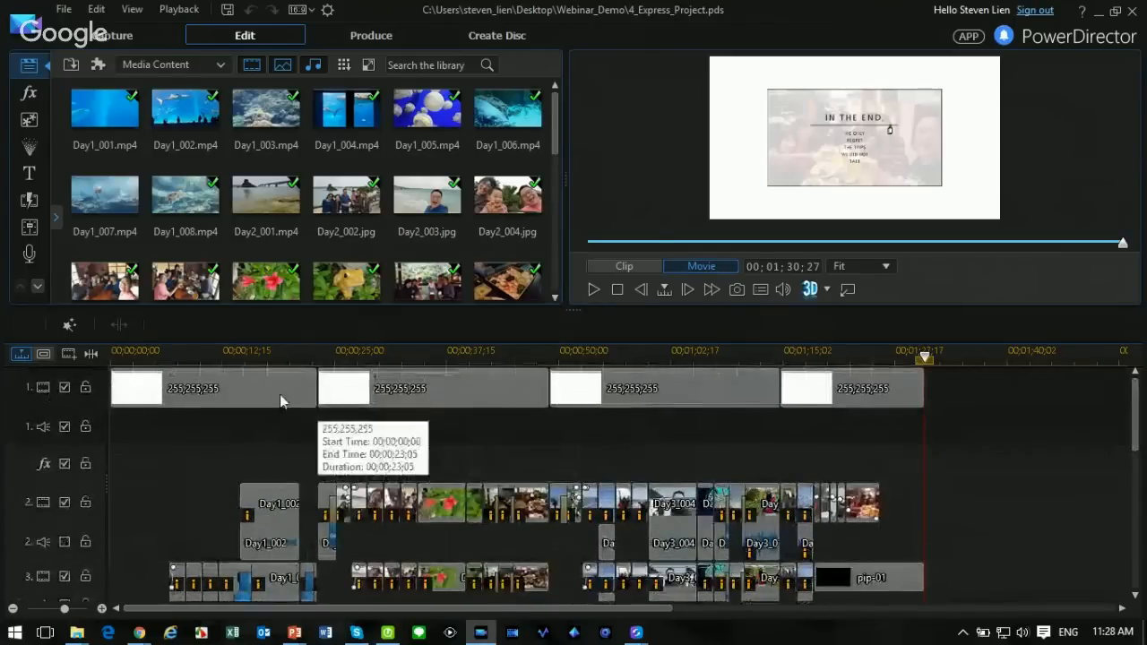
Inspect the first white clip on track 1 at 00;00;16;00 and the media clips on the tracks below it.
left_click(261, 395)
left_click(256, 357)
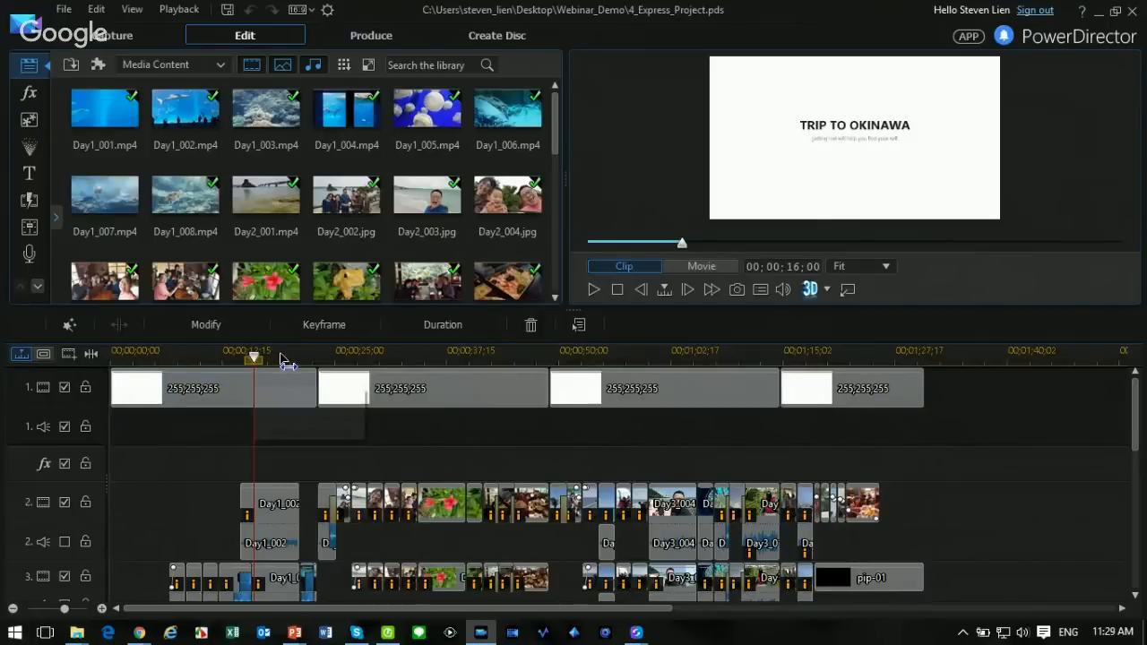
left_click(284, 387)
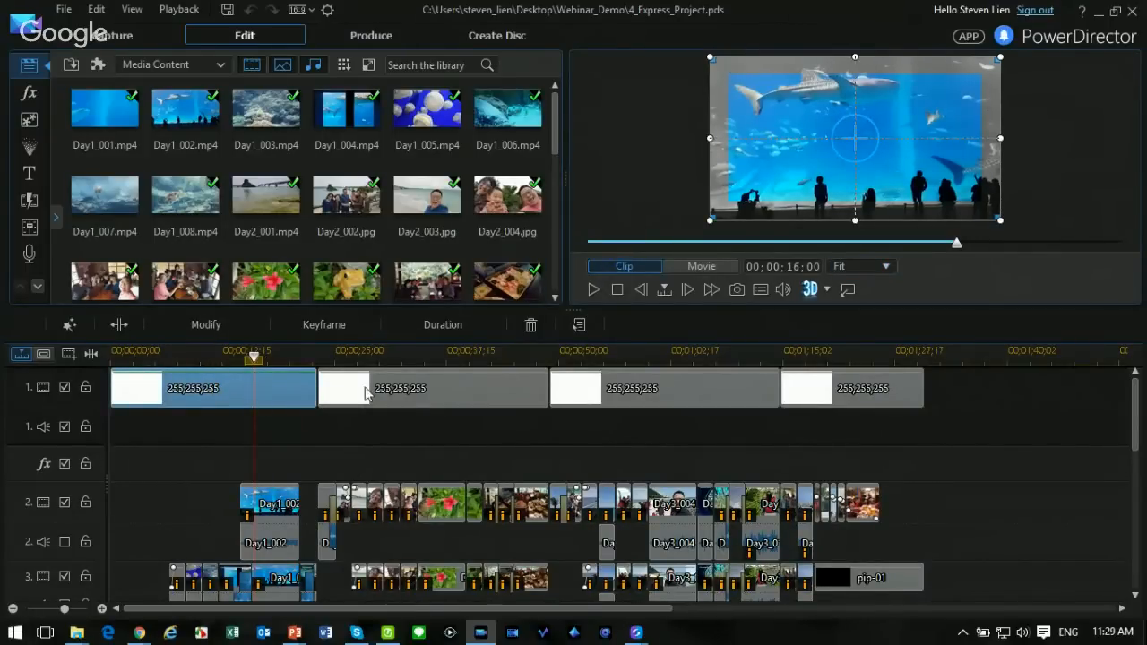
scroll(292, 457, "down", 2)
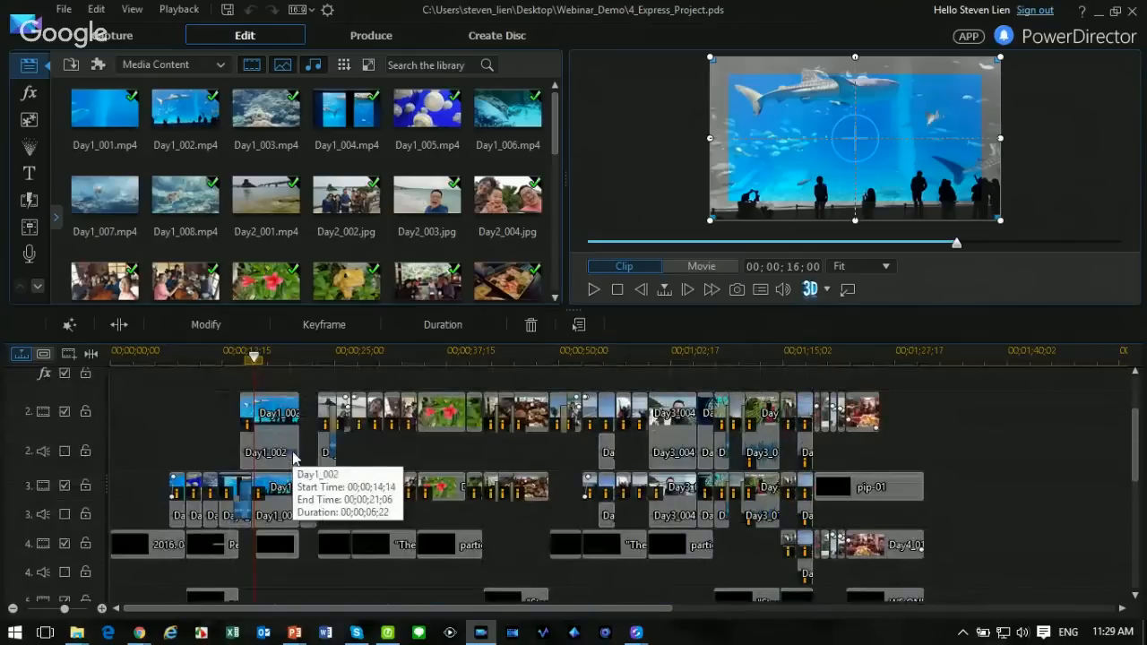
left_click_drag(1133, 452, 1135, 424)
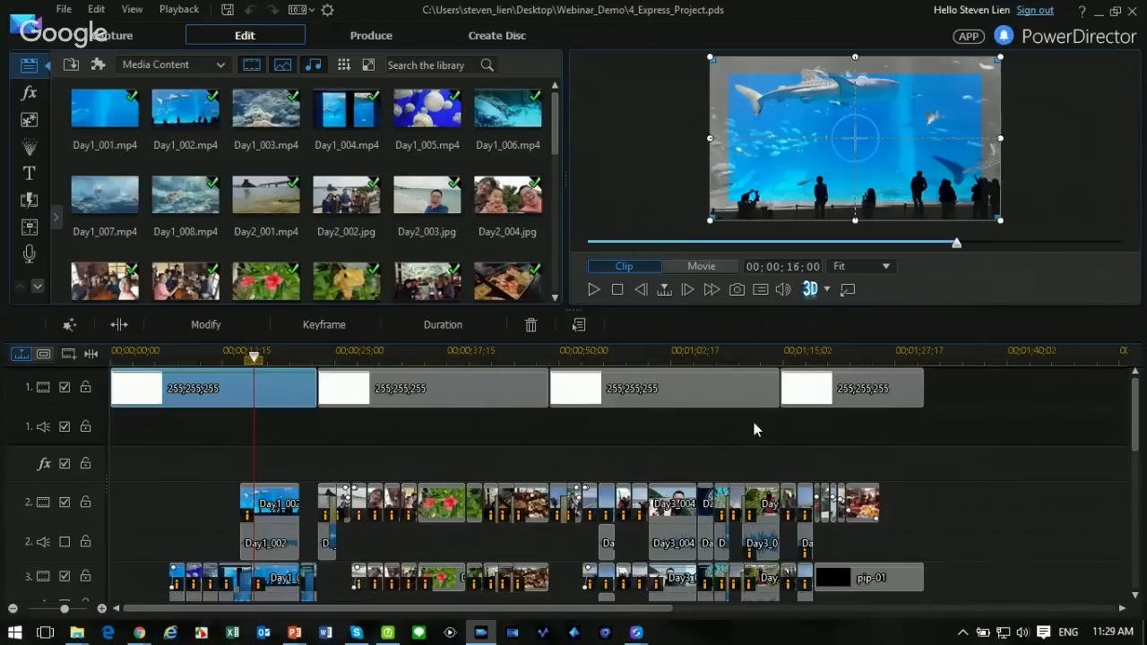
Delete every clip from the timeline so that all tracks are empty.
left_click(996, 380)
key("ctrl+a")
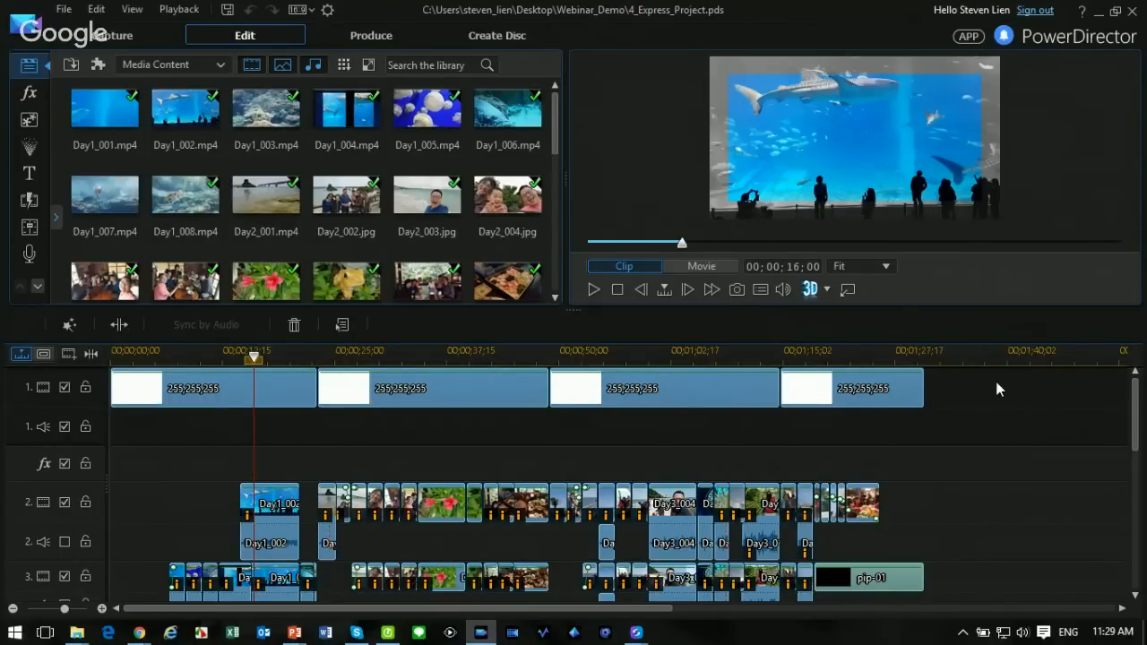
key("ctrl+a")
key("Delete")
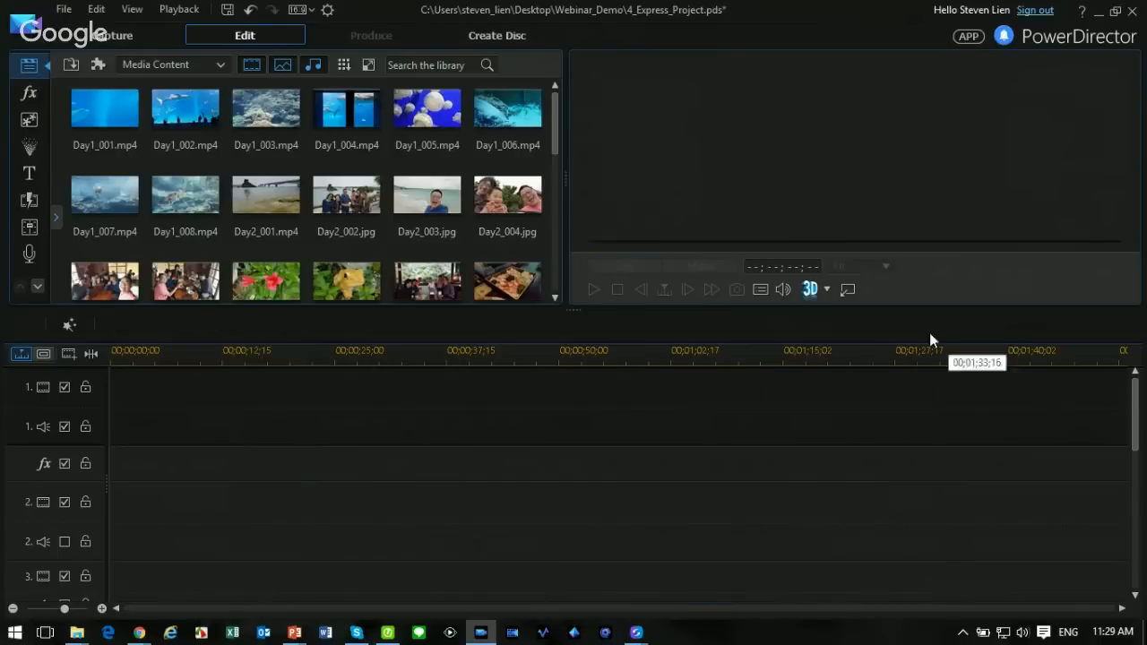
Show the Express Projects templates in the library, widen and heighten the library area, and enlarge its thumbnails.
left_click(220, 65)
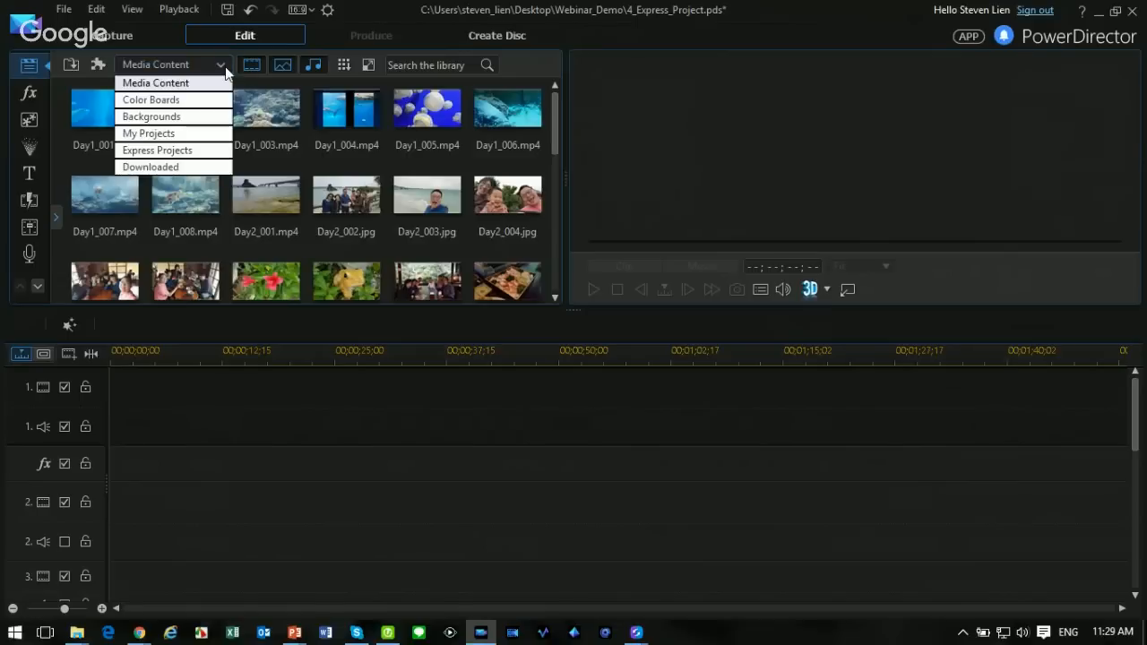
left_click(215, 150)
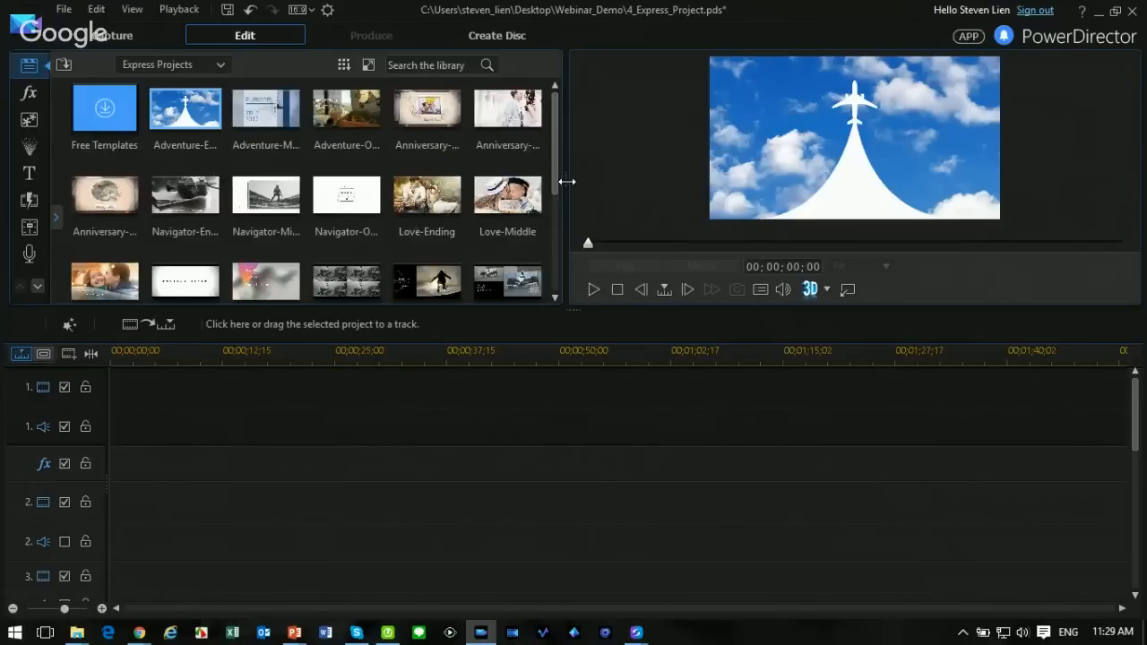
left_click_drag(586, 180, 663, 180)
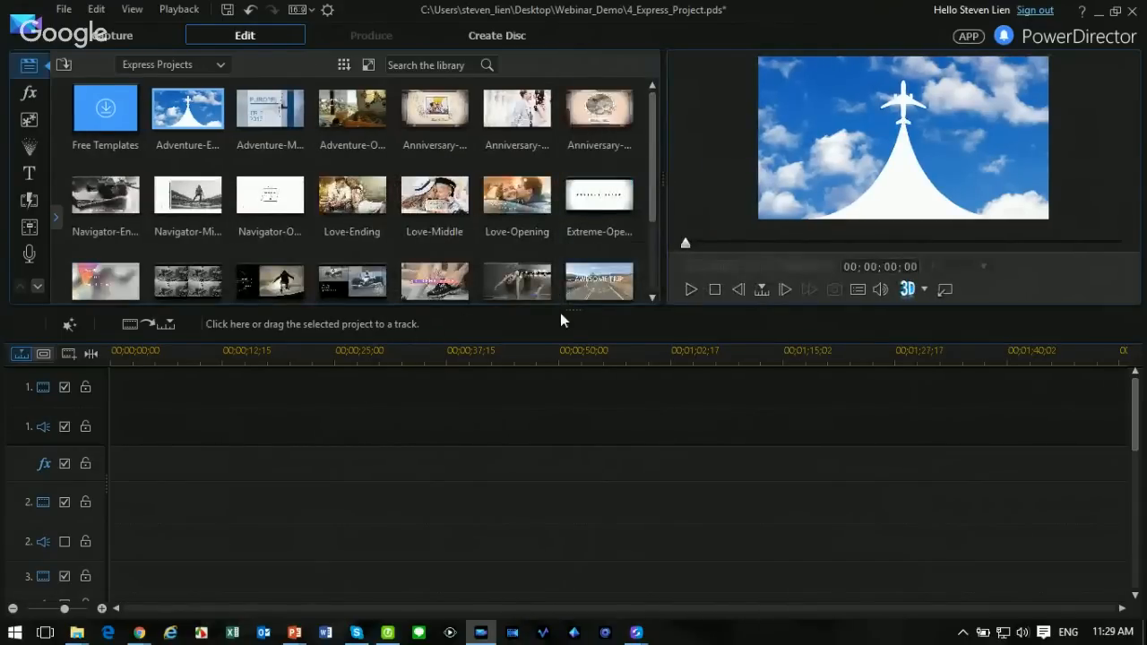
left_click_drag(576, 310, 574, 439)
left_click(373, 70)
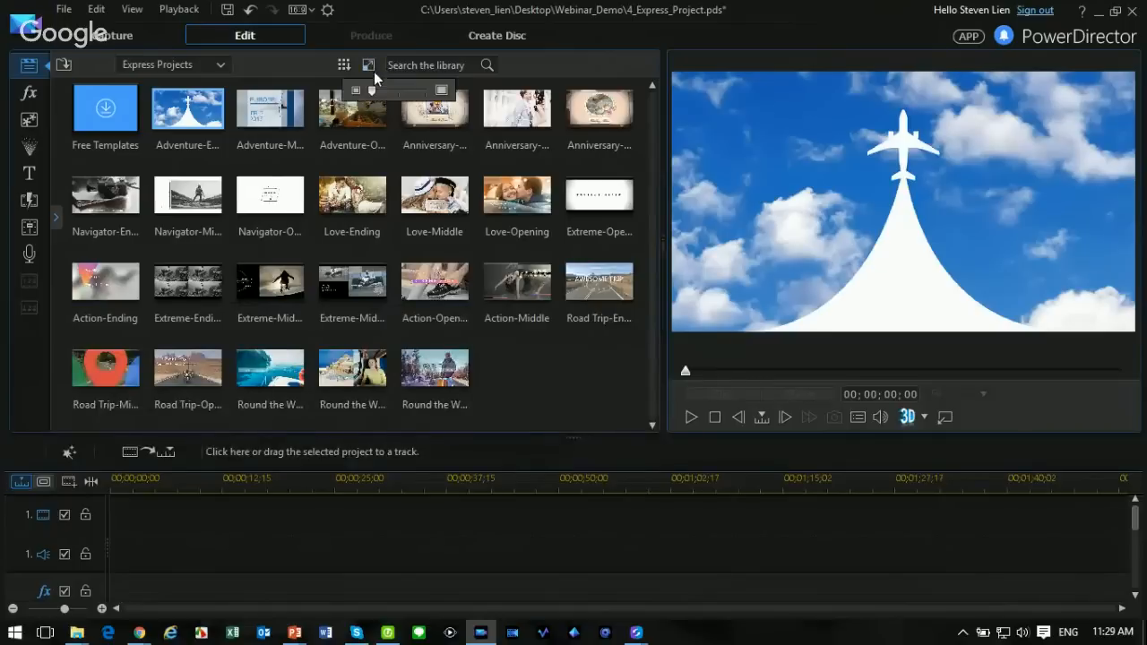
left_click_drag(381, 92, 426, 96)
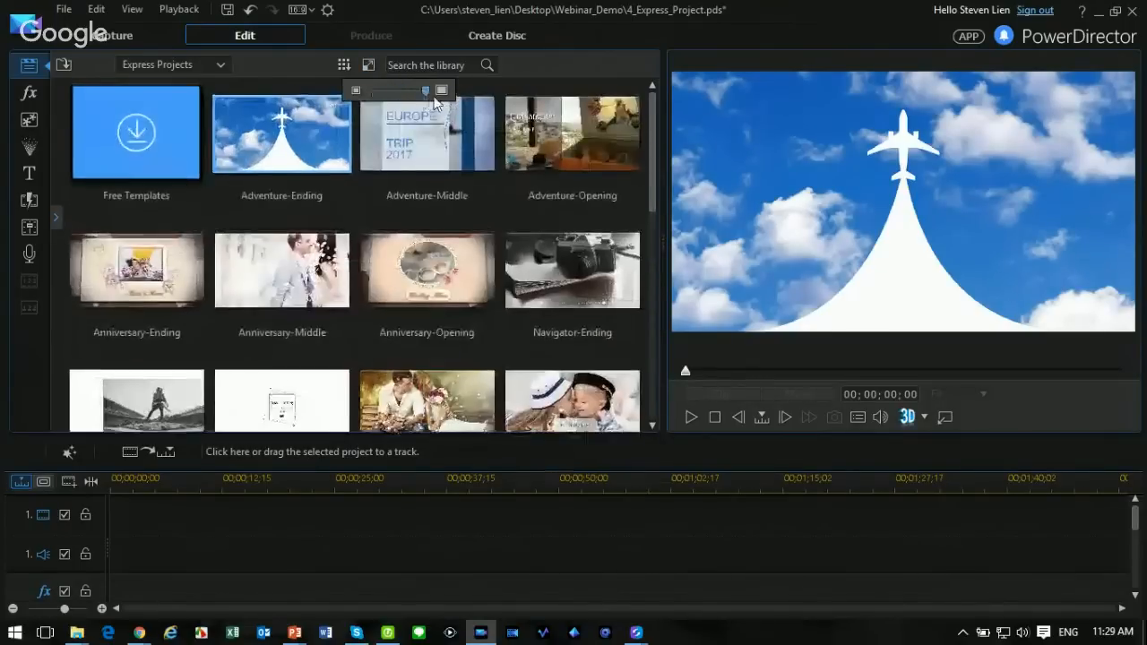
Preview the Adventure-Ending template, stop playback, and look at the Anniversary-Opening template.
left_click(311, 179)
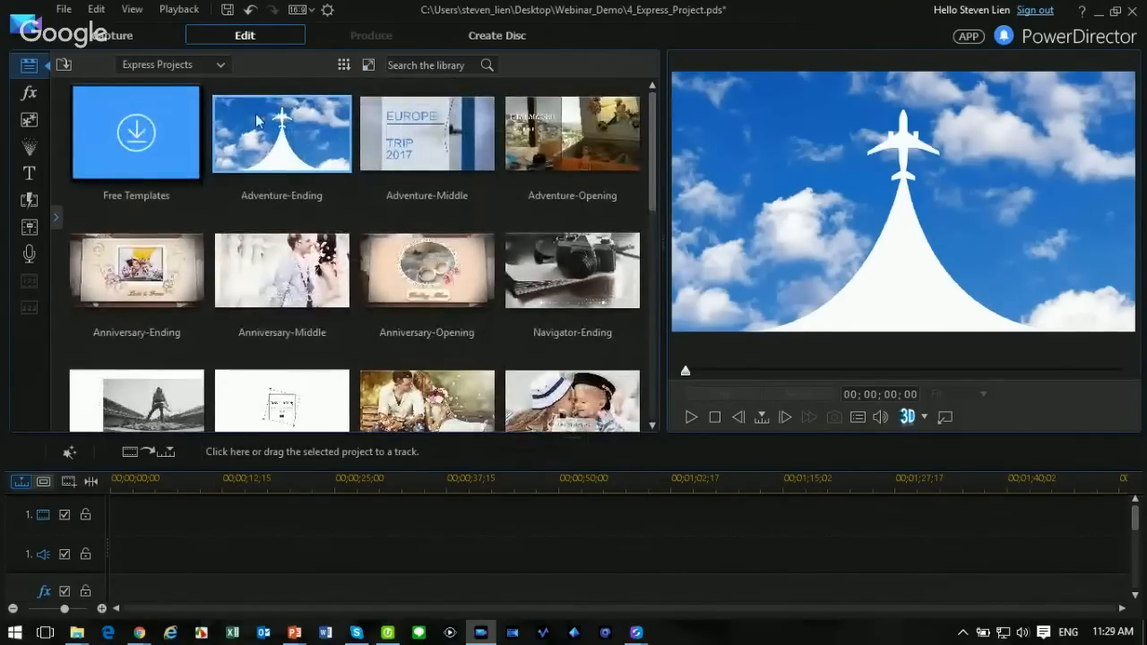
left_click(692, 418)
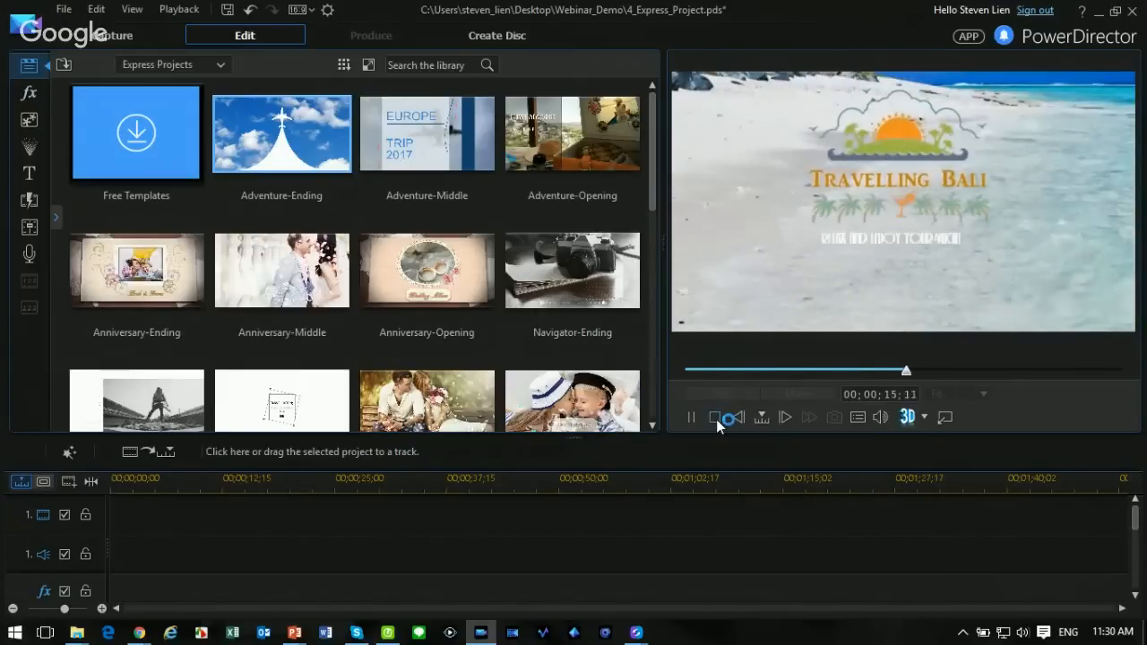
left_click(715, 417)
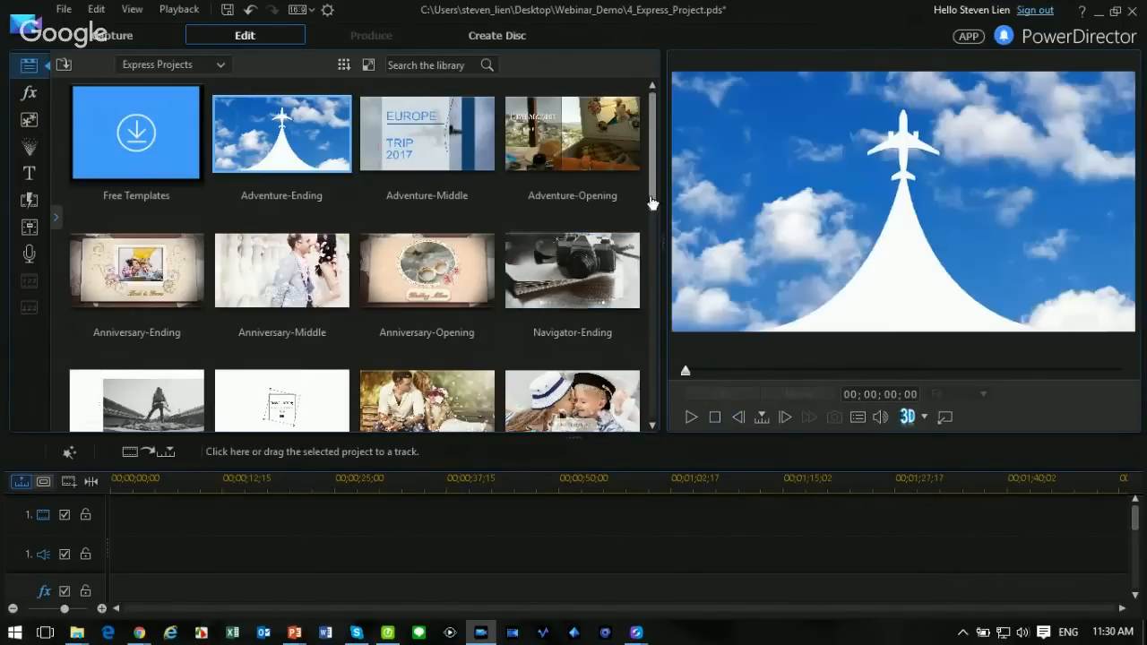
left_click_drag(654, 198, 673, 112)
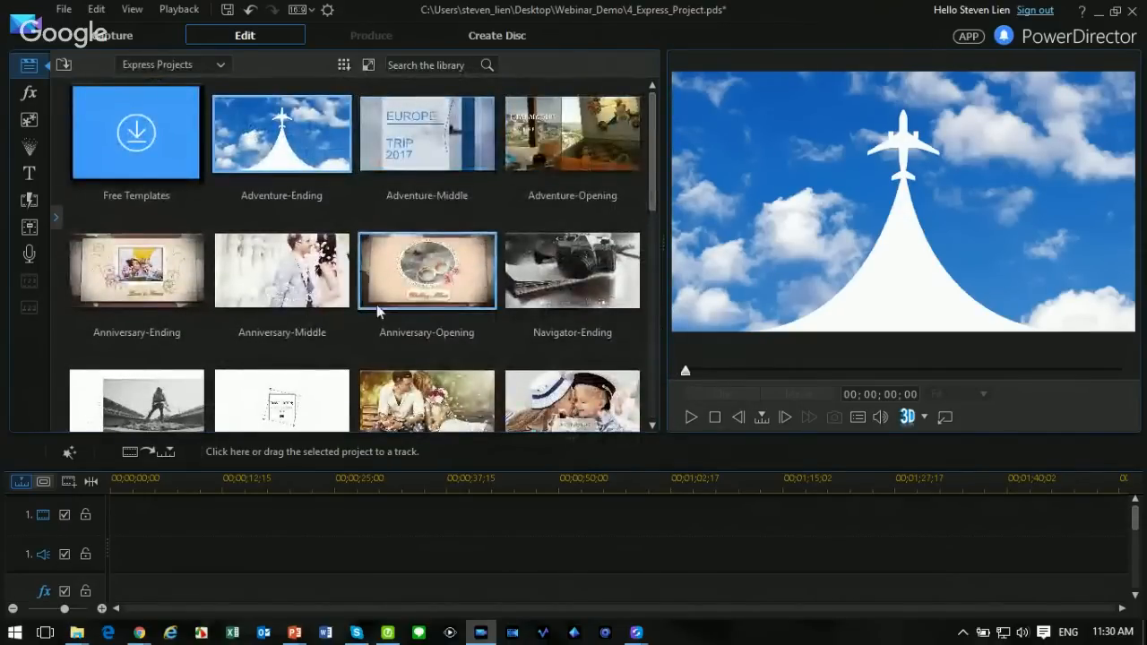
left_click(414, 297)
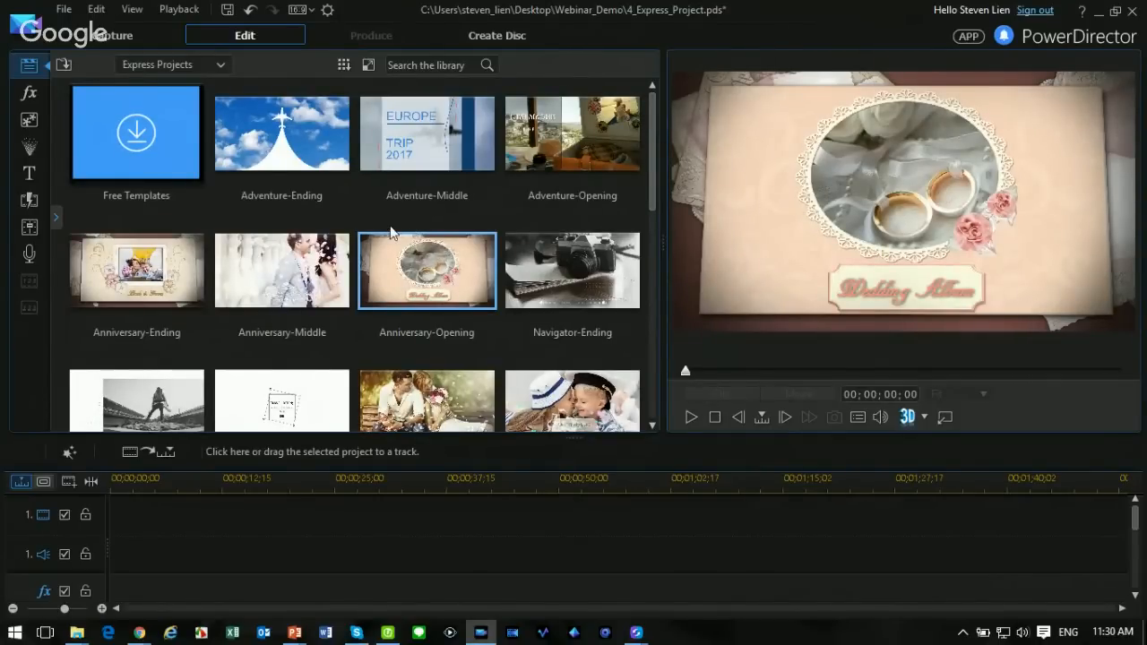
Find the Action-Opening template and play its preview for a few seconds.
scroll(394, 246, "down", 5)
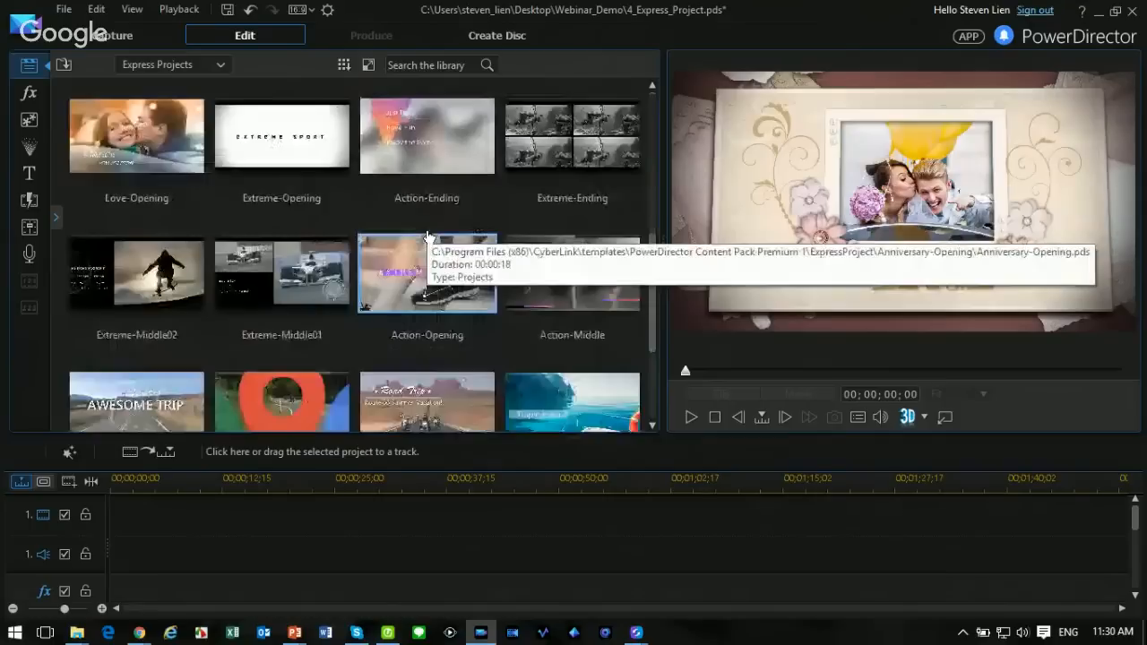
left_click(458, 280)
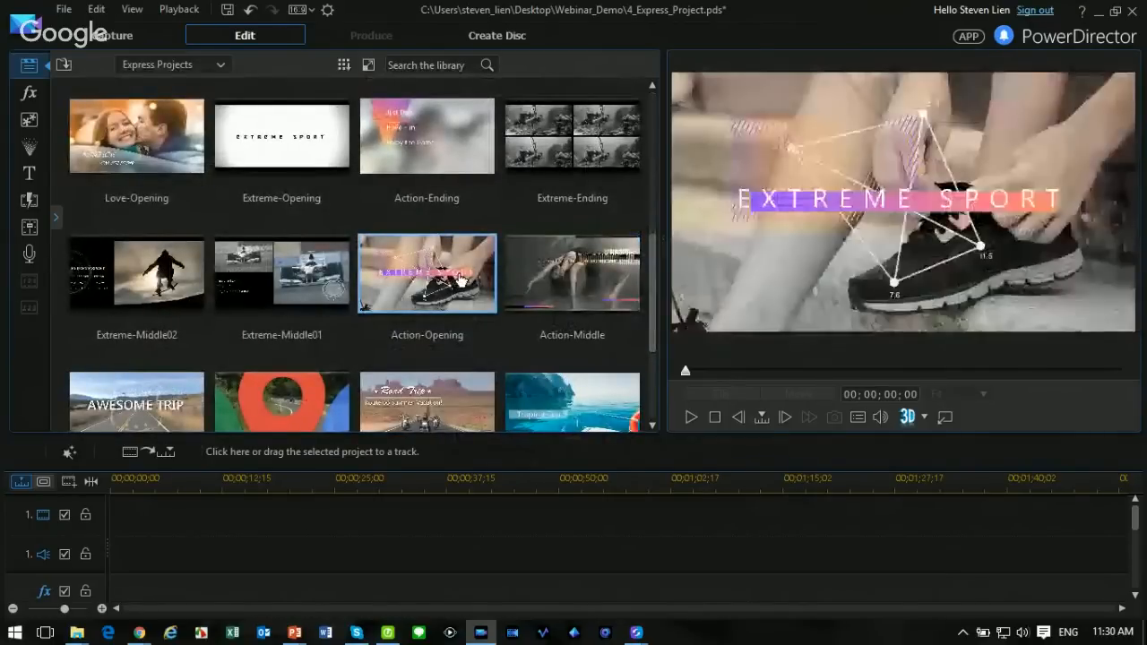
left_click(690, 413)
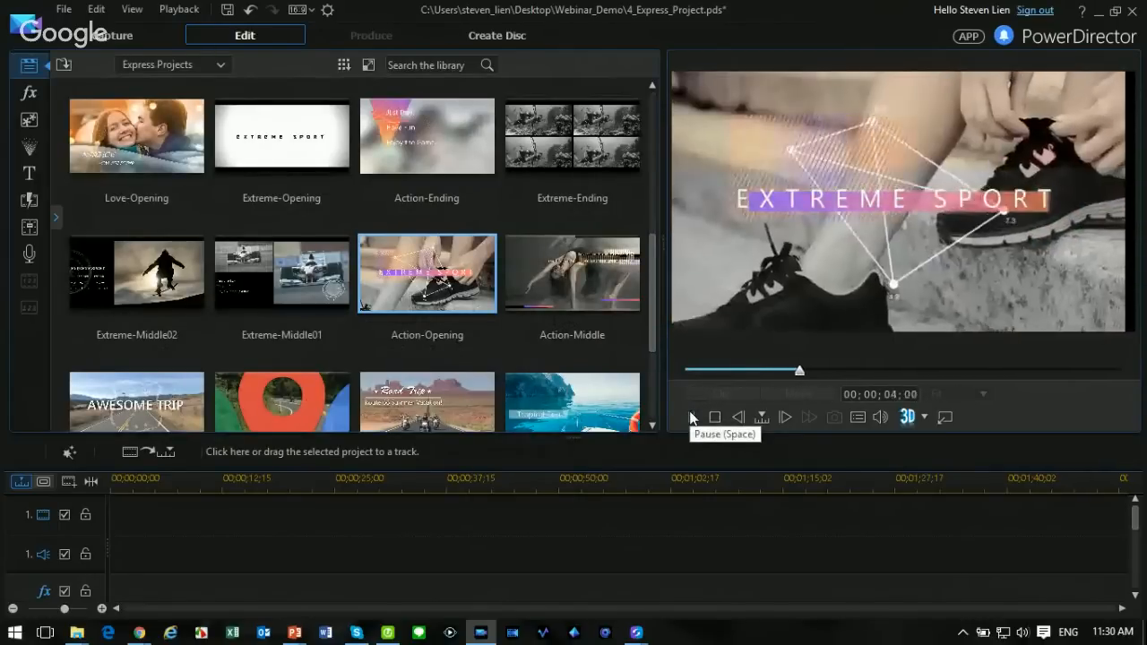
left_click(690, 414)
Browse the remaining Express Project templates and play part of the Navigator-Opening preview.
scroll(403, 278, "down", 3)
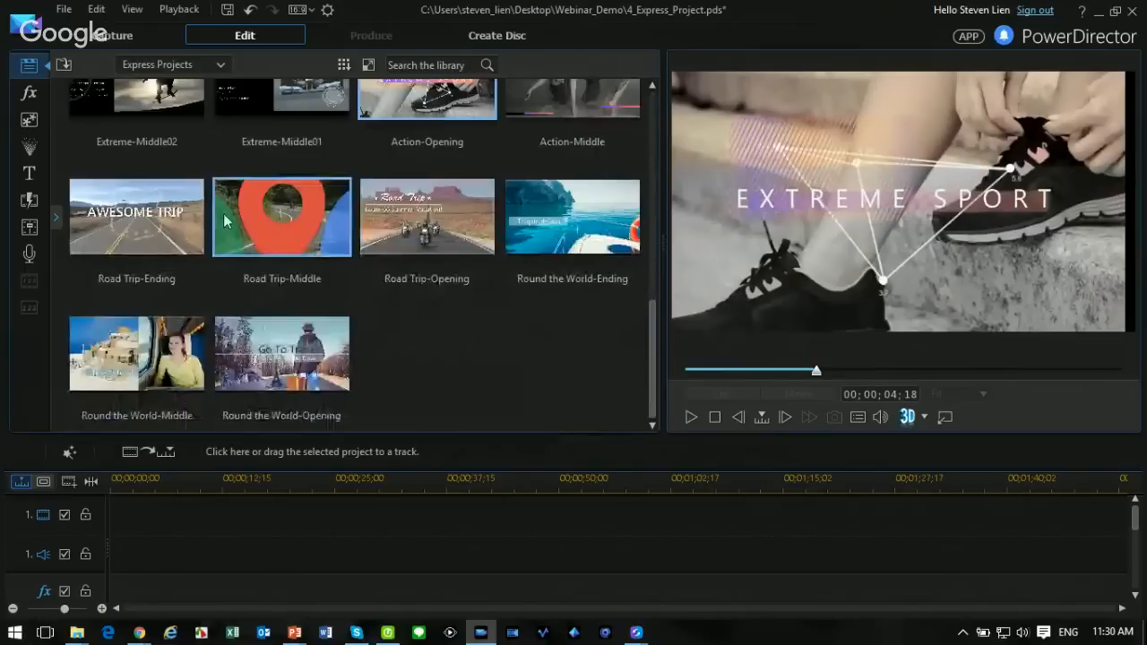
scroll(448, 251, "up", 5)
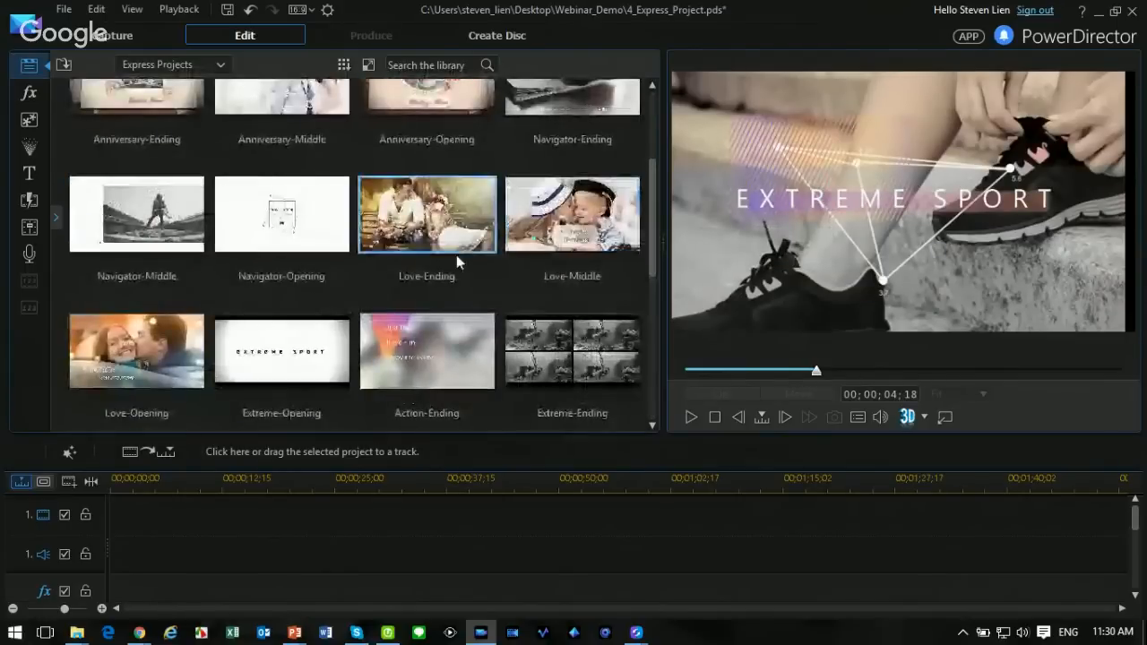
left_click(323, 233)
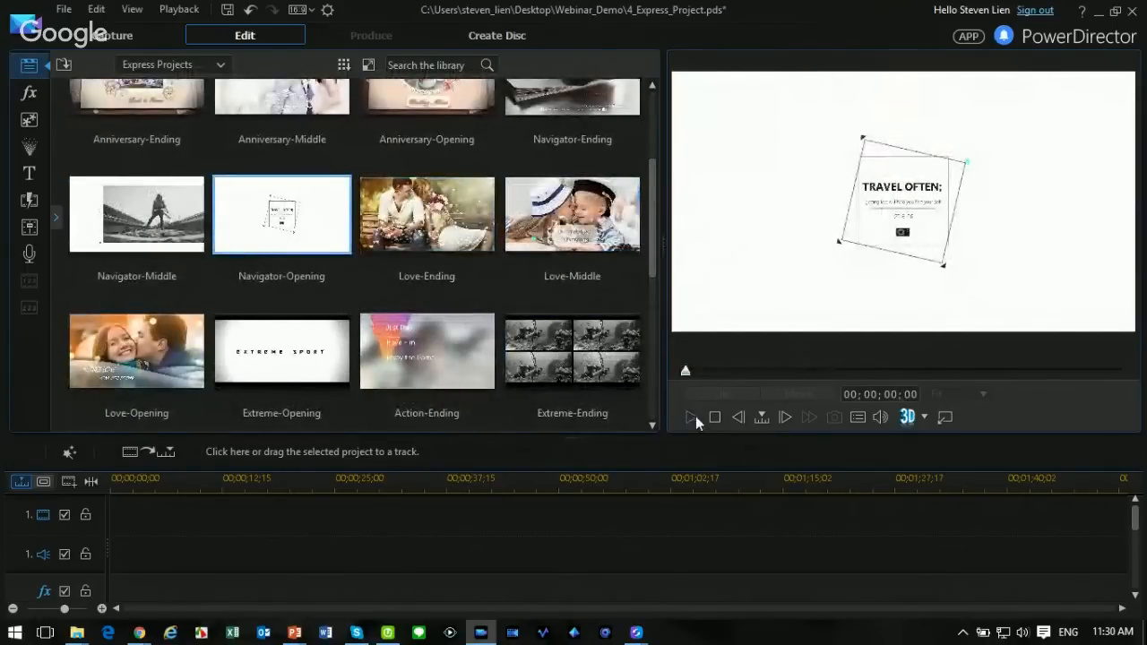
left_click(695, 418)
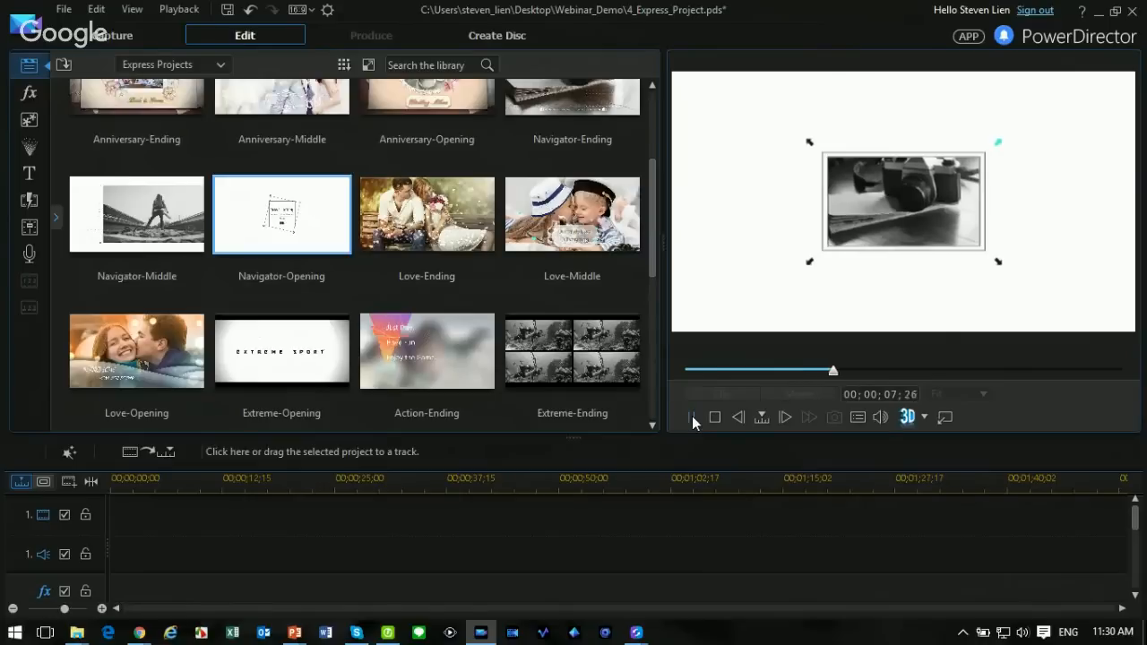
left_click(691, 416)
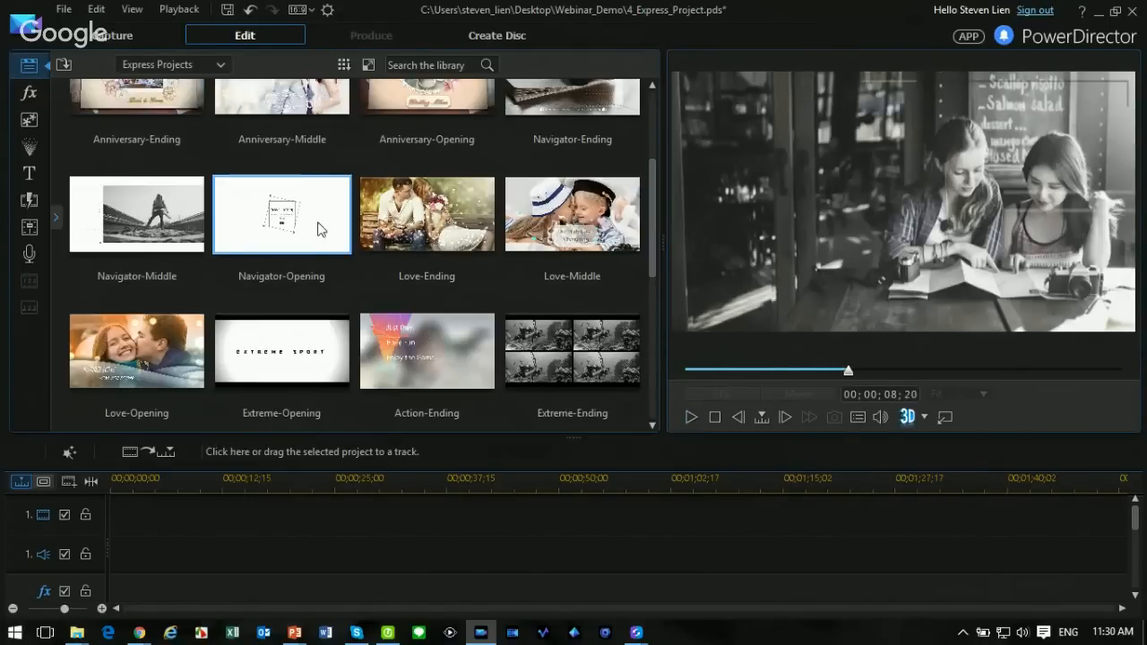
Place the Navigator-Opening, Navigator-Middle and Navigator-Ending templates one after another on track 1 from the start of the timeline.
left_click_drag(587, 436, 573, 368)
scroll(295, 182, "up", 1)
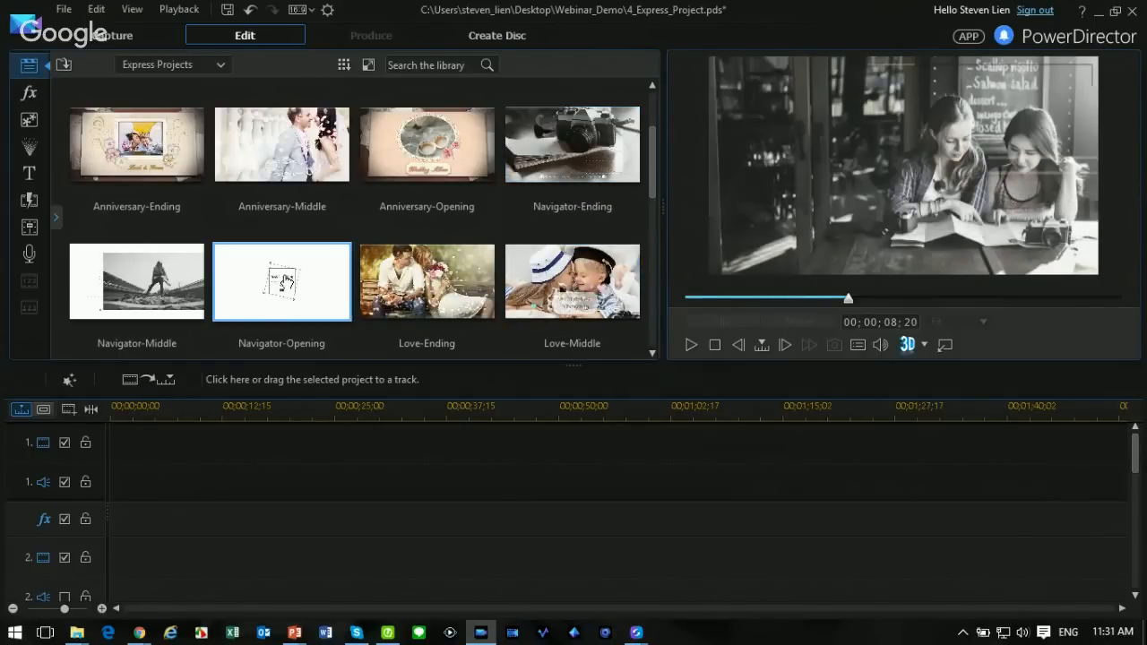
left_click_drag(285, 279, 92, 424)
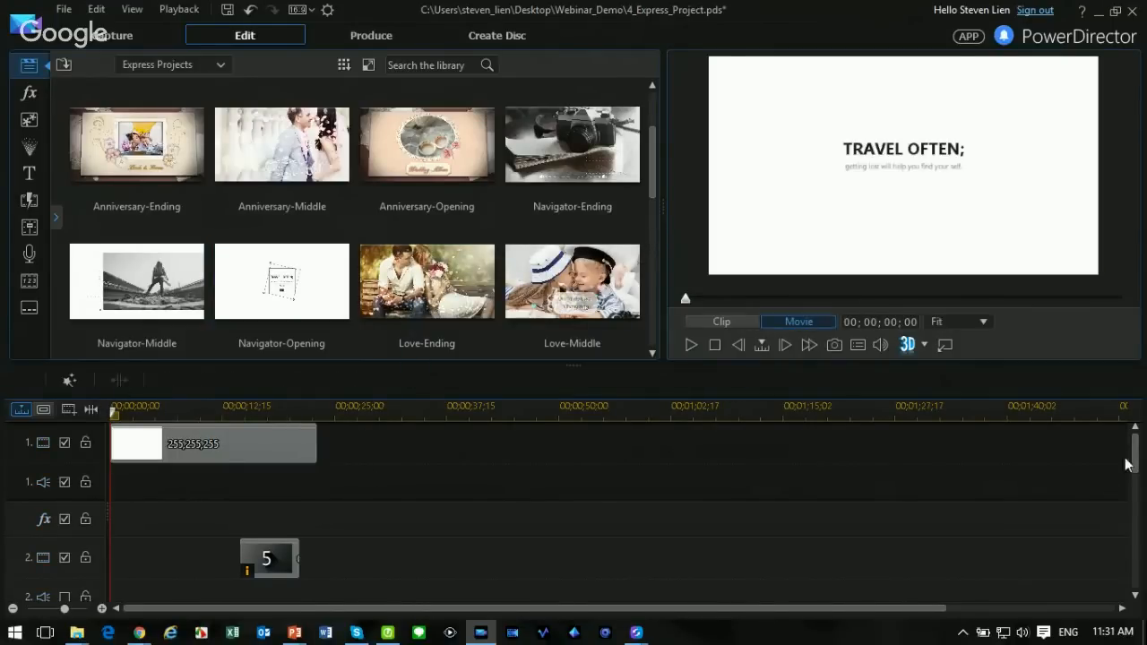
mouse_move(1126, 461)
left_mouse_down()
mouse_move(1136, 511)
mouse_move(1135, 445)
left_mouse_up()
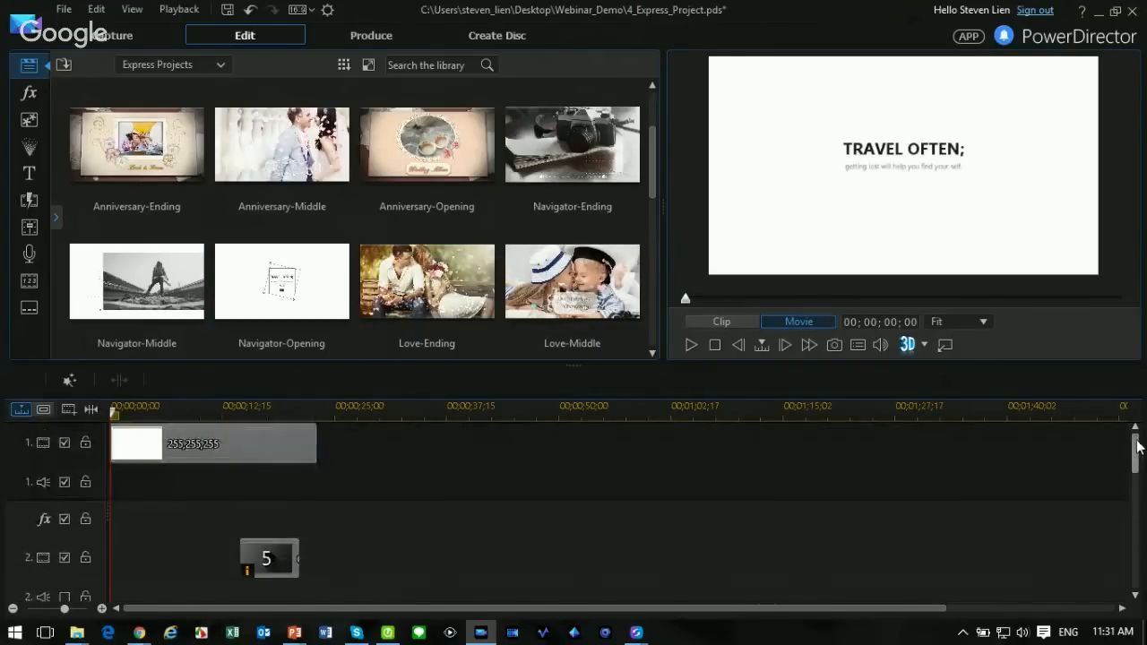
left_click_drag(199, 298, 318, 436)
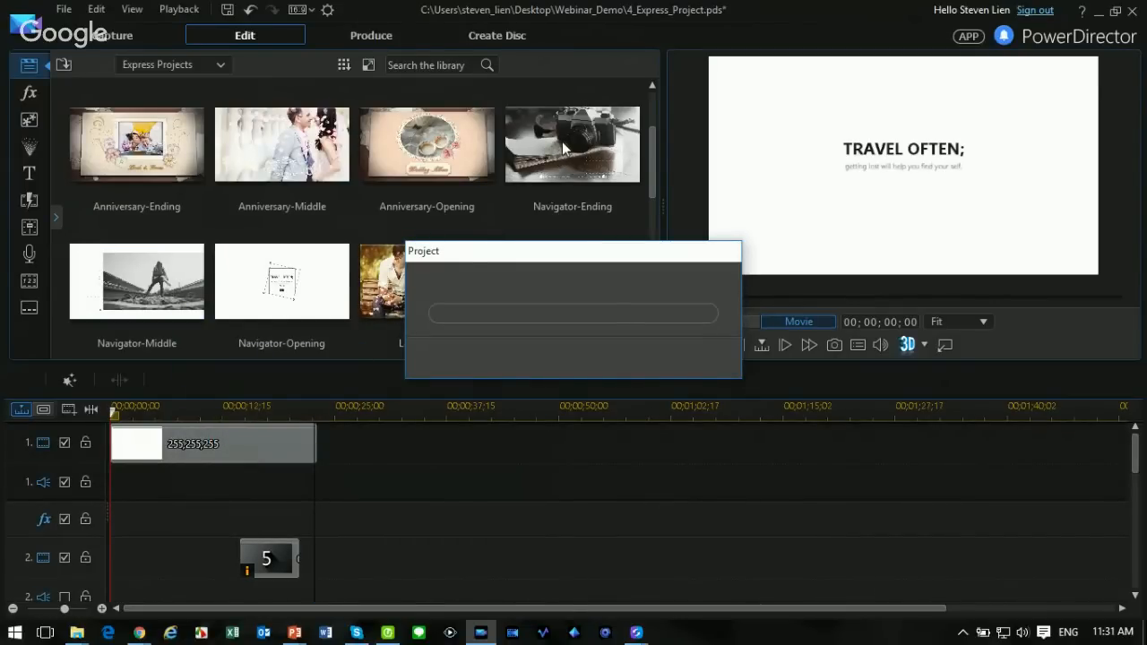
left_click_drag(578, 167, 560, 399)
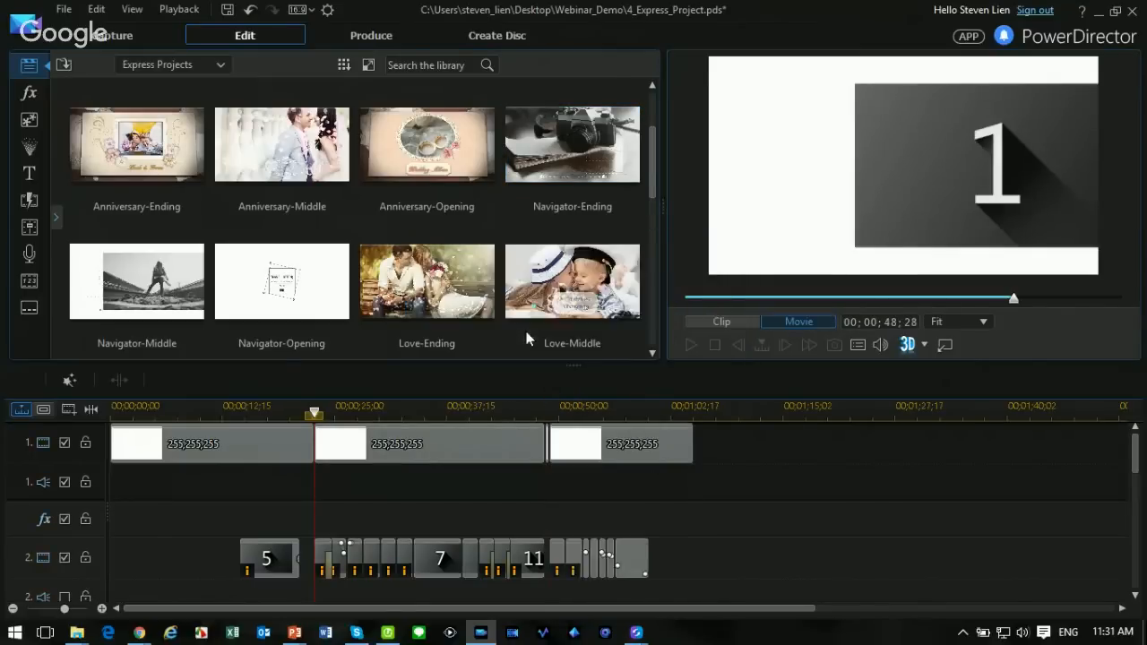
Add the Adventure-Middle template on track 1 at 00;01;05;04, directly after the Navigator-Ending section.
left_click(695, 411)
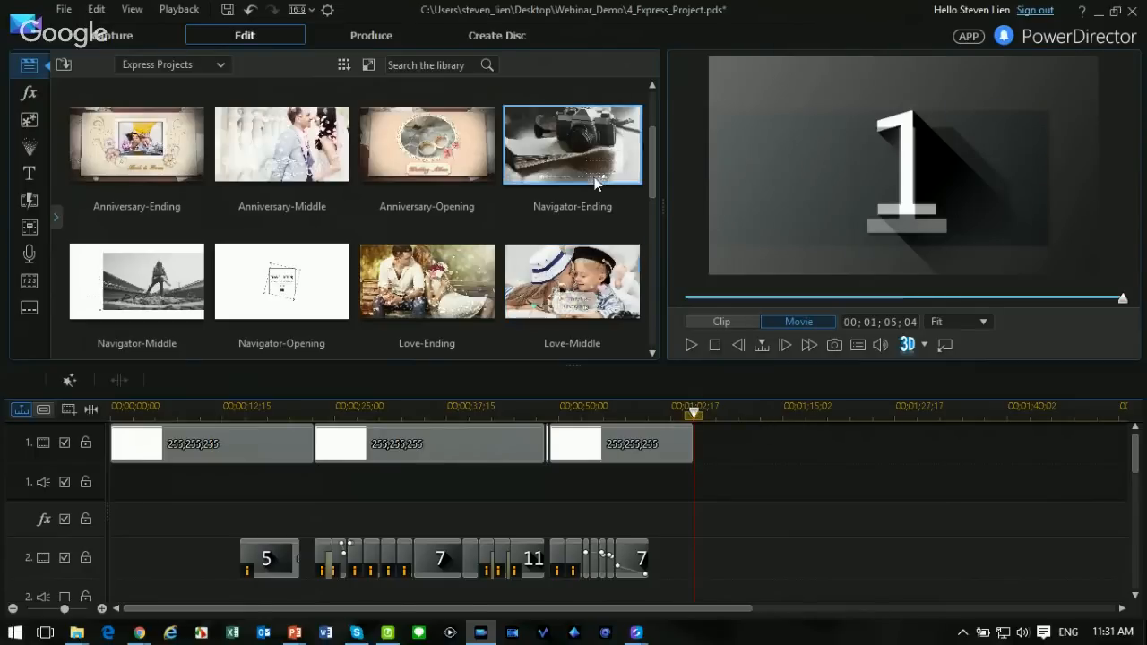
scroll(365, 223, "up", 1)
left_click_drag(402, 156, 697, 461)
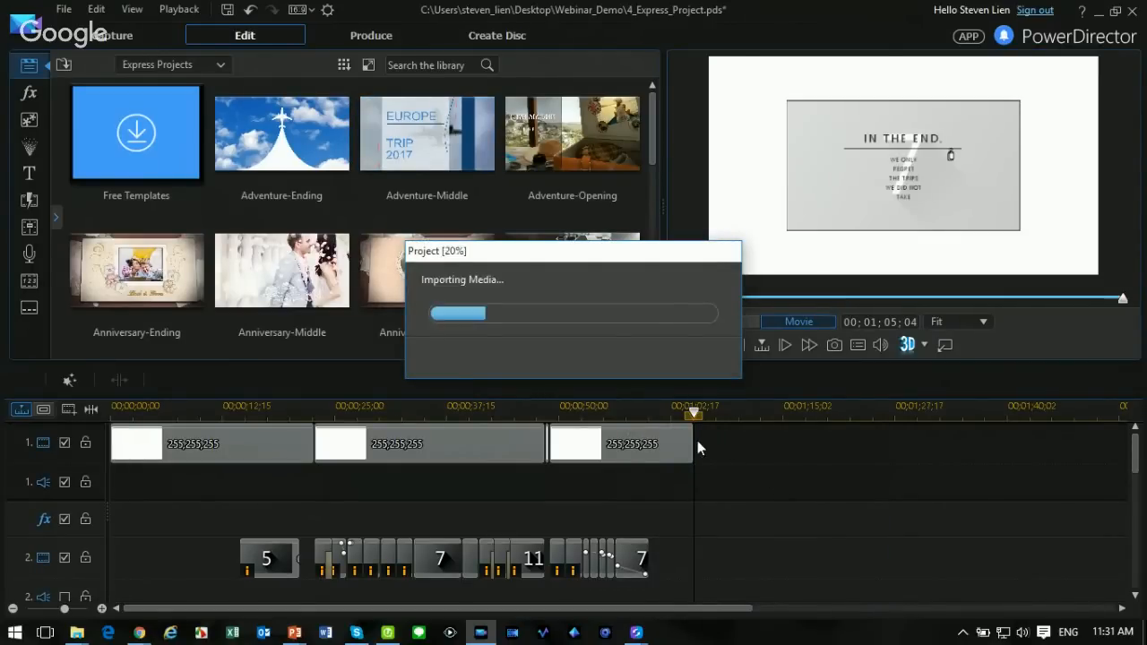
Stretch the timeline scale, reduce the height of track 1, and bring the numbered placeholder clips on tracks 2 to 4 into view.
left_click_drag(463, 409, 585, 418)
left_click_drag(648, 610, 230, 548)
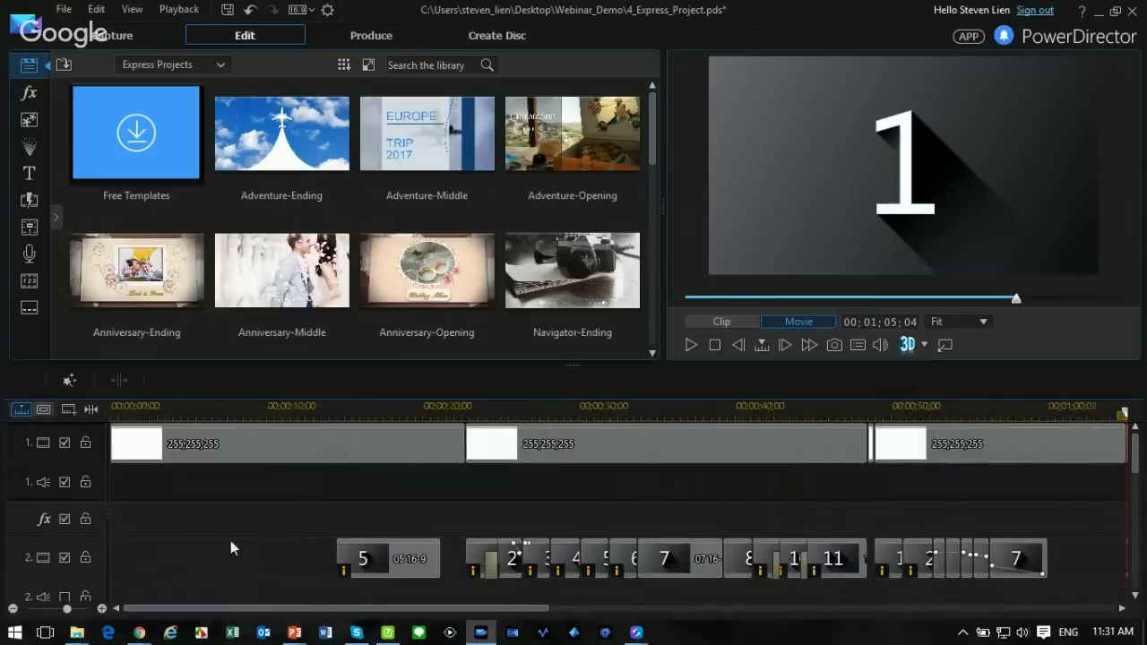
left_click_drag(33, 498, 50, 405)
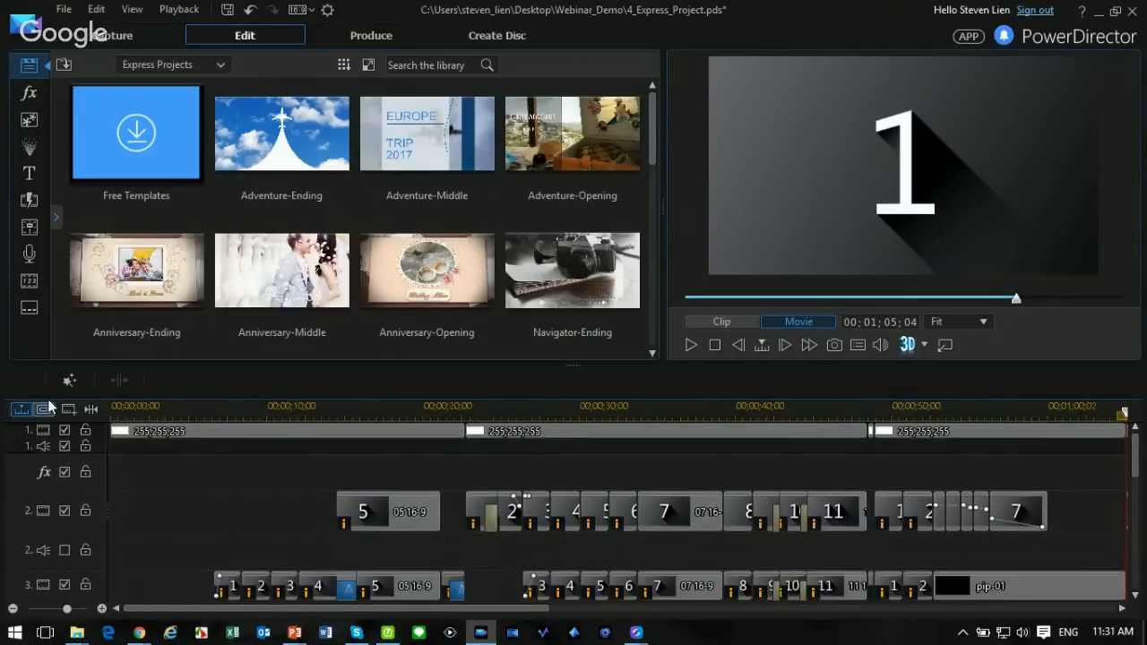
left_click_drag(1132, 457, 1131, 483)
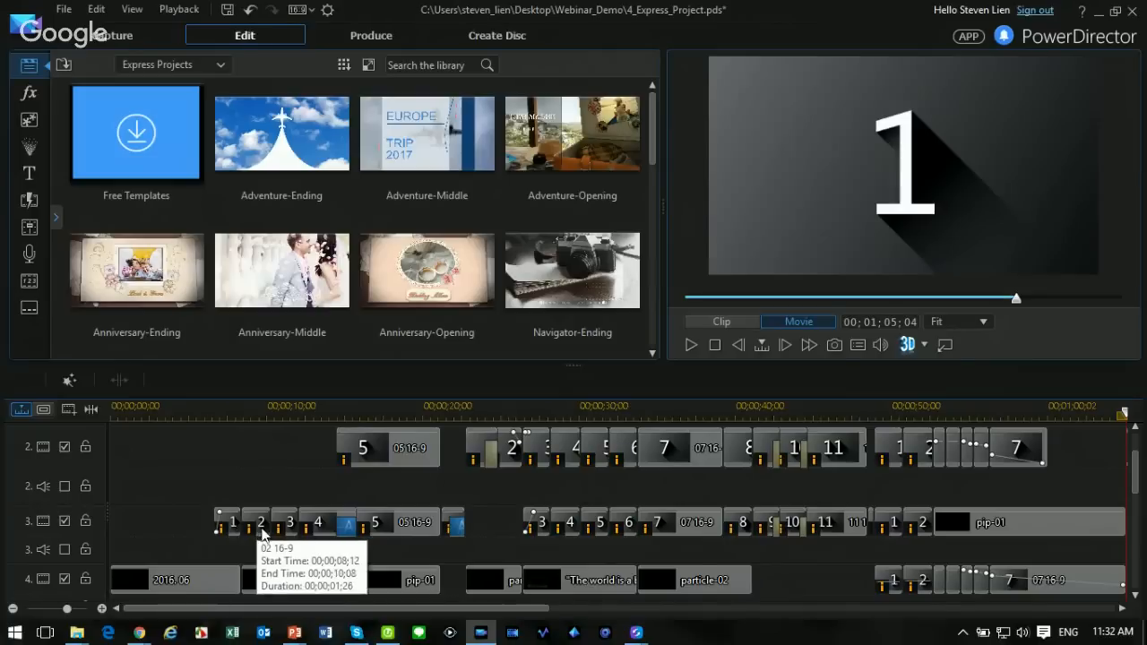
Fill the opening template's numbered placeholders with Day1_001.mp4 to Day1_006.mp4 from the media content, using Day1_005 on both tracks 2 and 3.
left_click(199, 67)
scroll(174, 103, "up", 3)
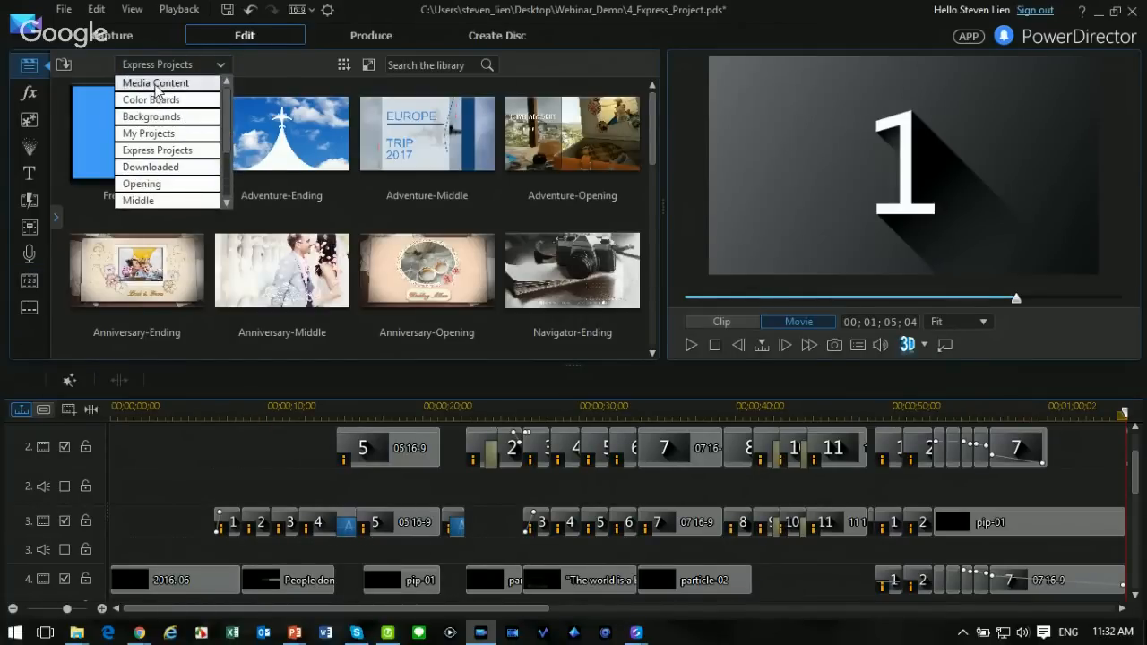
left_click(157, 83)
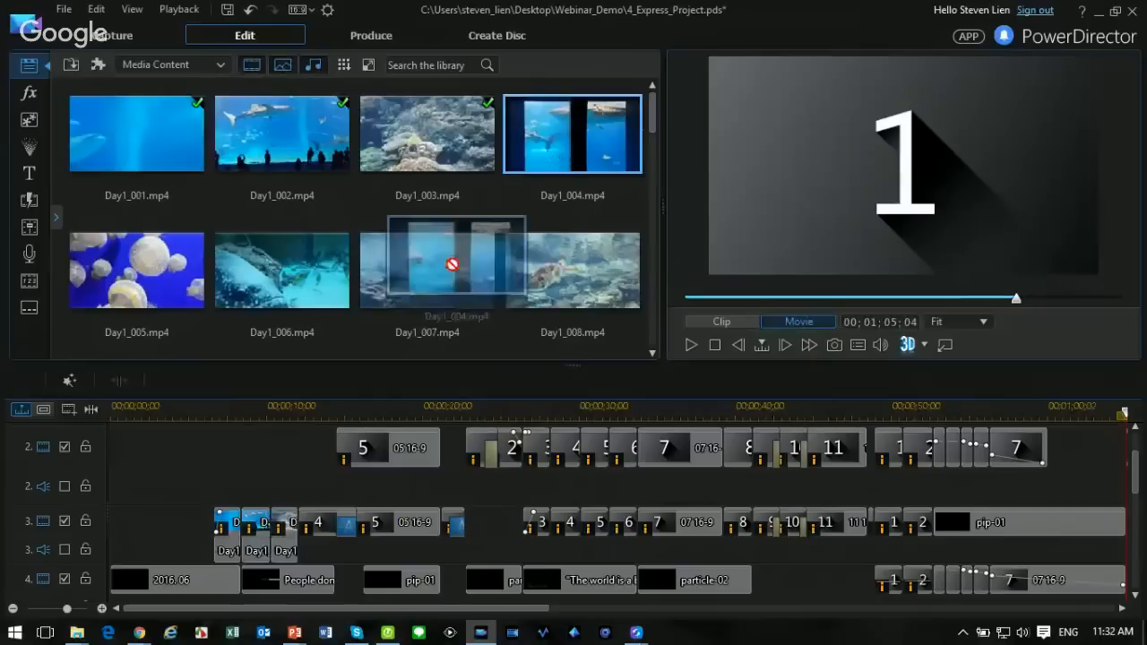
left_click_drag(448, 260, 323, 524)
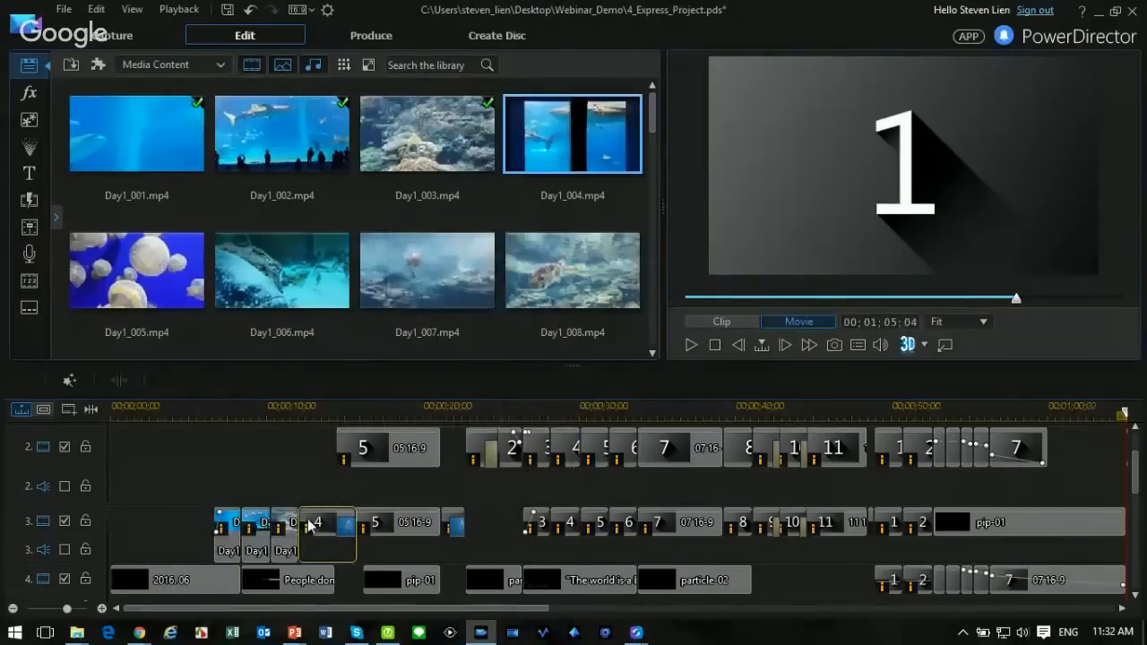
left_click_drag(139, 273, 357, 451)
left_click_drag(171, 283, 377, 527)
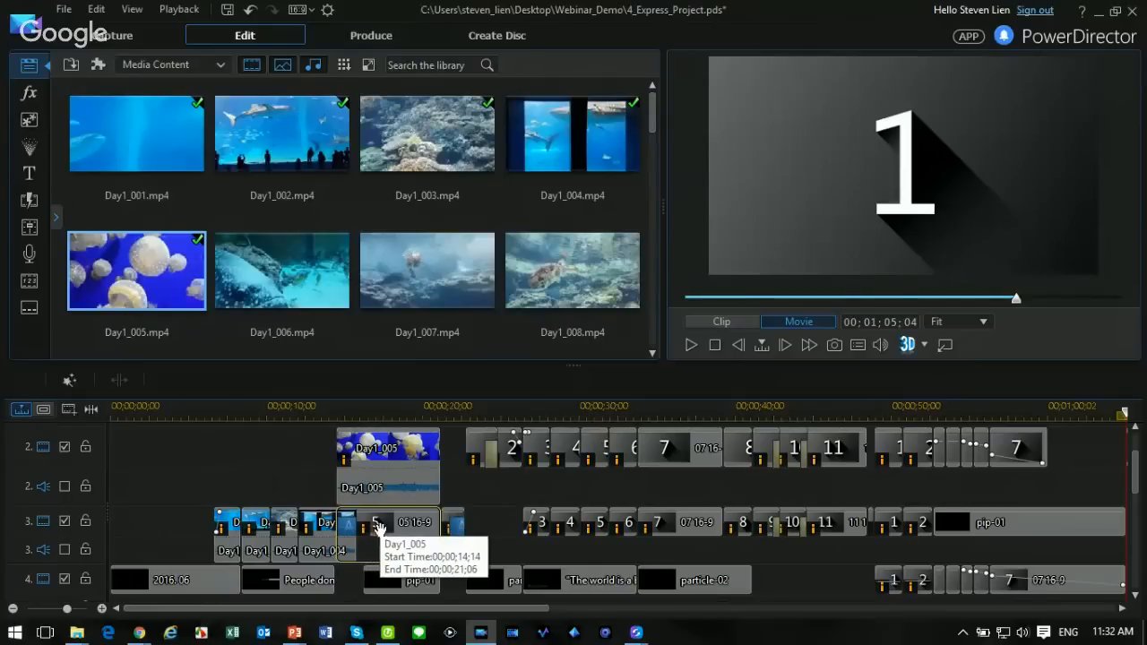
left_click_drag(296, 284, 453, 524)
Play the movie from about 00;00;02;27 to check the filled opening section, and pause once the fourth clip has played.
left_click(155, 408)
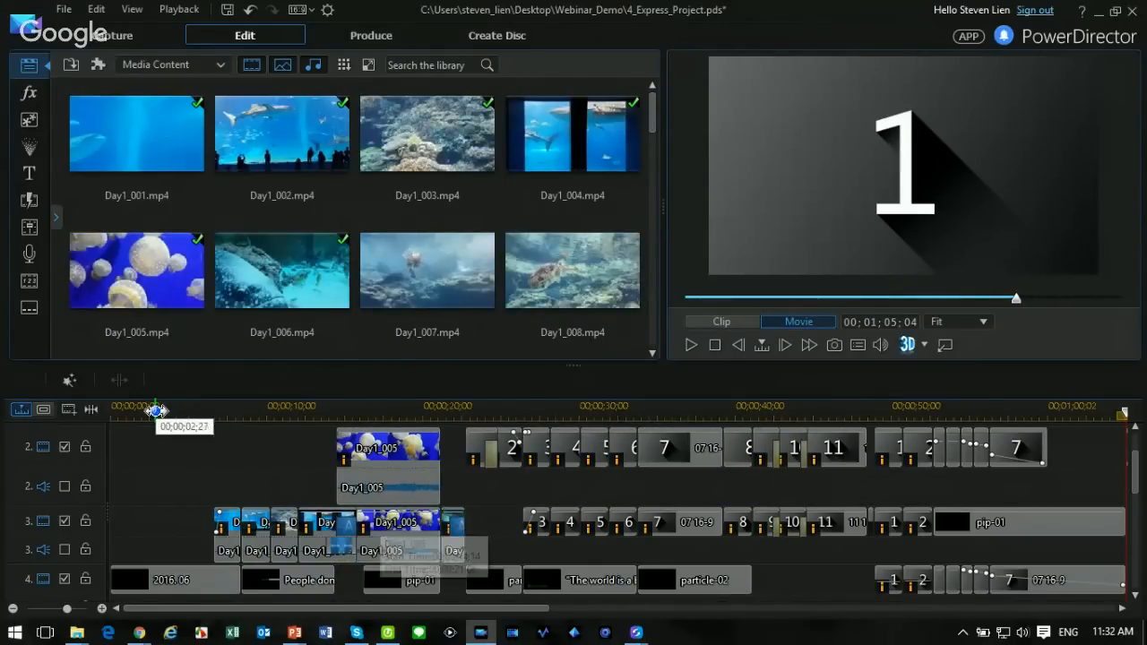
left_click(691, 345)
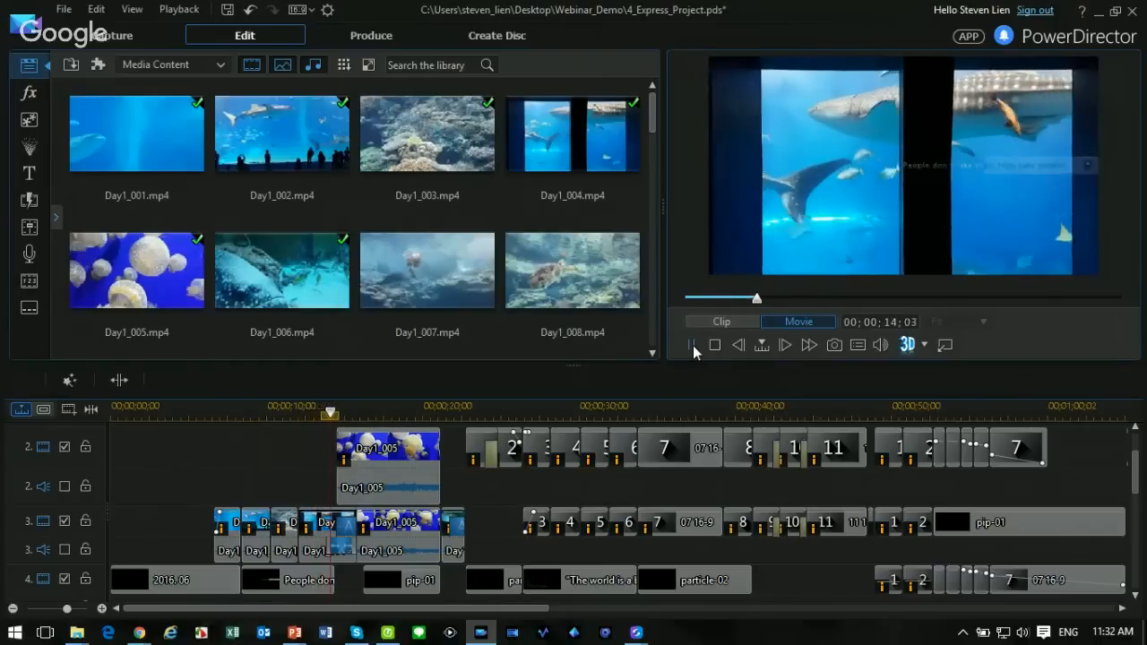
left_click(692, 345)
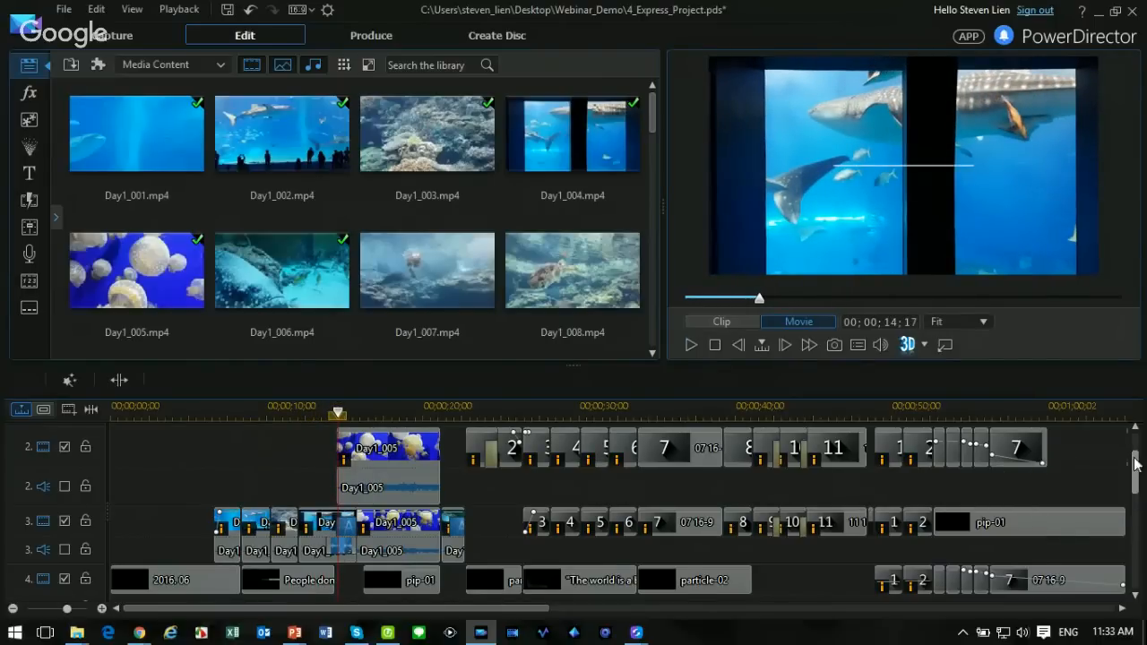
Open the first title clip on track 4 for editing, replace its TRAVEL OFTEN; headline with OKINAWA, and centre it above the subtitle.
scroll(1132, 471, "down", 3)
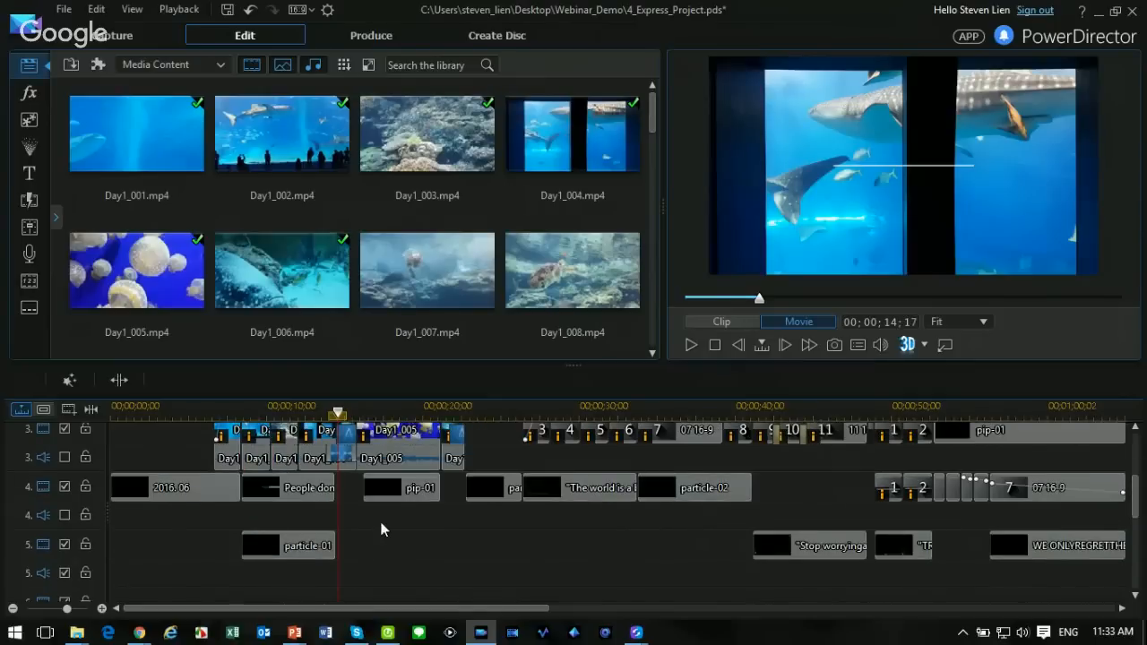
left_click(163, 486)
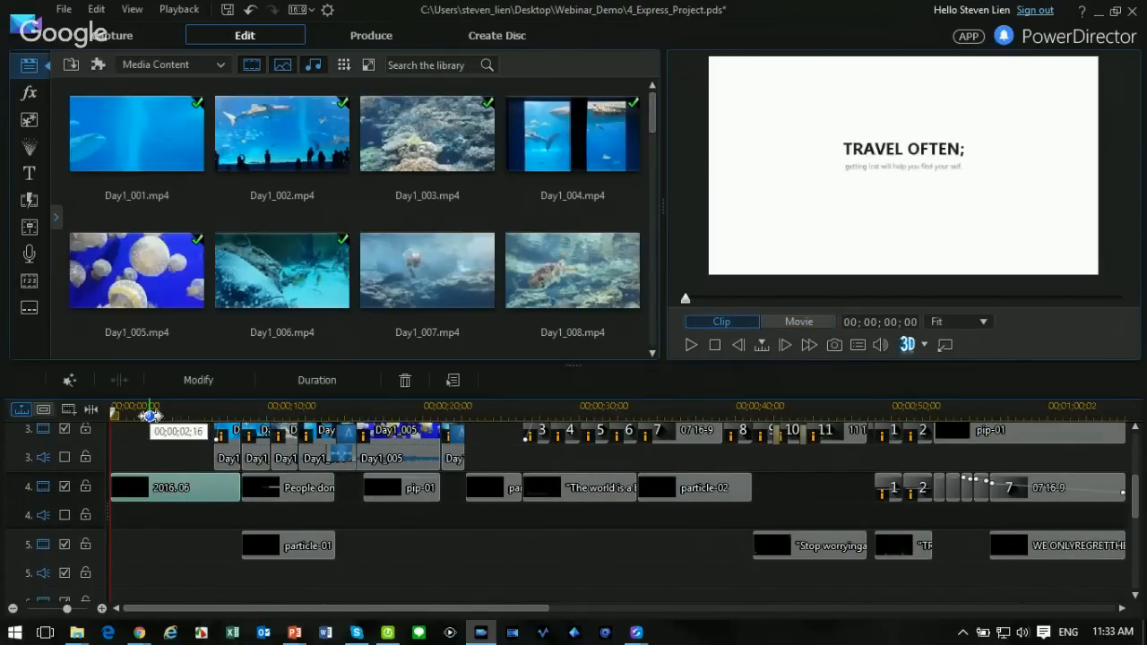
double_click(175, 489)
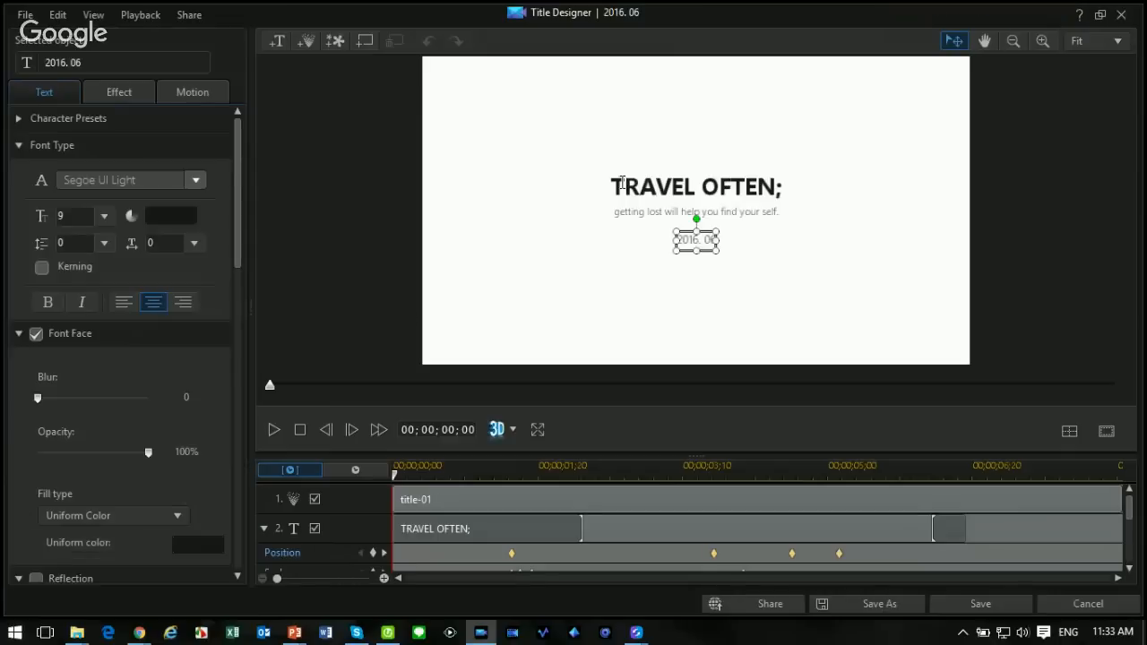
double_click(620, 183)
type("O")
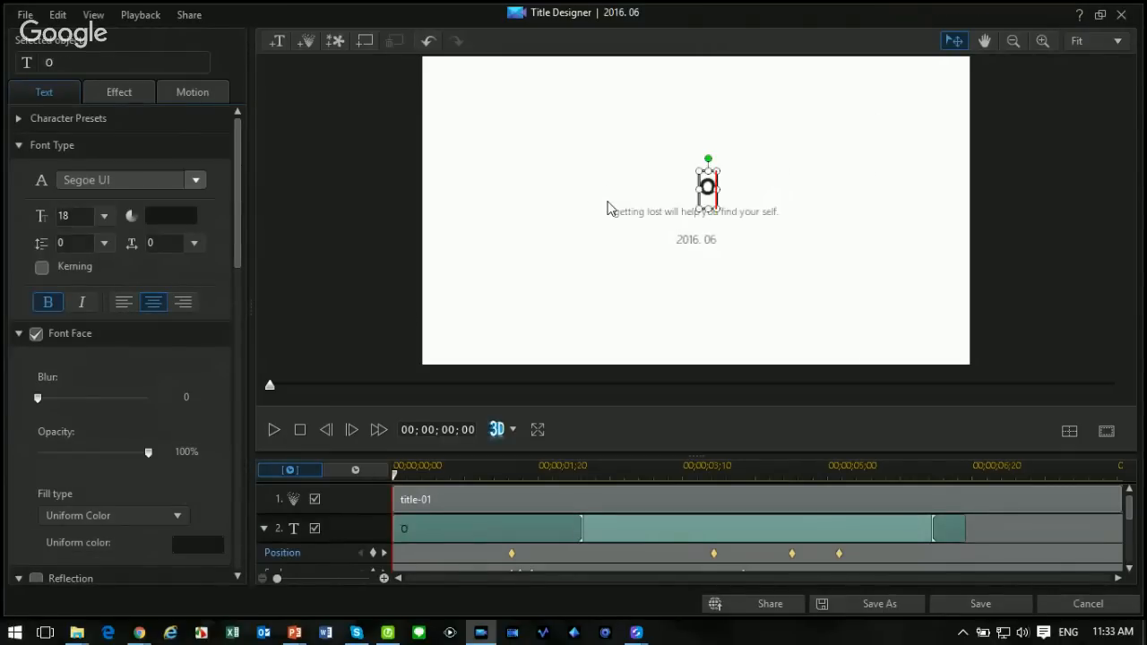
type("KINAWA")
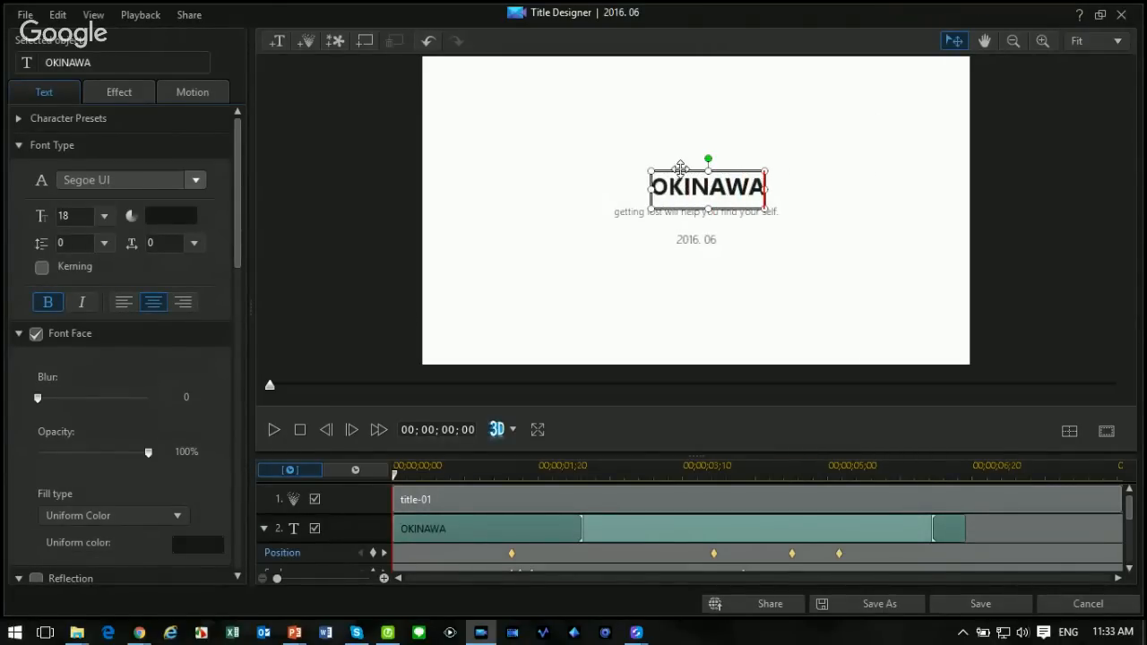
left_click_drag(681, 170, 669, 170)
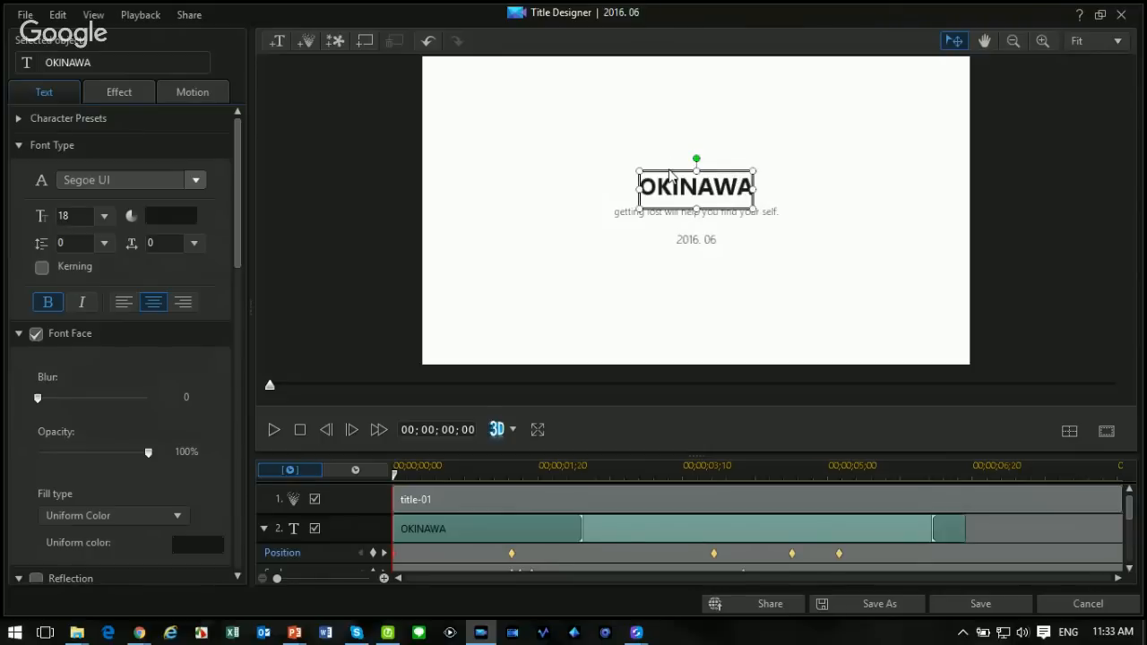
Change the date line under the subtitle to 2016. 04 and save the title.
left_click(714, 240)
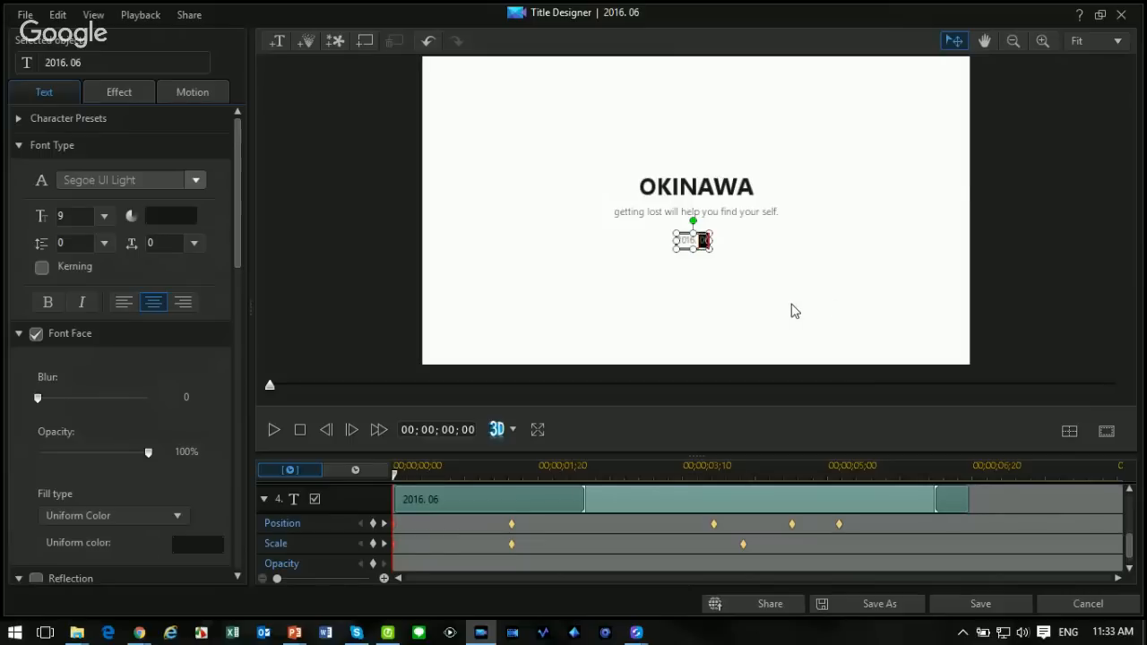
type("4")
left_click(801, 271)
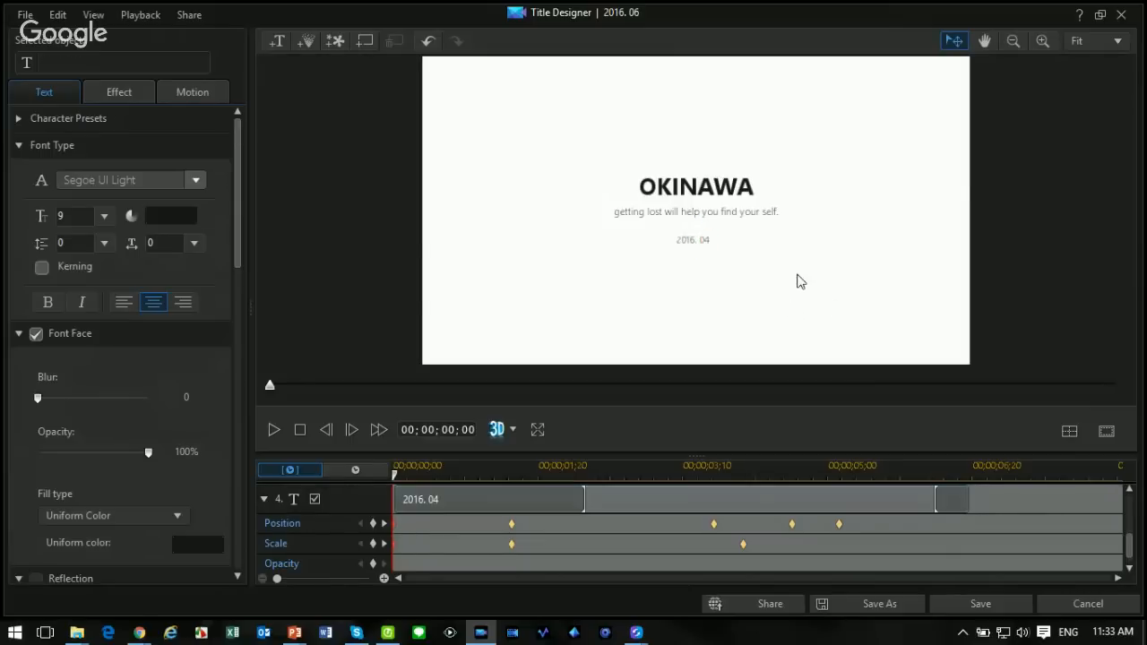
left_click(964, 604)
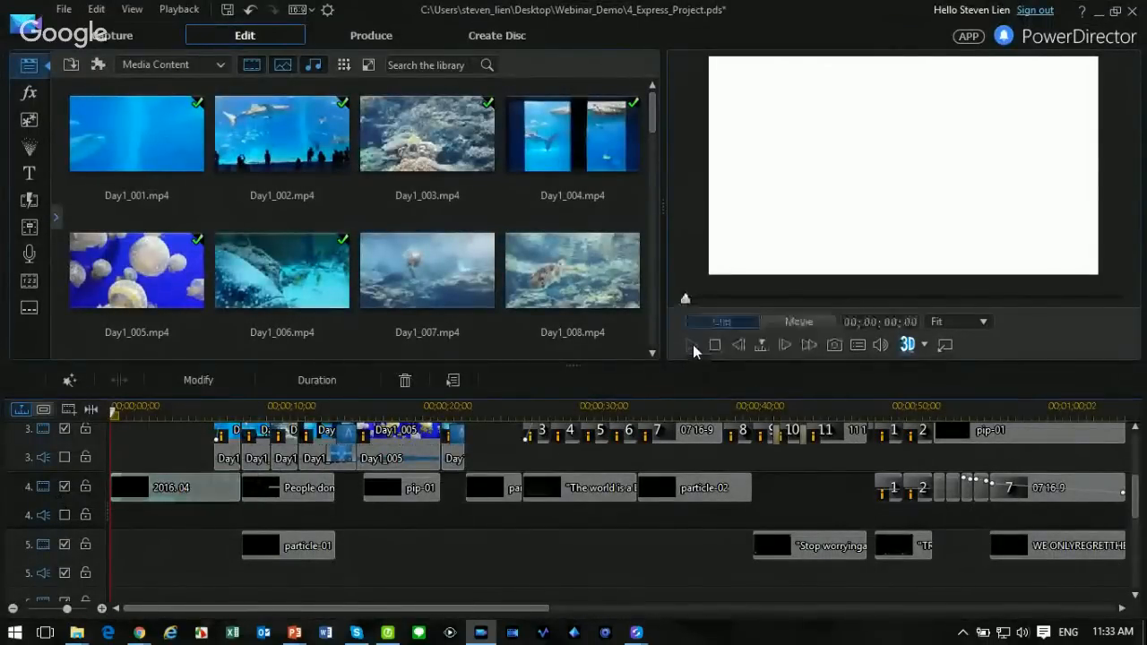
Play the edited opening title from the start of the timeline and pause at the first video clip.
left_click(692, 344)
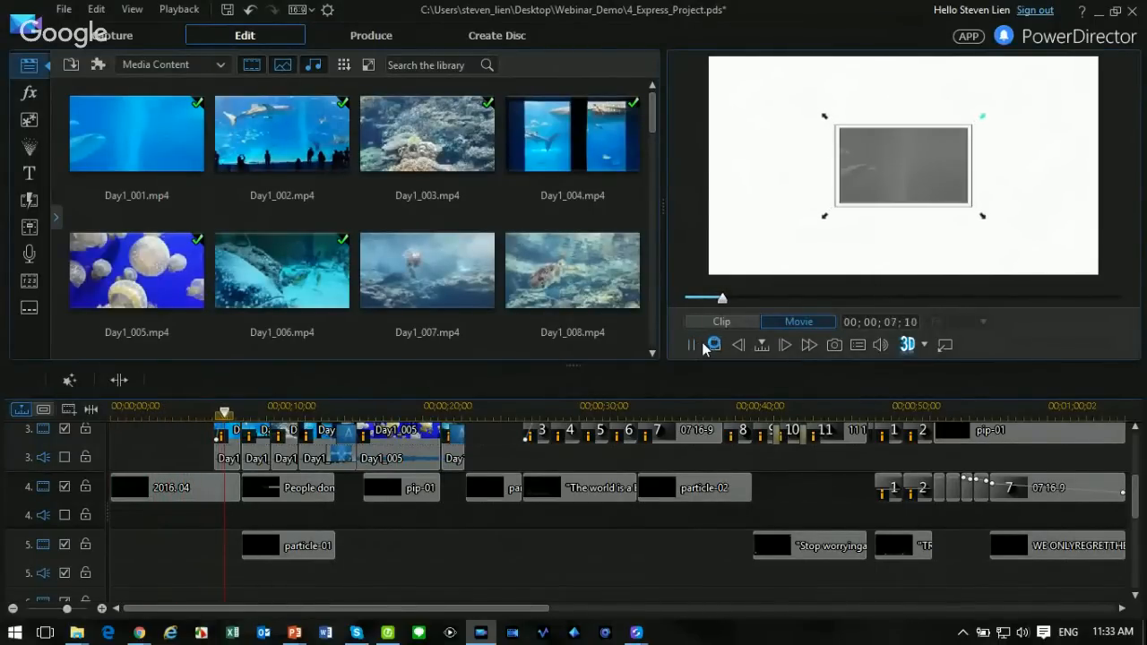
left_click(695, 346)
Delete the trailing Adventure-Middle clips from placeholder 5 onward on tracks 1 to 3, including the title starting with "Travelling in".
scroll(837, 467, "up", 2)
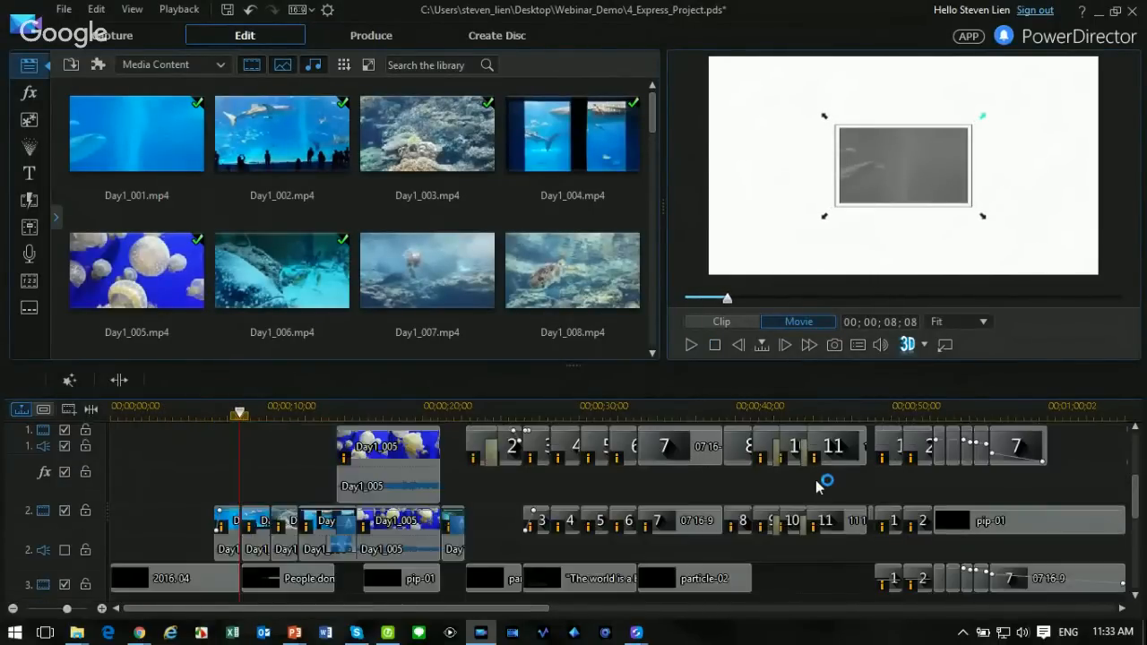
left_click_drag(750, 407, 587, 408)
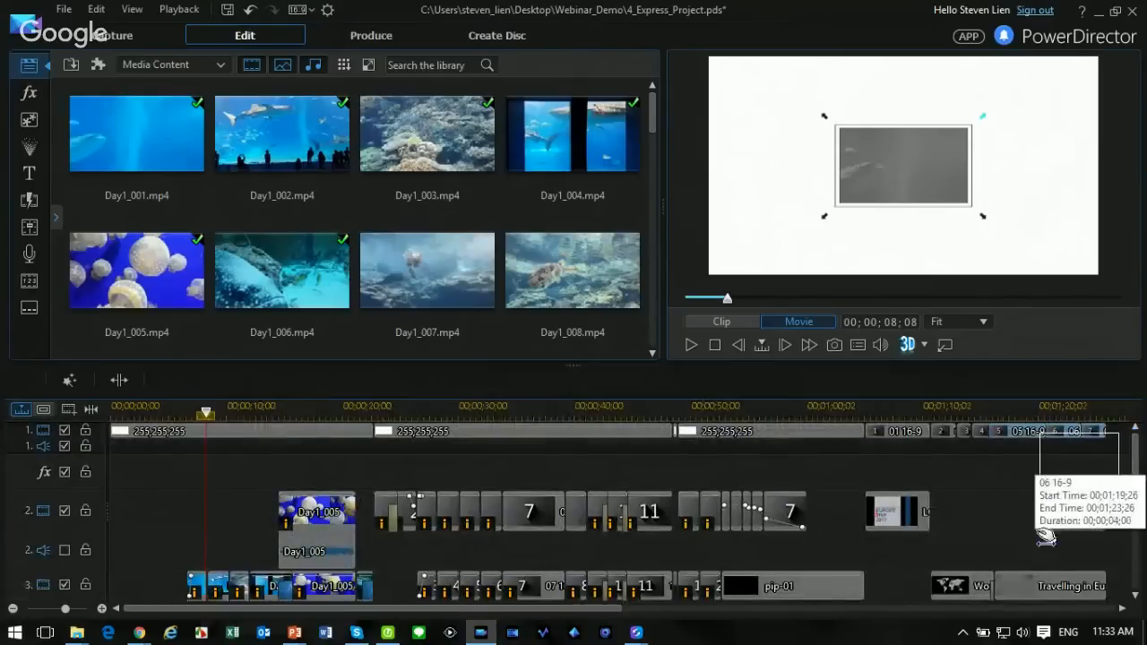
left_click(1044, 509)
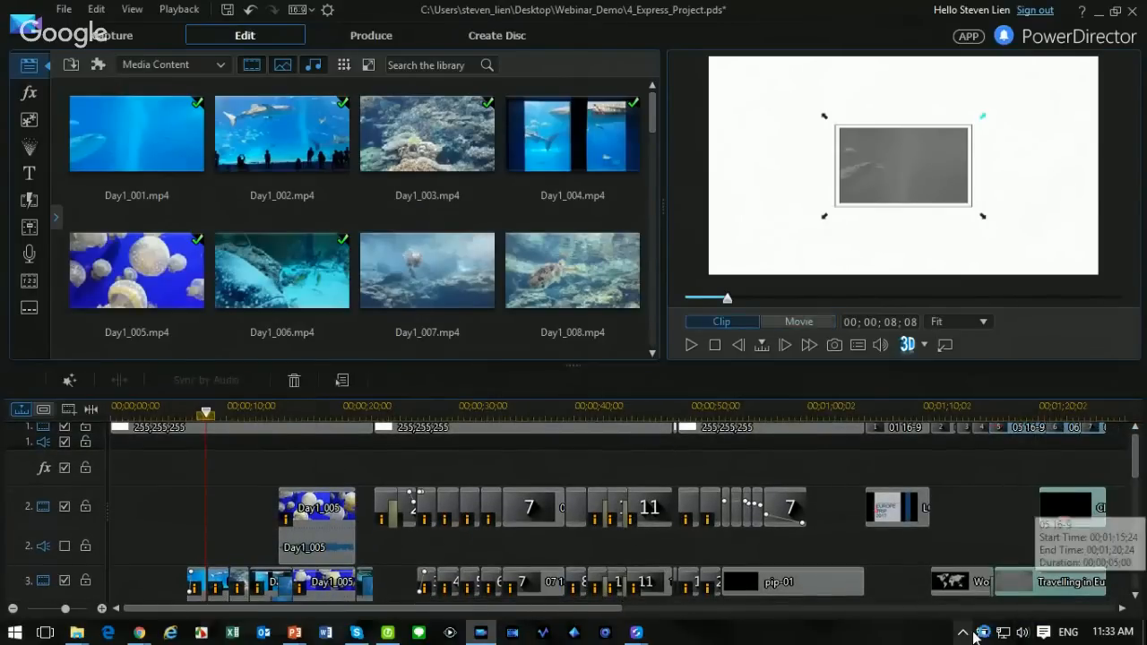
key("Delete")
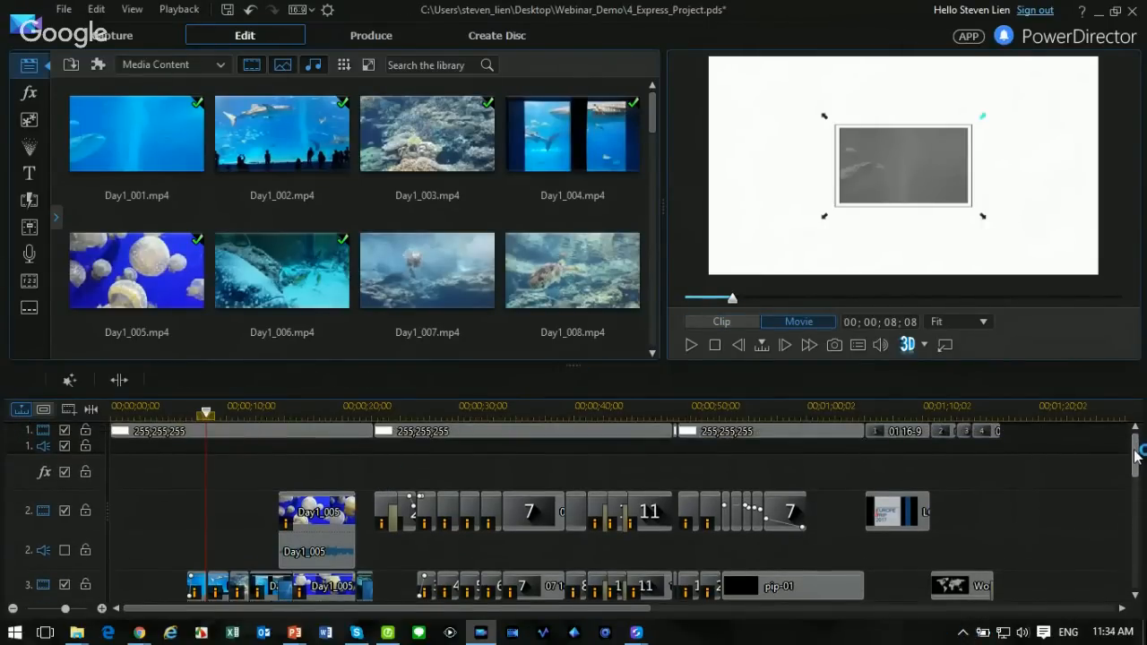
Add the Happy Clappy Ukulele Song music file to audio track 5, starting at the beginning of the timeline.
left_click_drag(1135, 457, 1121, 494)
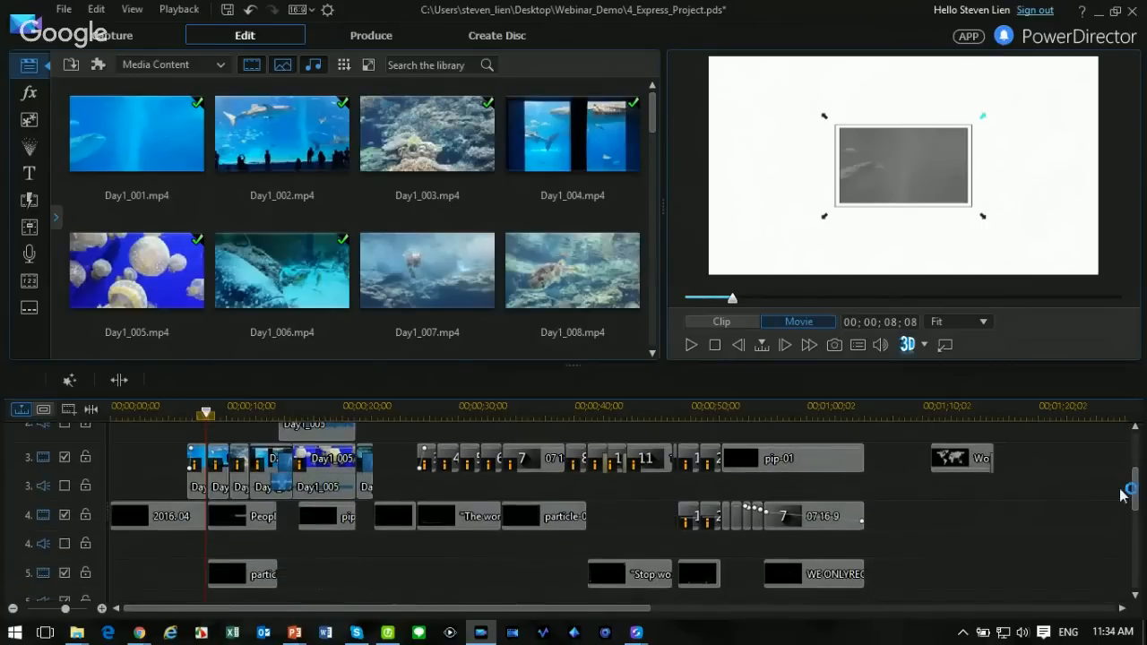
left_click_drag(205, 412, 85, 414)
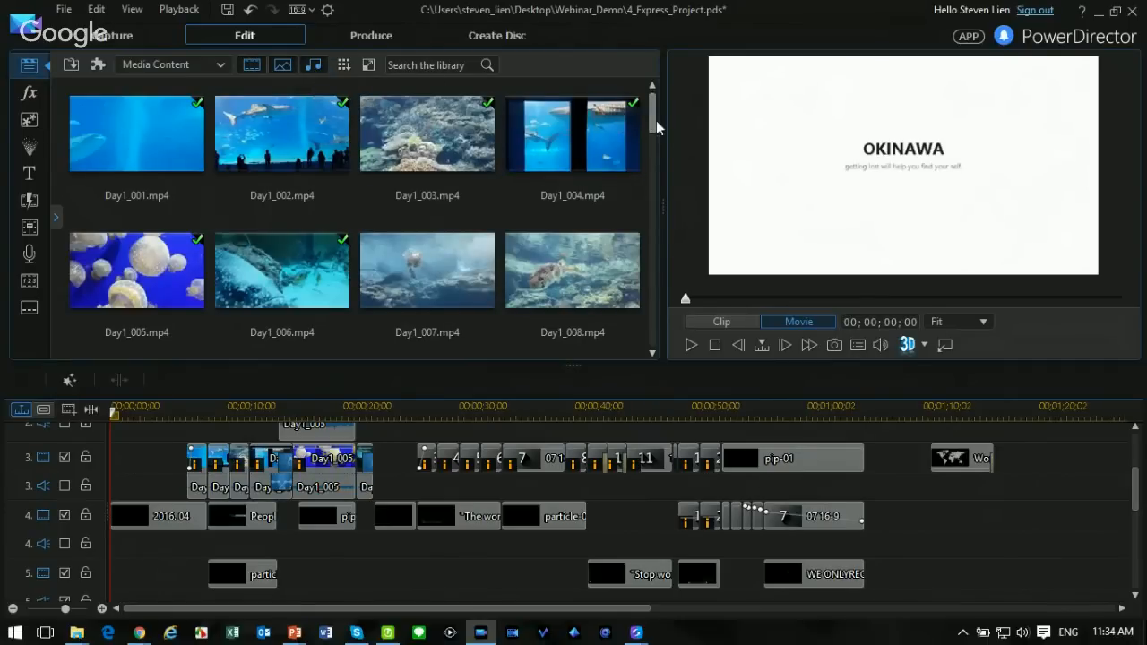
left_click_drag(655, 120, 646, 344)
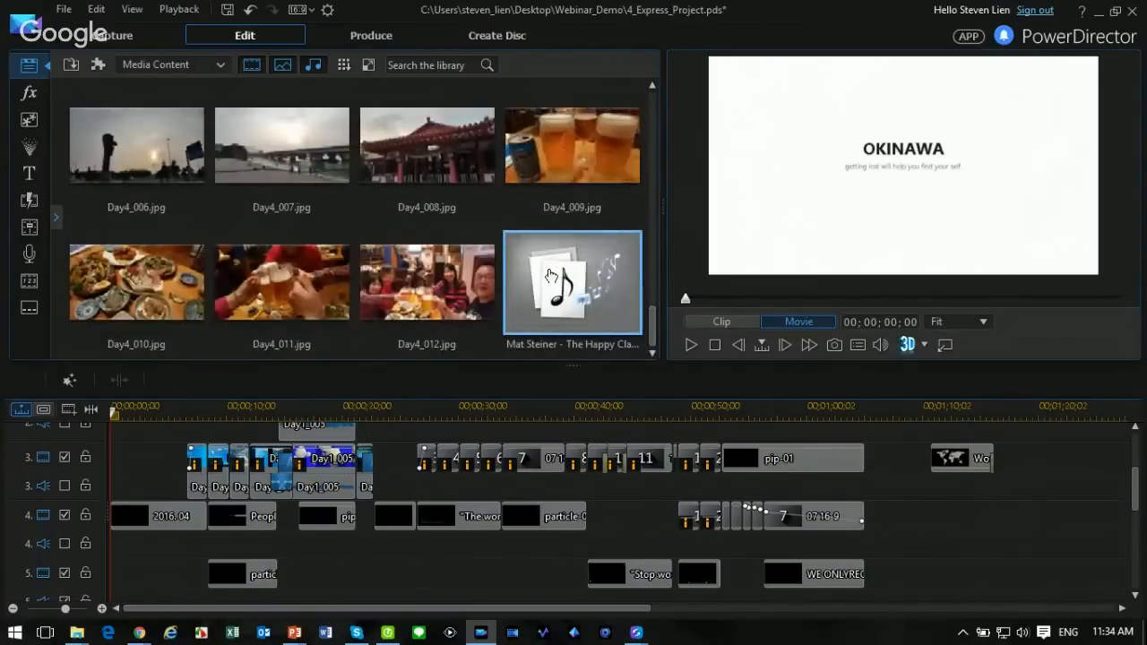
left_click_drag(551, 275, 109, 581)
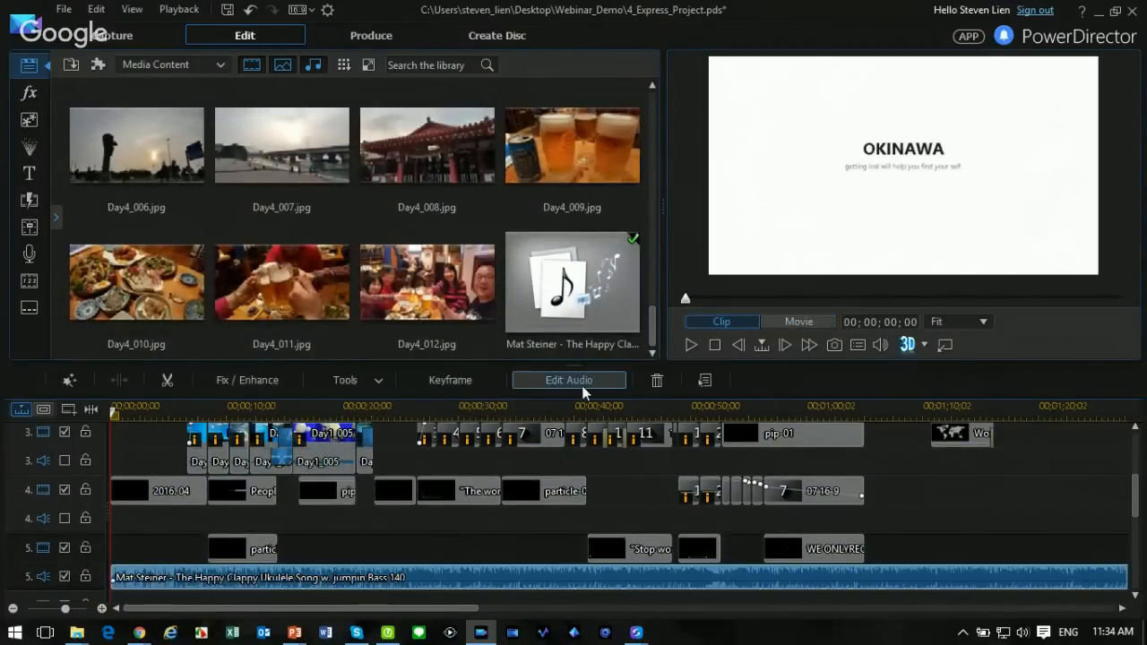
Play the movie with its background music from the start, and stop playback during the Navigator-Middle section.
left_click(693, 344)
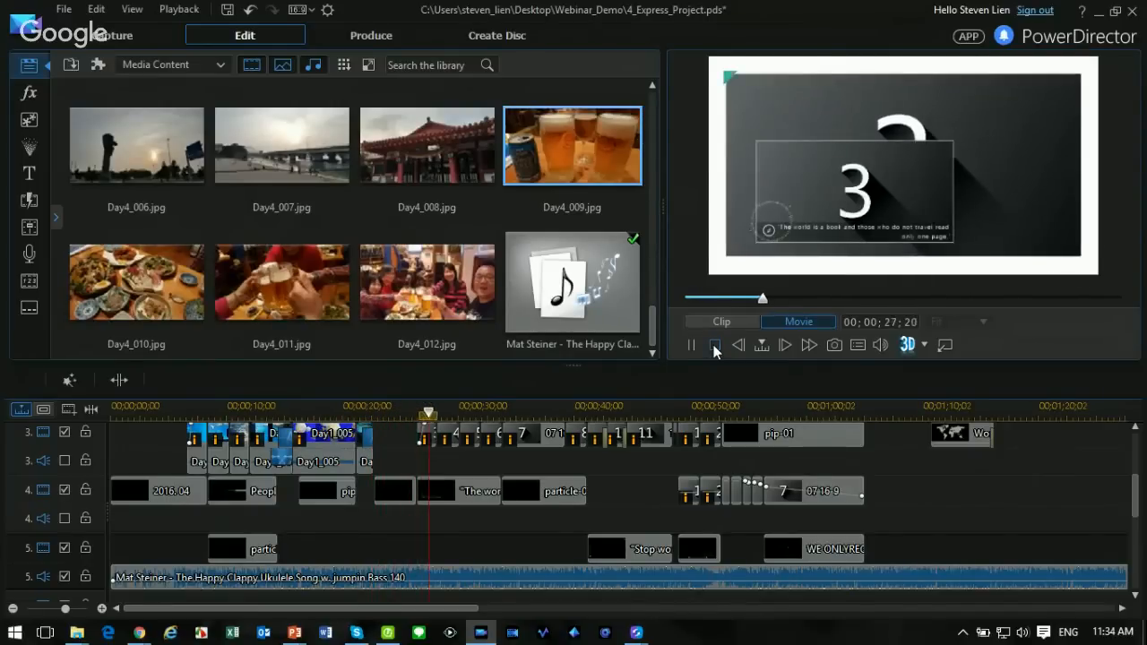
left_click(714, 346)
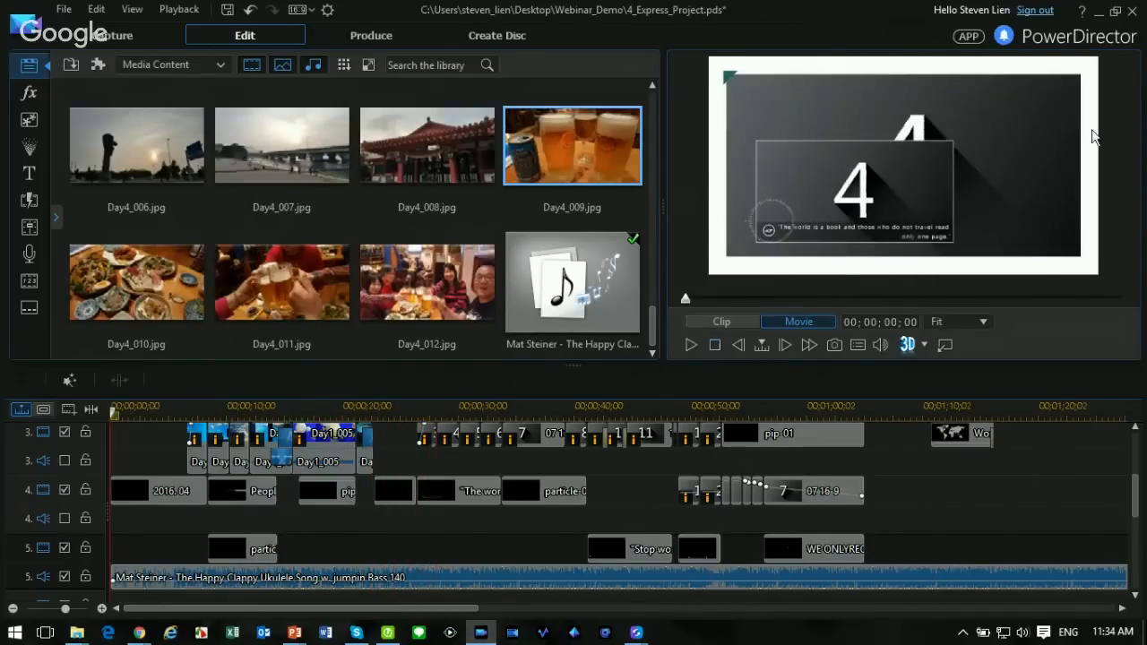
Close the video editor and advance the presentation to the PowerDirector & ActionDirector slide.
left_click(1133, 12)
left_click(632, 353)
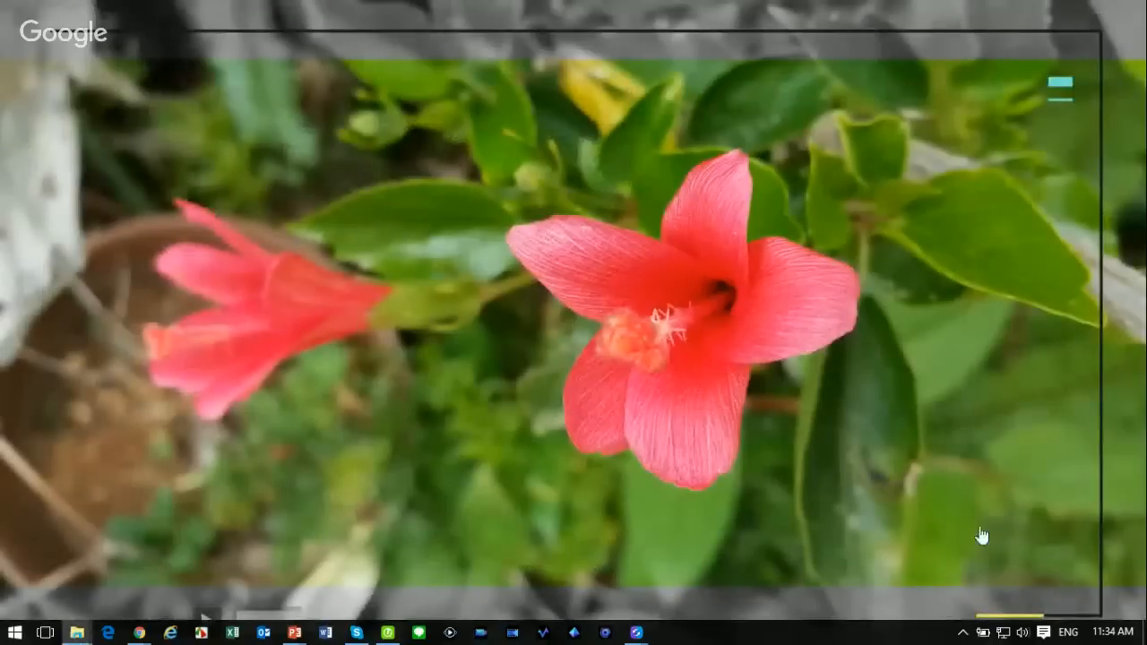
left_click(1013, 389)
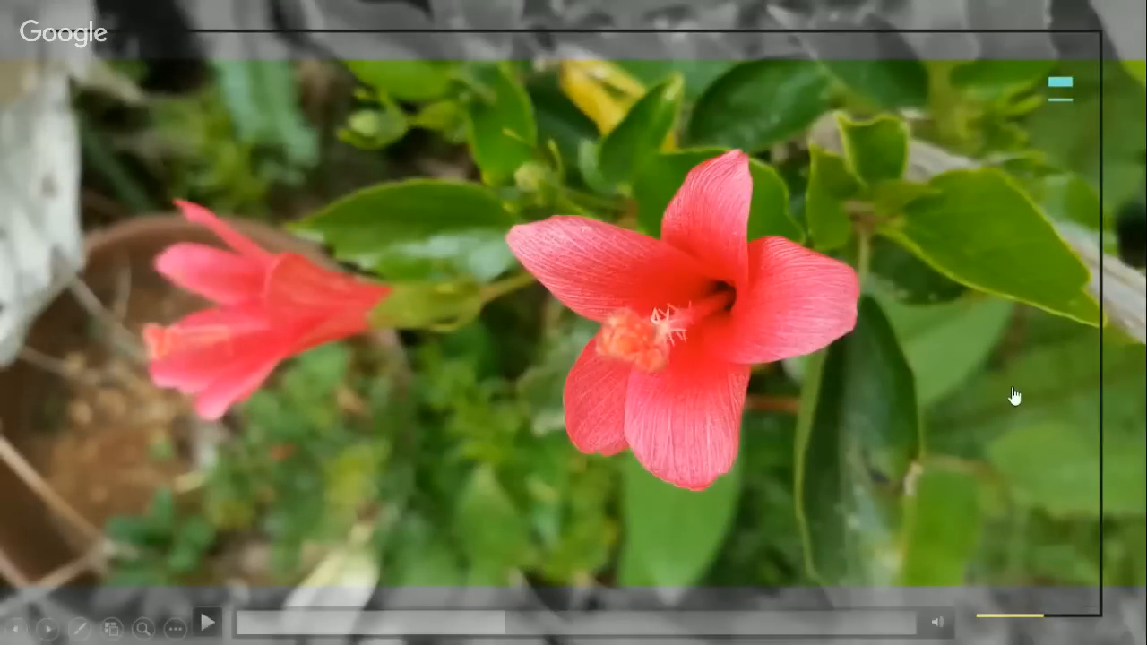
key("Right")
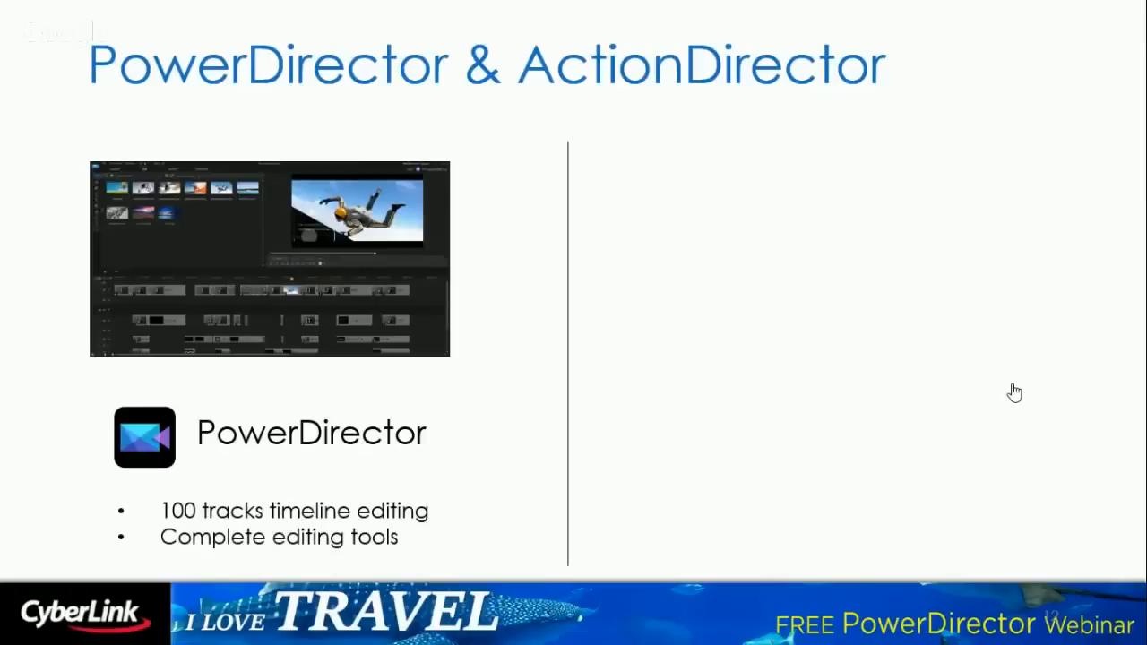
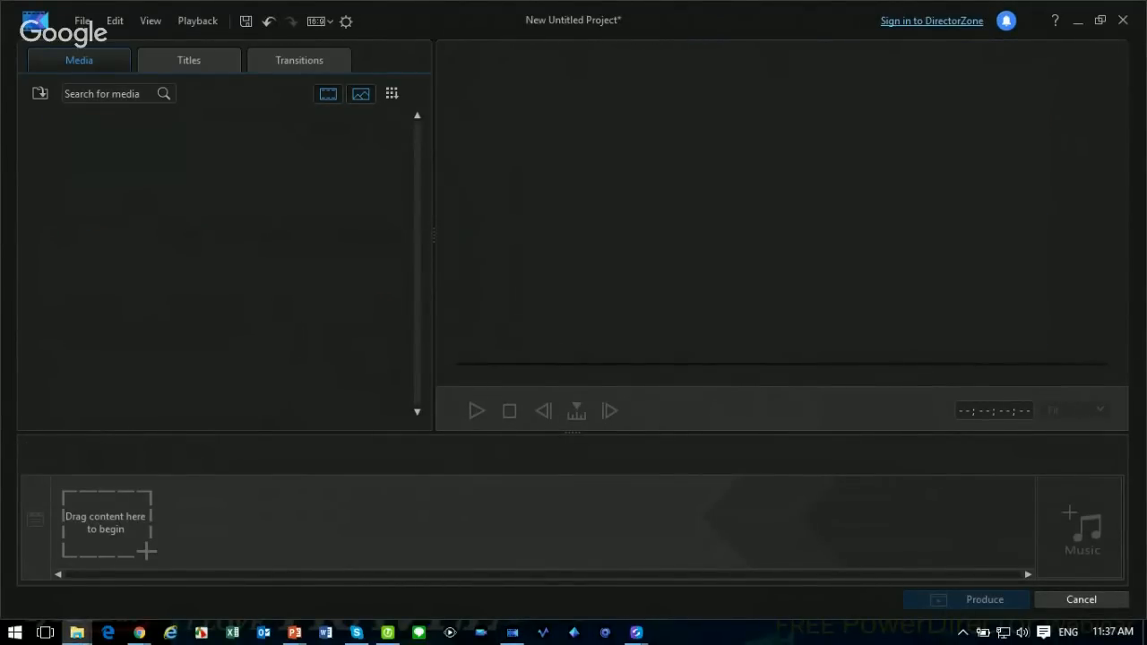
Import the selected photos and videos from the Webinar_Demo Source folder into the new project's media library and return to the Day1 clips.
left_click_drag(0, 305, 685, 29)
left_click_drag(681, 372, 189, 287)
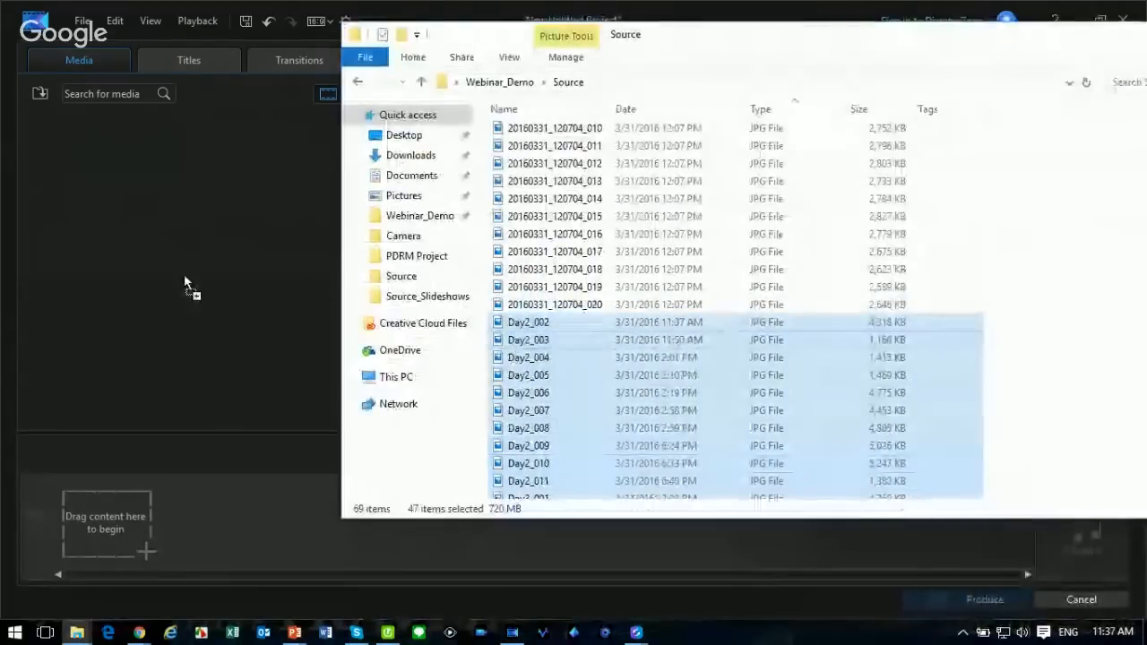
left_click_drag(659, 42, 0, 98)
scroll(423, 297, "up", 12)
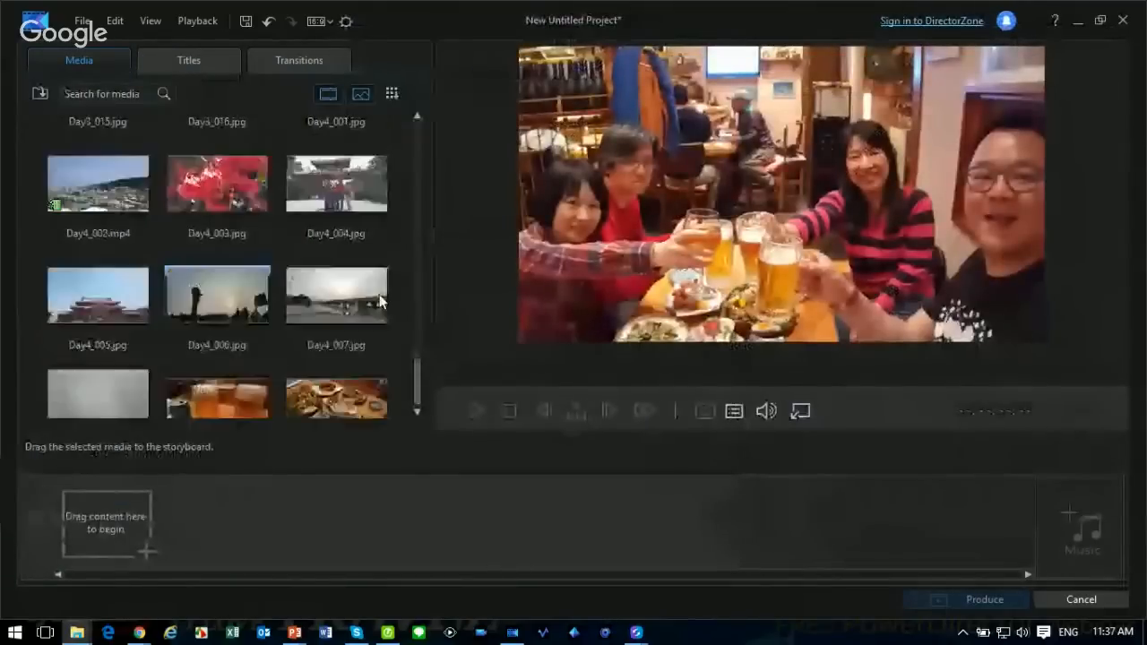
scroll(422, 292, "up", 3)
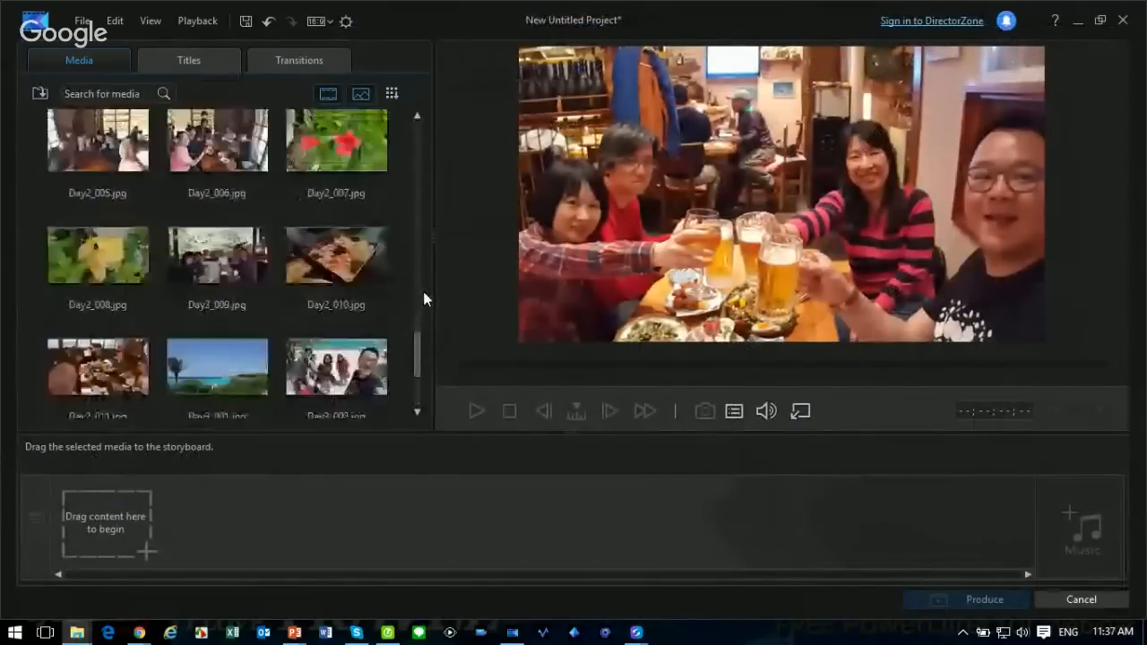
left_click_drag(417, 195, 429, 93)
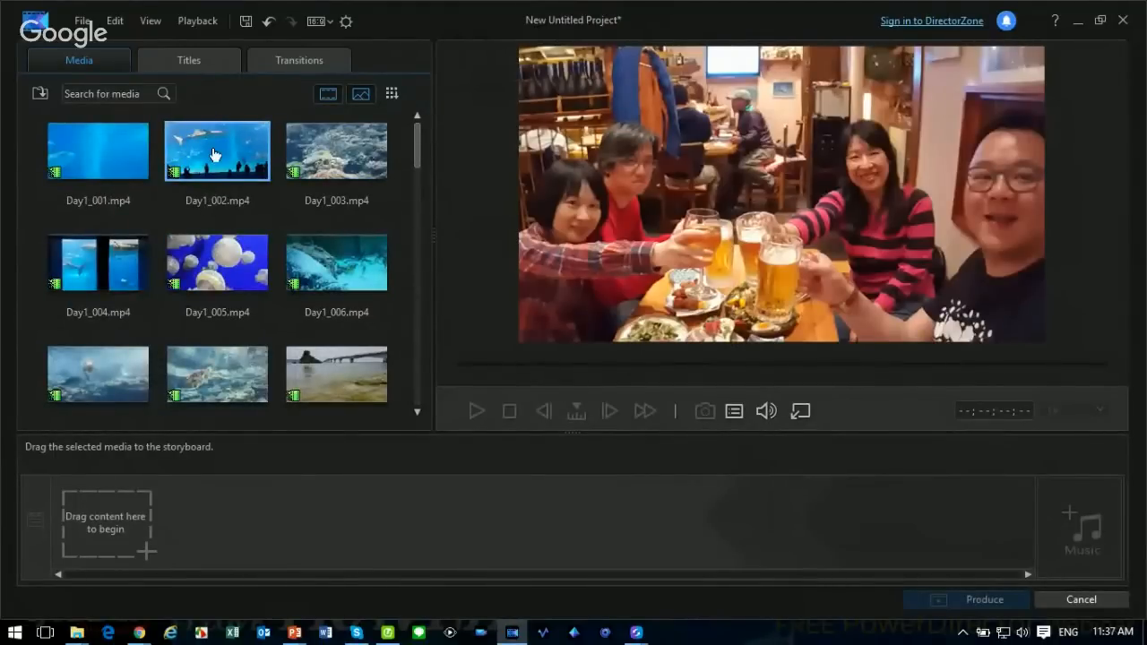
Add the clips Day1_002, Day1_003, Day1_005, Day1_008 and Day2_001 to the storyboard in that order.
left_click_drag(213, 154, 90, 475)
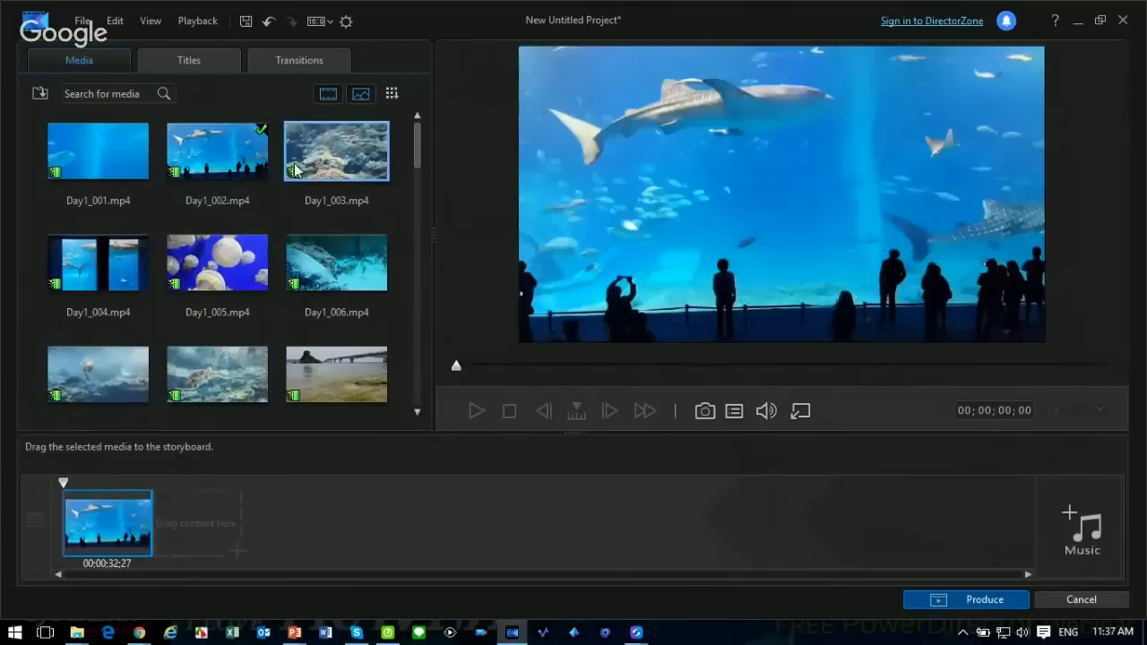
mouse_move(296, 167)
left_mouse_down()
mouse_move(294, 215)
mouse_move(182, 500)
left_mouse_up()
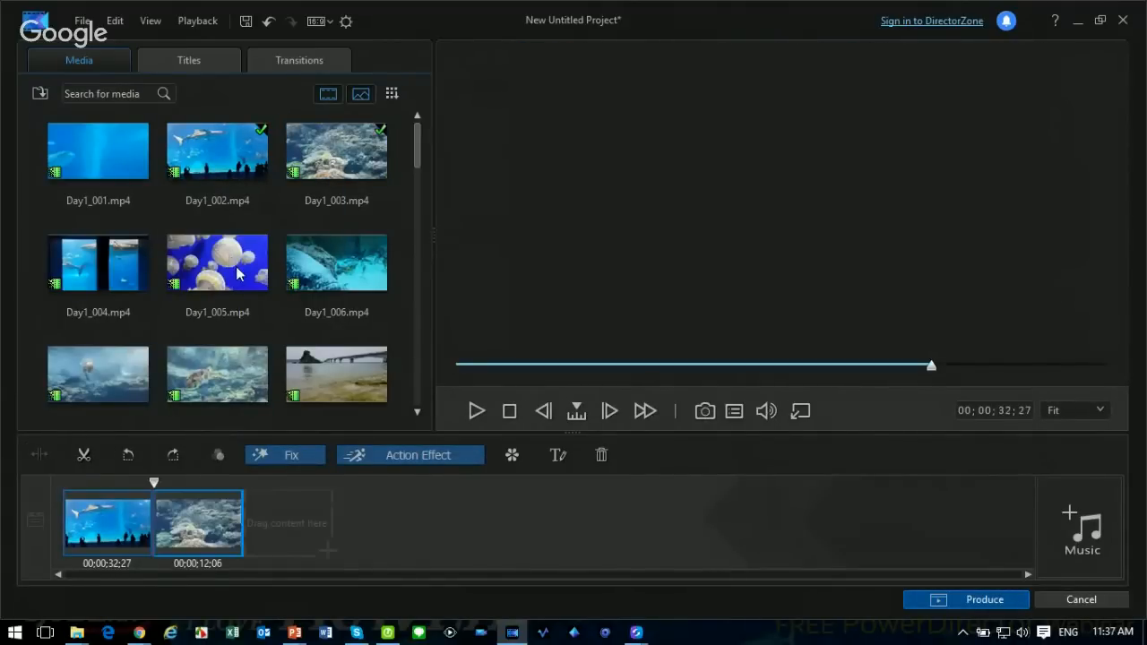
left_click_drag(230, 259, 276, 523)
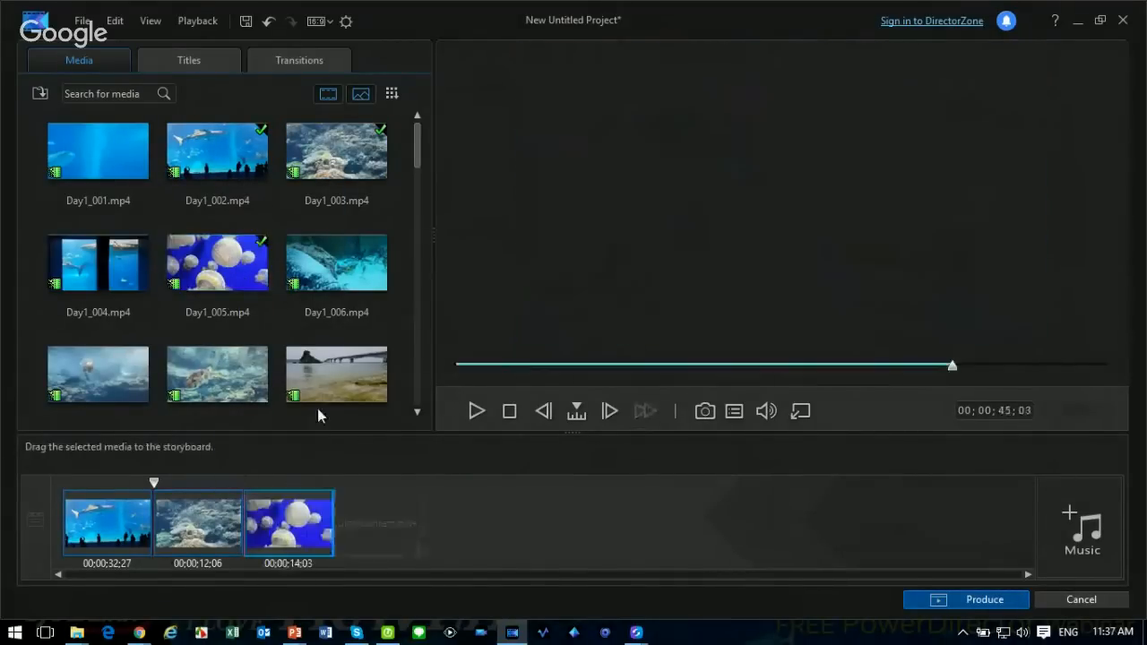
left_click_drag(220, 379, 368, 502)
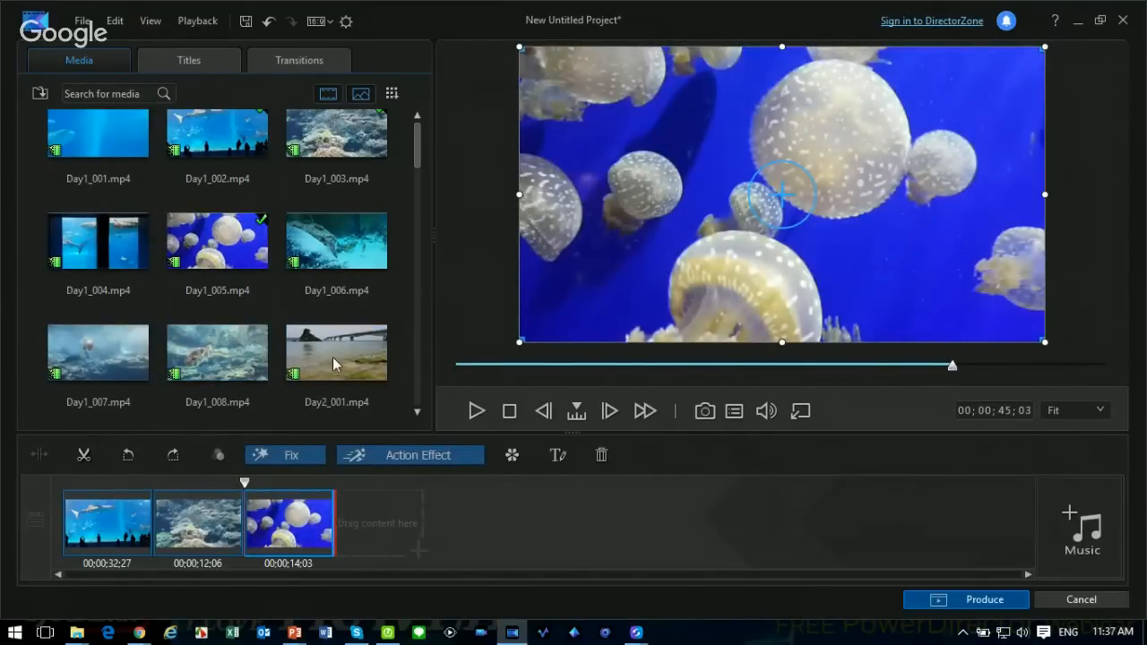
mouse_move(351, 356)
left_mouse_down()
mouse_move(428, 421)
mouse_move(458, 499)
mouse_move(449, 452)
left_mouse_up()
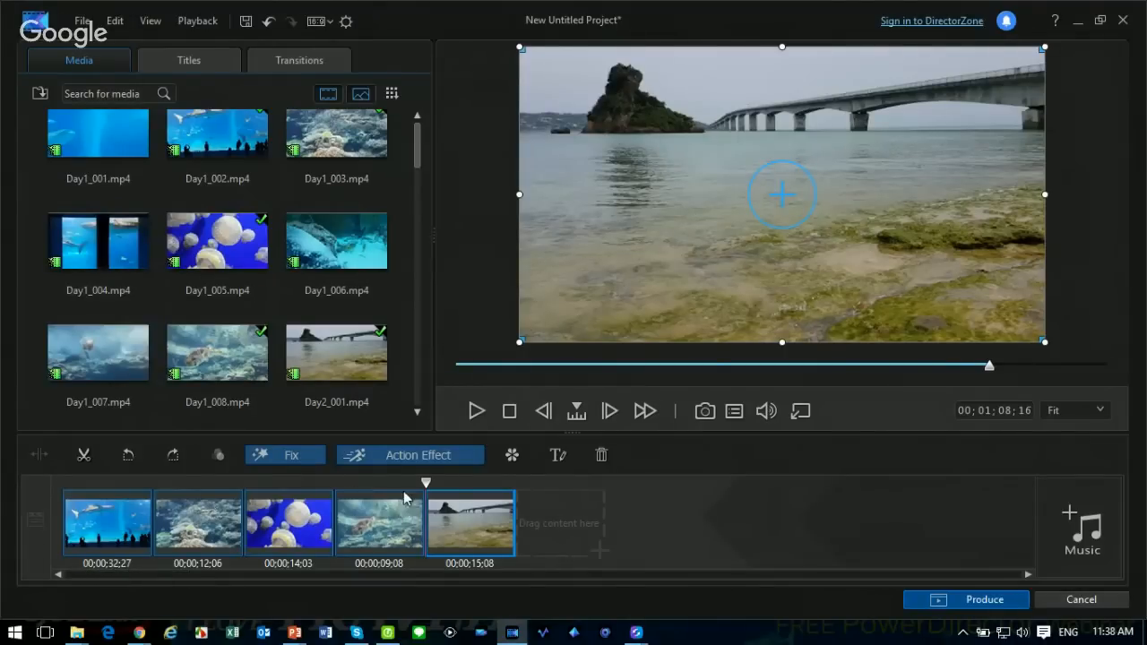
Trim the Day1_002 clip in the storyboard so its out position is 00;00;07;02.
left_click(113, 530)
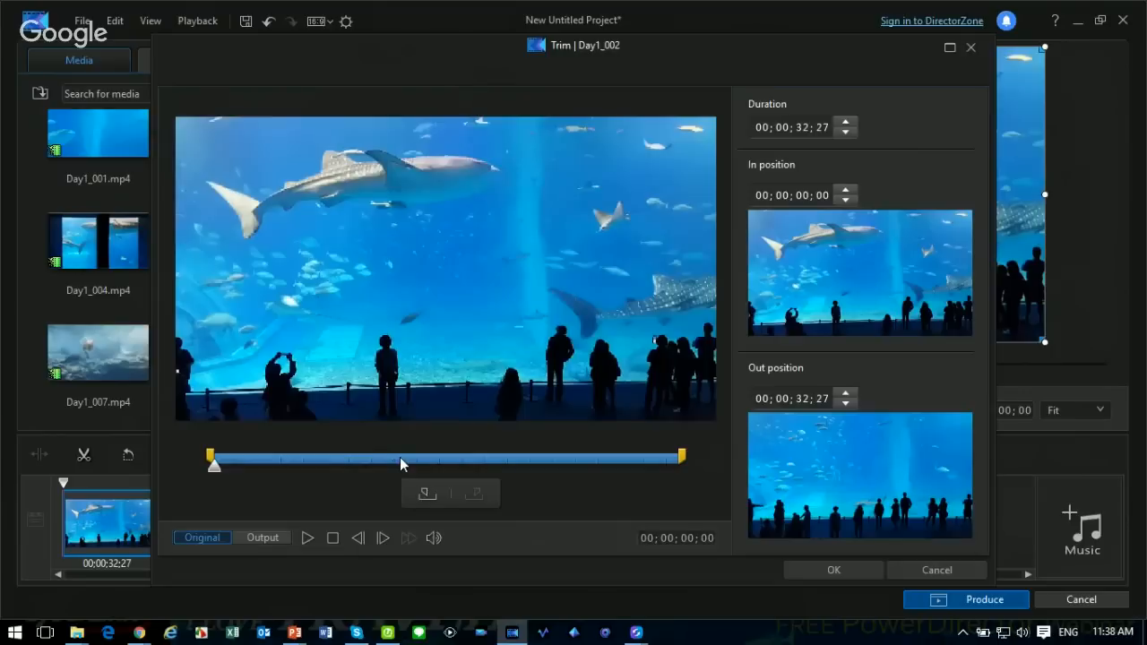
left_click_drag(678, 455, 314, 459)
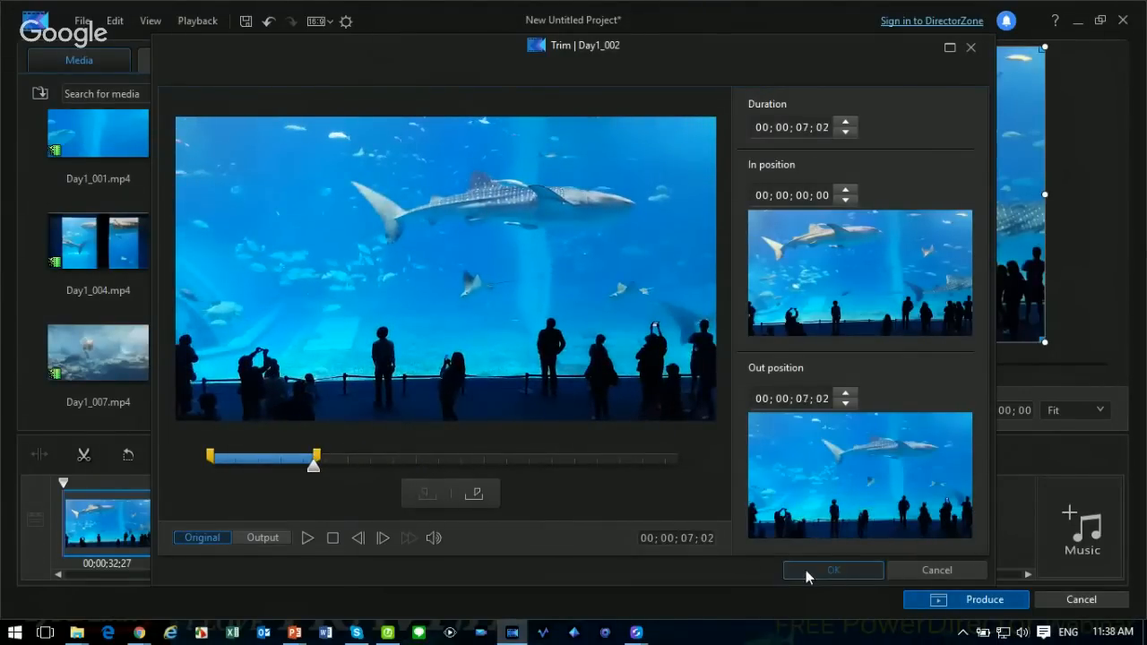
left_click(806, 570)
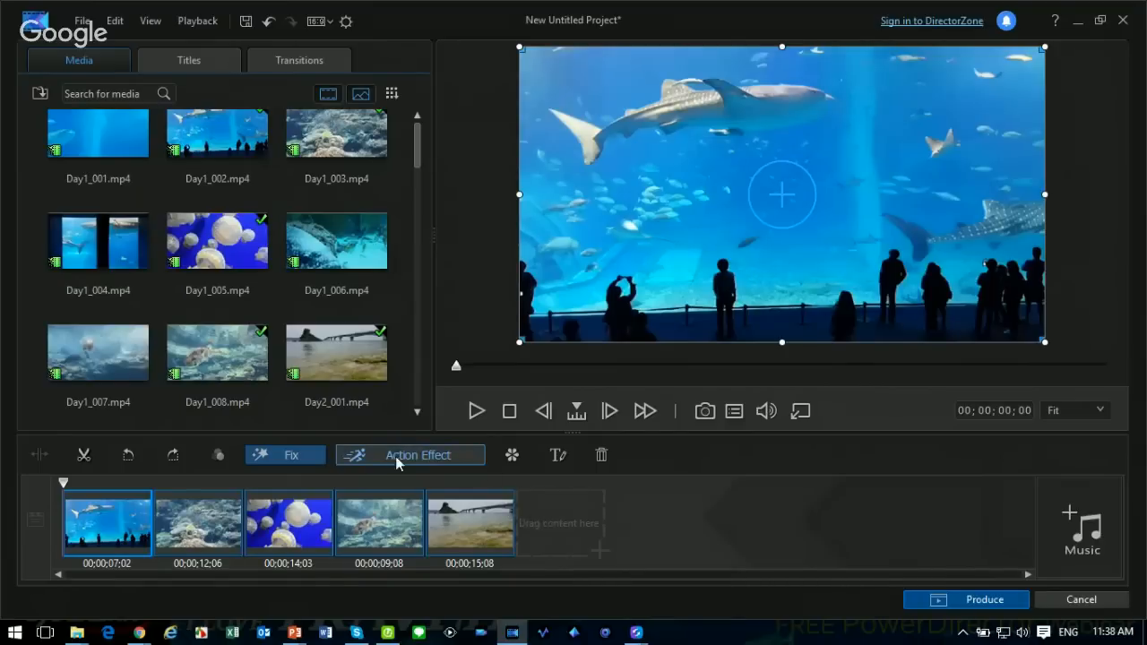
Create a time shift over the first 00;00;02;18 of the Day1_002 clip and set its speed multiplier to 4.000.
left_click(469, 459)
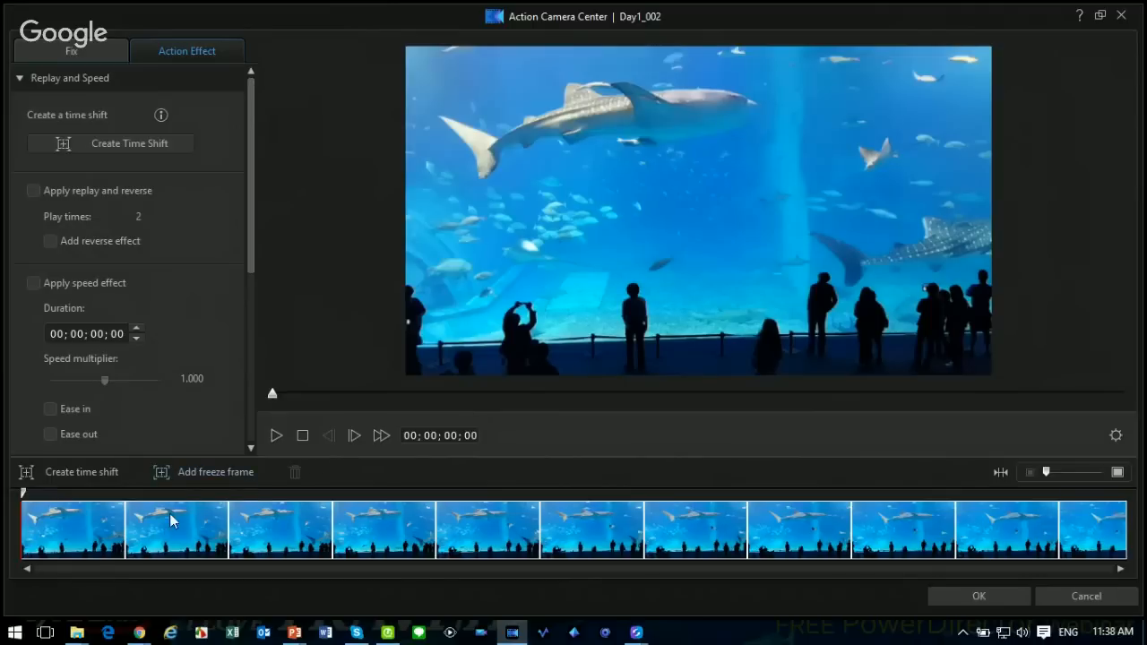
left_click(101, 476)
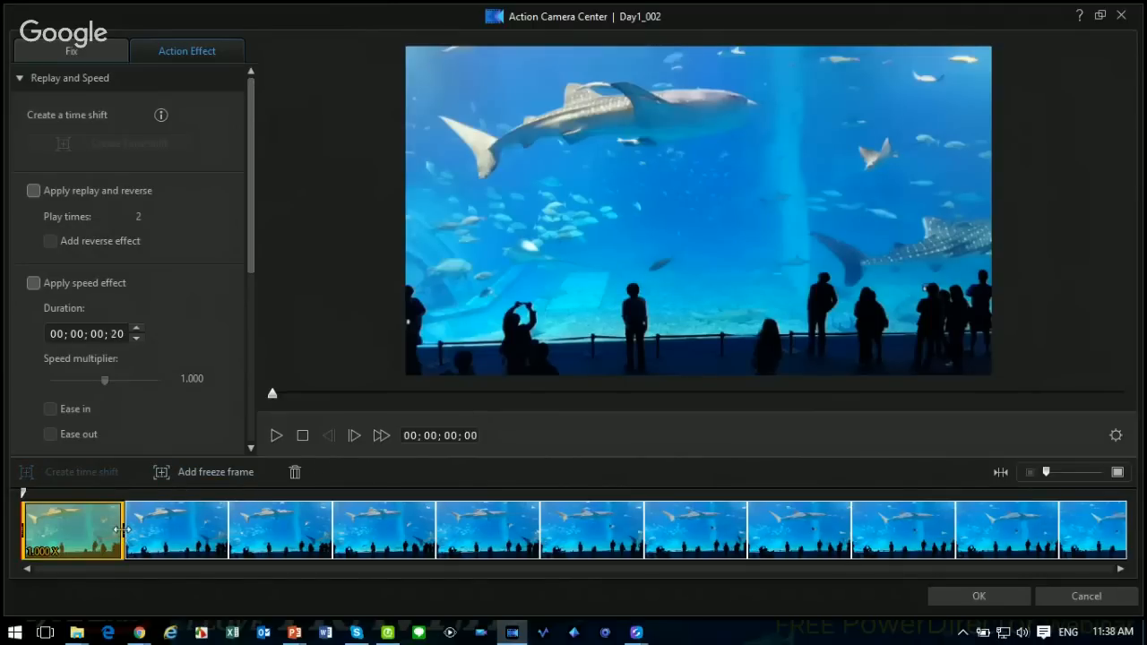
left_click_drag(123, 530, 422, 552)
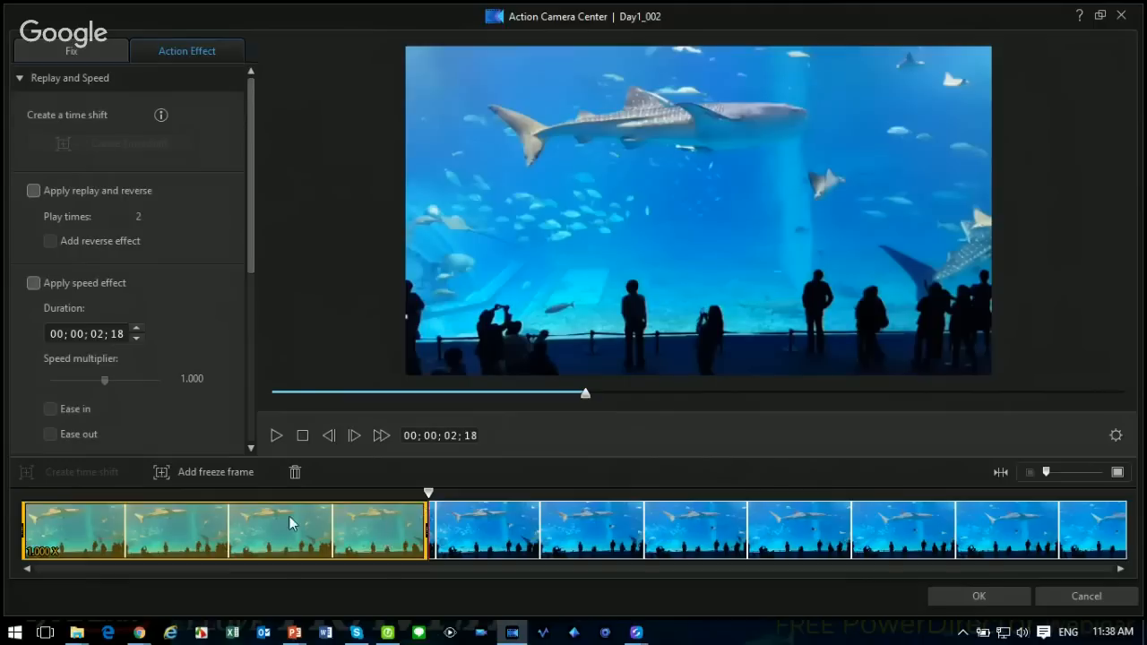
left_click(34, 284)
left_click(195, 379)
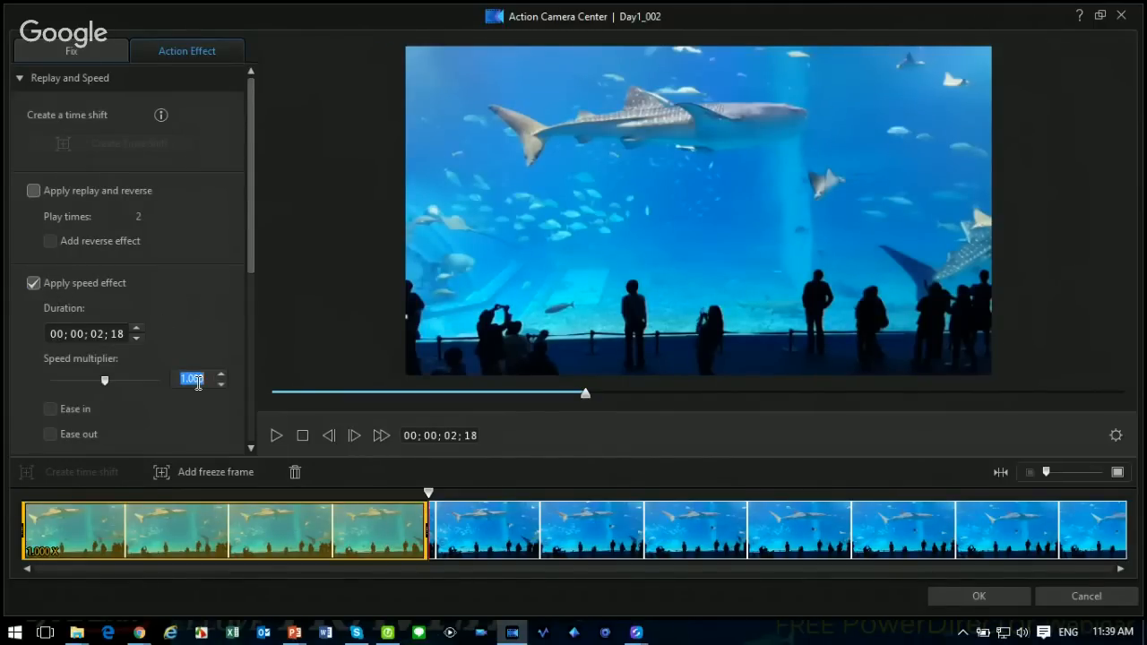
type("4")
key("Return")
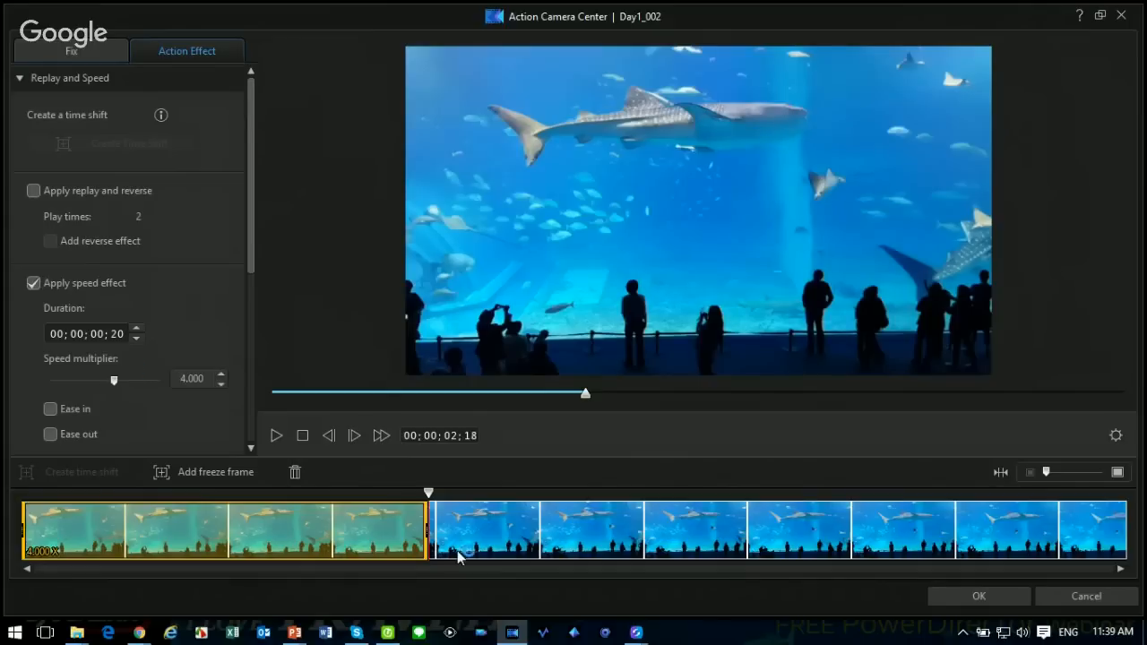
Create a second time shift from 00;00;03;03 to 00;00;04;00 that replays 3 times with the reverse effect.
left_click_drag(428, 492, 506, 495)
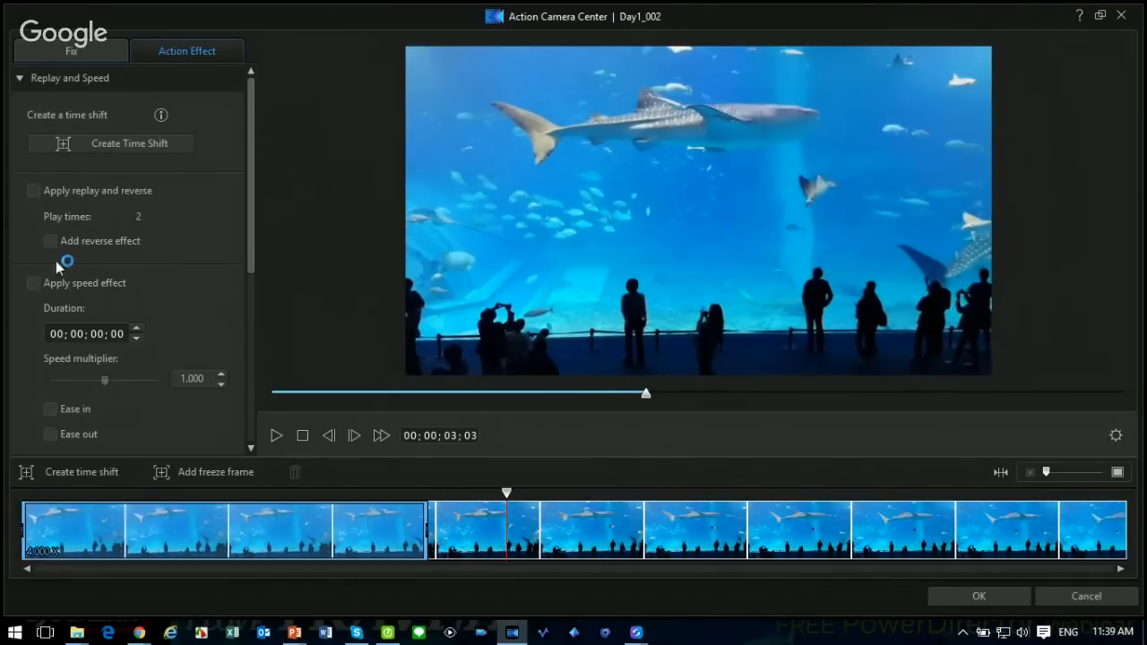
left_click(71, 471)
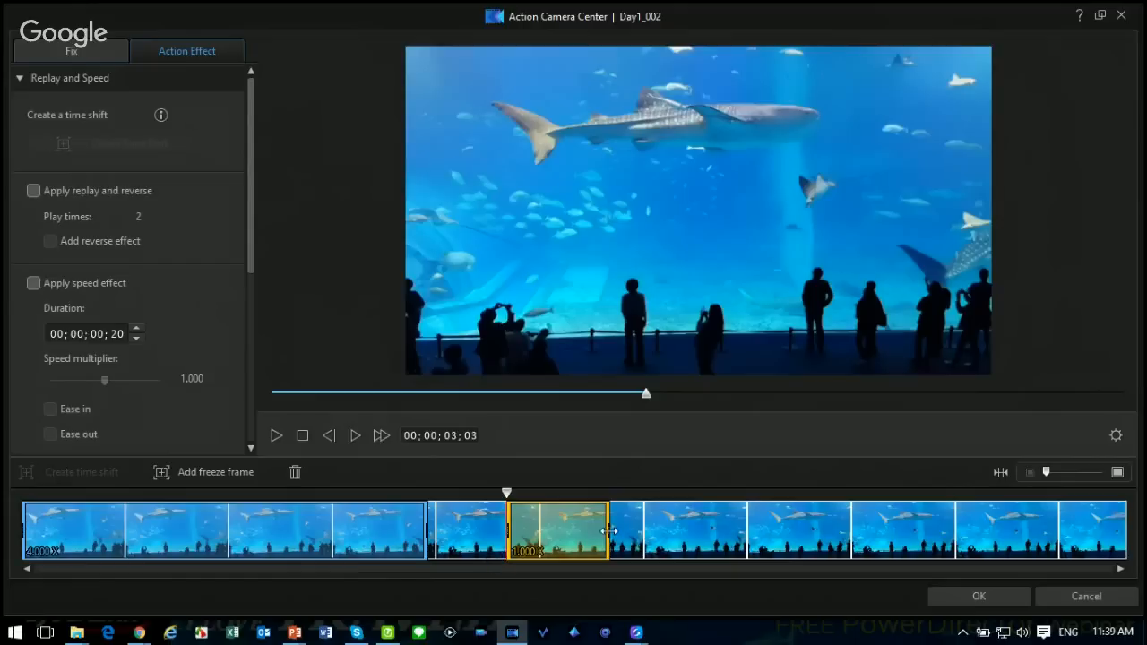
left_click_drag(609, 530, 649, 530)
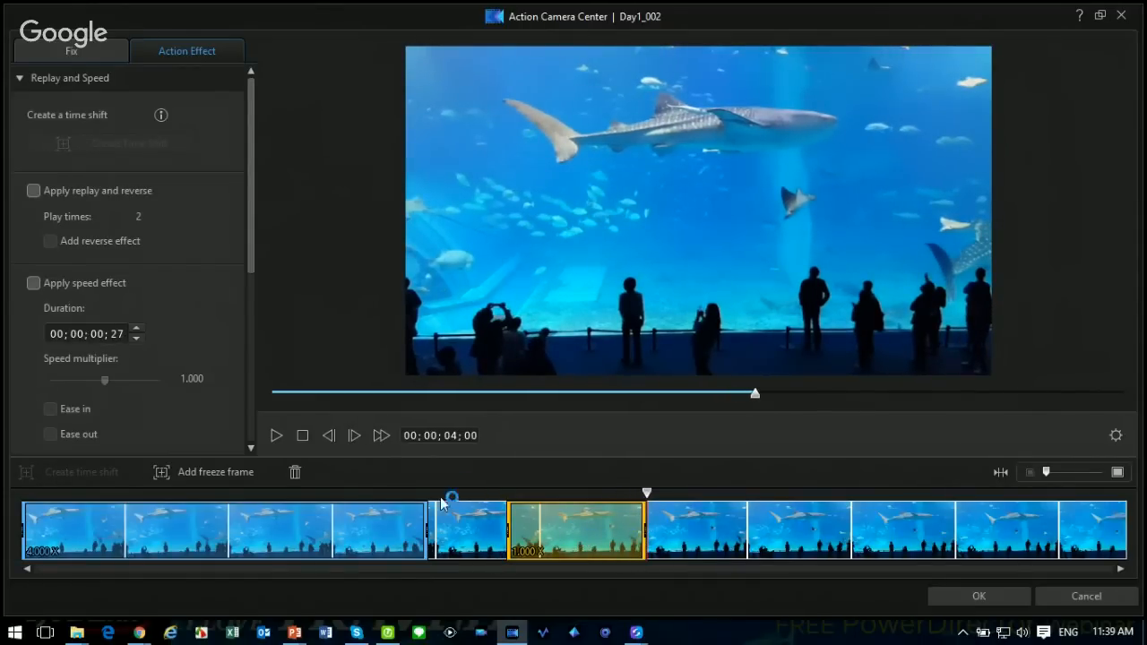
left_click(34, 190)
left_click(155, 212)
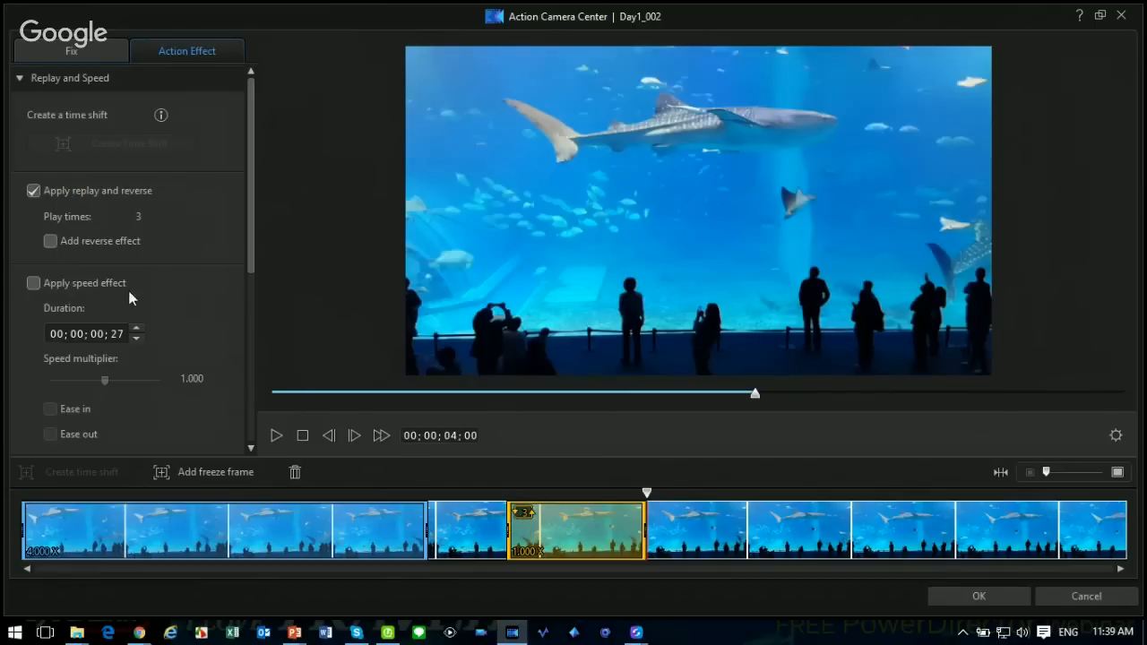
left_click(50, 242)
Apply a speed effect with a 0.250 multiplier to the second time shift.
left_click(34, 284)
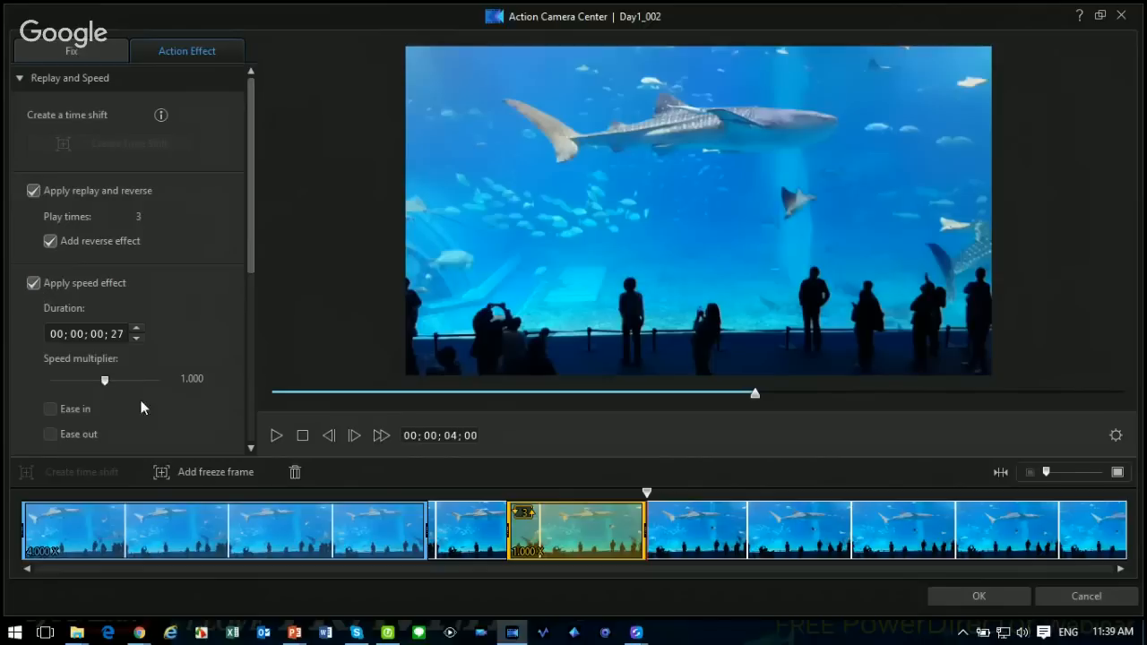
left_click(182, 379)
type("0.25")
key("Return")
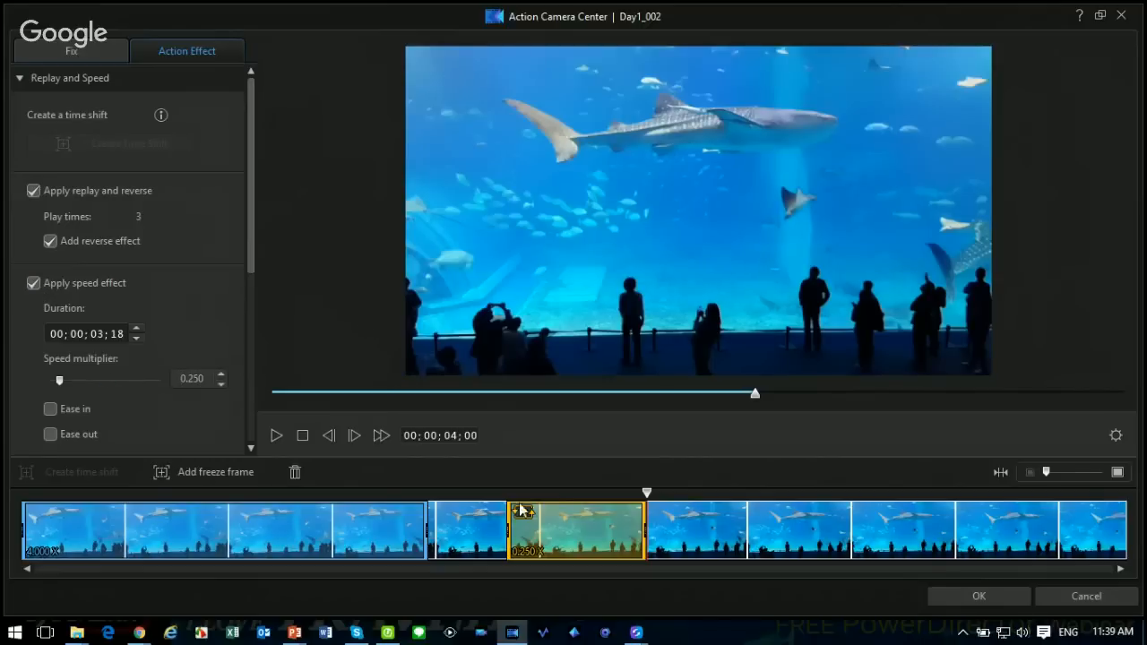
Add a freeze frame at 00;00;04;28 with a zoom effect framed tightly on the whale shark's head, and apply the action effects.
left_click_drag(655, 494, 794, 498)
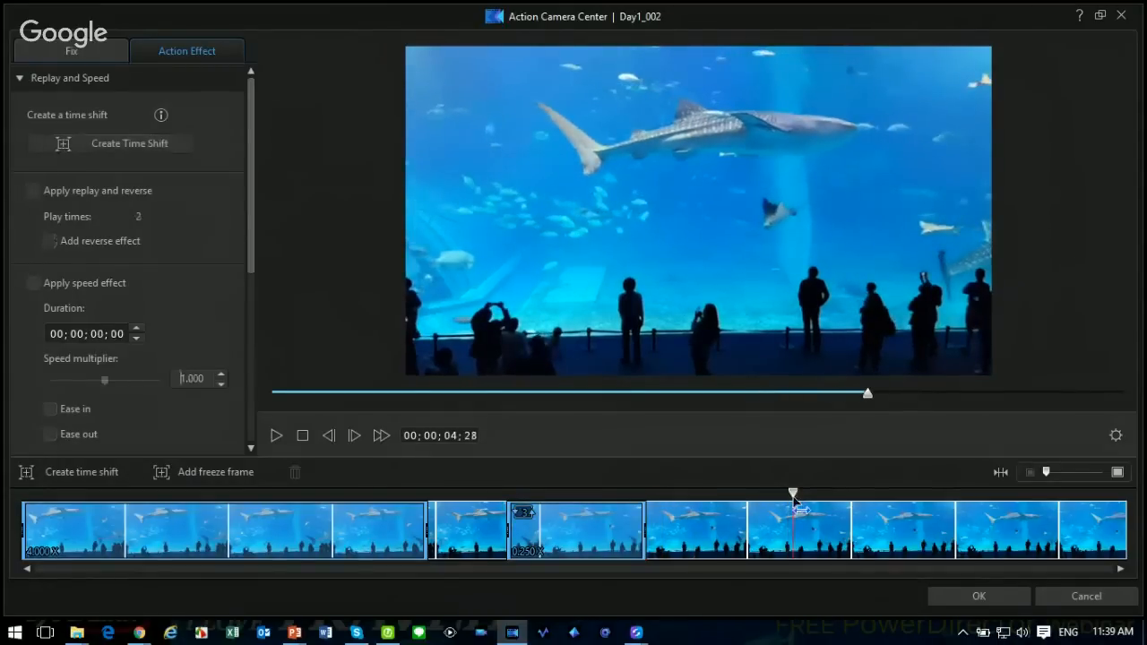
left_click(199, 473)
left_click_drag(250, 254, 241, 443)
left_click(33, 368)
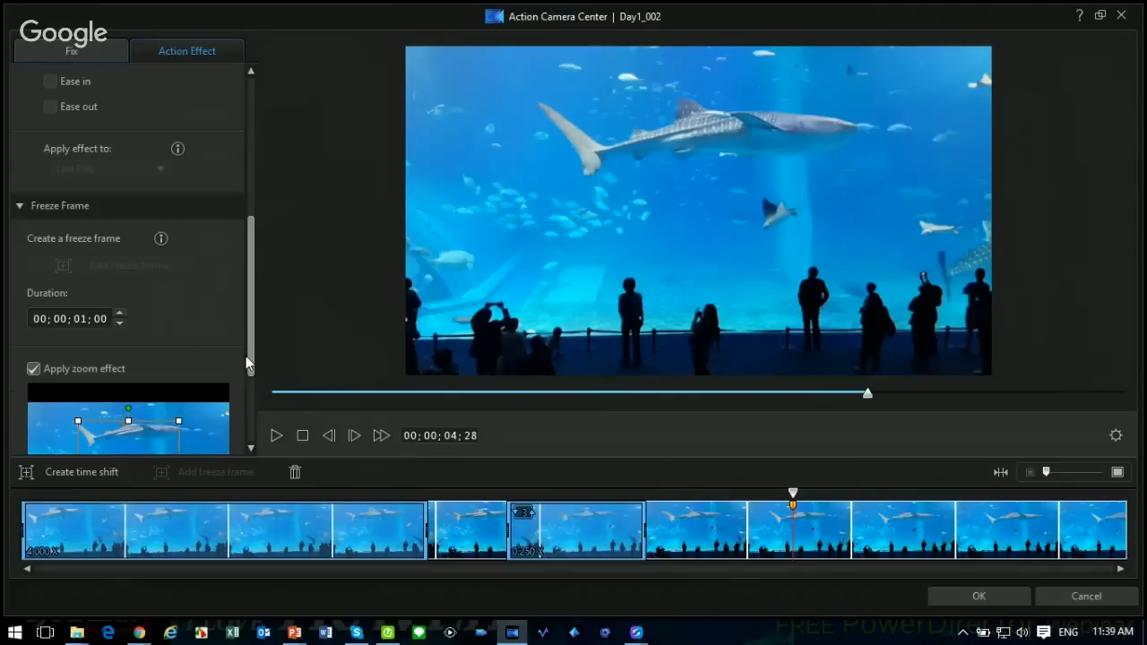
left_click_drag(249, 358, 250, 434)
left_click_drag(153, 333, 175, 318)
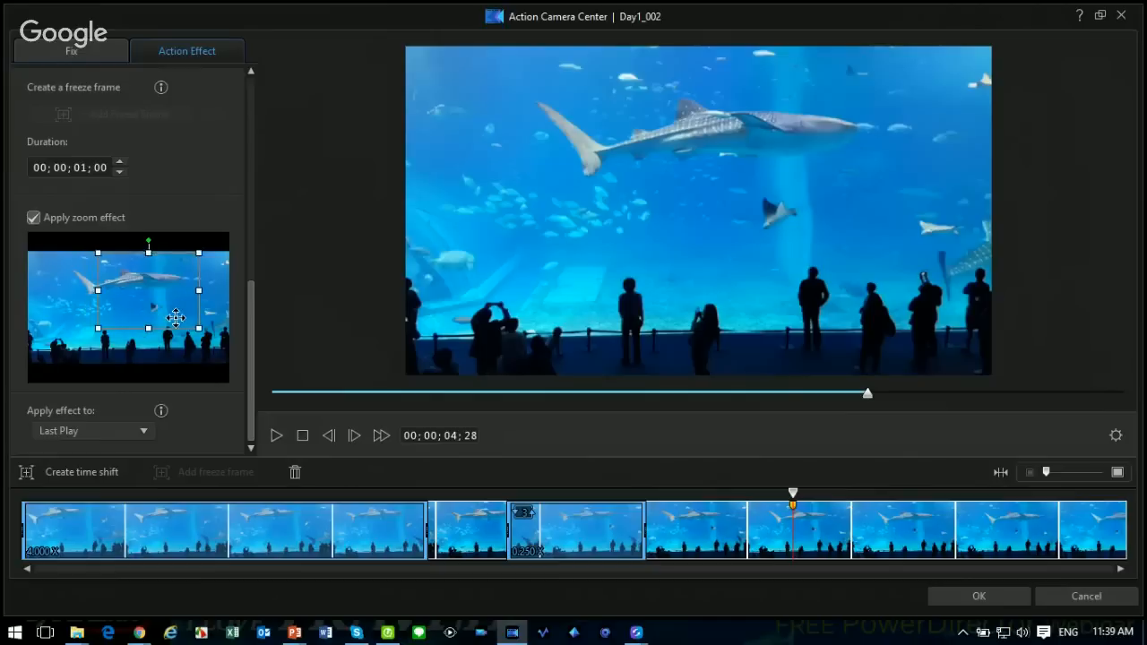
left_click_drag(96, 331, 159, 299)
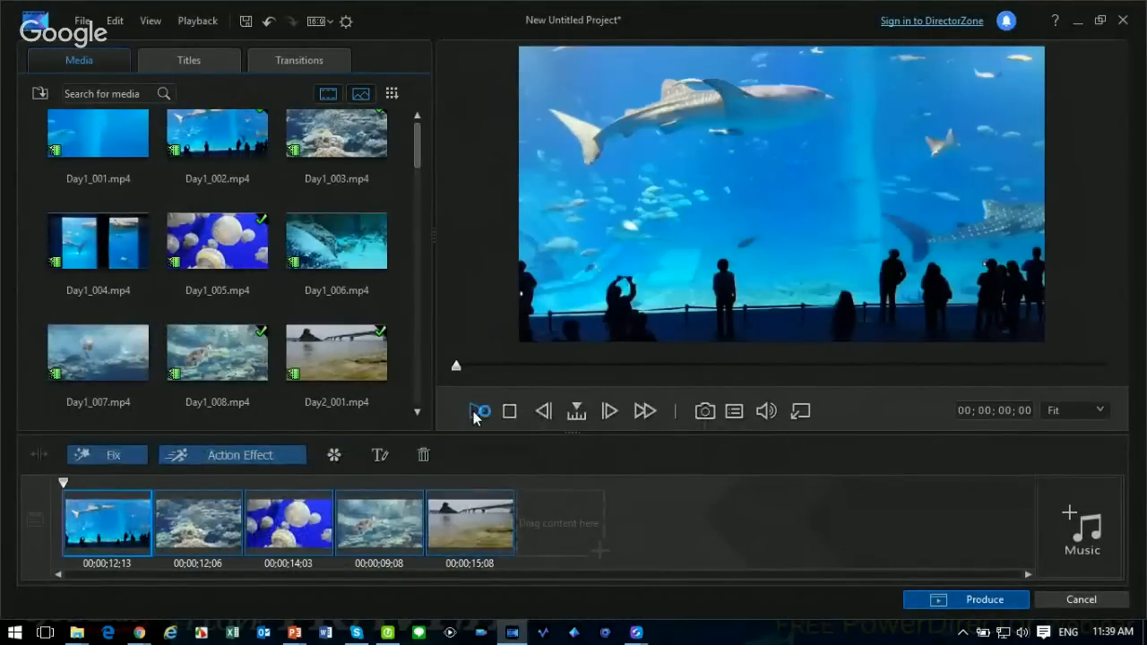
Play the edited Day1_002 clip from the start and pause near its end.
left_click(476, 414)
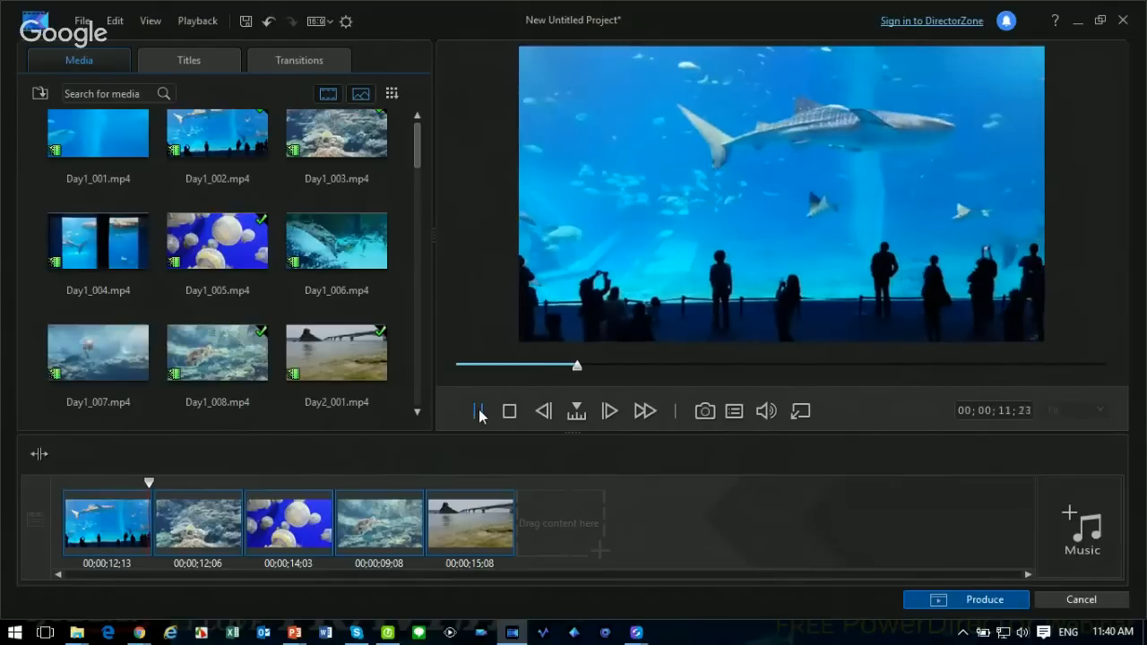
left_click(480, 412)
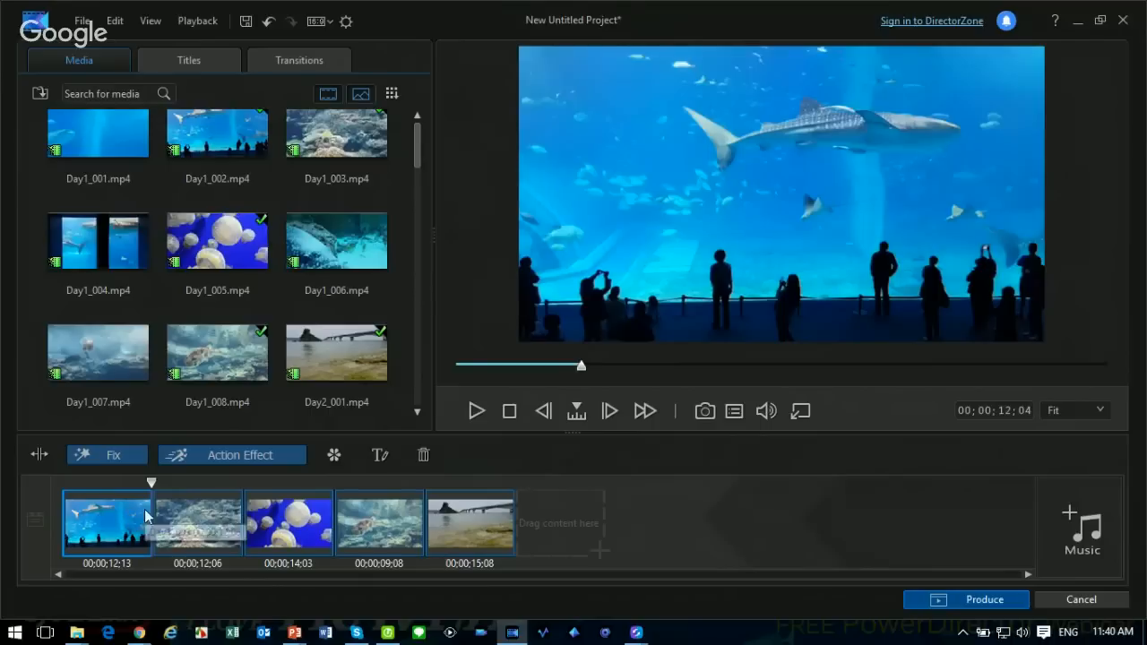
Fix the colours of the Day2_001 bridge clip with the Countryside sports color preset.
left_click(449, 508)
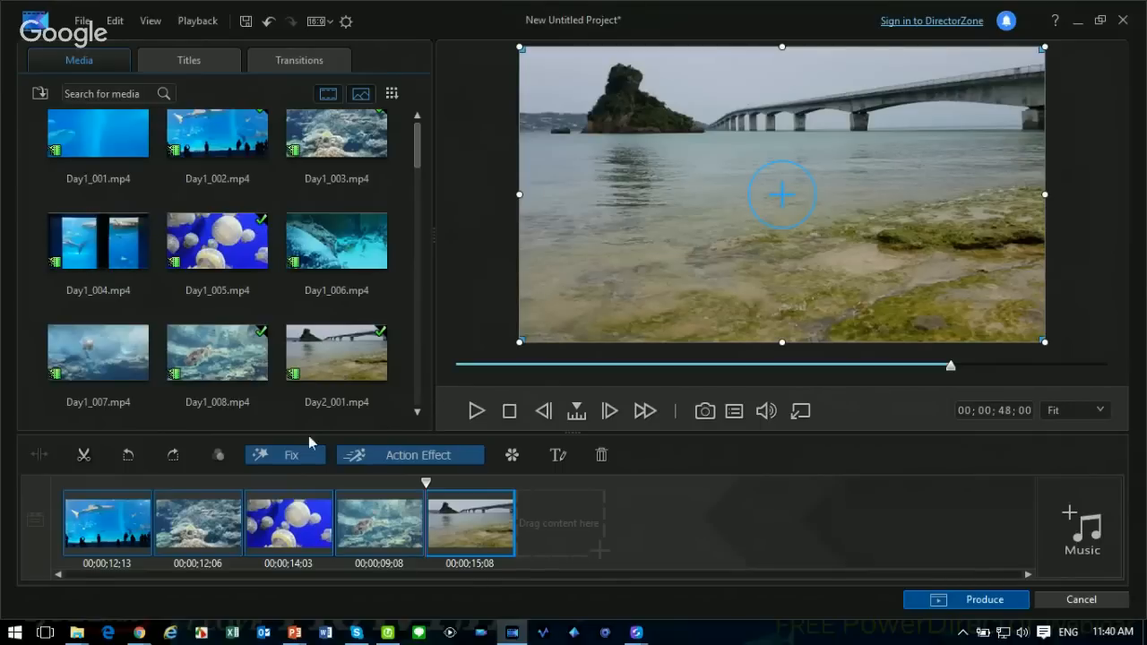
left_click(299, 456)
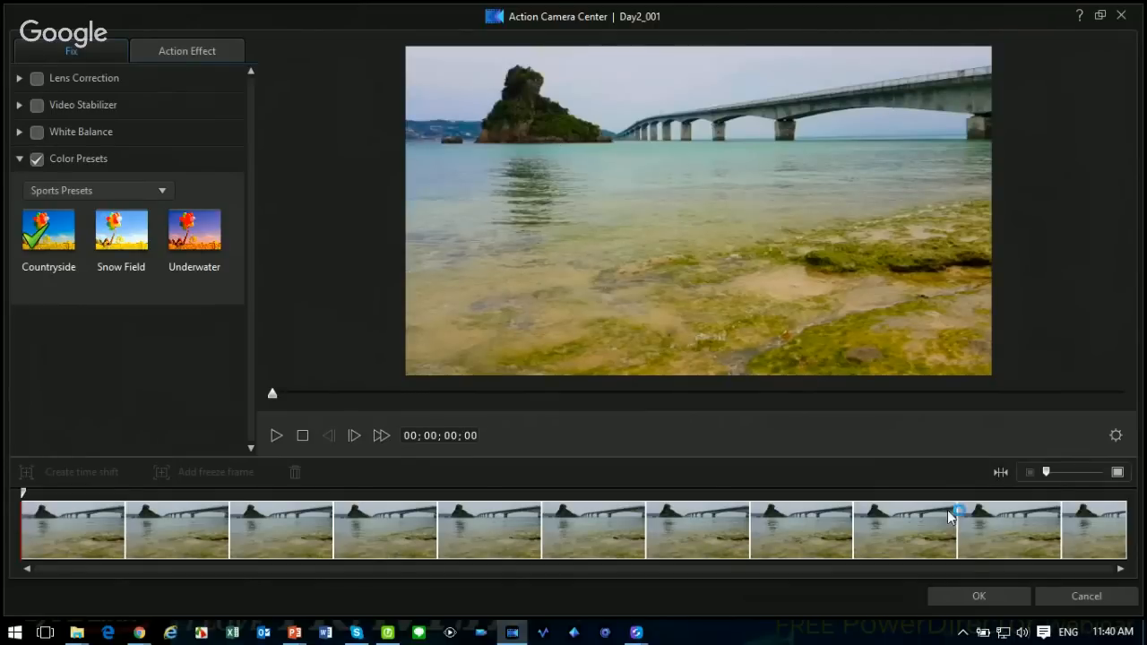
left_click(980, 596)
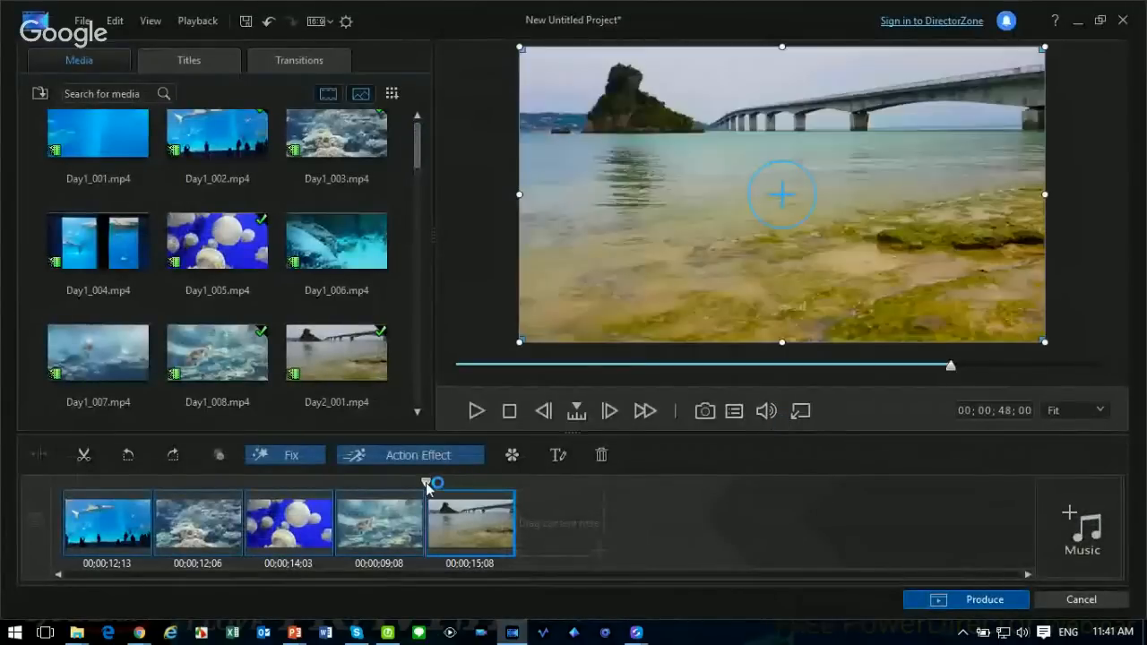
Insert the Crest title template at the start of the storyboard and open it in the Title Designer.
left_click_drag(426, 482, 21, 468)
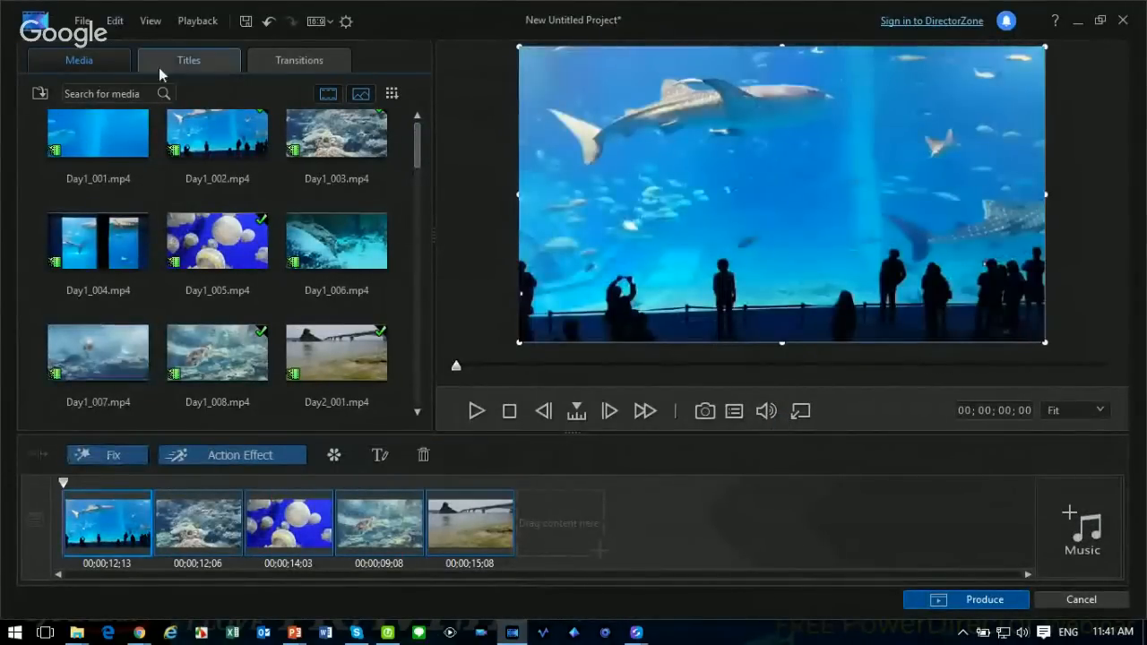
left_click(200, 66)
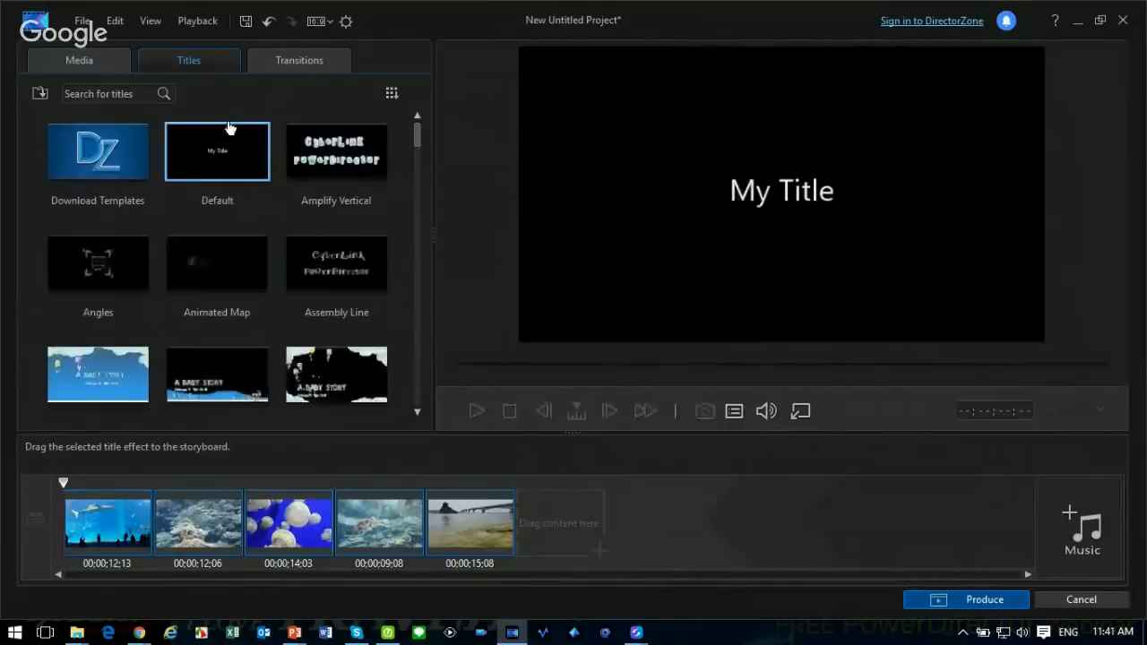
left_click_drag(418, 137, 415, 182)
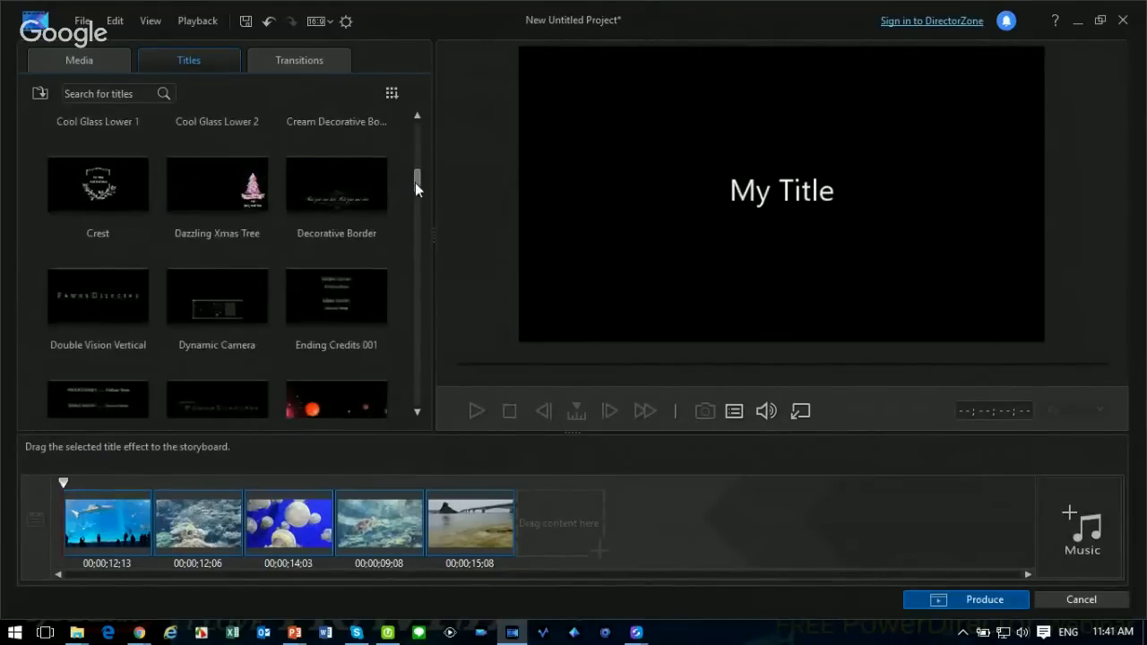
left_click(117, 193)
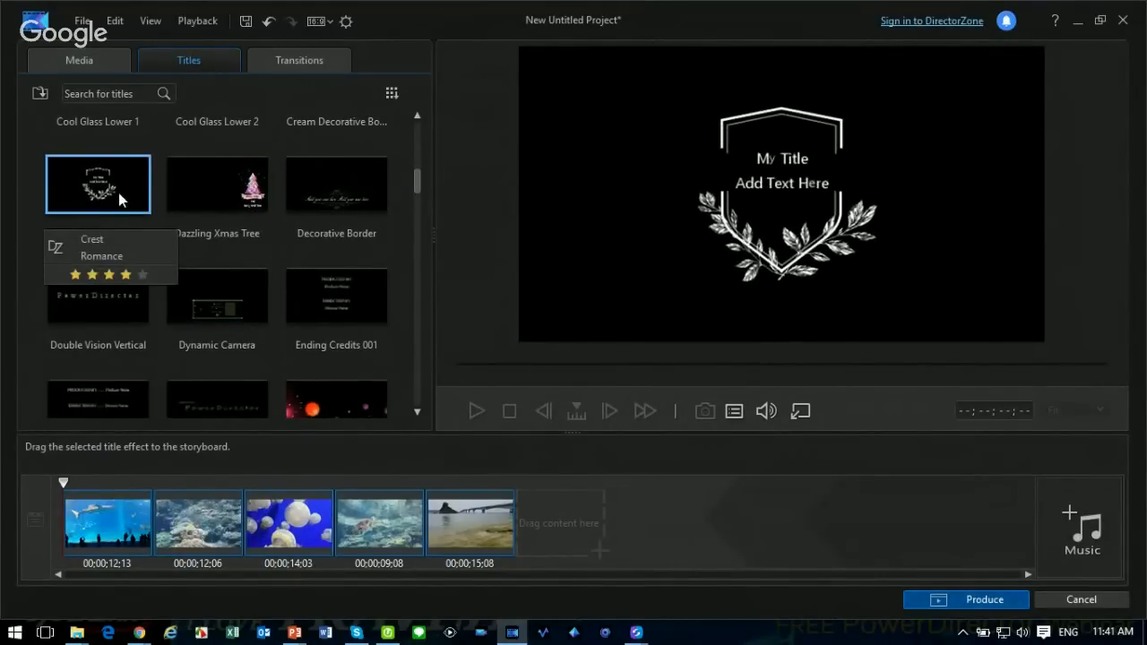
left_click_drag(141, 213, 65, 503)
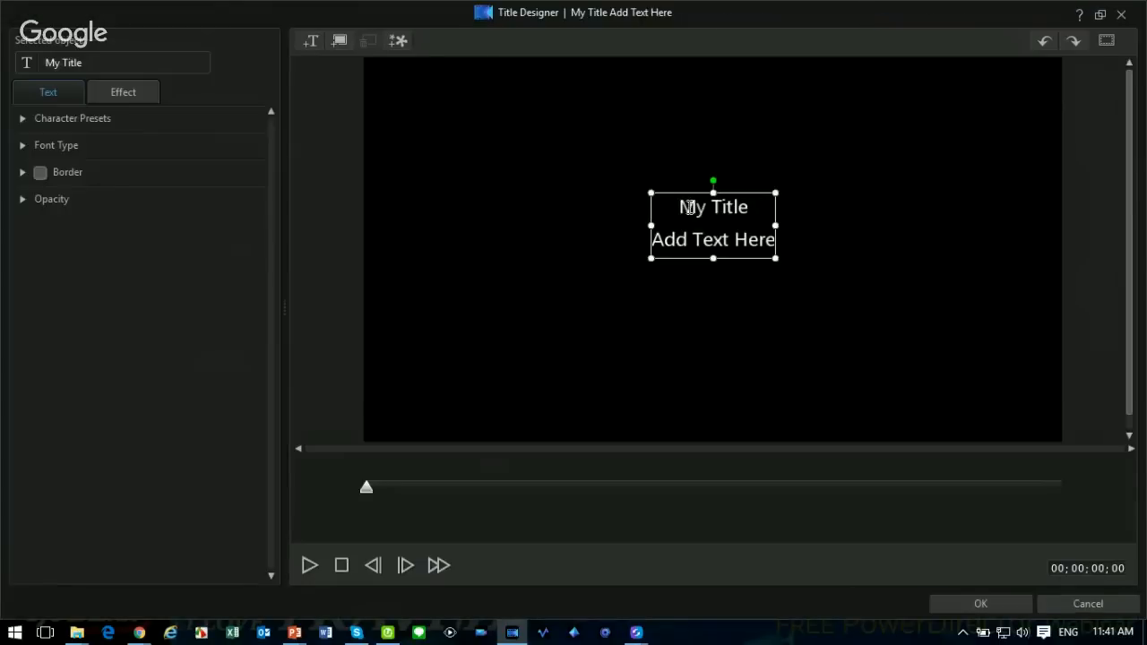
Change the crest title's two lines to "OKINAWA" and "Summer 16", preview the animation and apply the title.
left_click_drag(683, 206, 727, 204)
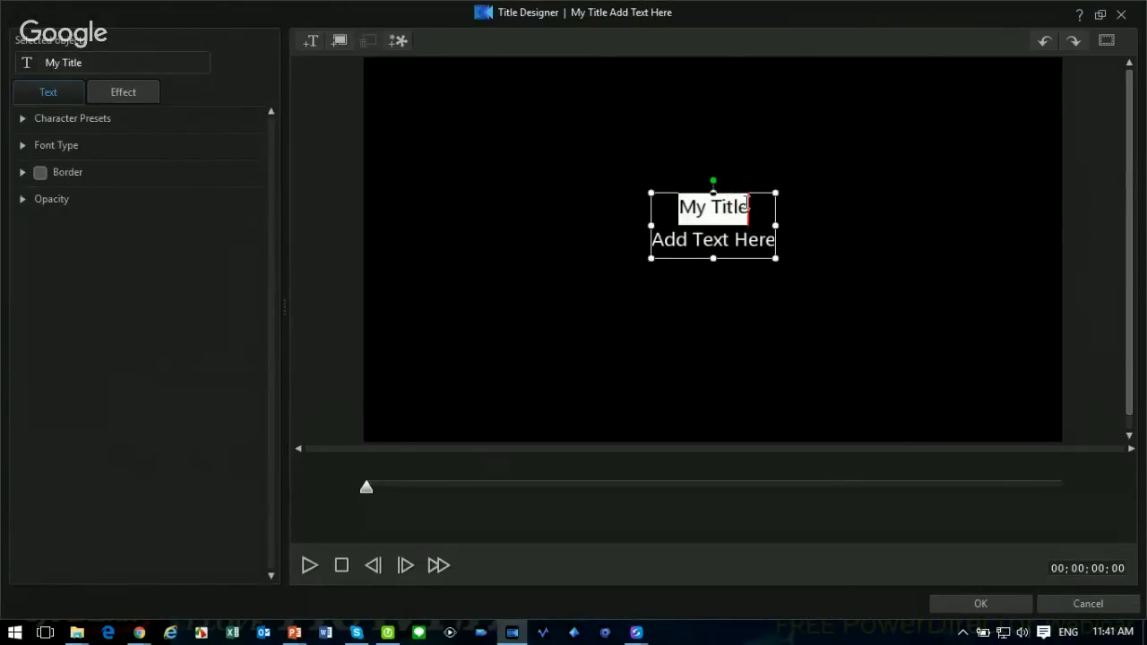
type("OKINAWA")
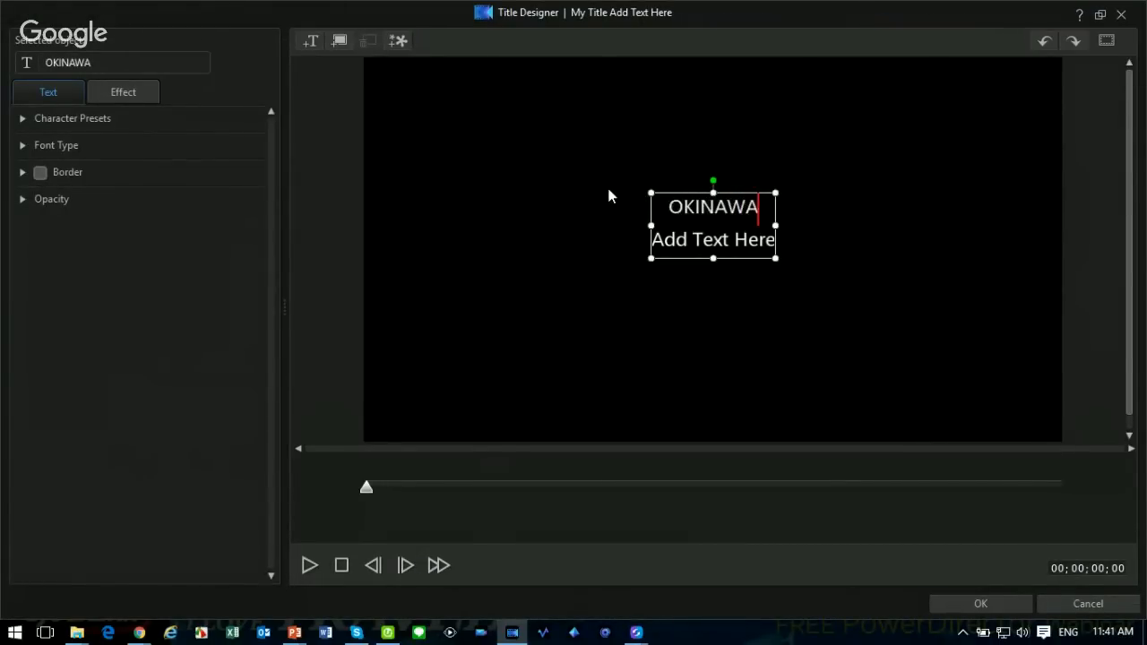
key("ctrl+a")
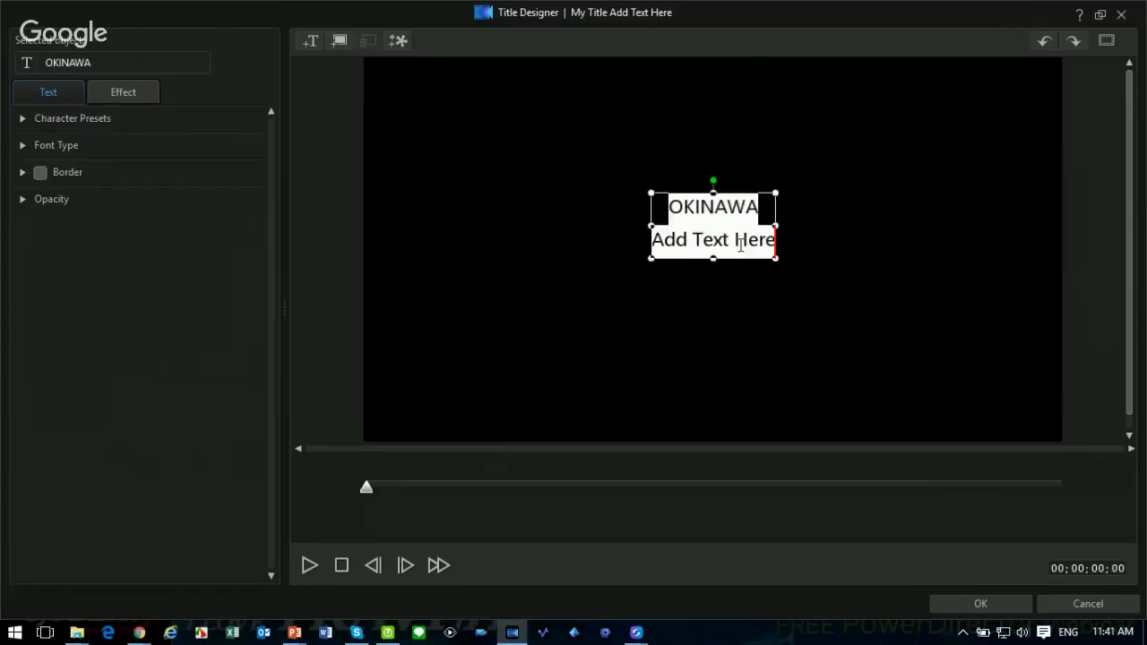
left_click(686, 239)
left_click_drag(656, 240, 771, 239)
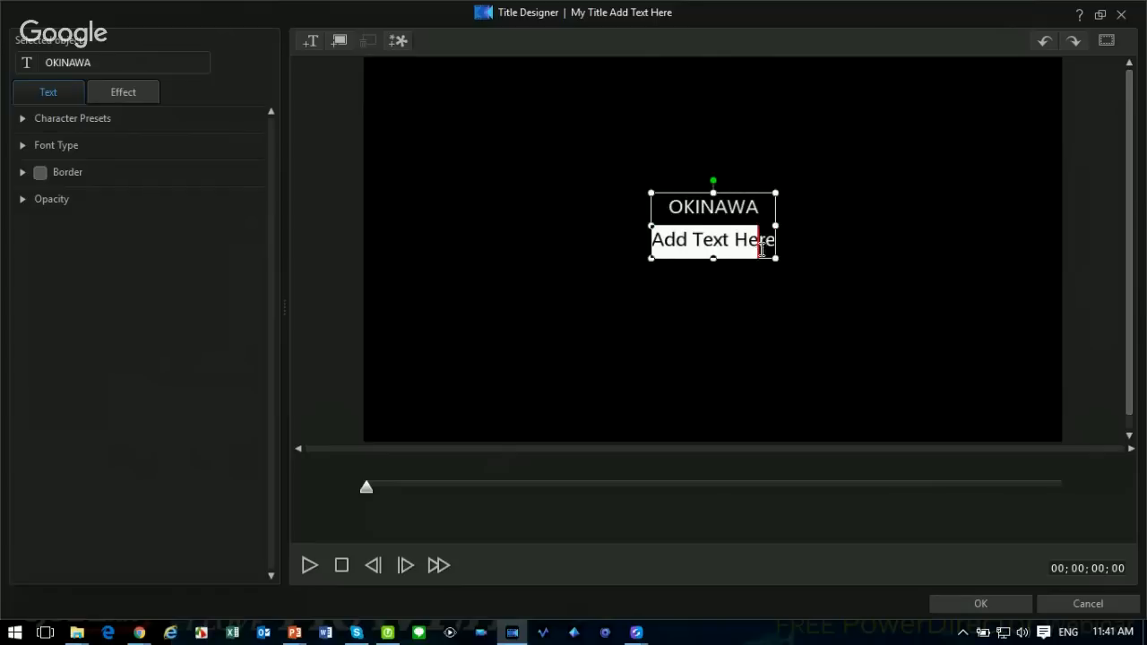
type("Summer")
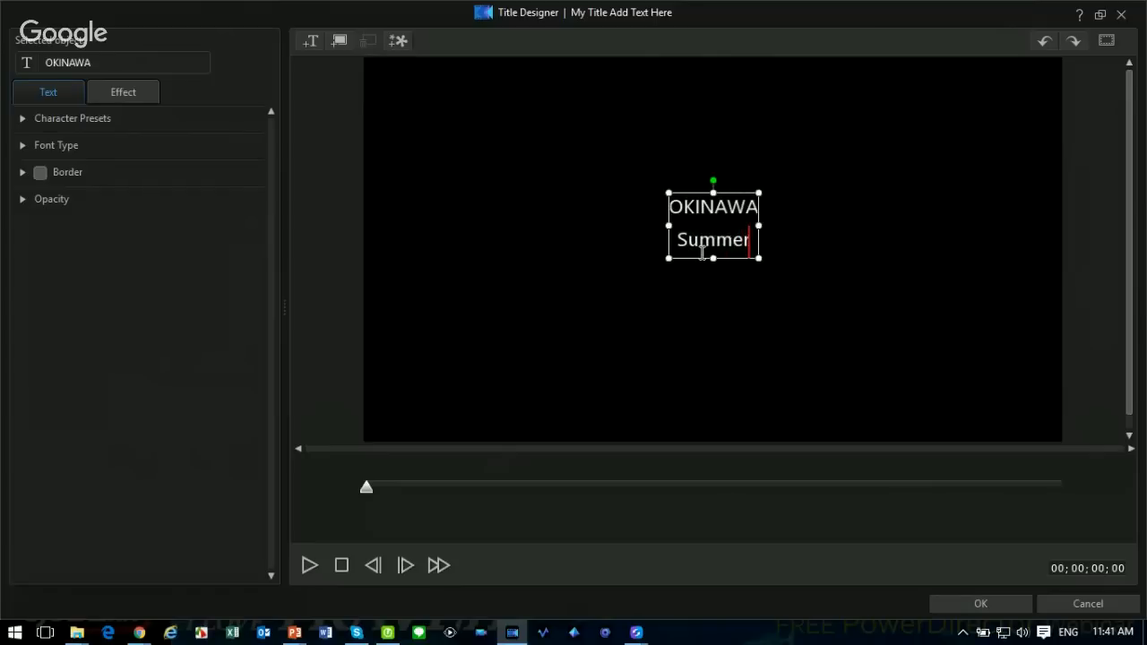
type(" 16")
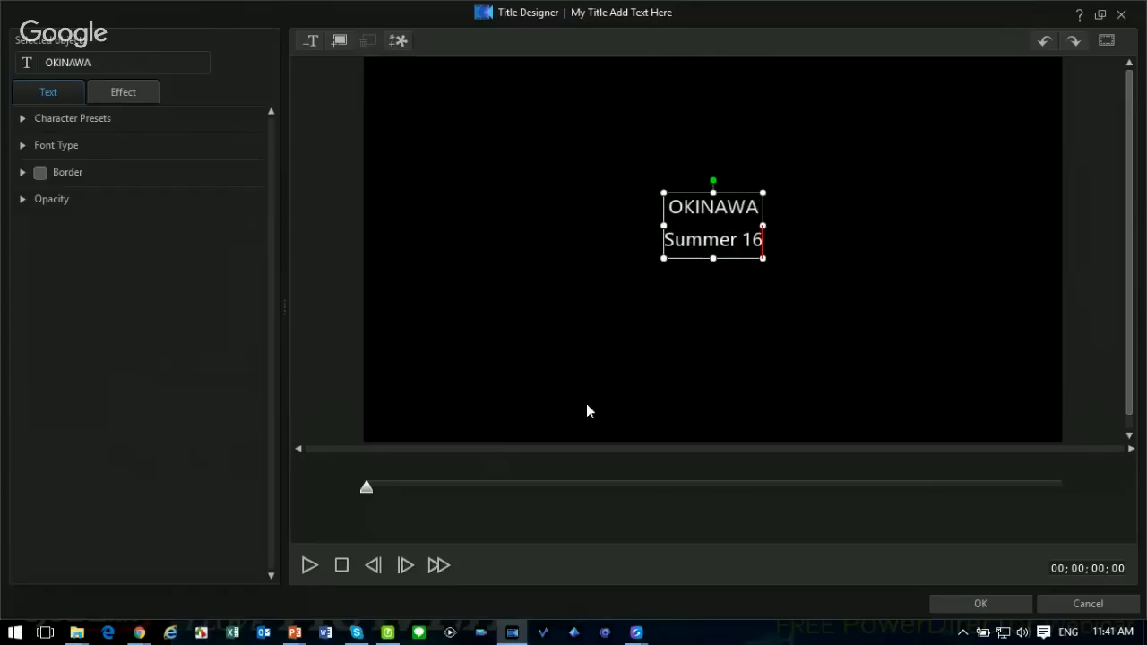
left_click(309, 565)
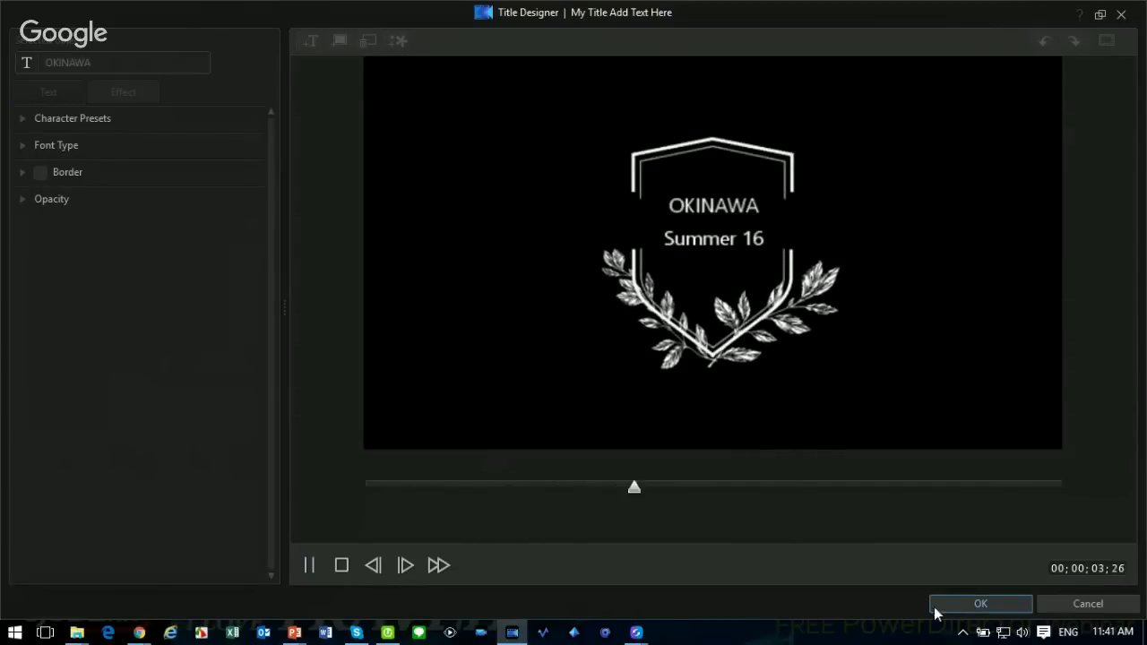
left_click(975, 603)
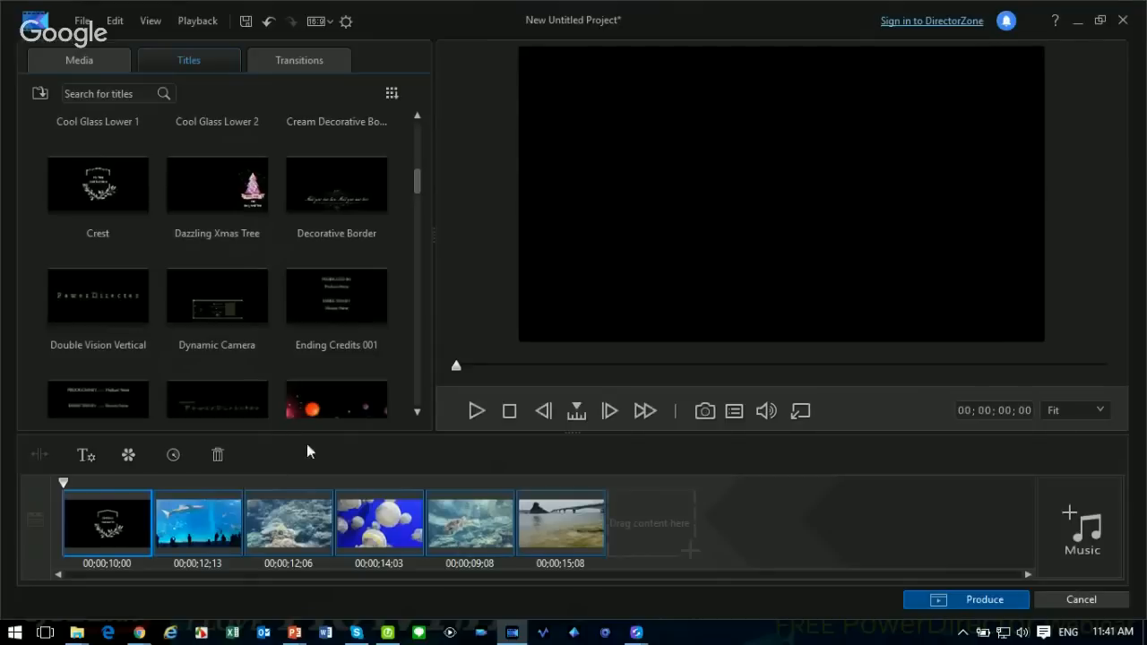
Play the storyboard from the start and pause within the whale shark clip.
left_click(476, 411)
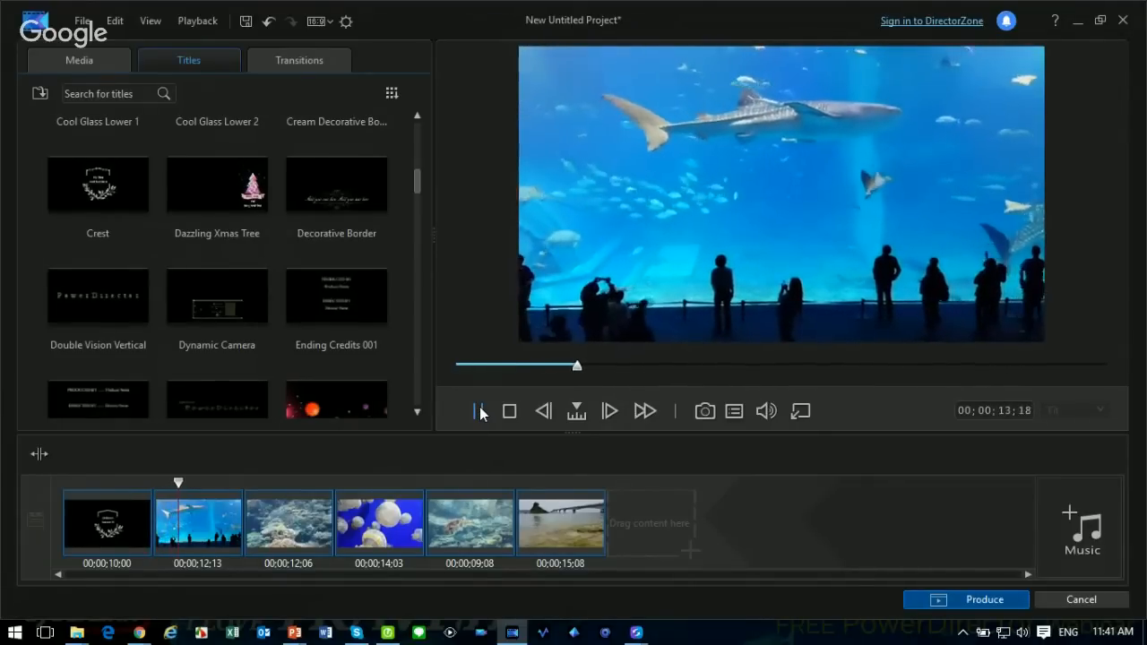
left_click(479, 412)
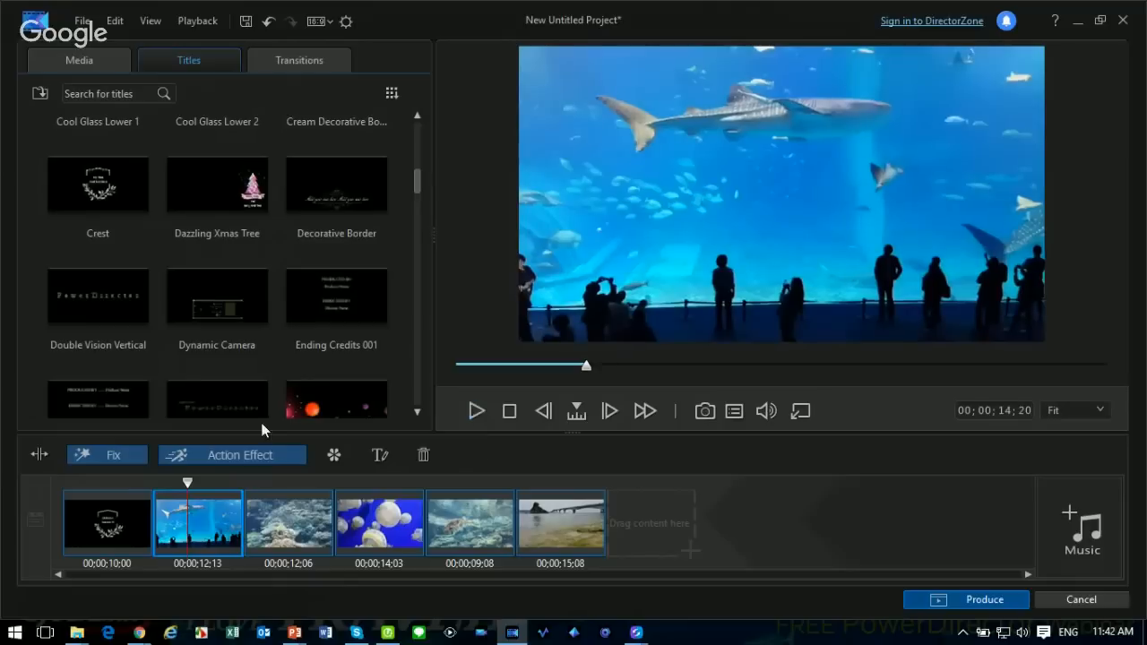
Insert the Airplane, Break Apart 2, Box, Blur Line and Binary 2 transitions, in that order, between consecutive storyboard clips from the title onward.
left_click(304, 60)
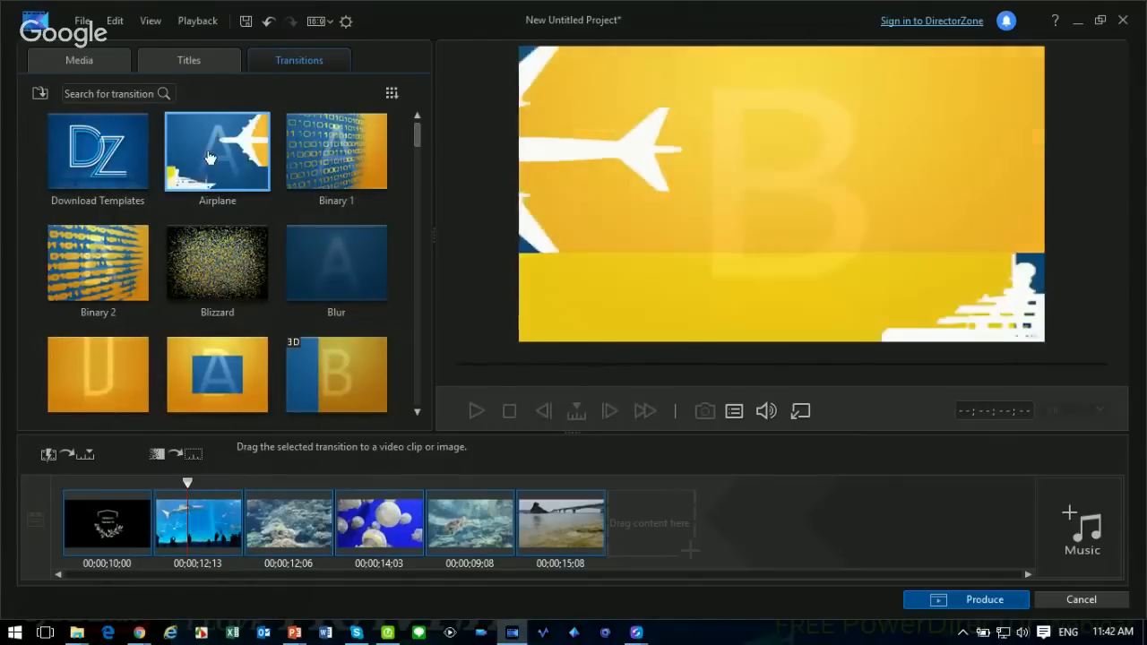
left_click_drag(208, 158, 169, 491)
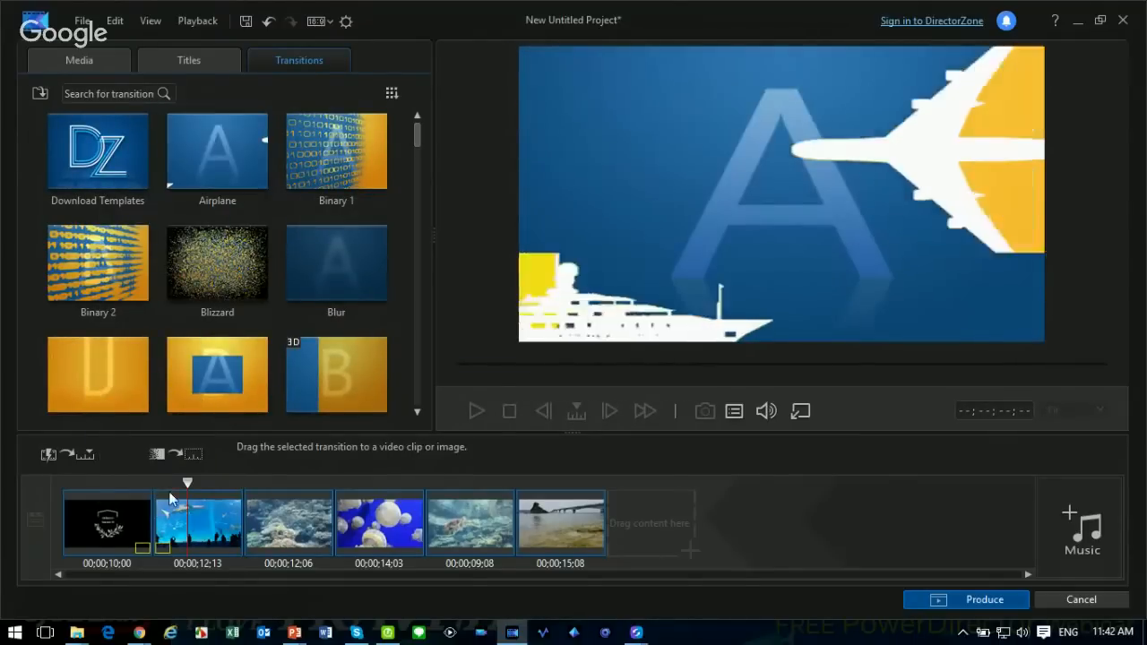
left_click_drag(311, 369, 254, 524)
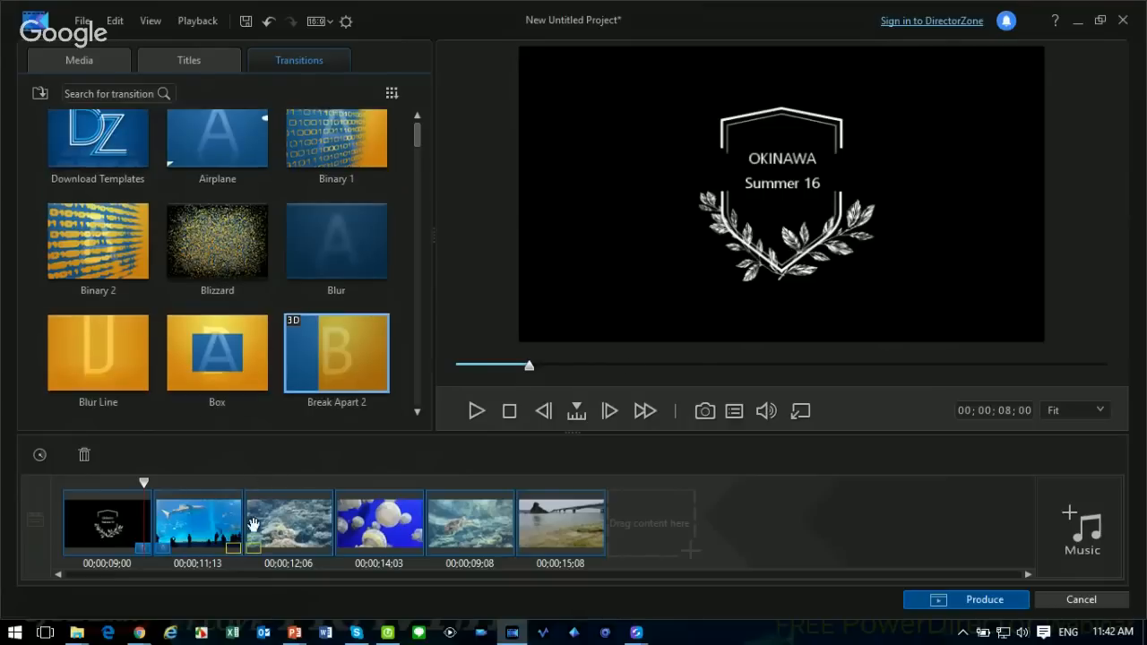
left_click(226, 365)
left_click_drag(226, 366, 333, 511)
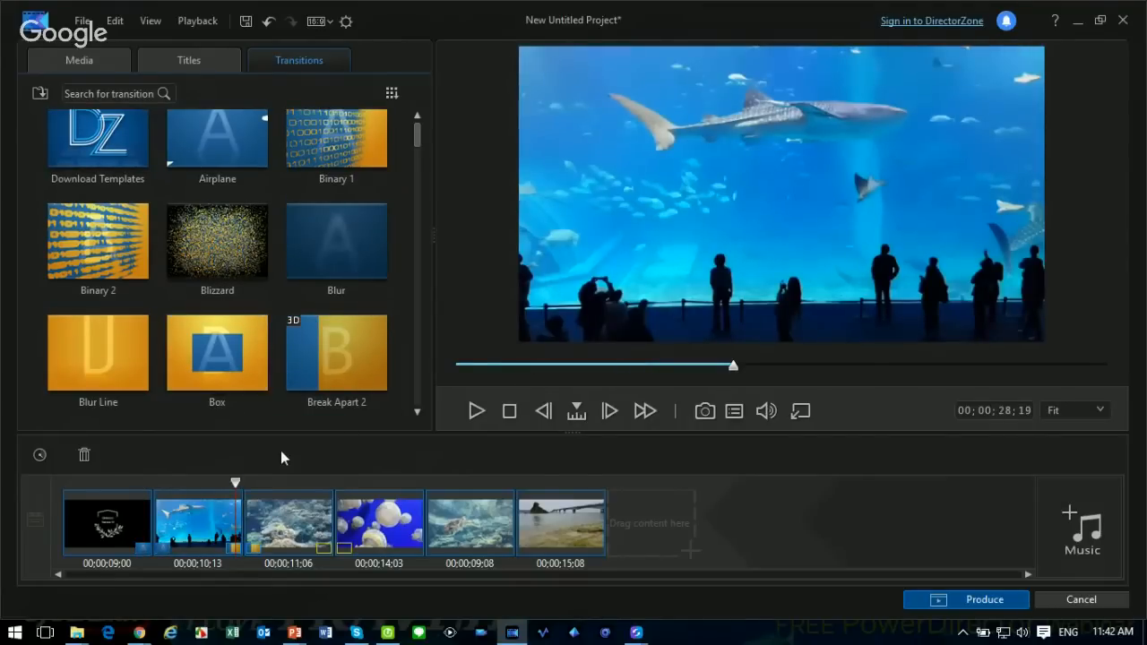
left_click_drag(116, 363, 401, 518)
left_click_drag(125, 267, 482, 516)
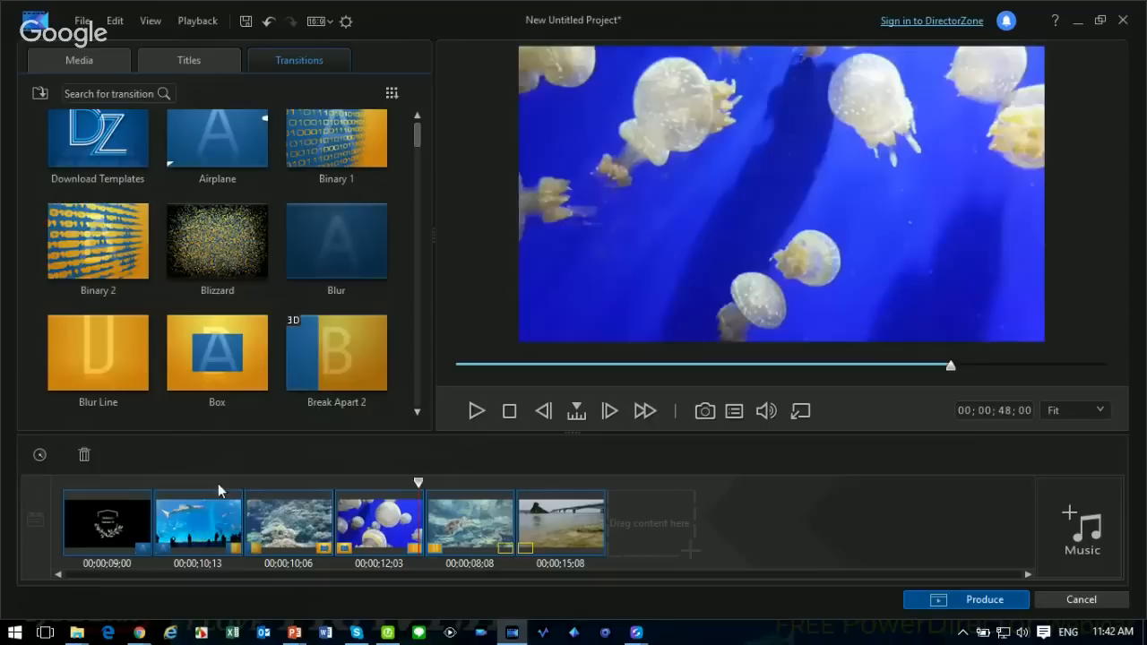
Play the storyboard from 00;00;06;20 in the title through the first transitions, and stop playback.
left_click(131, 488)
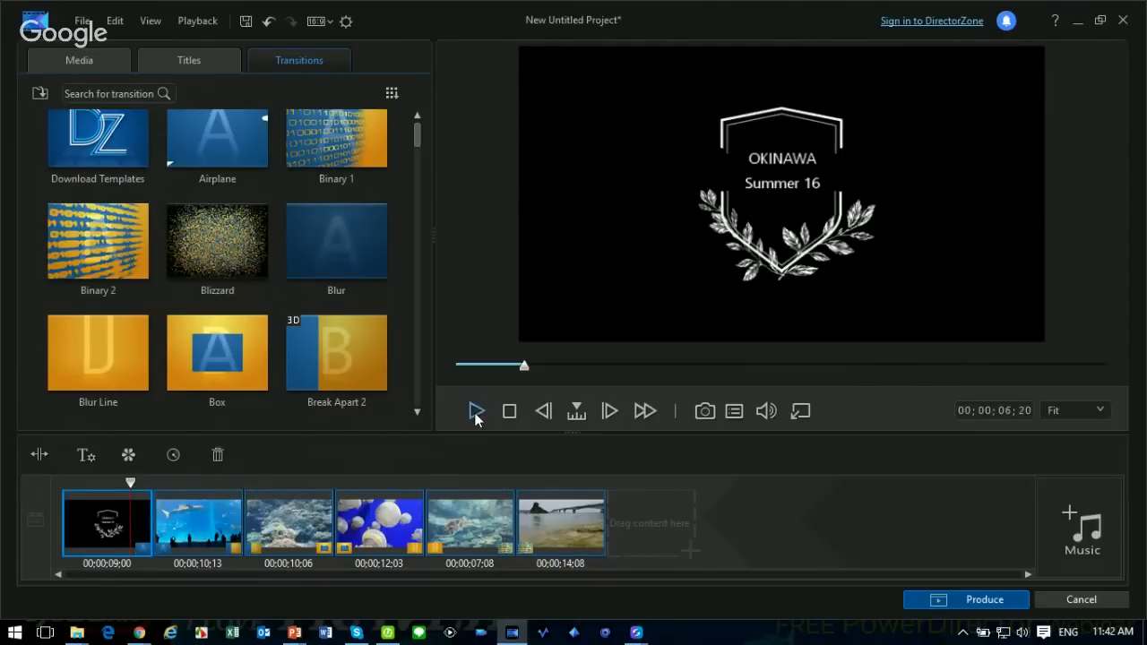
left_click(476, 414)
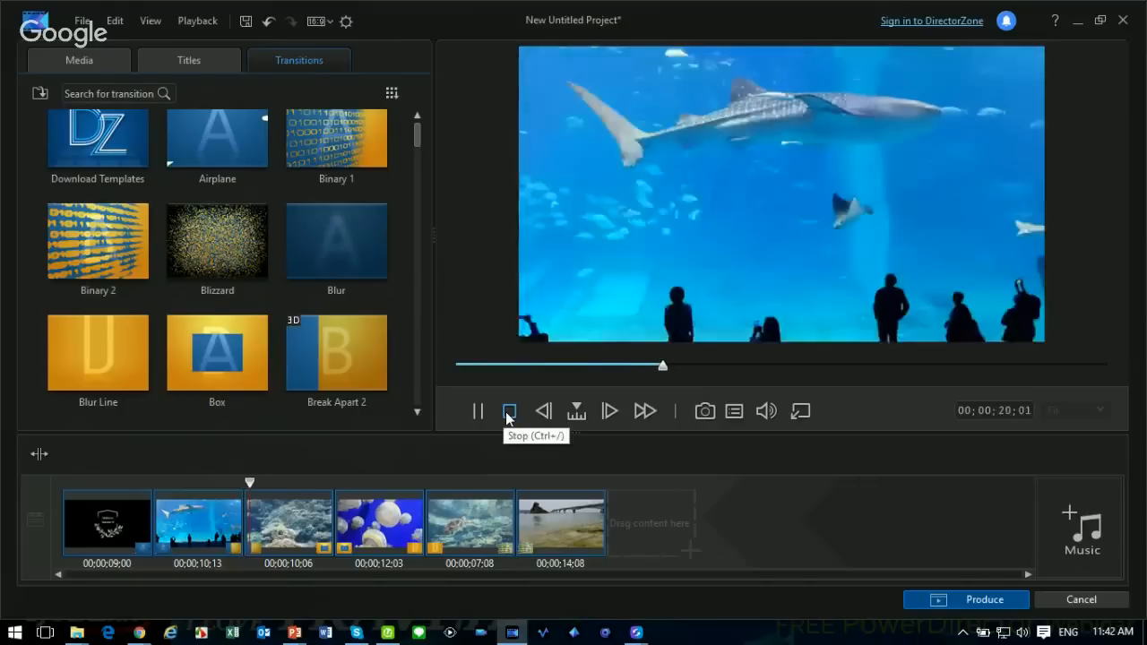
left_click(508, 413)
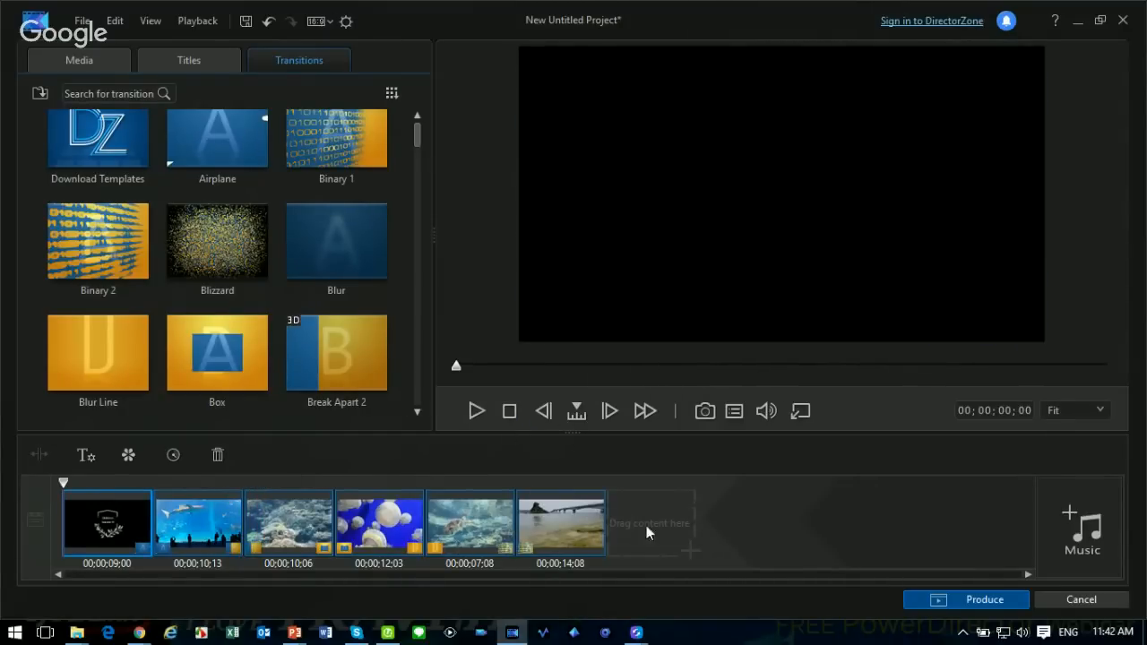
Add The Happy Clappy Ukulele Song as background music, trim its end to a 00;01;51;11 duration, and enable auto fade in/out.
left_click(1079, 538)
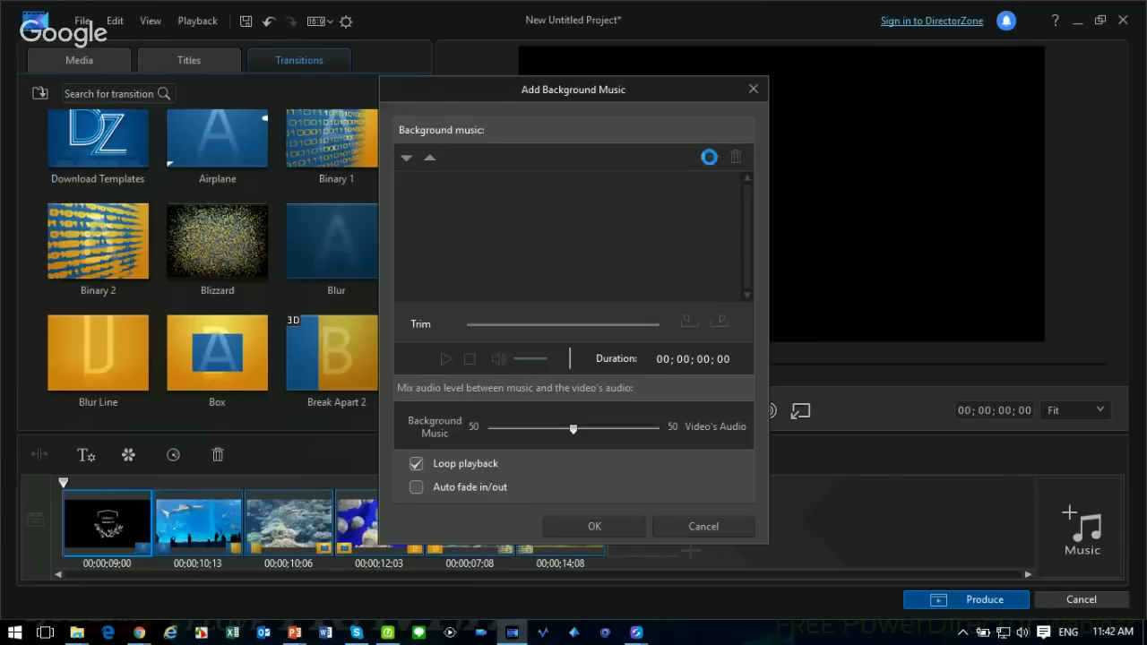
left_click(709, 157)
double_click(513, 216)
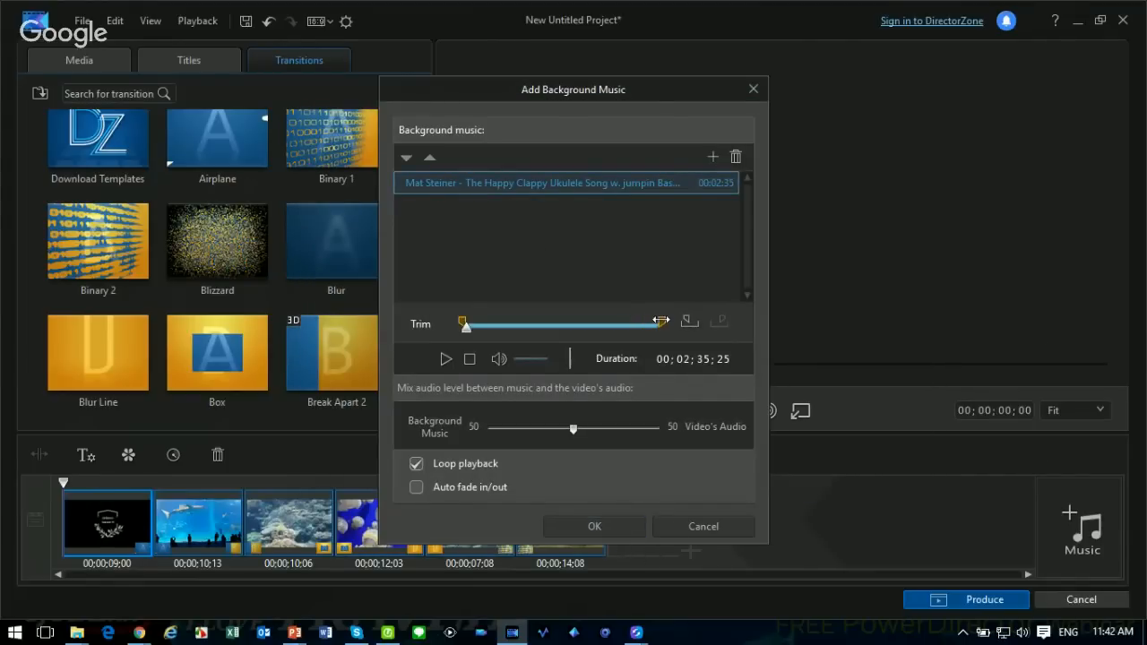
left_click_drag(649, 328, 604, 337)
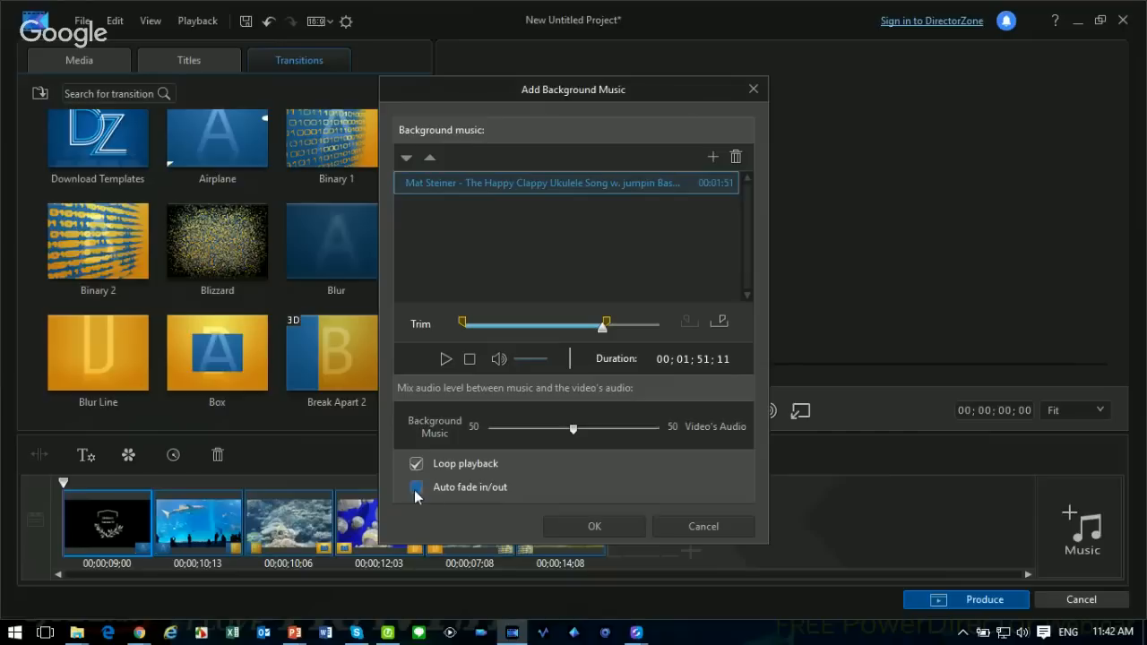
left_click(594, 527)
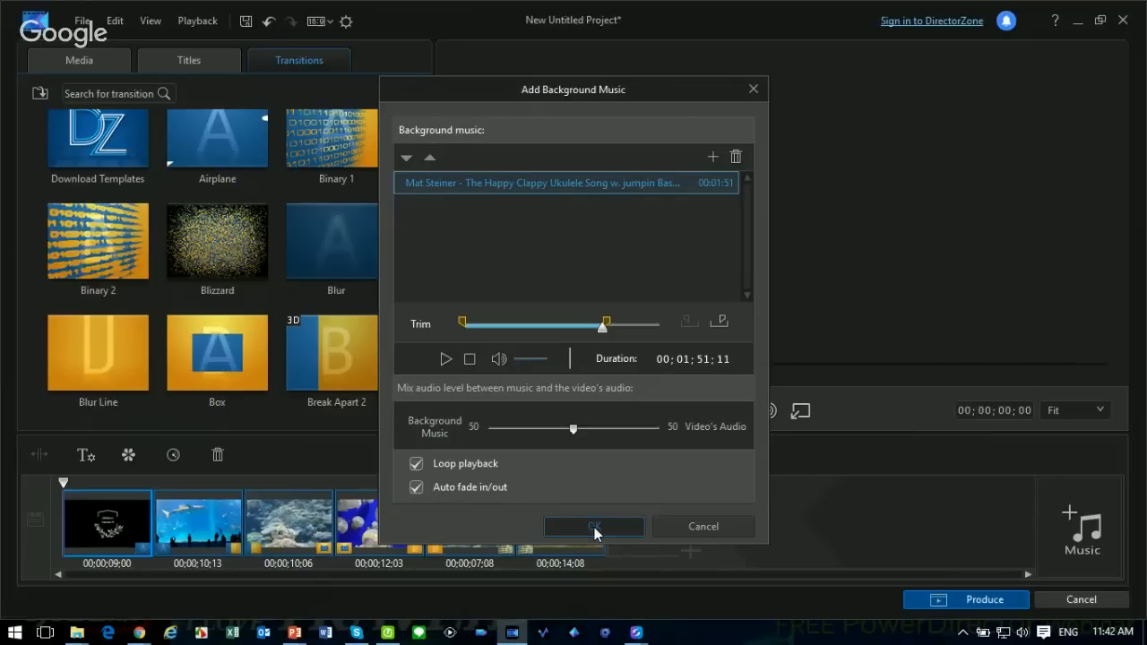
Play the storyboard with its background music from the whale shark clip into the coral clip, and stop playback.
left_click(206, 502)
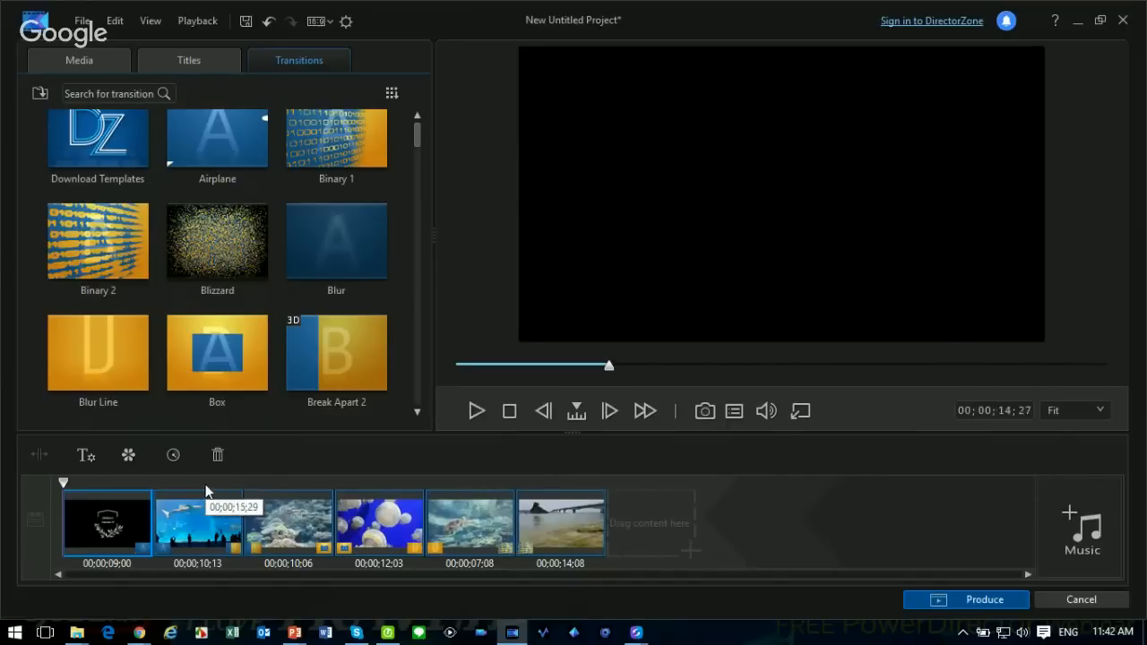
left_click(474, 414)
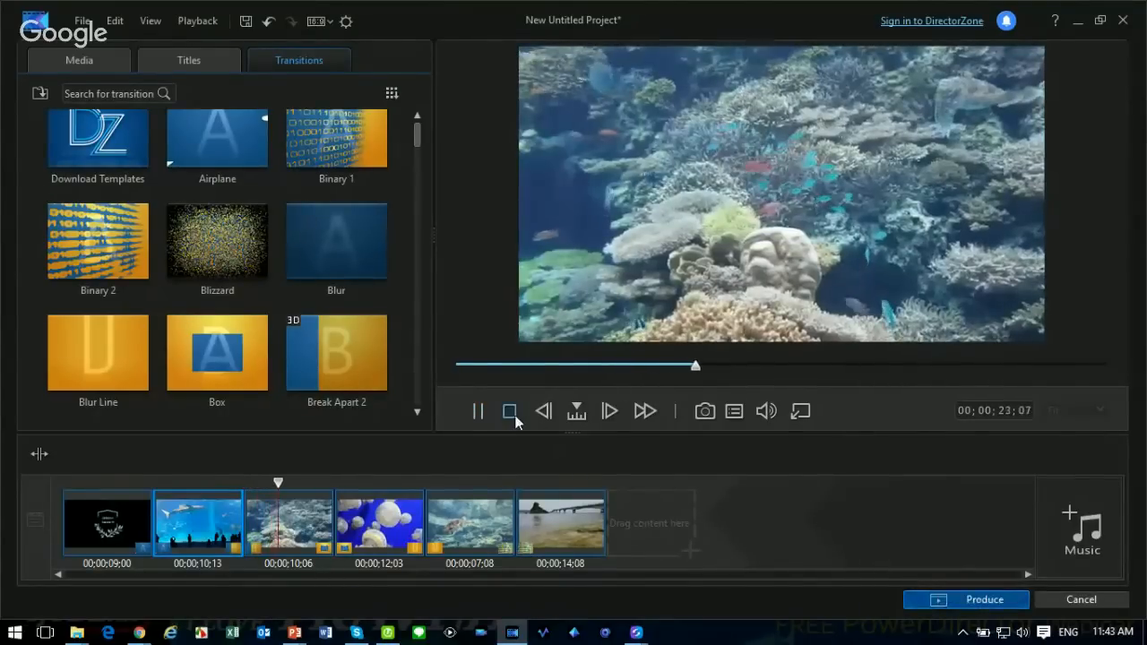
left_click(509, 410)
Open the Produce options and close them without producing the movie.
left_click(975, 605)
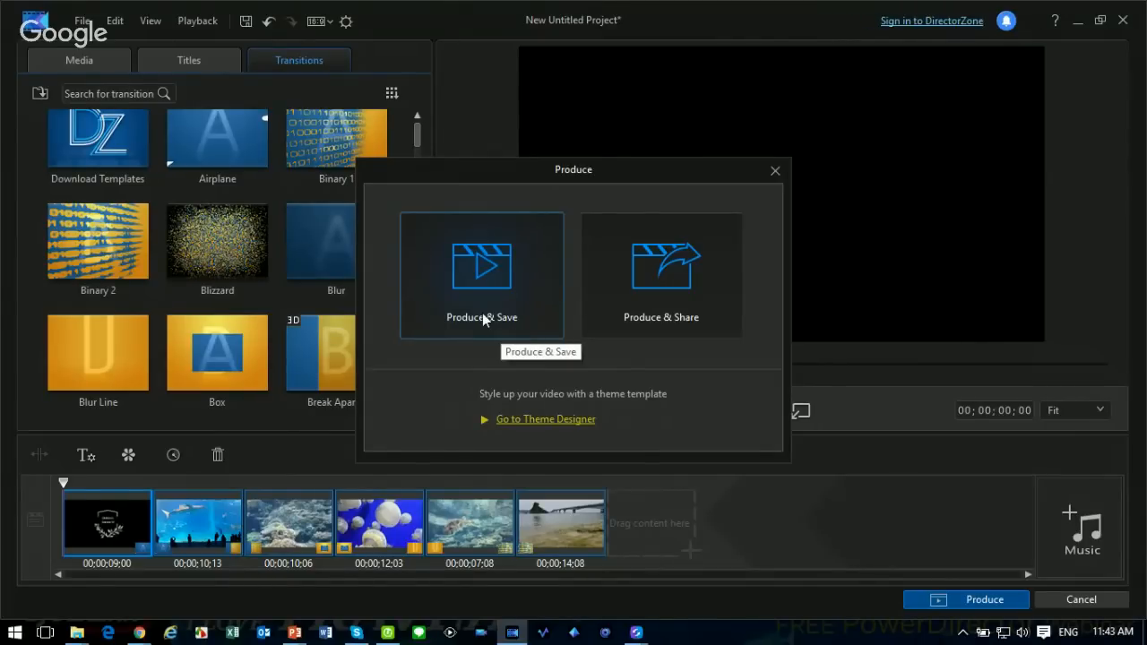
left_click(775, 172)
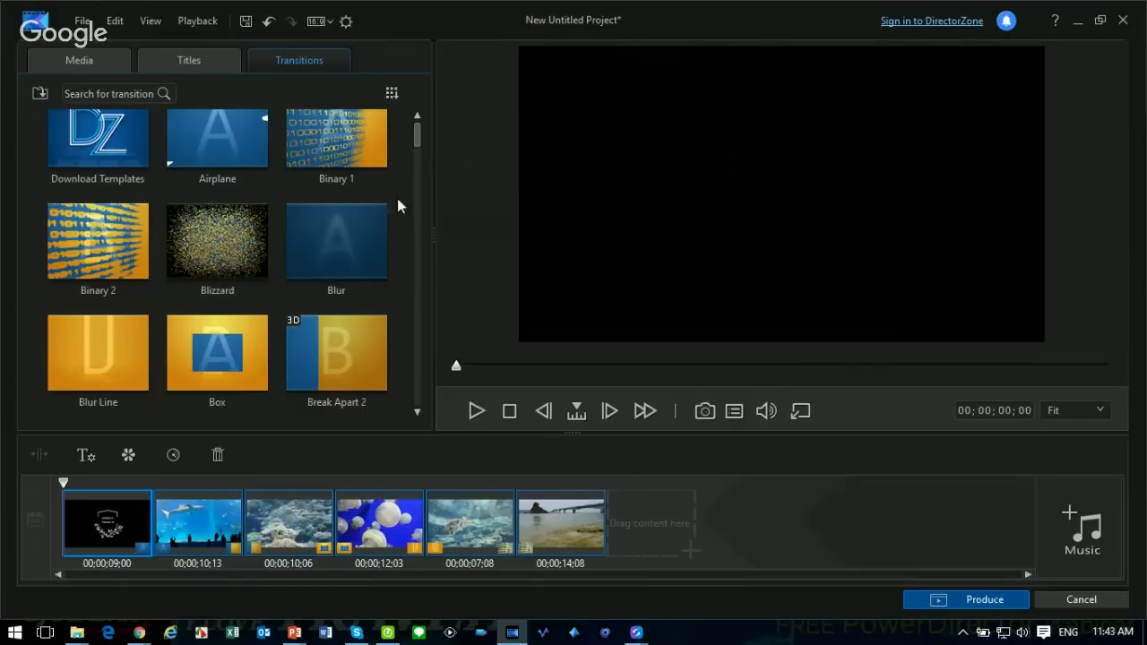
Exit the storyboard project and return to the slide presentation.
left_click(187, 482)
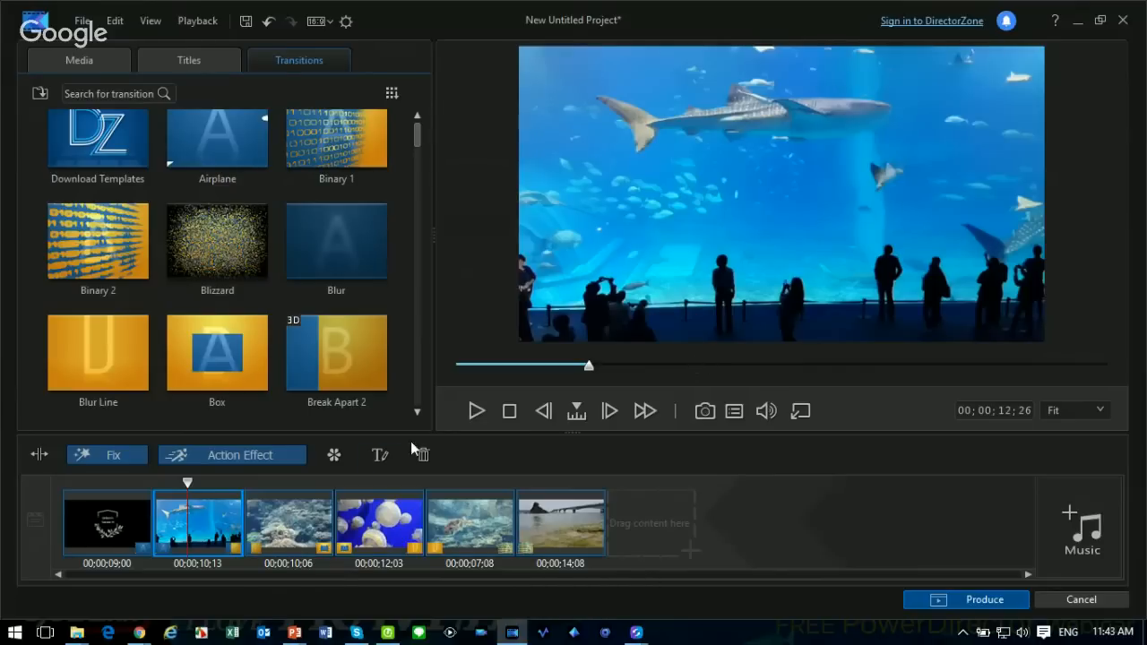
left_click(1123, 25)
left_click(647, 355)
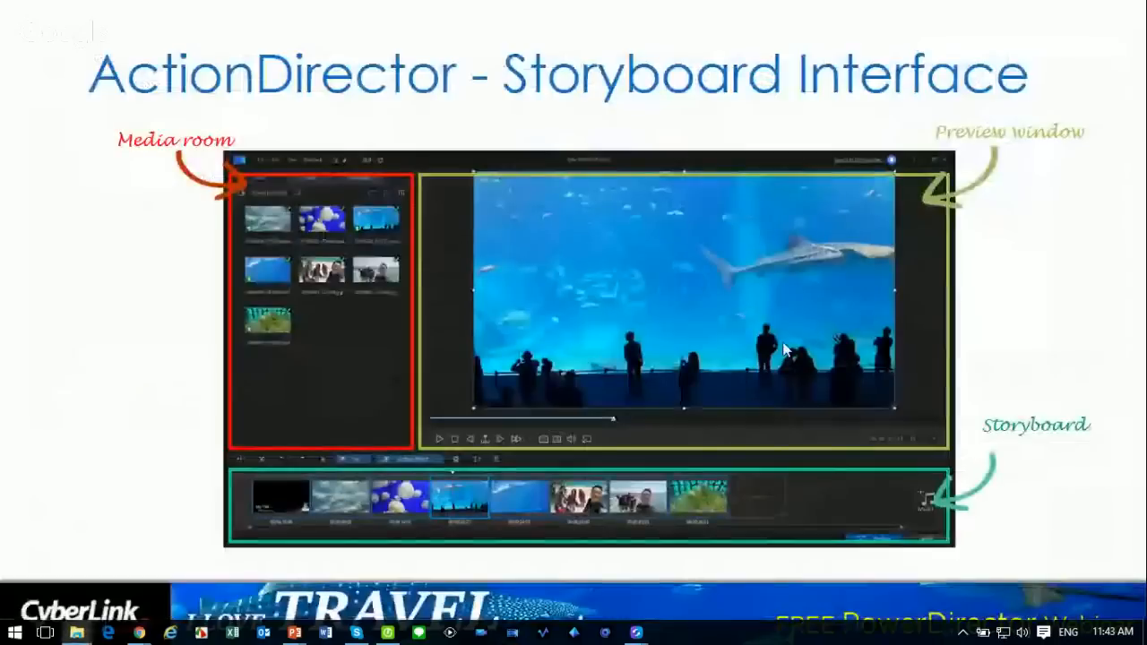
left_click(637, 358)
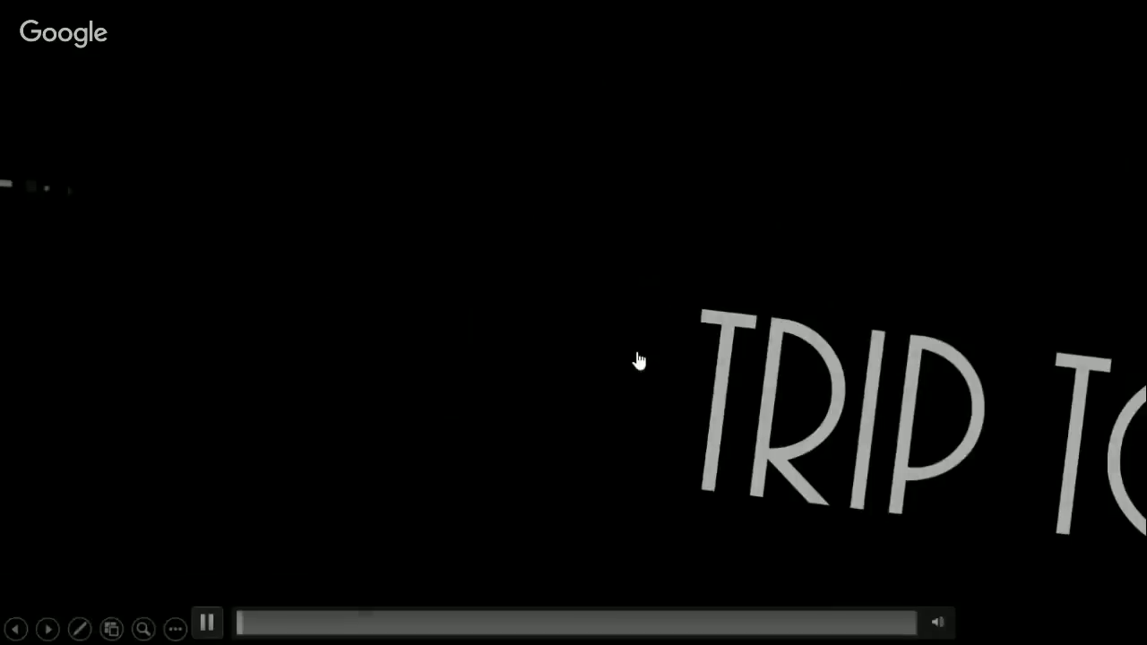
key("Right")
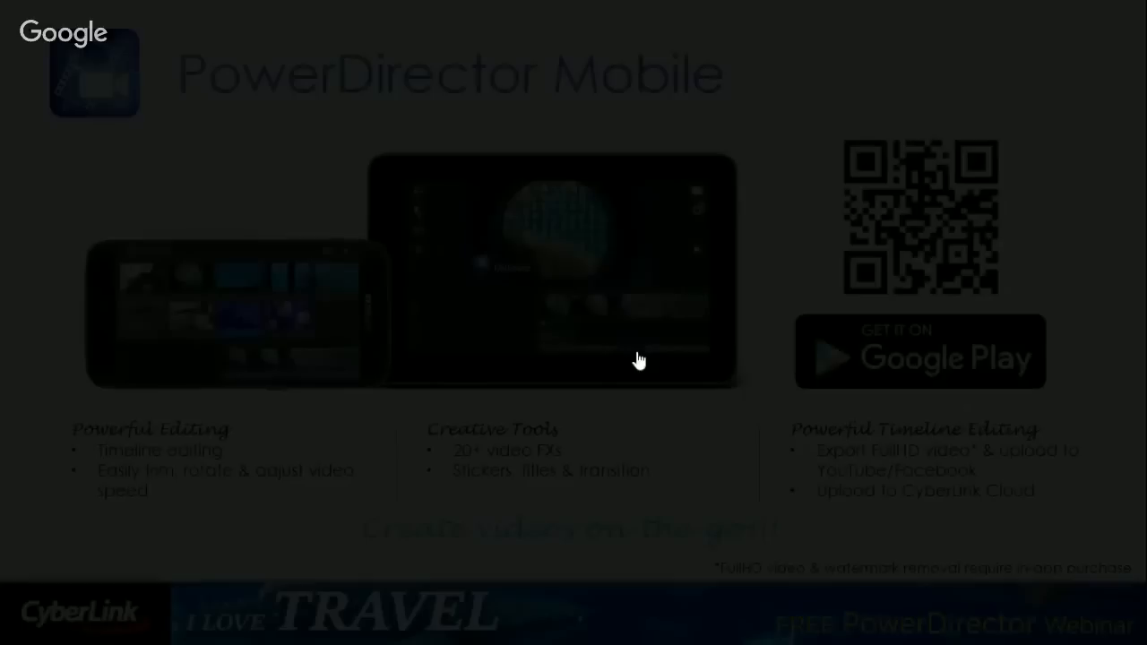